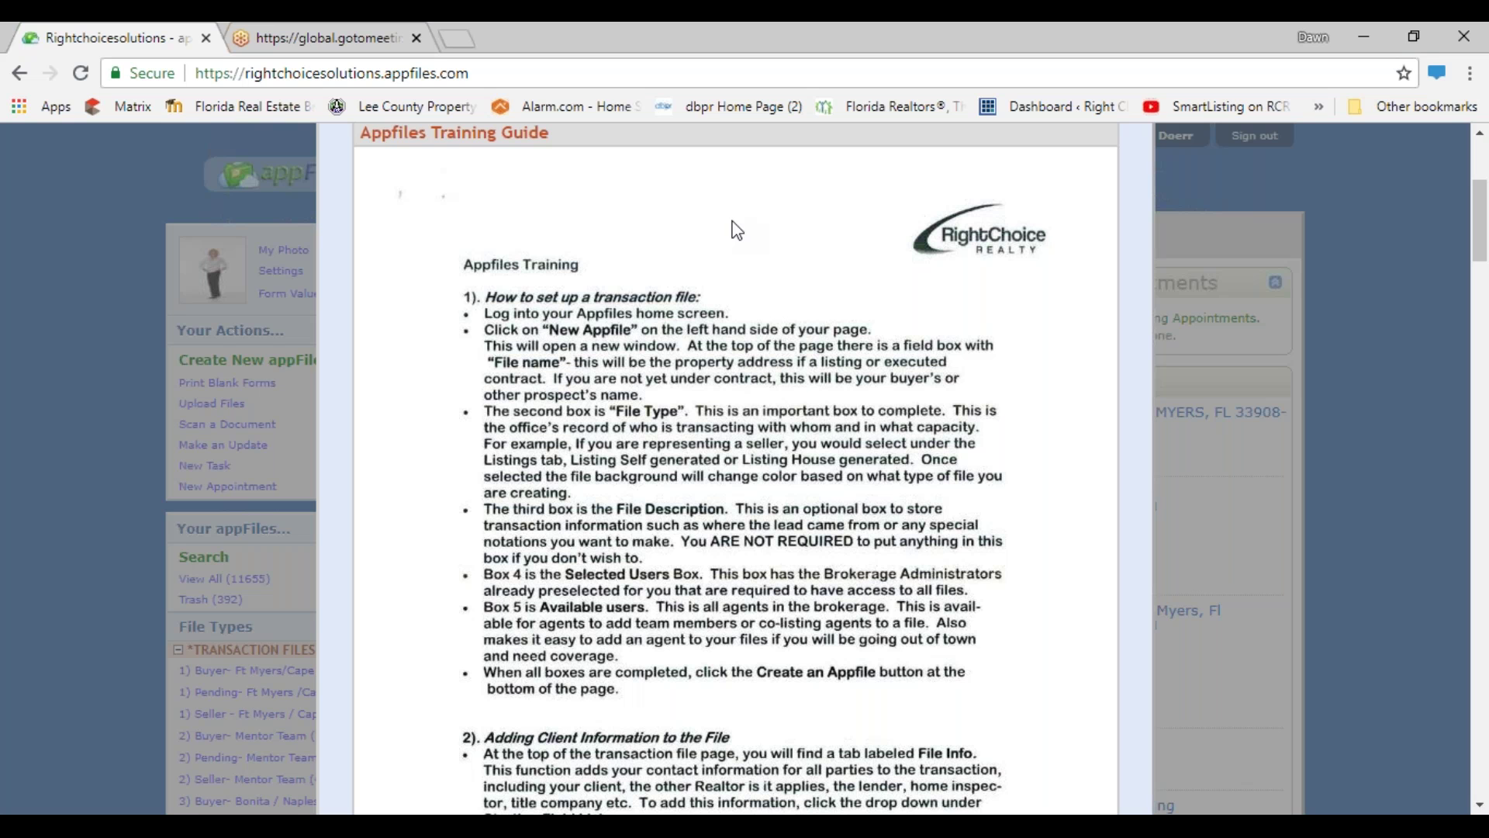
- Close the Print Blank Forms window and look through the Home page's Recent Activity feed
{"action": "scroll", "coordinate": [827, 380], "scroll_direction": "up", "scroll_amount": 2}
{"action": "scroll", "coordinate": [828, 390], "scroll_direction": "up", "scroll_amount": 2}
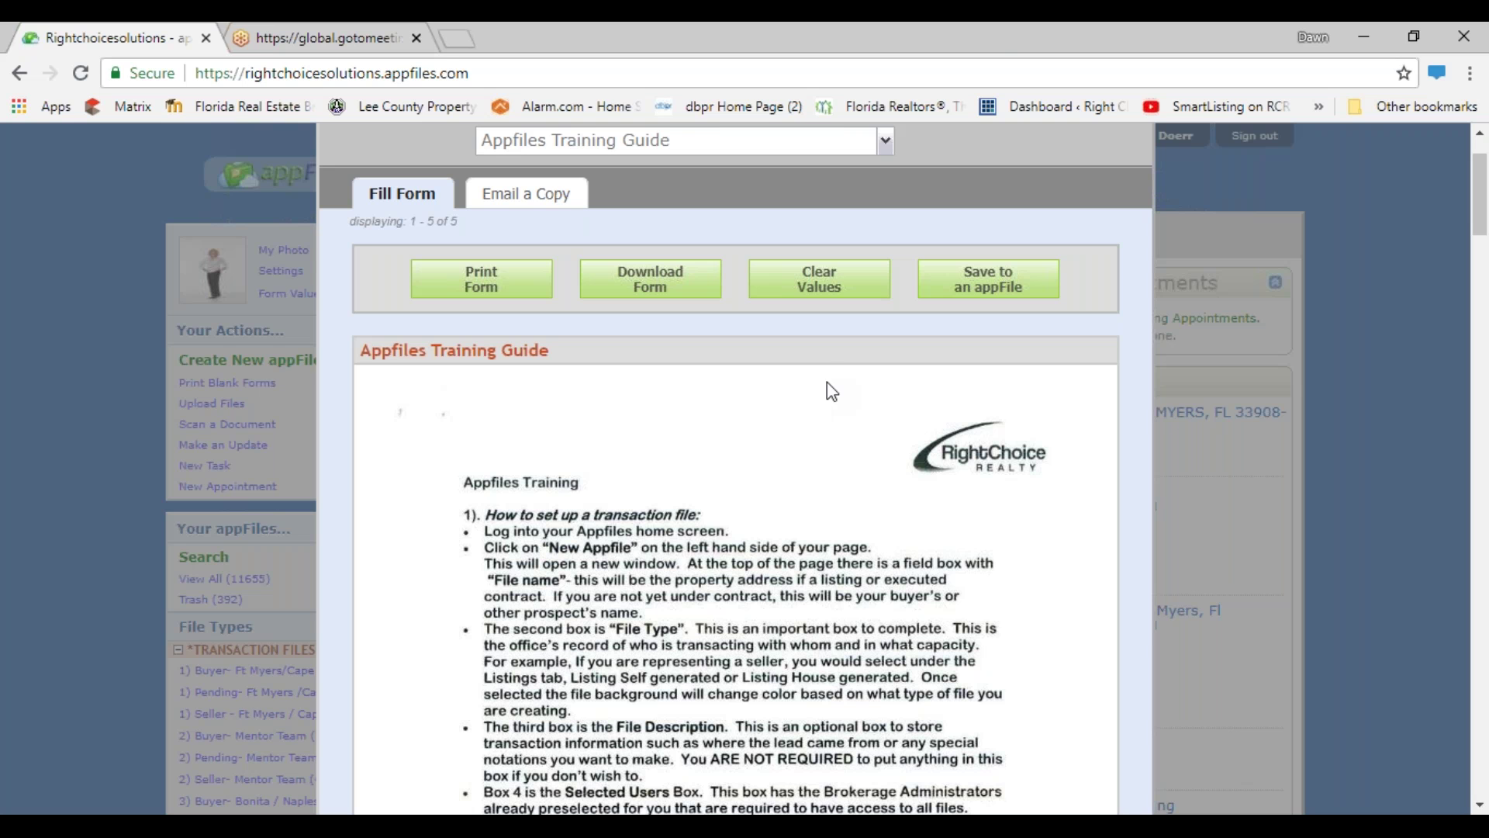
{"action": "scroll", "coordinate": [881, 229], "scroll_direction": "up", "scroll_amount": 2}
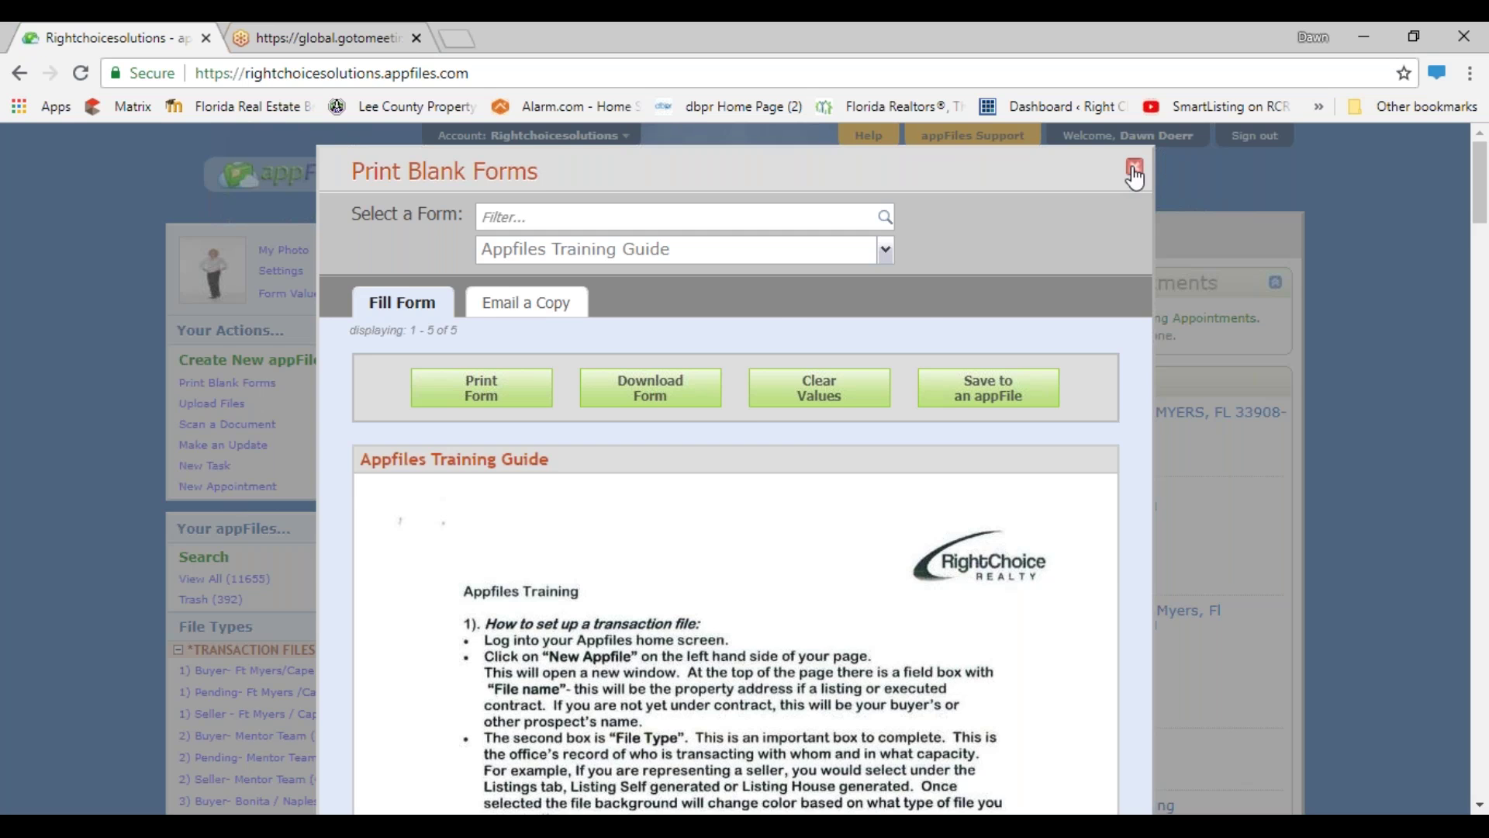
{"action": "left_click", "coordinate": [1135, 172]}
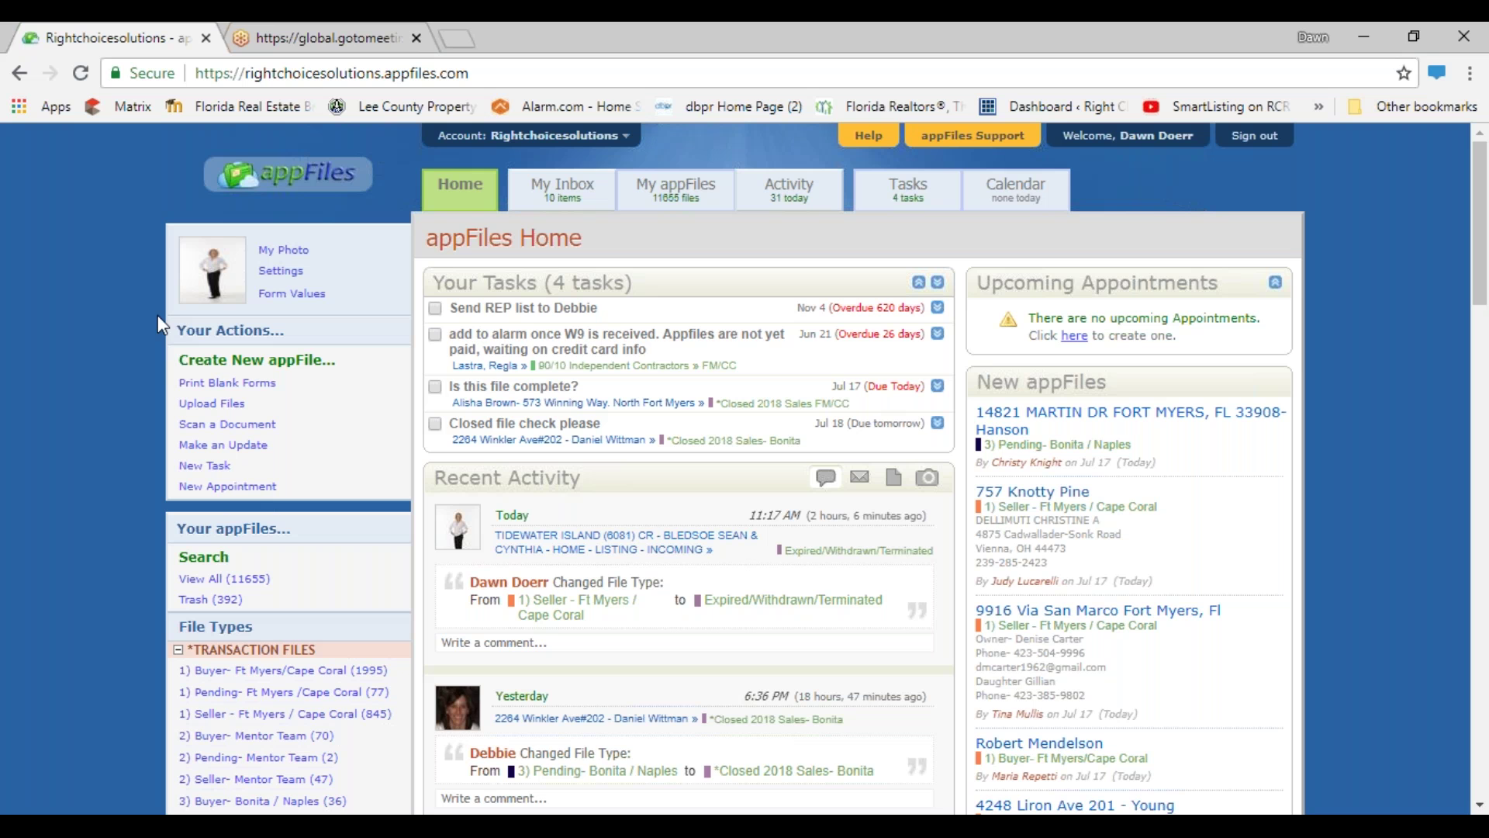
{"action": "scroll", "coordinate": [593, 353], "scroll_direction": "down", "scroll_amount": 6}
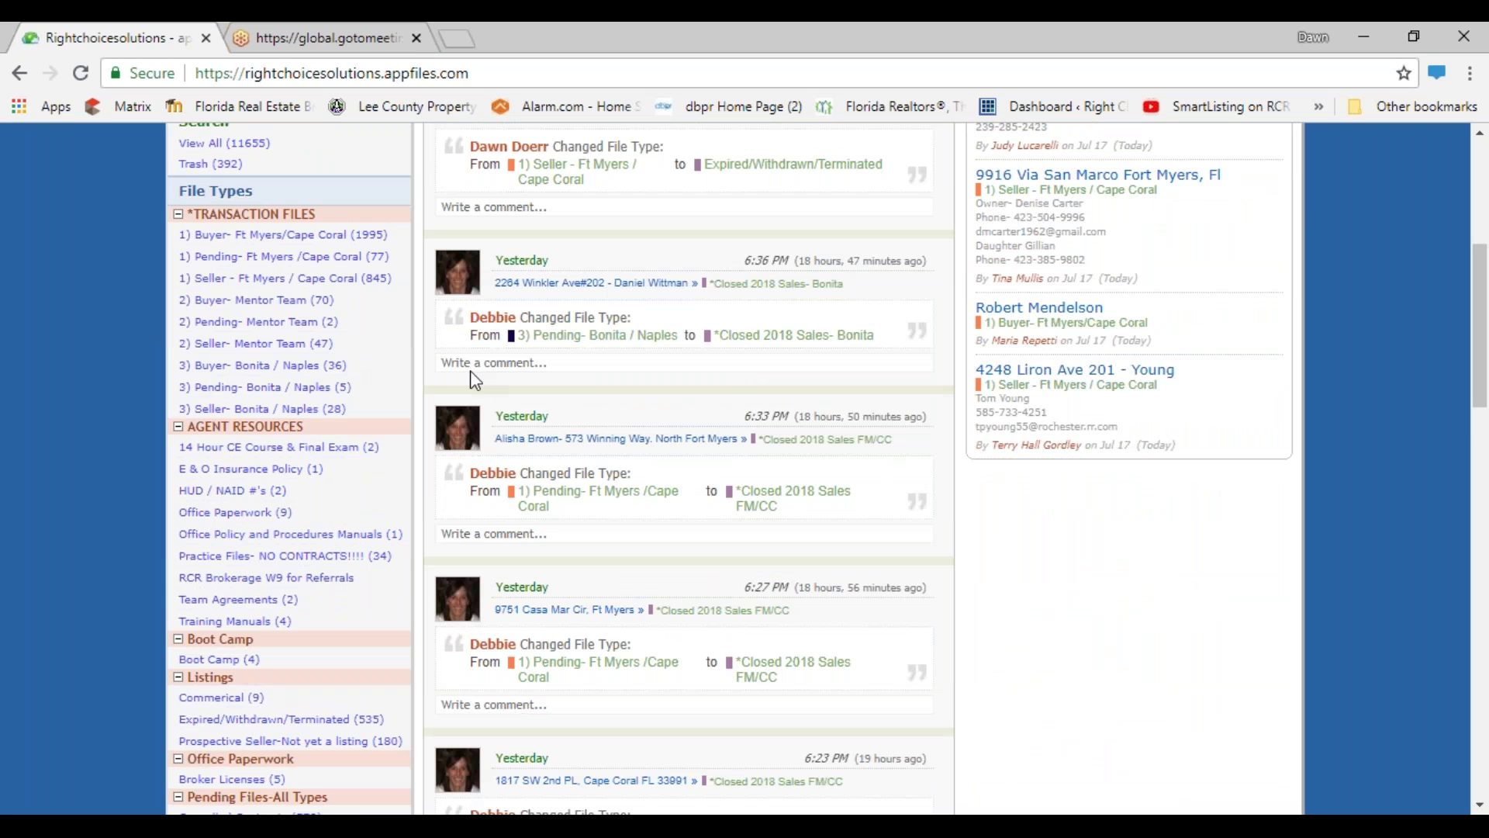
{"action": "scroll", "coordinate": [476, 380], "scroll_direction": "down", "scroll_amount": 10}
{"action": "scroll", "coordinate": [490, 388], "scroll_direction": "down", "scroll_amount": 1}
{"action": "scroll", "coordinate": [494, 434], "scroll_direction": "down", "scroll_amount": 6}
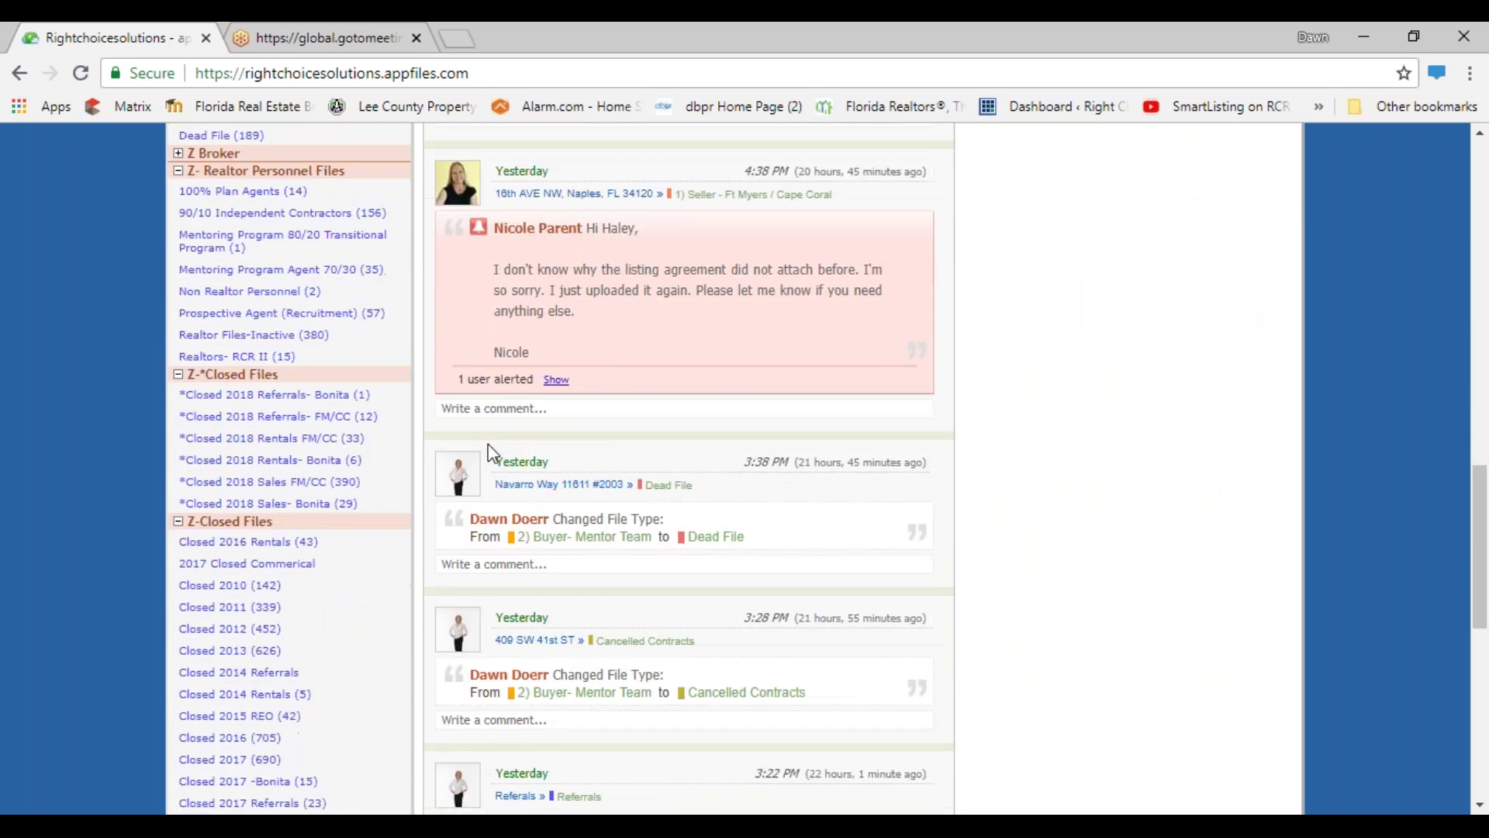
{"action": "scroll", "coordinate": [489, 445], "scroll_direction": "up", "scroll_amount": 12}
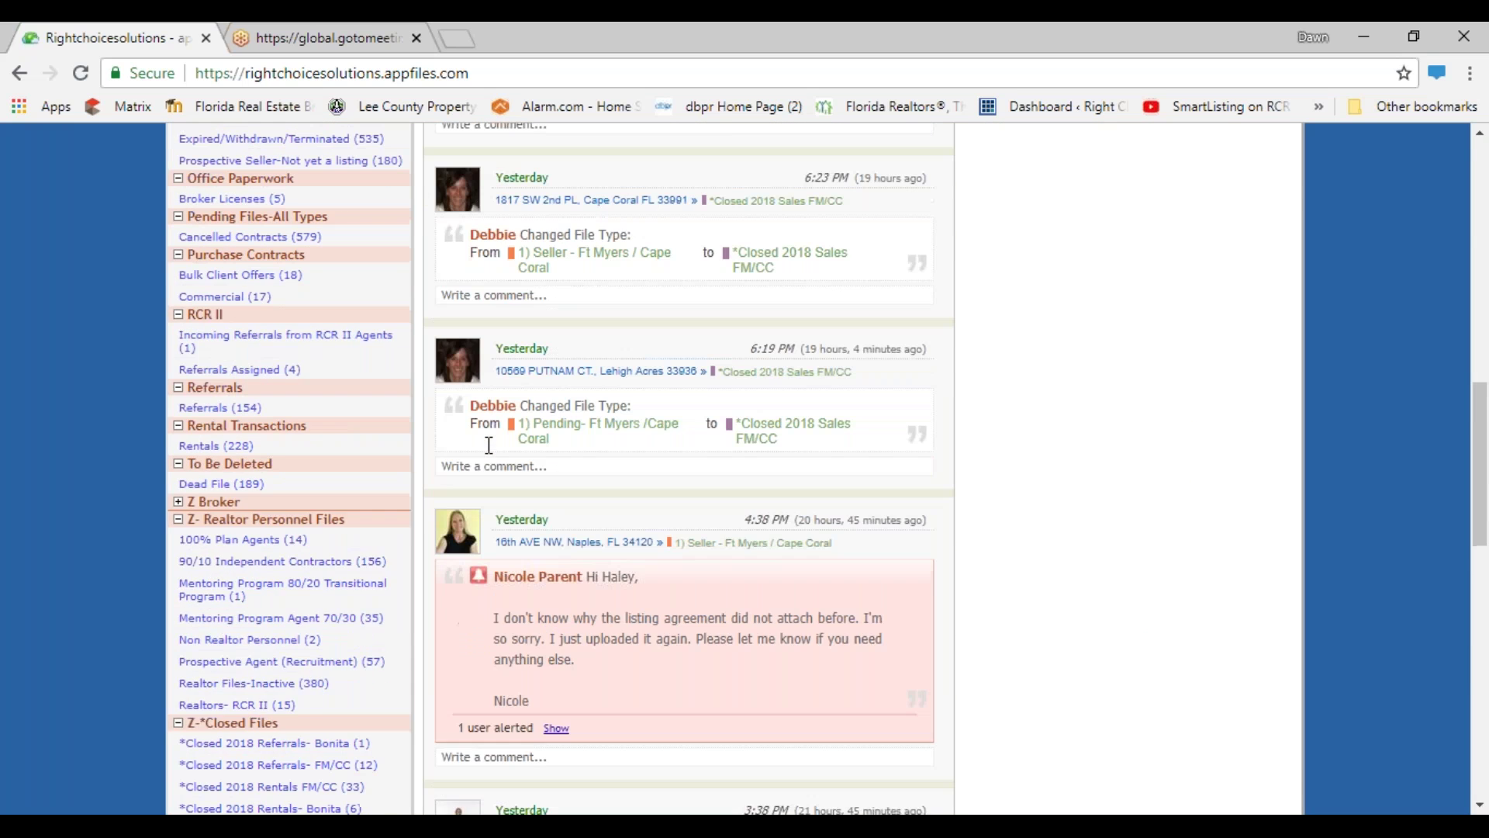
{"action": "scroll", "coordinate": [489, 445], "scroll_direction": "up", "scroll_amount": 7}
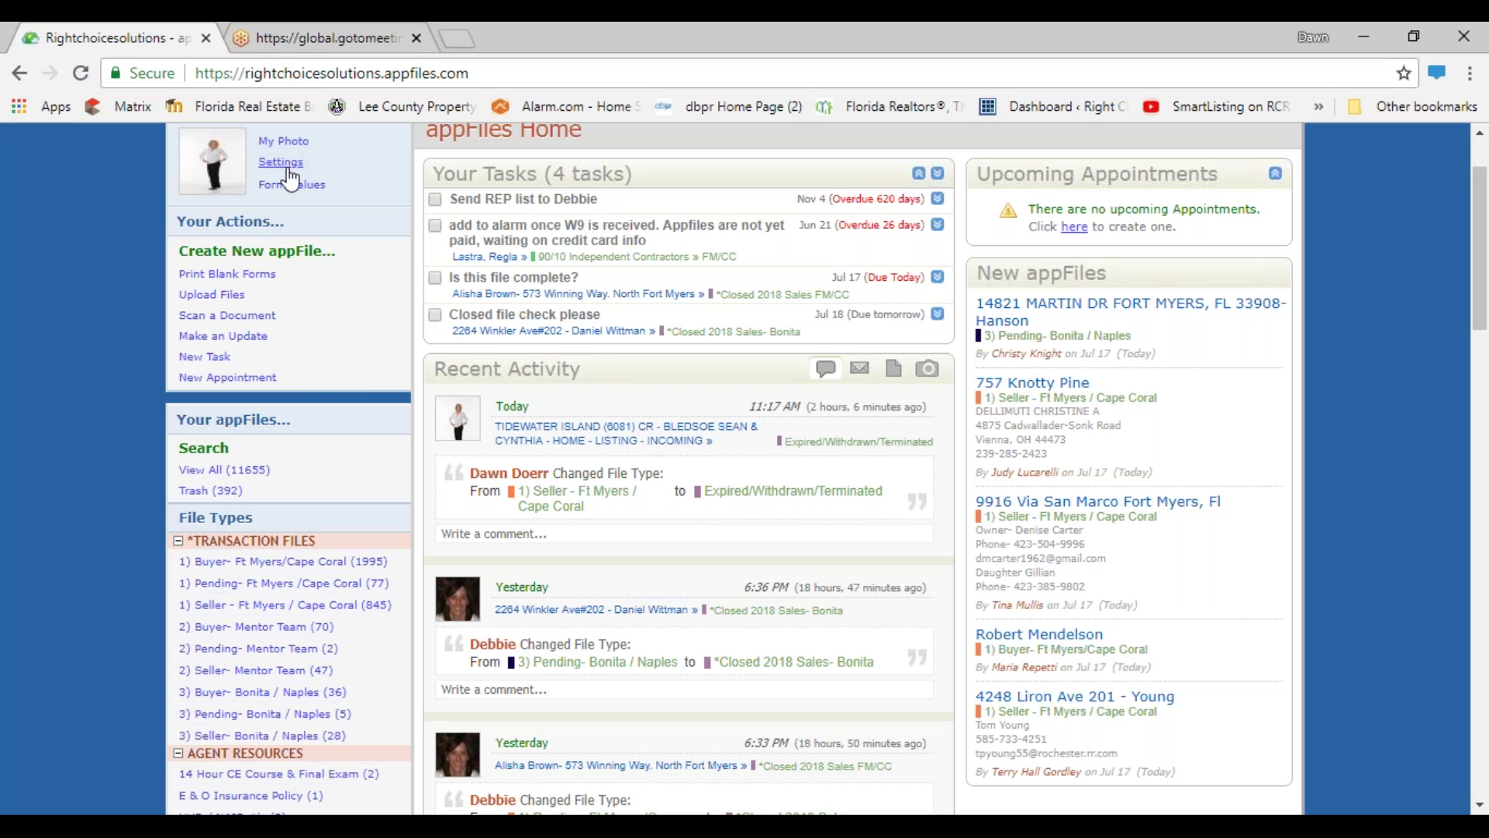
- Open User Settings from the Settings link under the profile photo
{"action": "scroll", "coordinate": [291, 180], "scroll_direction": "up", "scroll_amount": 2}
{"action": "left_click", "coordinate": [288, 273]}
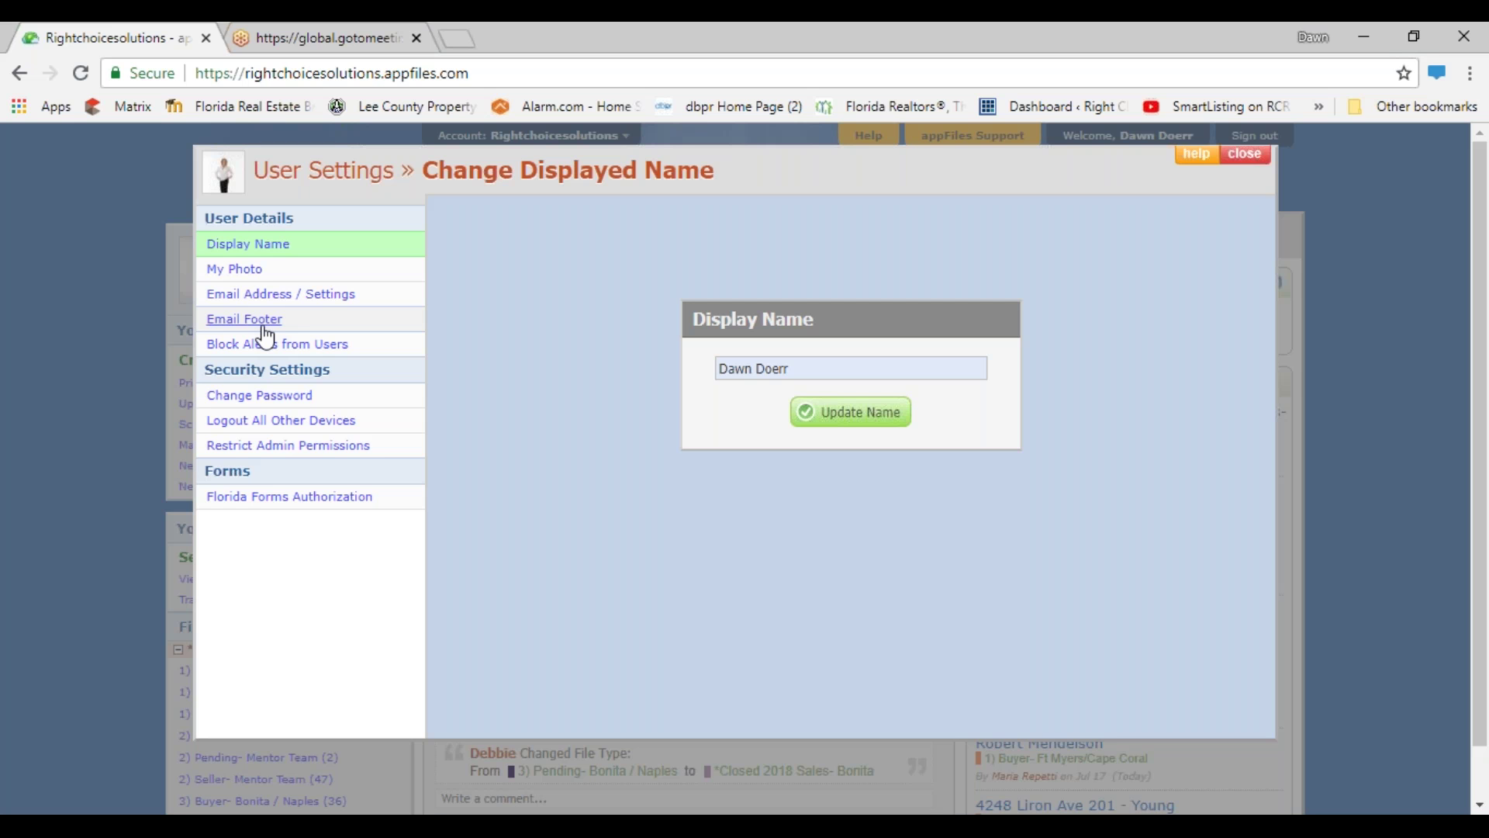
- View the Email Footer settings, then confirm the Florida Forms Authorization status is Authorized
{"action": "left_click", "coordinate": [265, 329]}
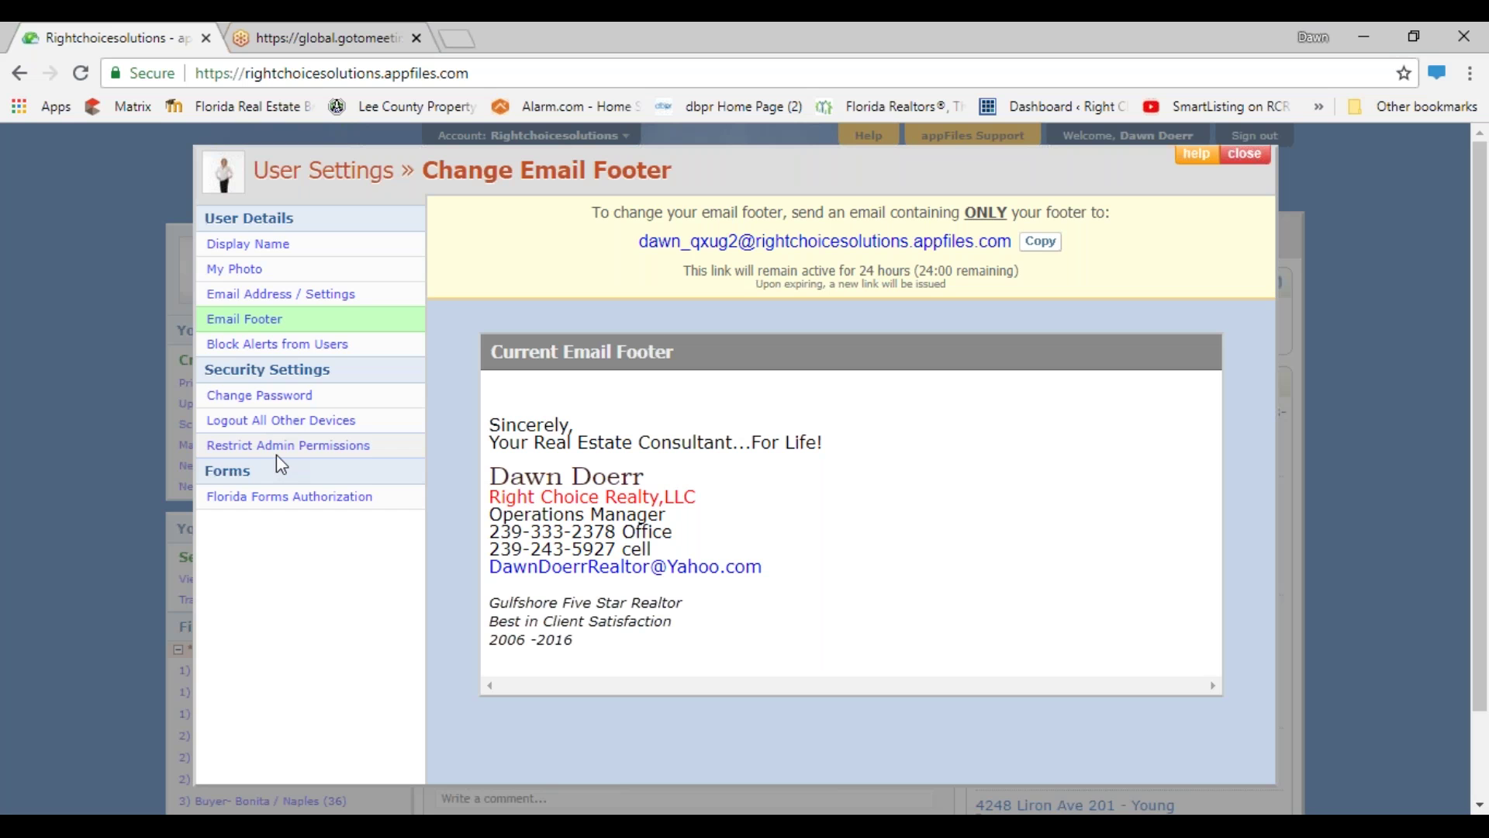
{"action": "left_click", "coordinate": [287, 497]}
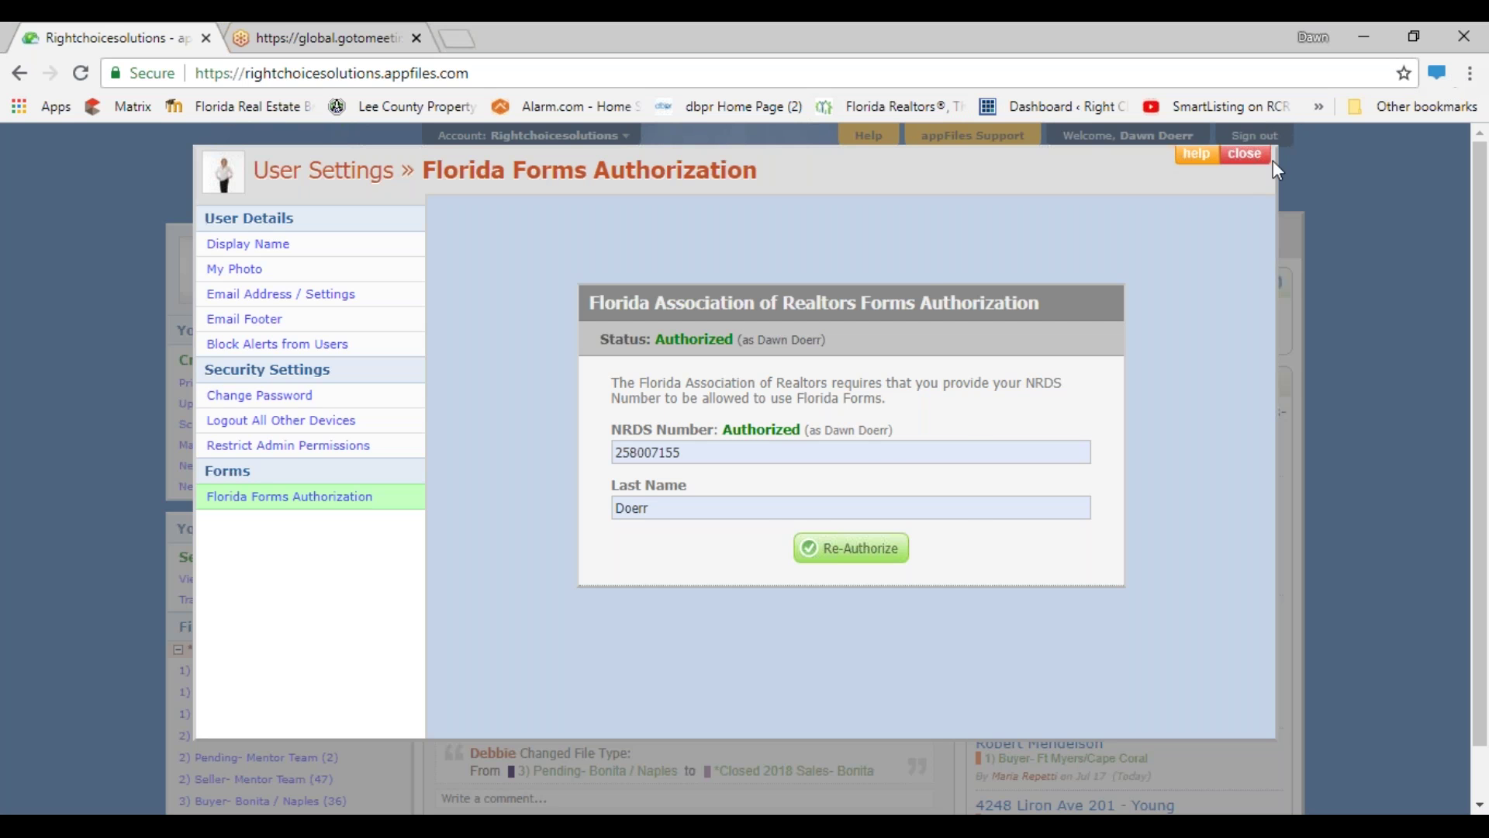
- Close User Settings and load the Brokerage Relationship (transaction broker) form in My Default Values
{"action": "left_click", "coordinate": [1241, 157]}
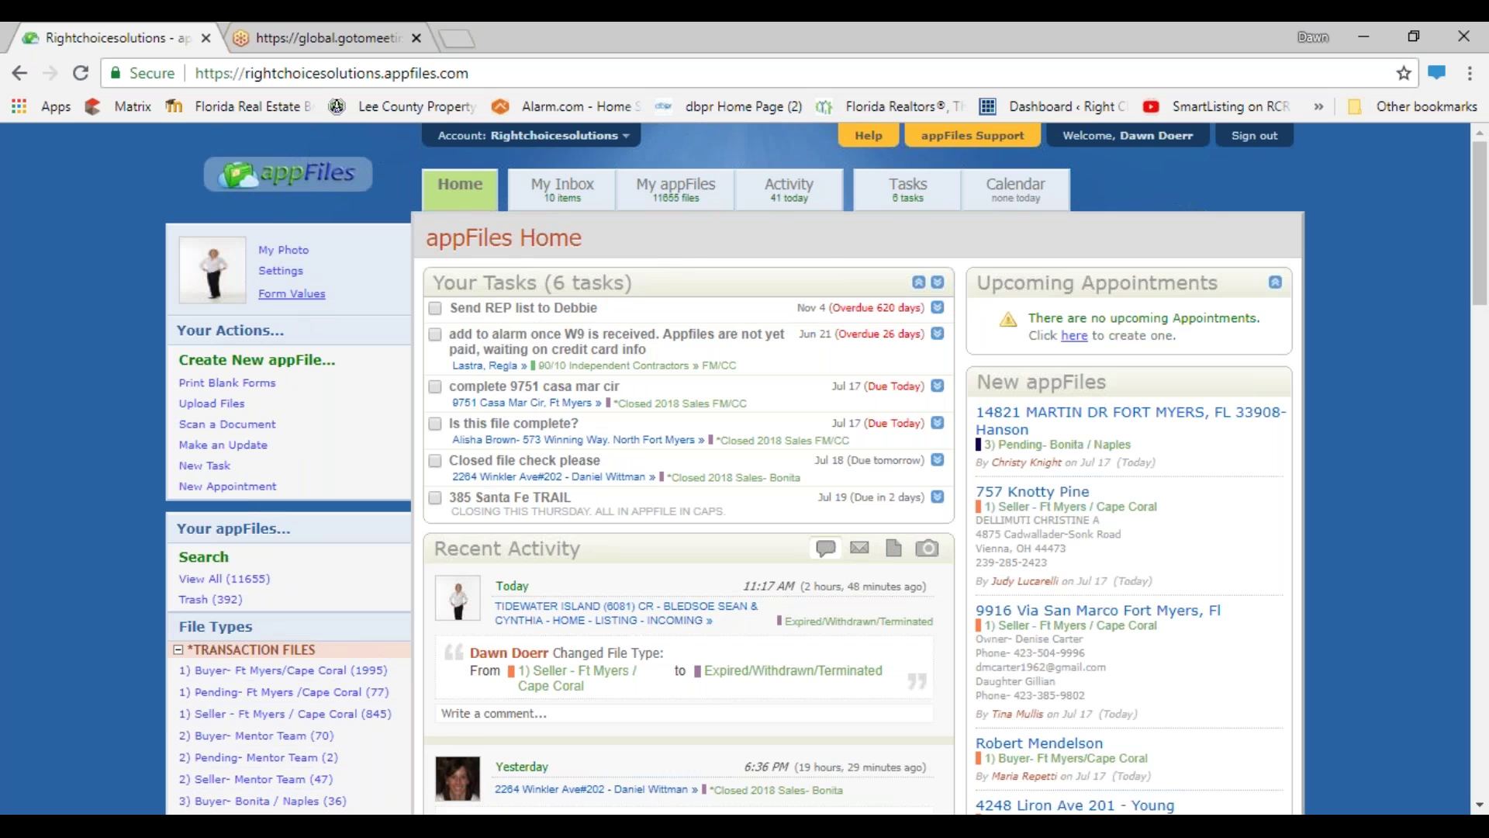
{"action": "left_click", "coordinate": [292, 294]}
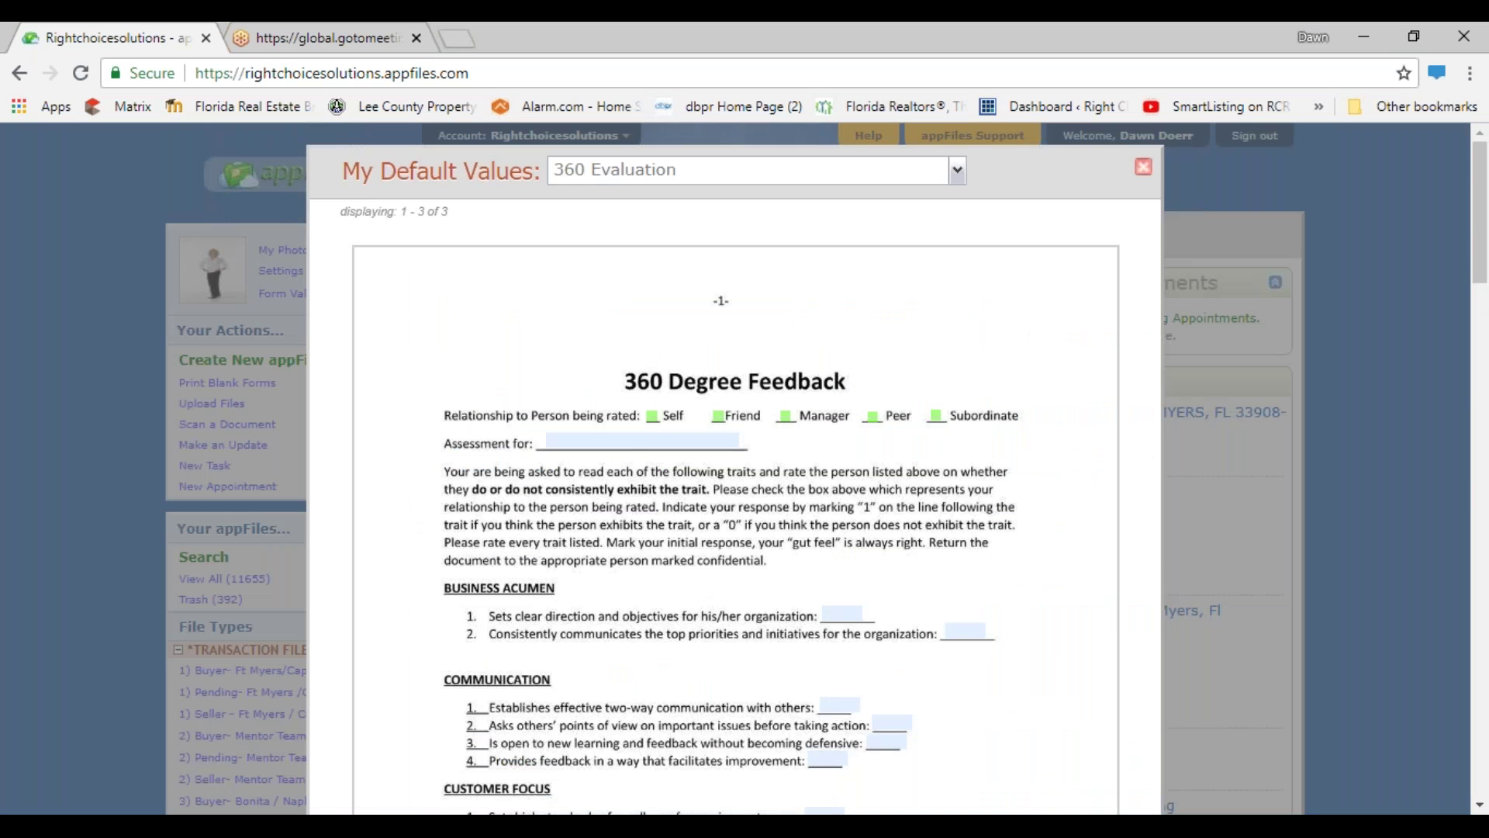
{"action": "left_click", "coordinate": [958, 172]}
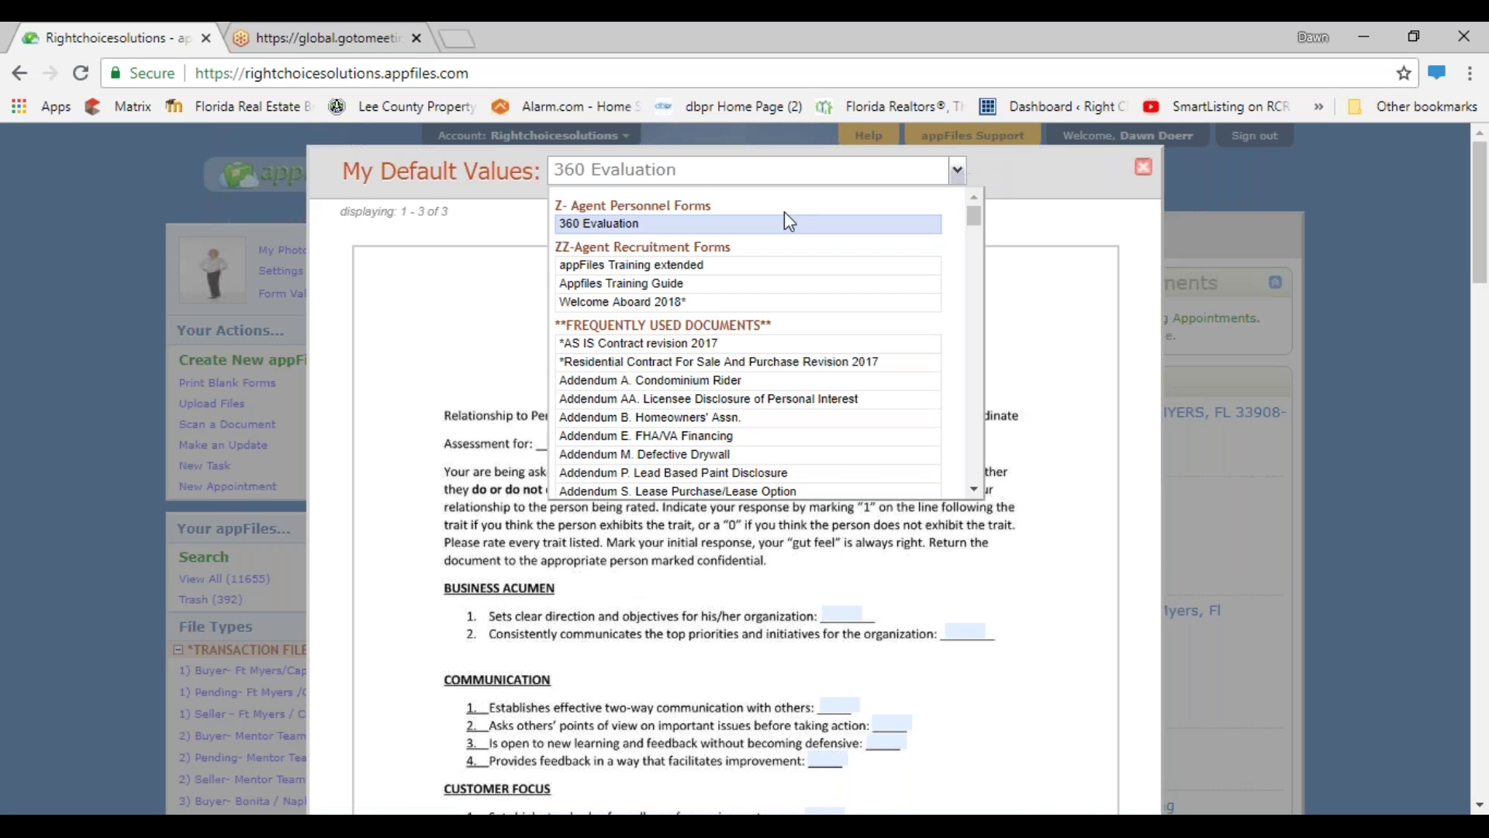
{"action": "scroll", "coordinate": [711, 296], "scroll_direction": "down", "scroll_amount": 5}
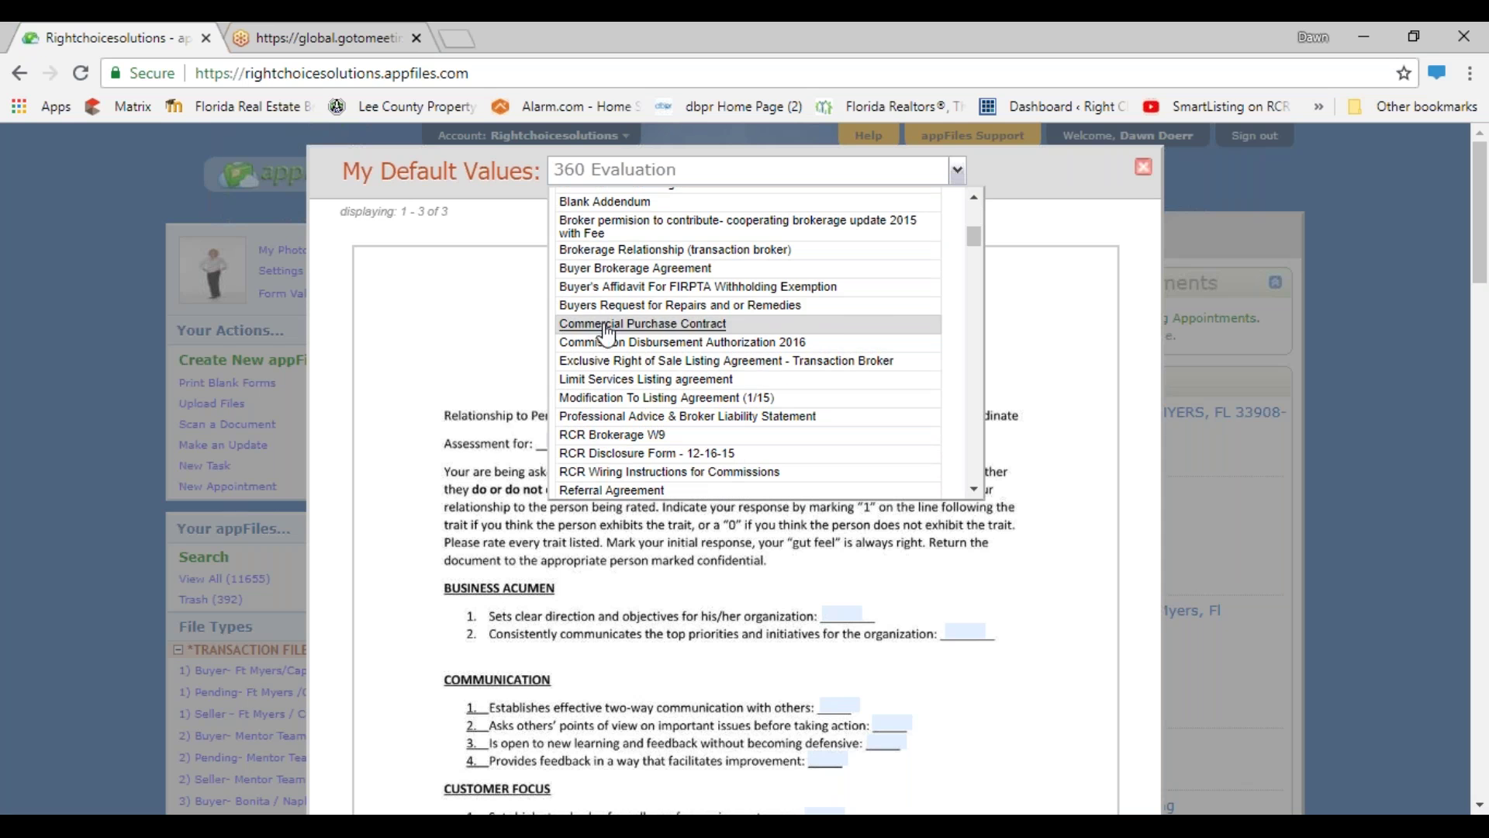
{"action": "left_click", "coordinate": [605, 250]}
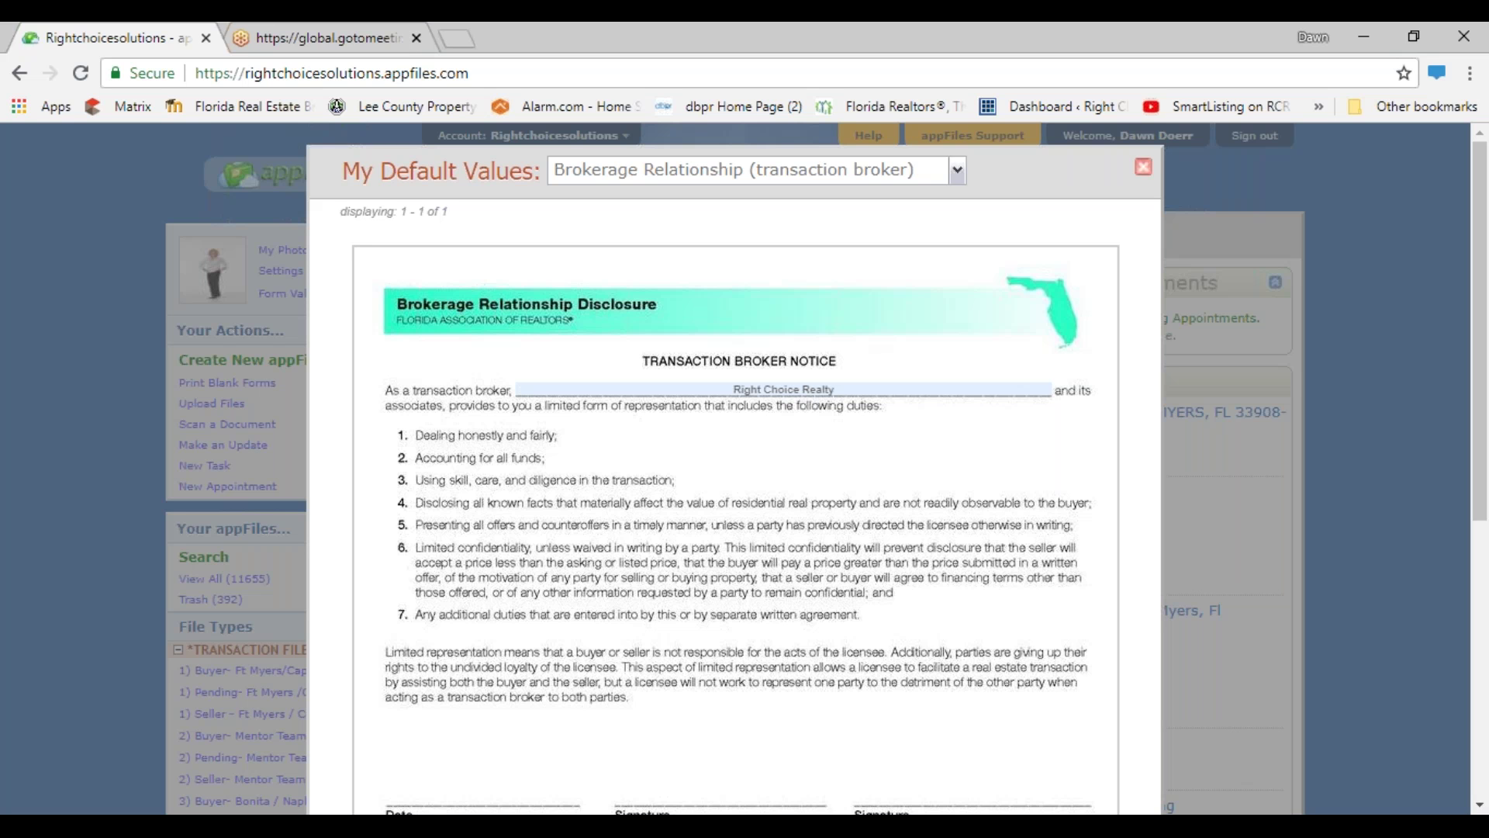
- Close My Default Values and start a new appFile from Your Actions
{"action": "left_click", "coordinate": [1143, 166]}
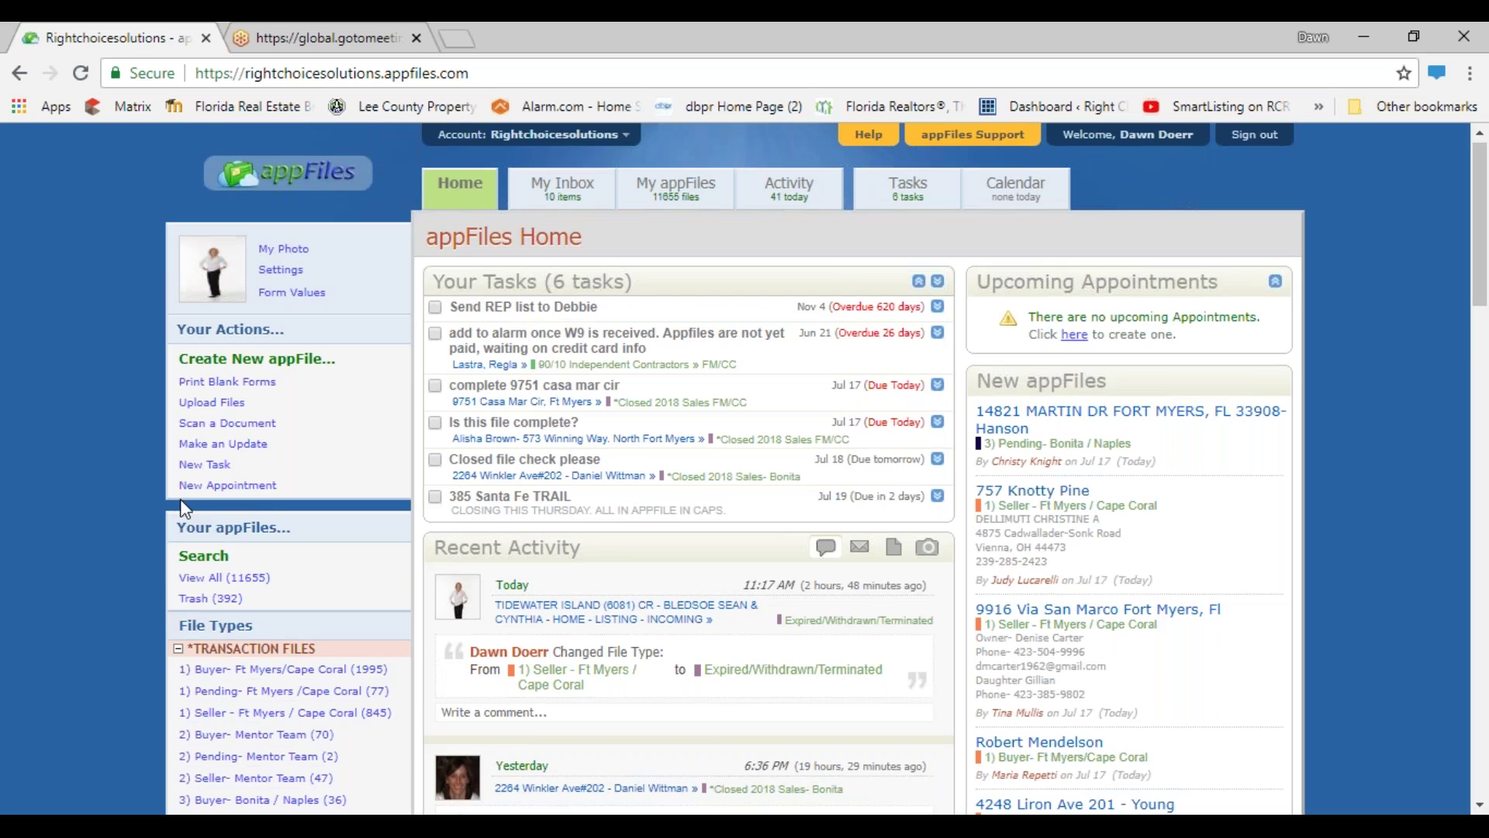
{"action": "scroll", "coordinate": [185, 508], "scroll_direction": "down", "scroll_amount": 3}
{"action": "scroll", "coordinate": [203, 291], "scroll_direction": "up", "scroll_amount": 2}
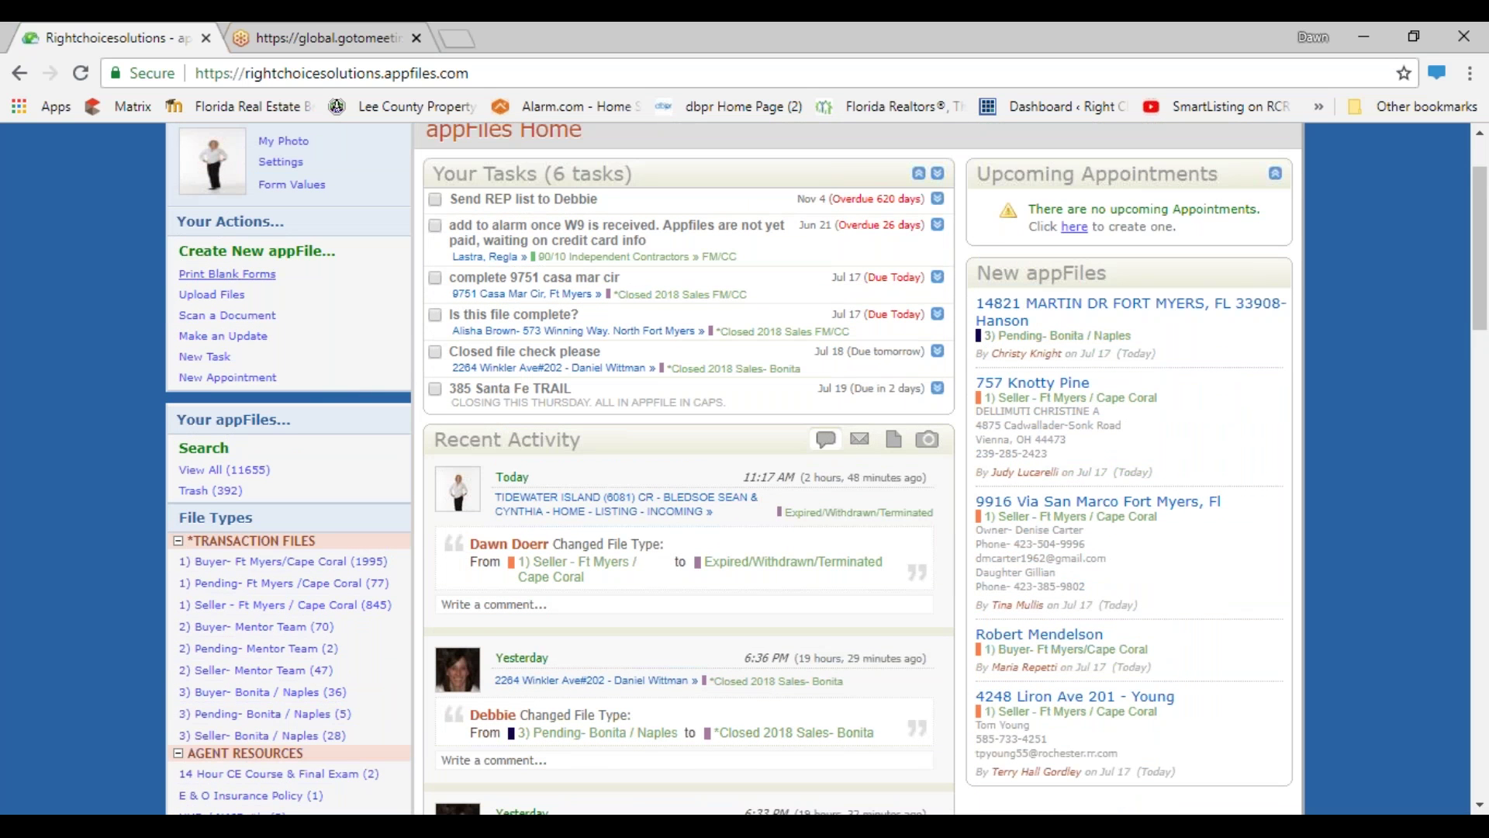
{"action": "left_click", "coordinate": [194, 256]}
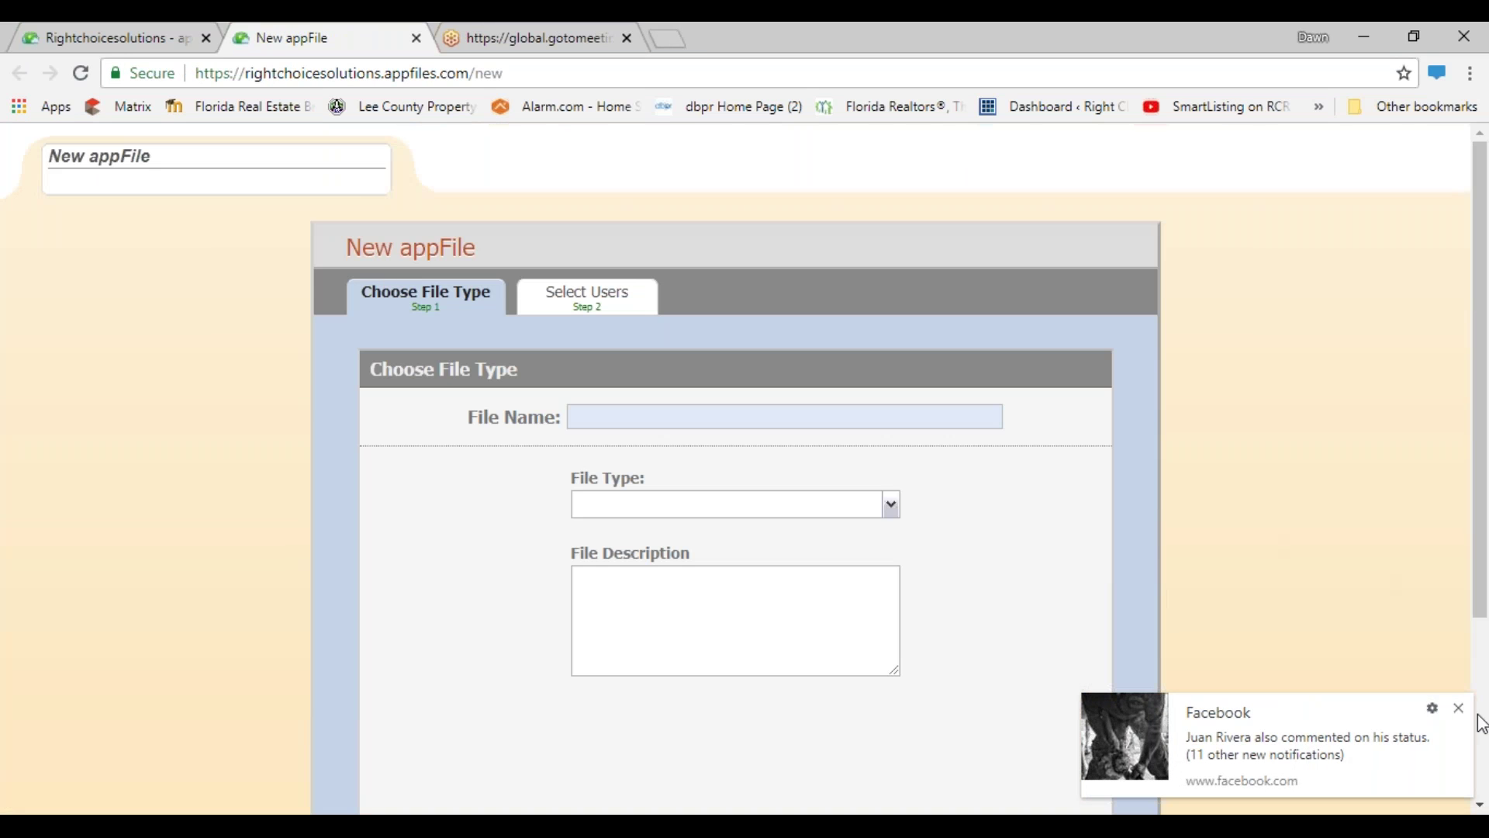
- Dismiss the notification and name the file with the property's street address, city, ZIP and client surname
{"action": "left_click", "coordinate": [1463, 702]}
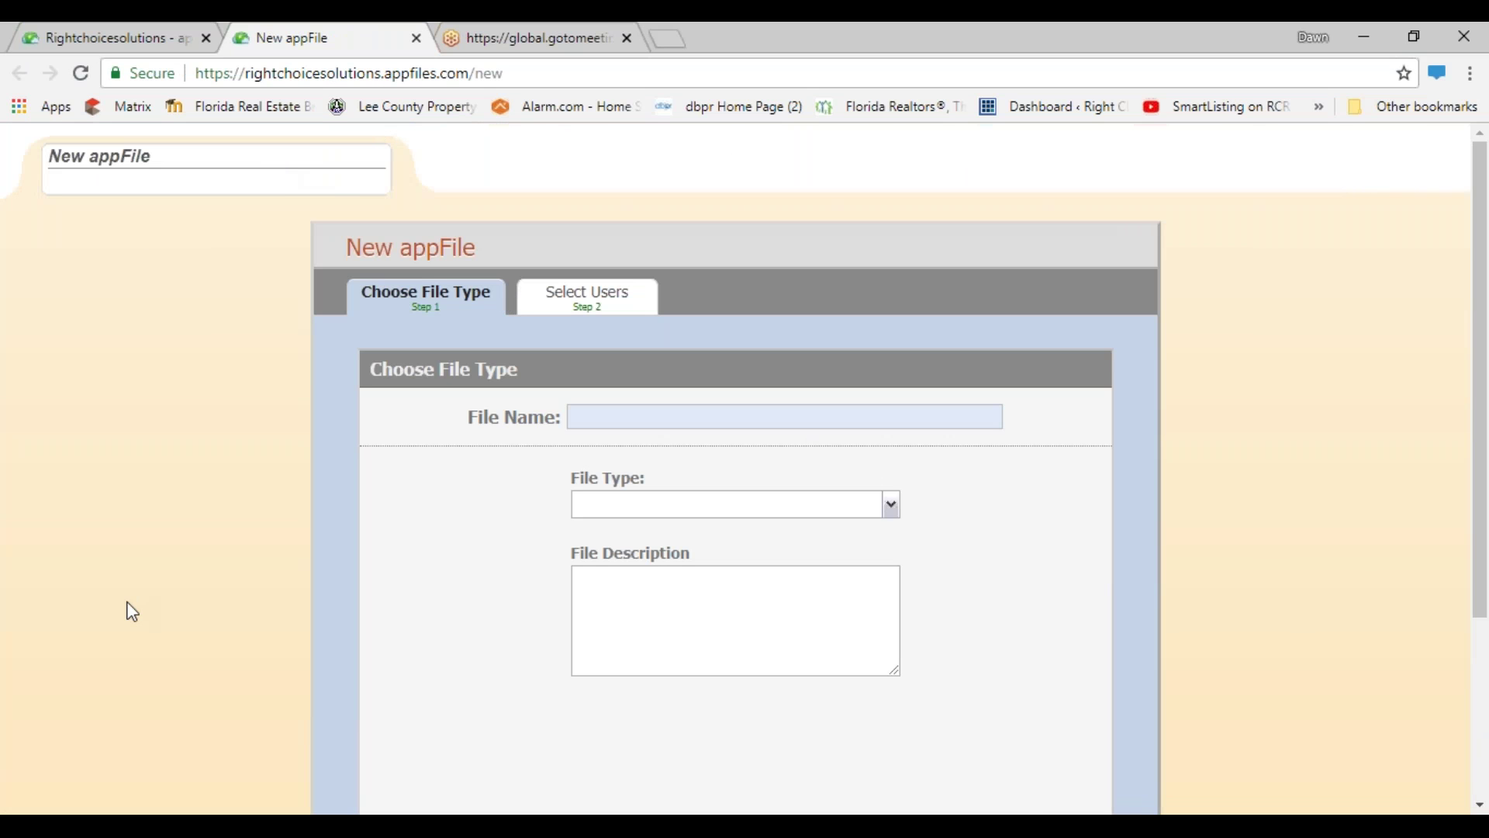
{"action": "left_click", "coordinate": [709, 418]}
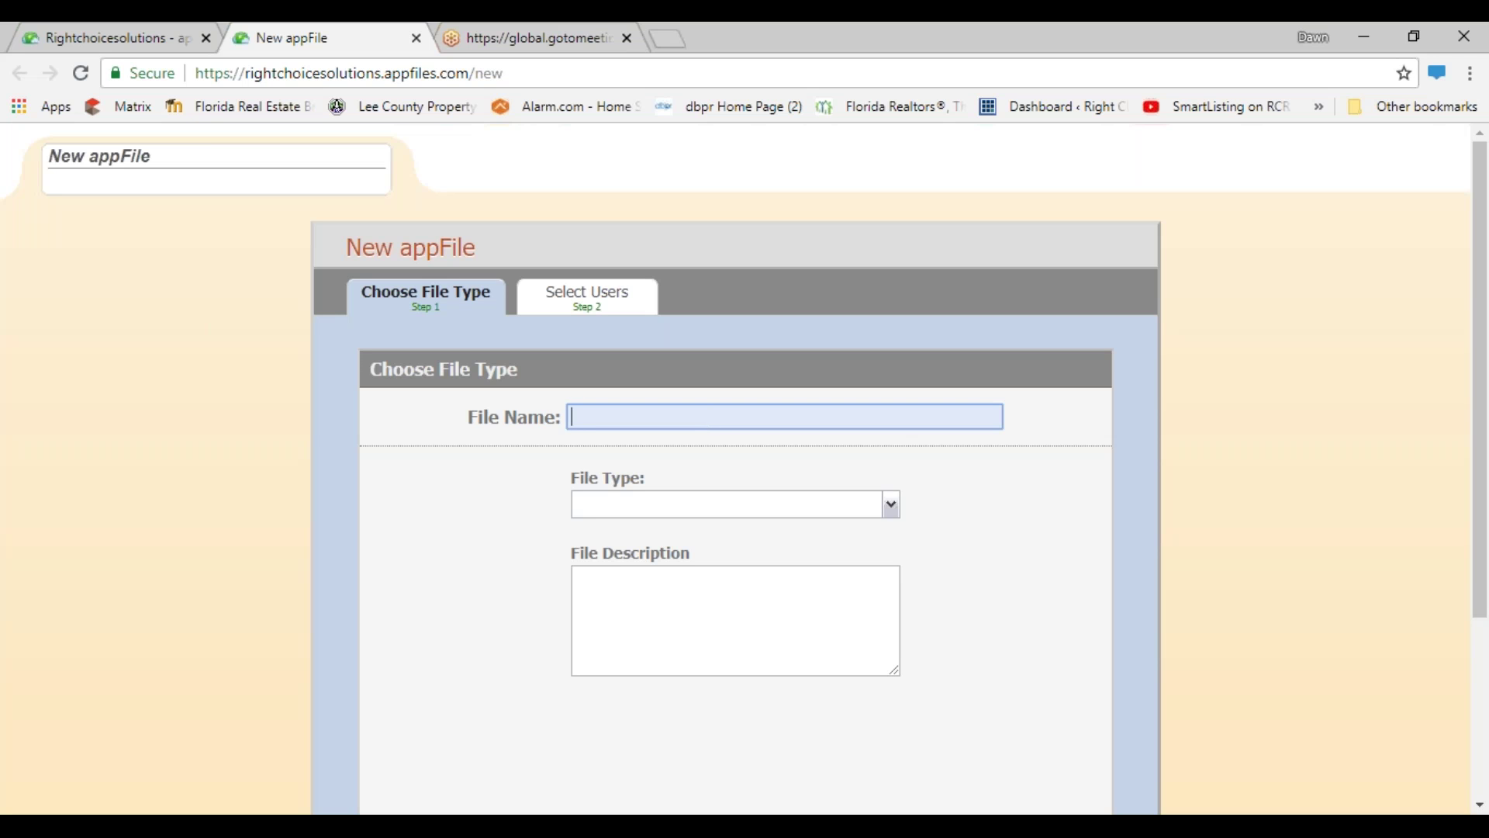
{"action": "type", "text": "123 Main Street, F"}
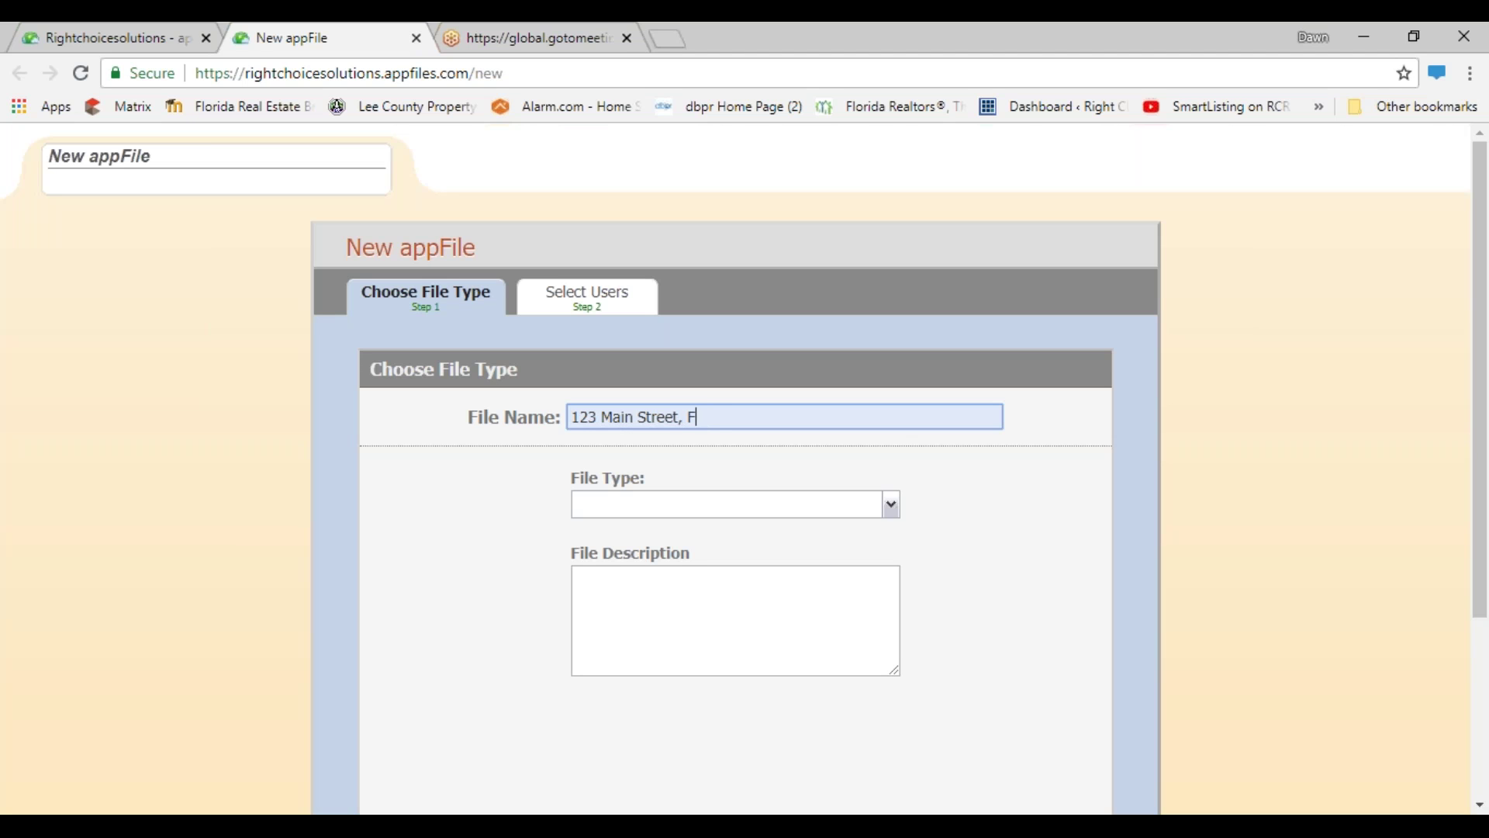
{"action": "type", "text": "t Myers, Fl 33905- Smith"}
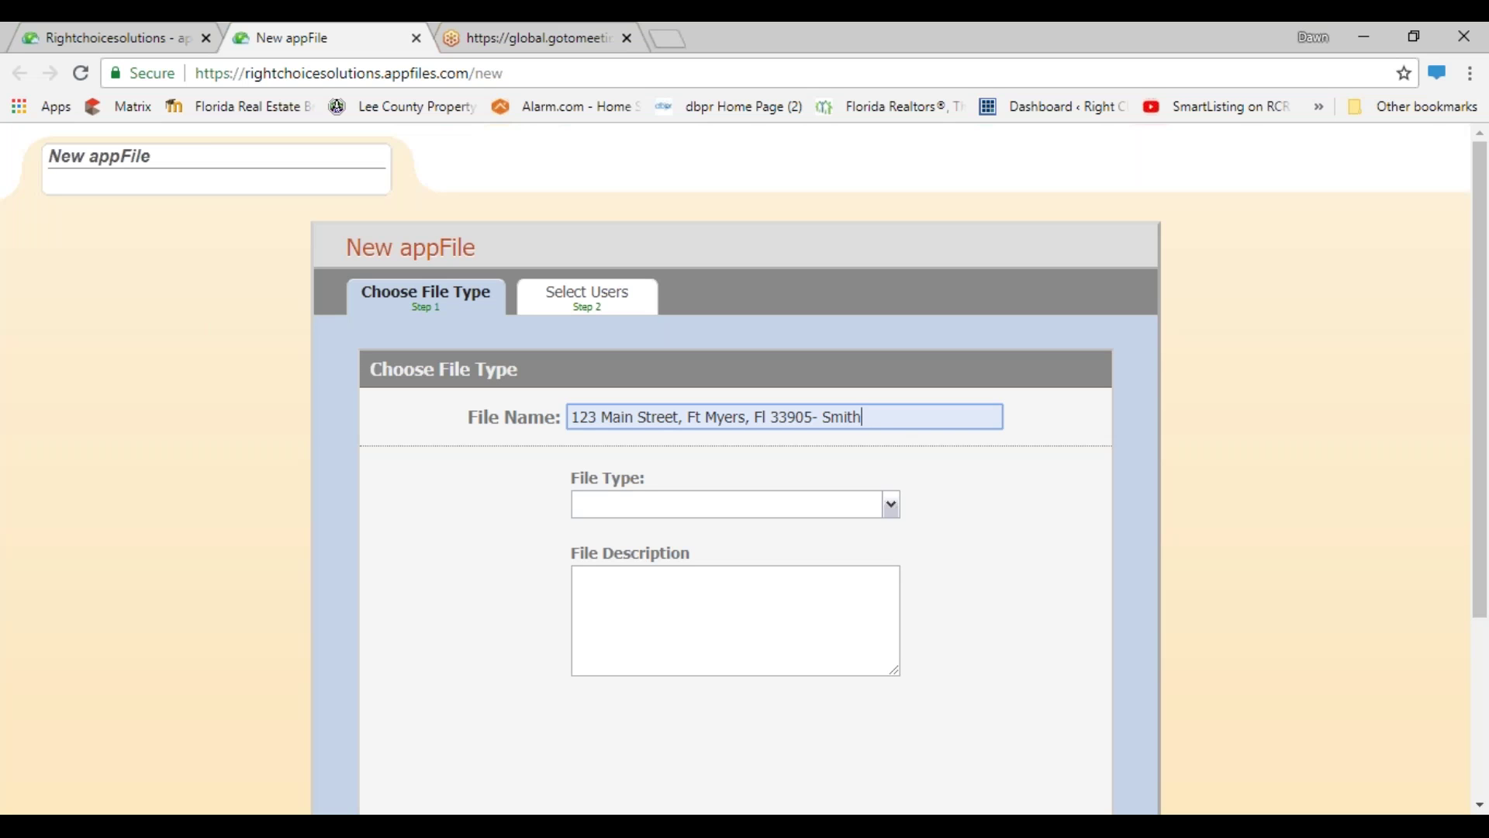
- Show the list of available file types in the File Type dropdown
{"action": "left_click", "coordinate": [668, 514]}
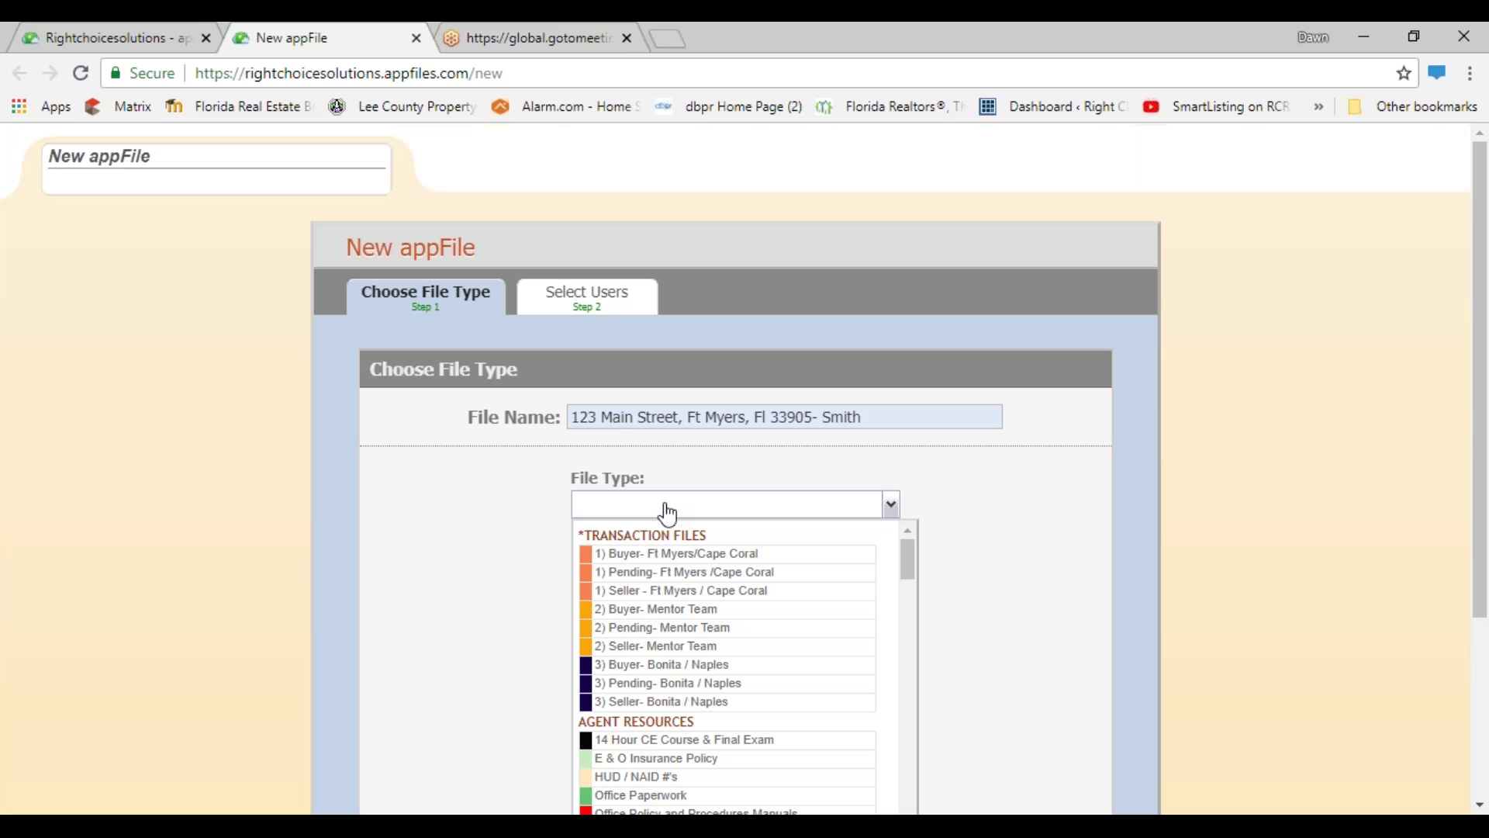
- Set the file type to '1) Seller - Ft Myers / Cape Coral'
{"action": "left_click", "coordinate": [660, 593]}
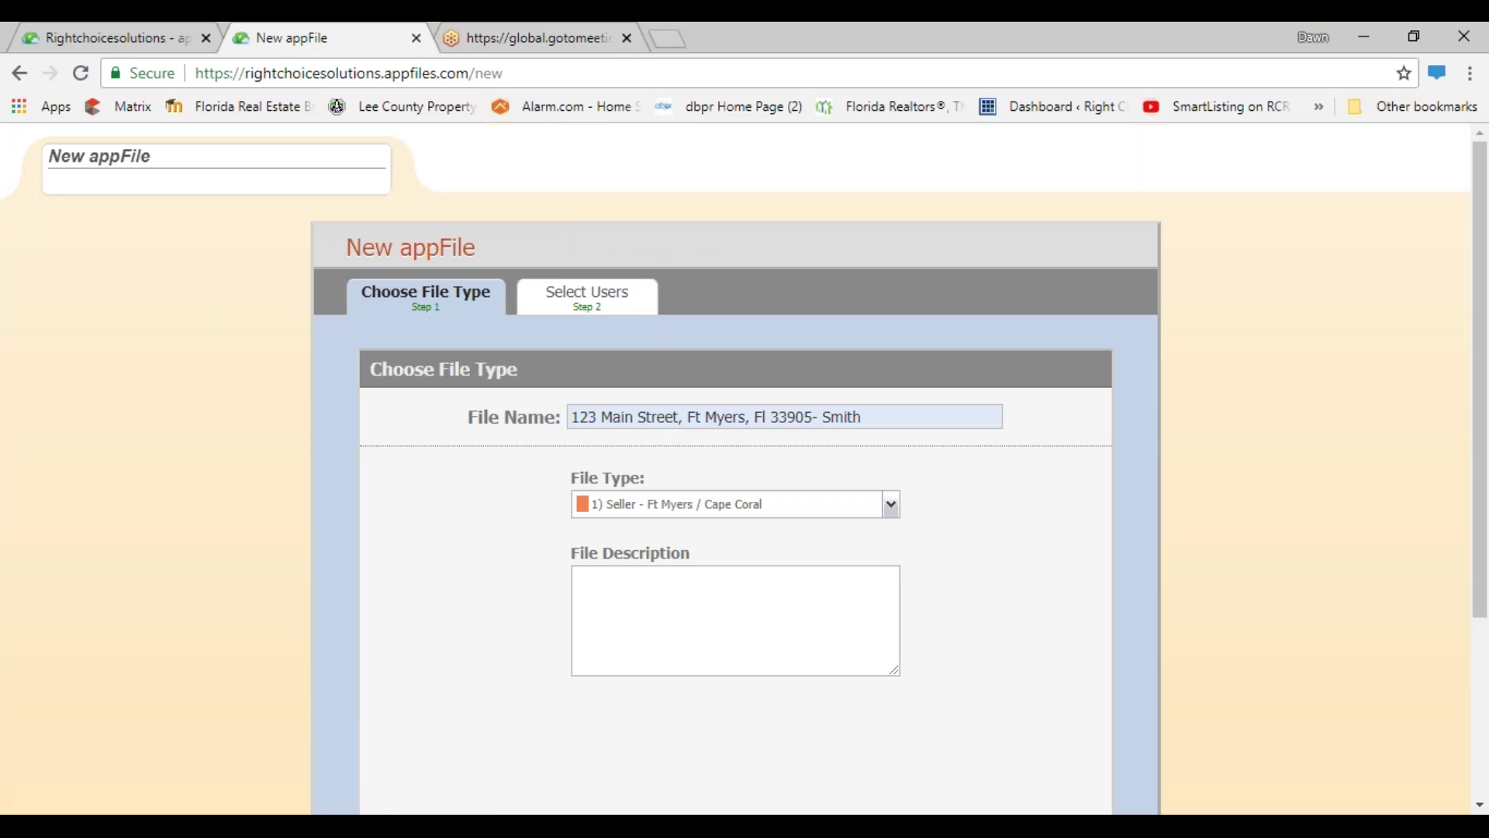
{"action": "left_click", "coordinate": [662, 608]}
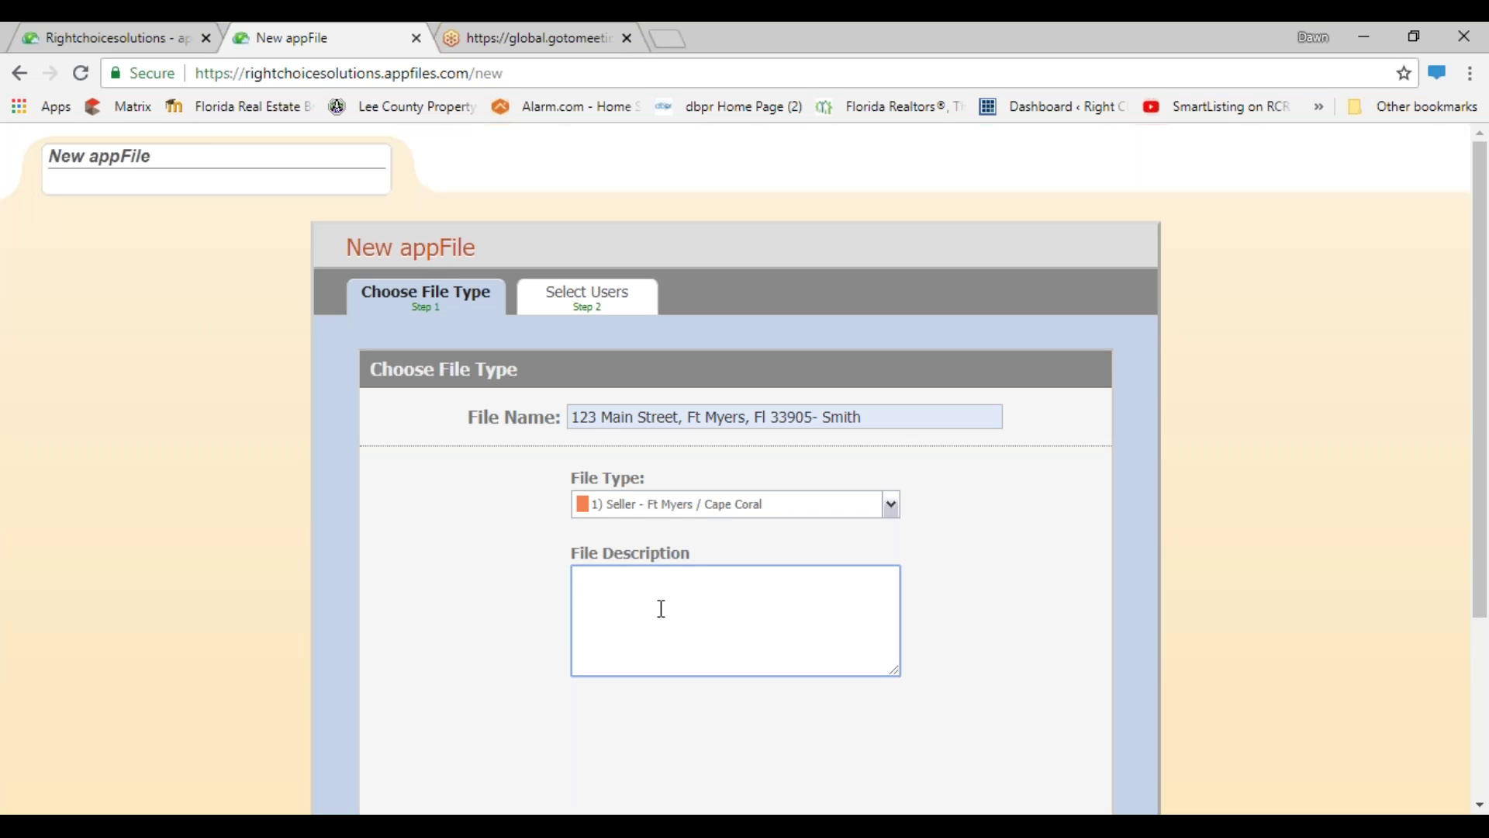
- Enter 'Sail boat postcard' as the file description
{"action": "type", "text": "Sail boat postcard"}
{"action": "scroll", "coordinate": [778, 569], "scroll_direction": "down", "scroll_amount": 3}
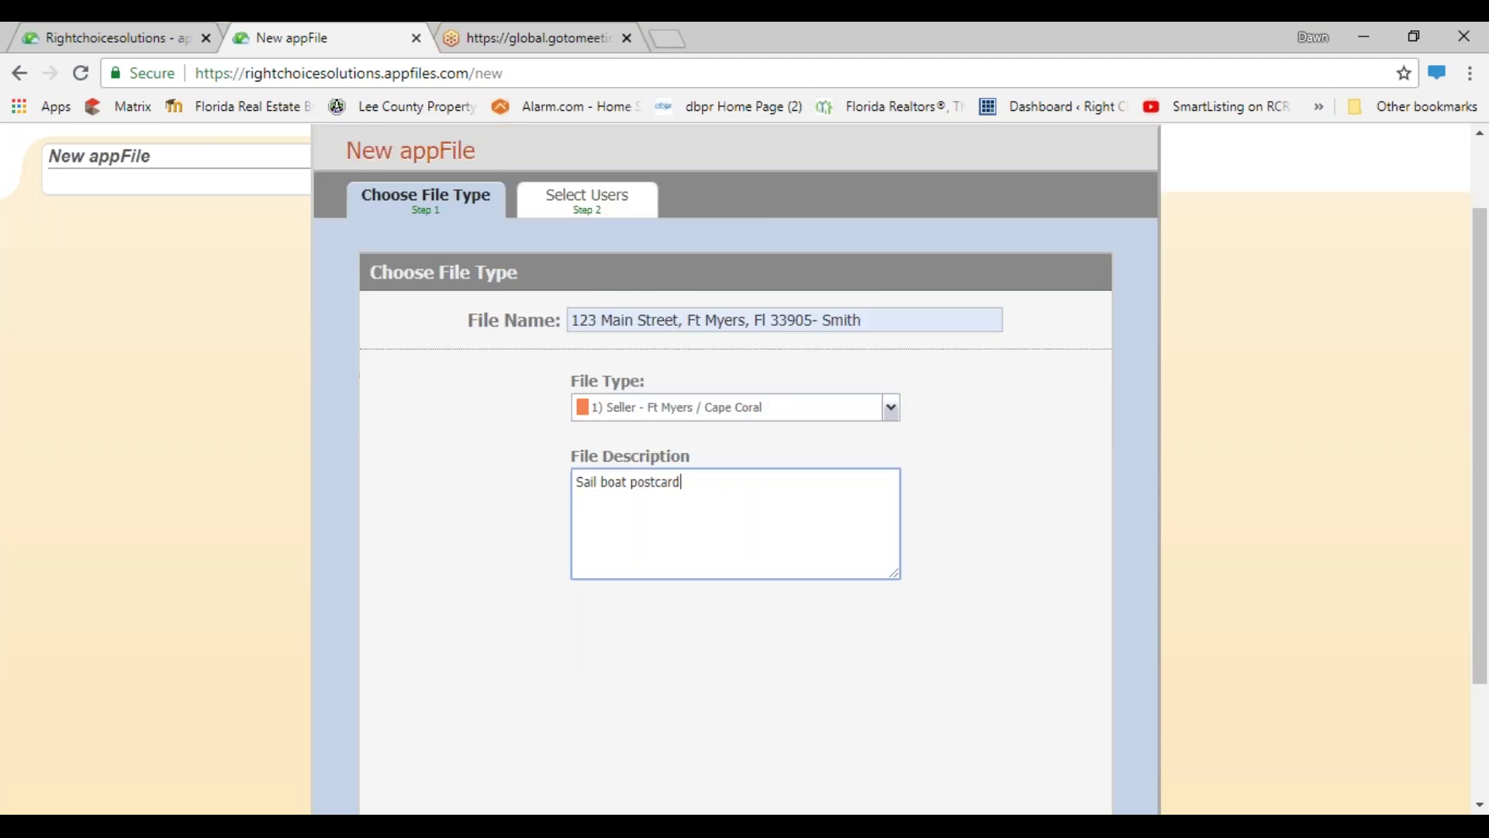
- Advance to the Select Users step, add a user, then remove them again
{"action": "left_click", "coordinate": [1025, 727]}
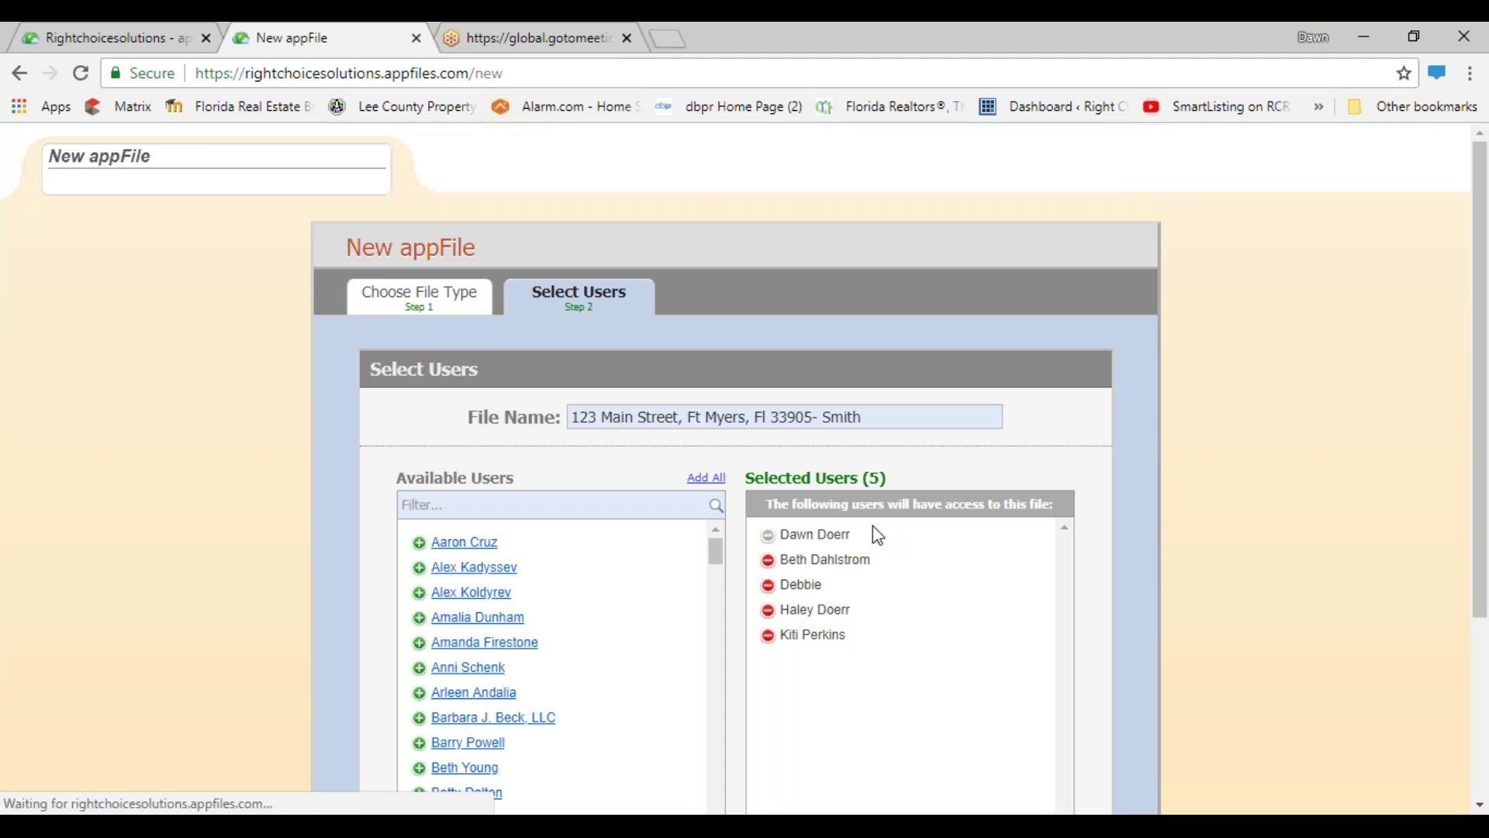
{"action": "scroll", "coordinate": [772, 406], "scroll_direction": "down", "scroll_amount": 1}
{"action": "scroll", "coordinate": [737, 465], "scroll_direction": "down", "scroll_amount": 2}
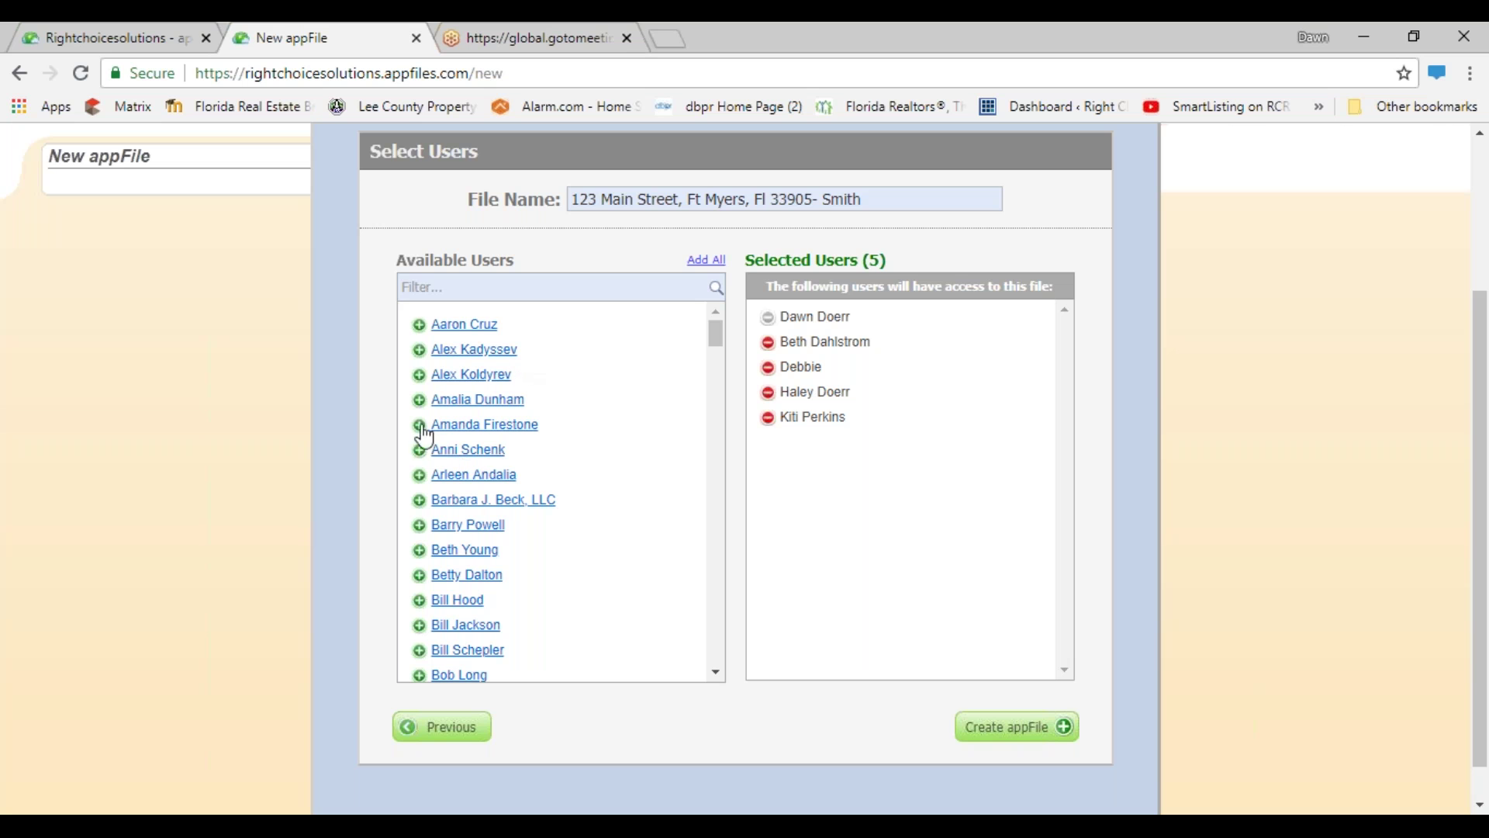
{"action": "left_click", "coordinate": [418, 450]}
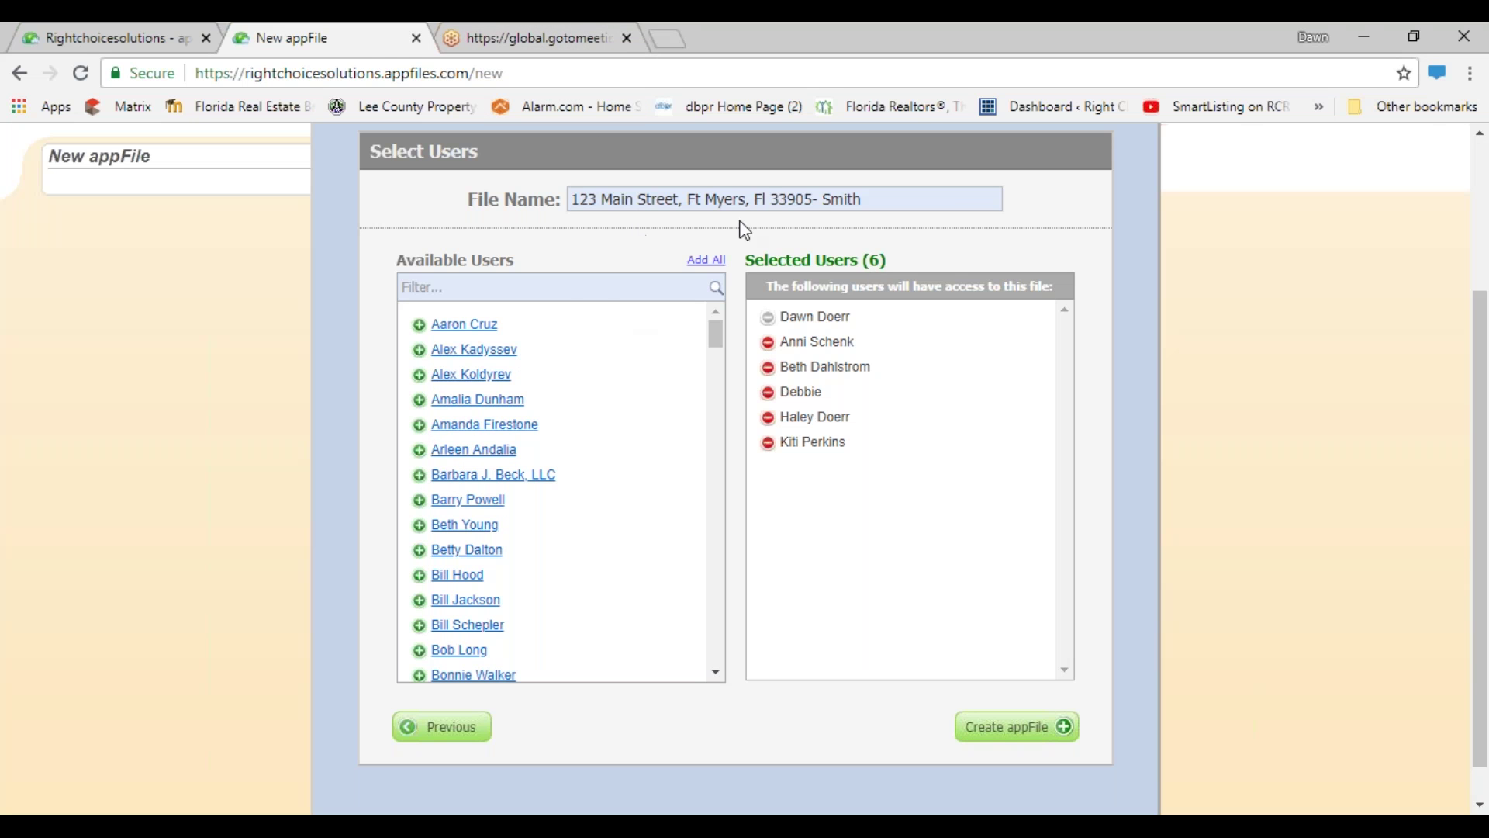
{"action": "left_click", "coordinate": [768, 342]}
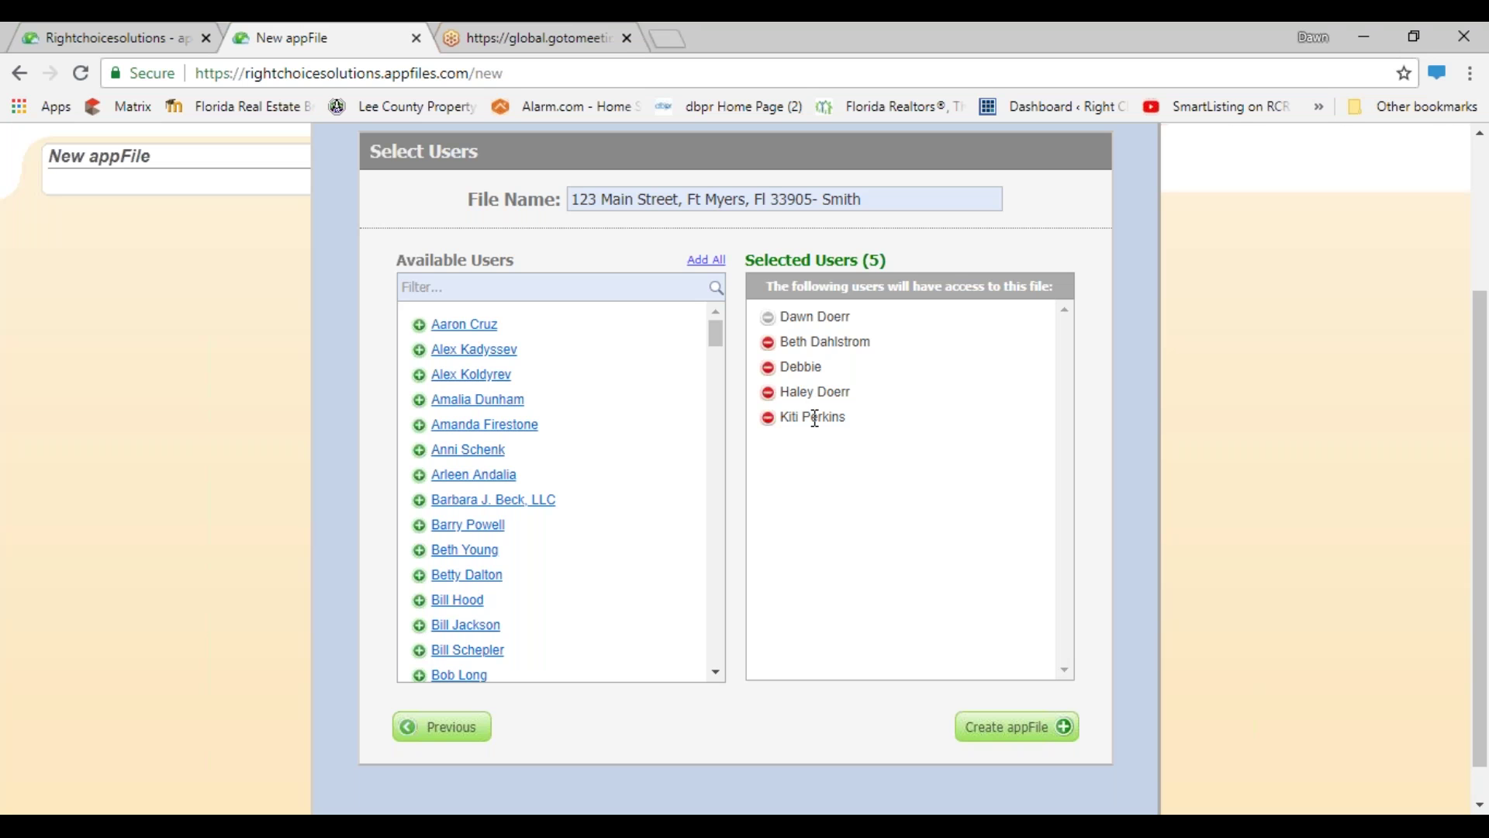
- Grant file access to a different agent from further down the Available Users list
{"action": "scroll", "coordinate": [509, 486], "scroll_direction": "down", "scroll_amount": 10}
{"action": "scroll", "coordinate": [469, 543], "scroll_direction": "down", "scroll_amount": 15}
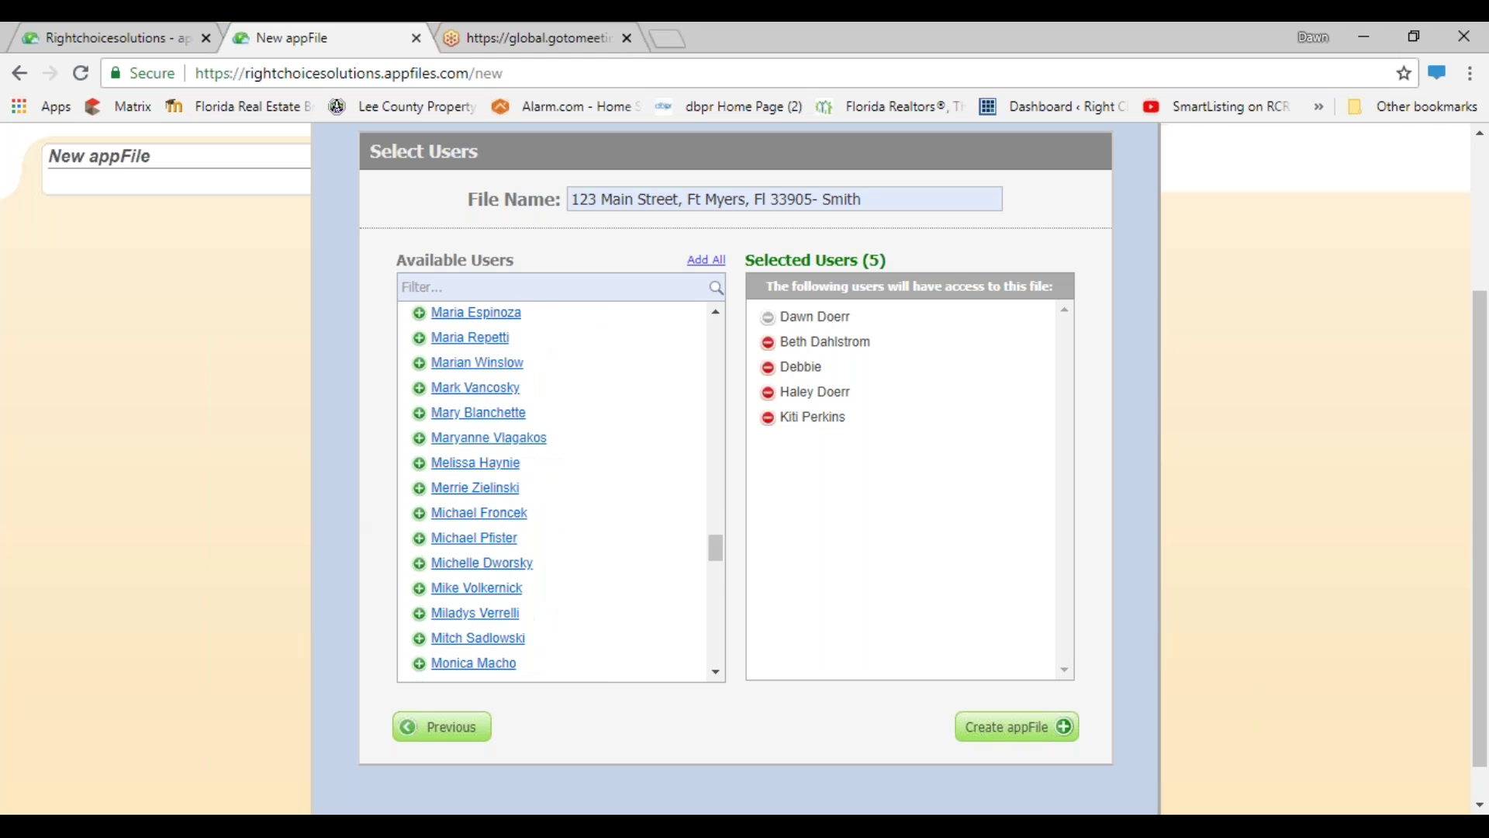
{"action": "scroll", "coordinate": [470, 544], "scroll_direction": "down", "scroll_amount": 5}
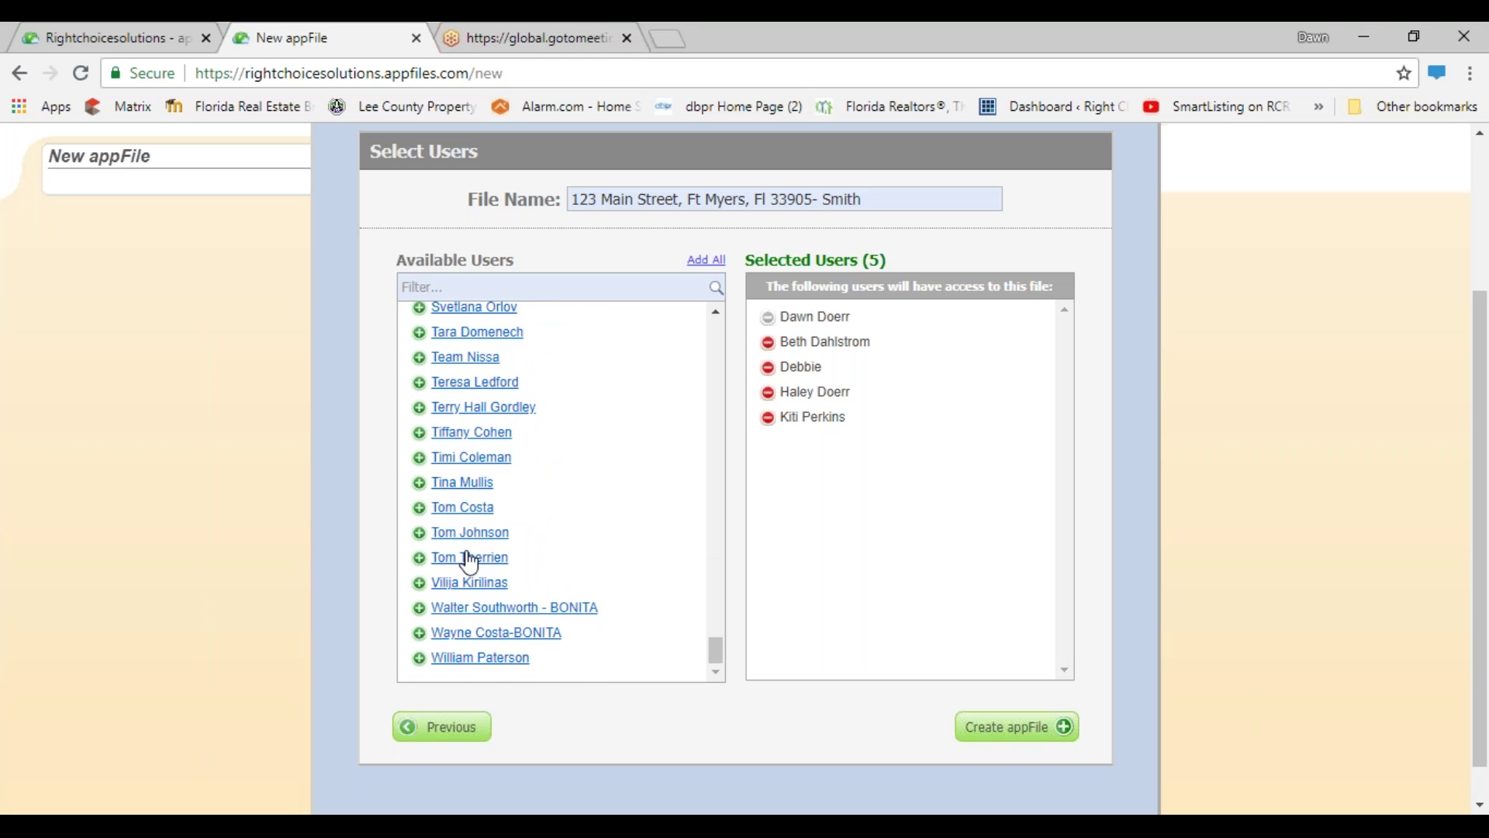
{"action": "left_click", "coordinate": [422, 635]}
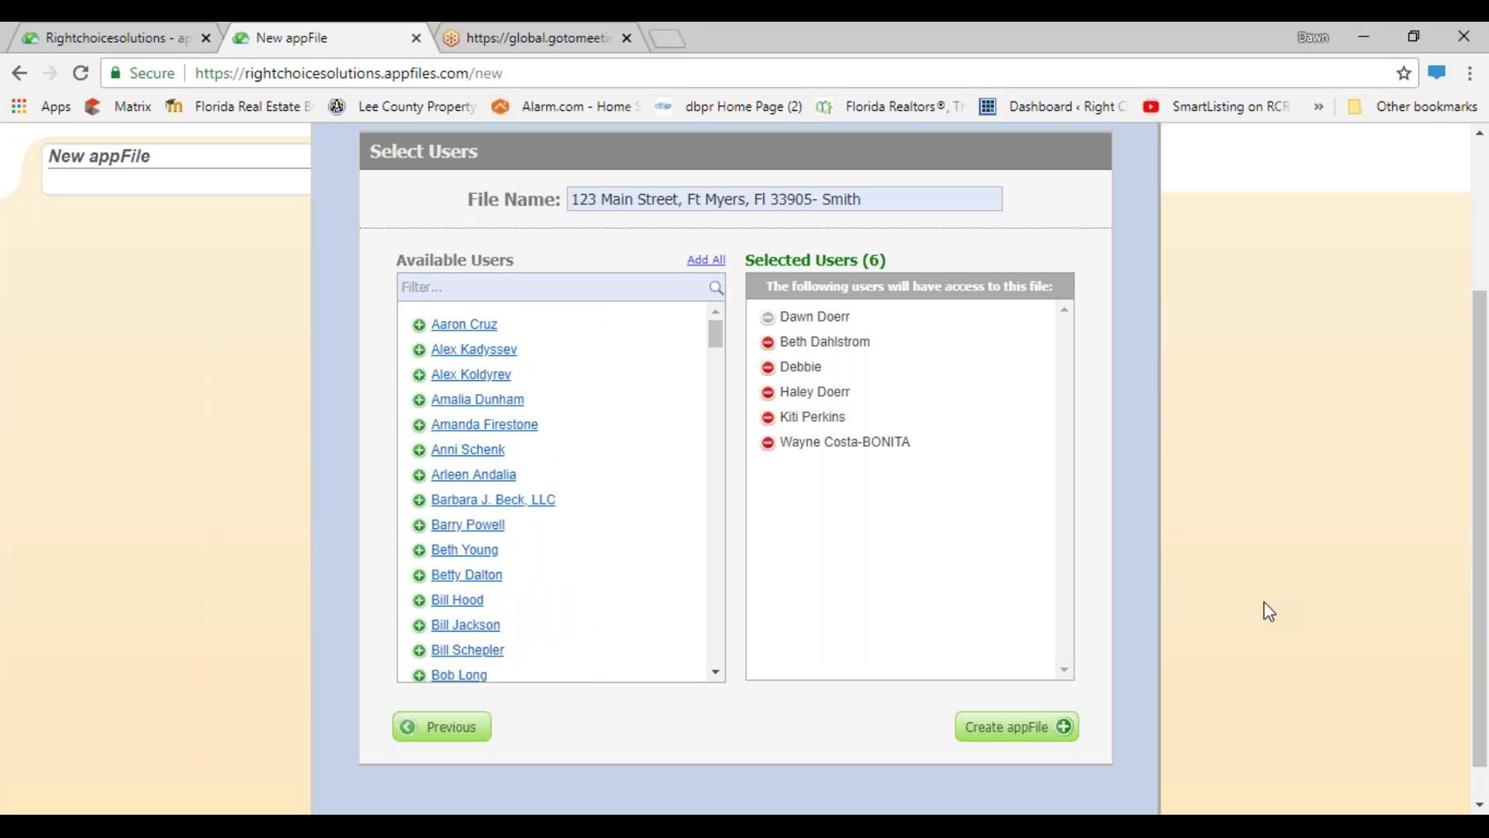
- Create the appFile, then remove the last-added agent so five users keep access
{"action": "left_click", "coordinate": [1007, 736]}
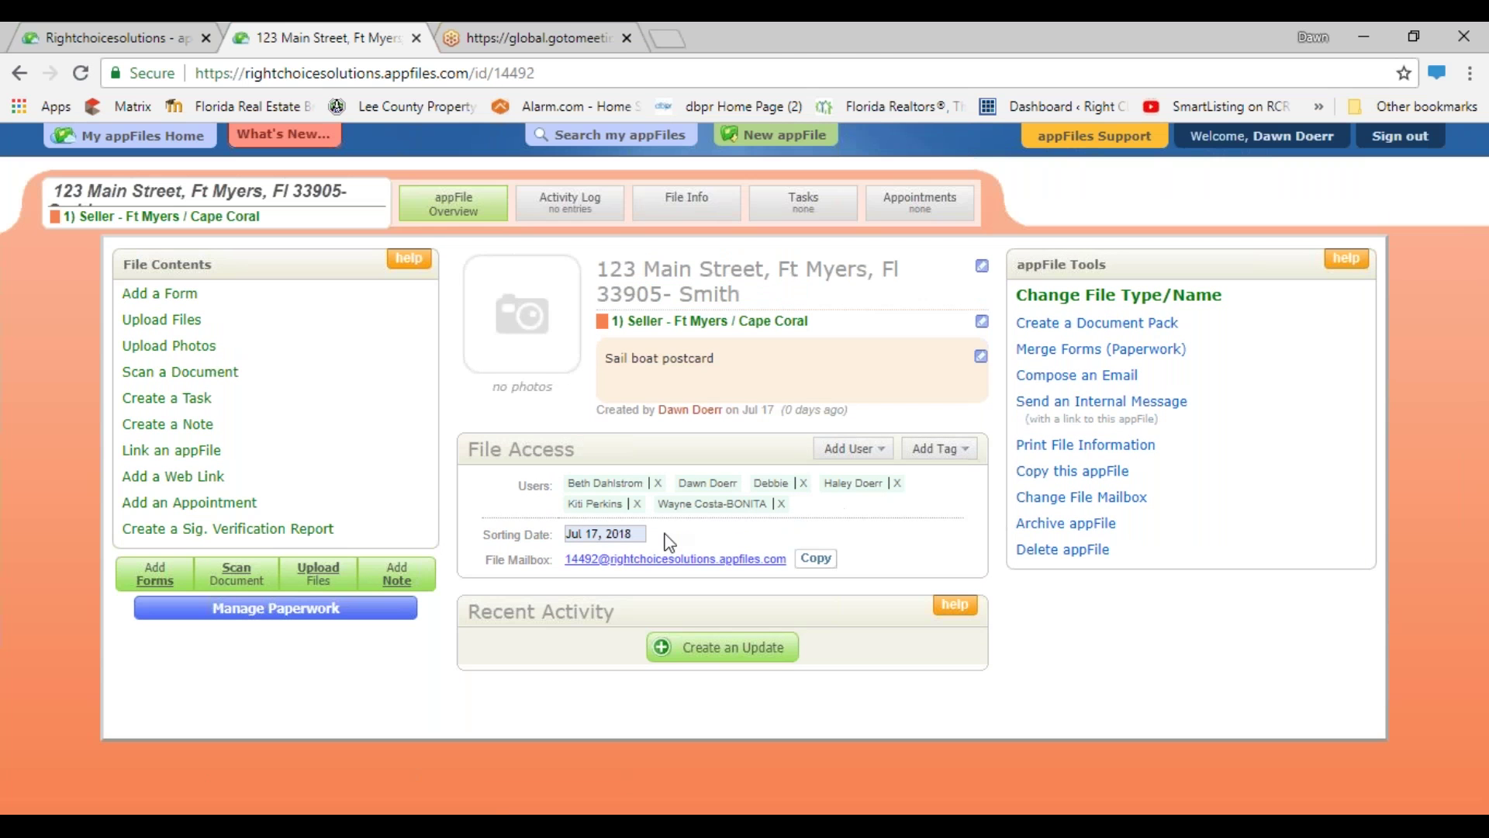
{"action": "left_click", "coordinate": [781, 504]}
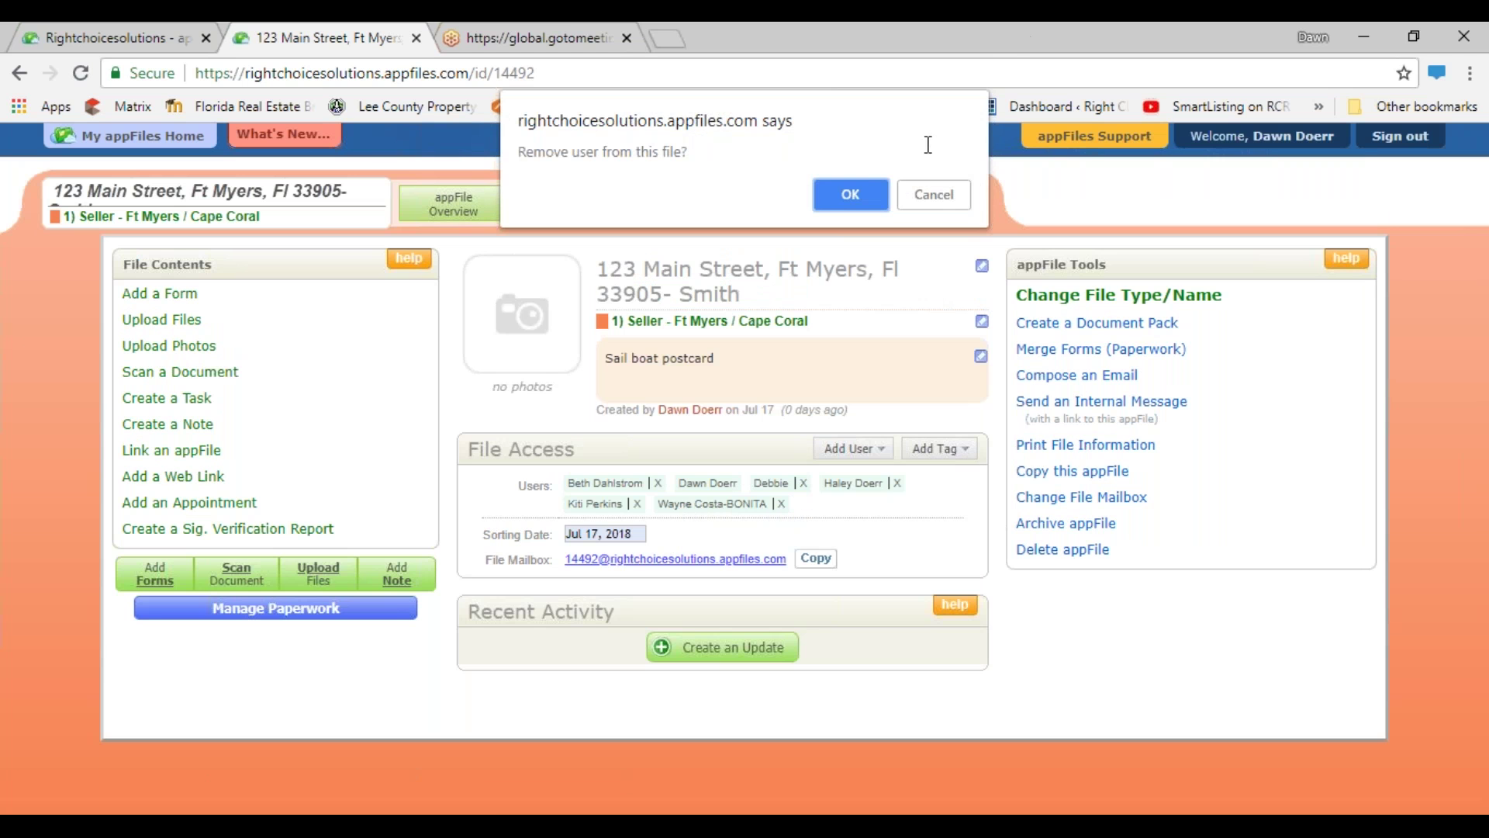
{"action": "left_click", "coordinate": [869, 193]}
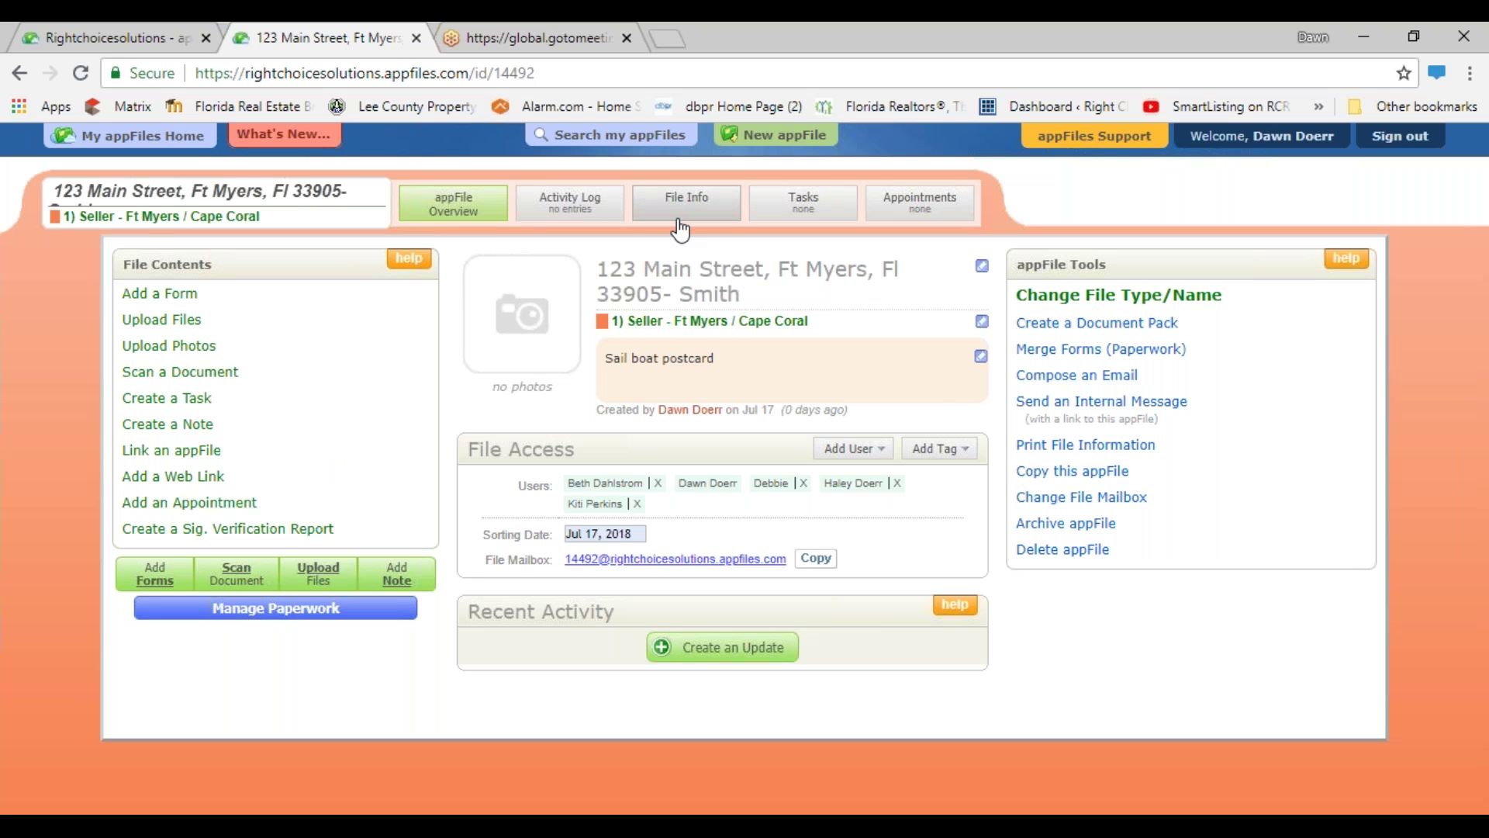
- Add a File Info section to the appFile based on the Seller template
{"action": "left_click", "coordinate": [679, 224]}
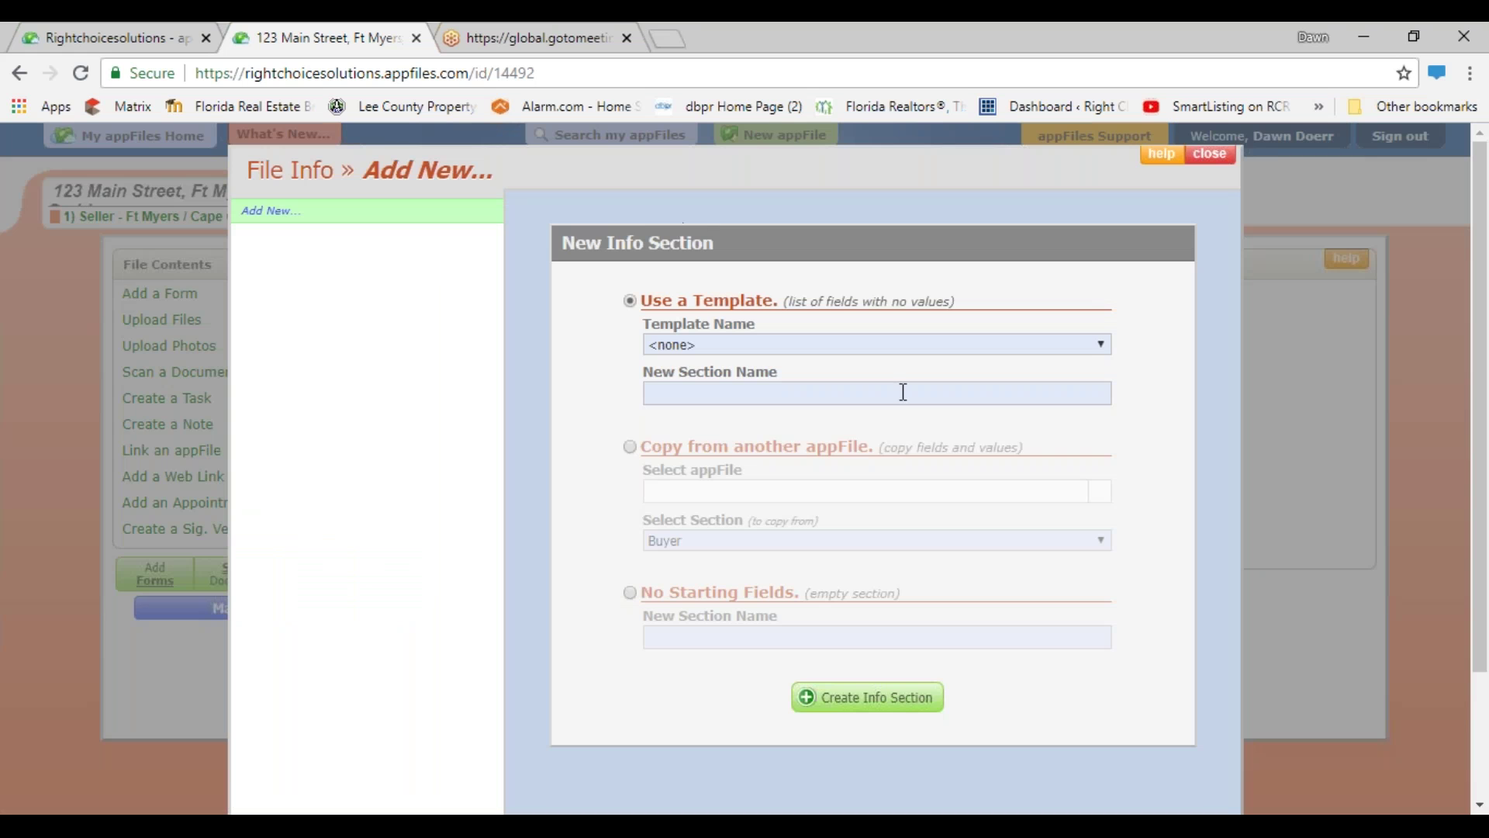
{"action": "left_click", "coordinate": [1099, 346]}
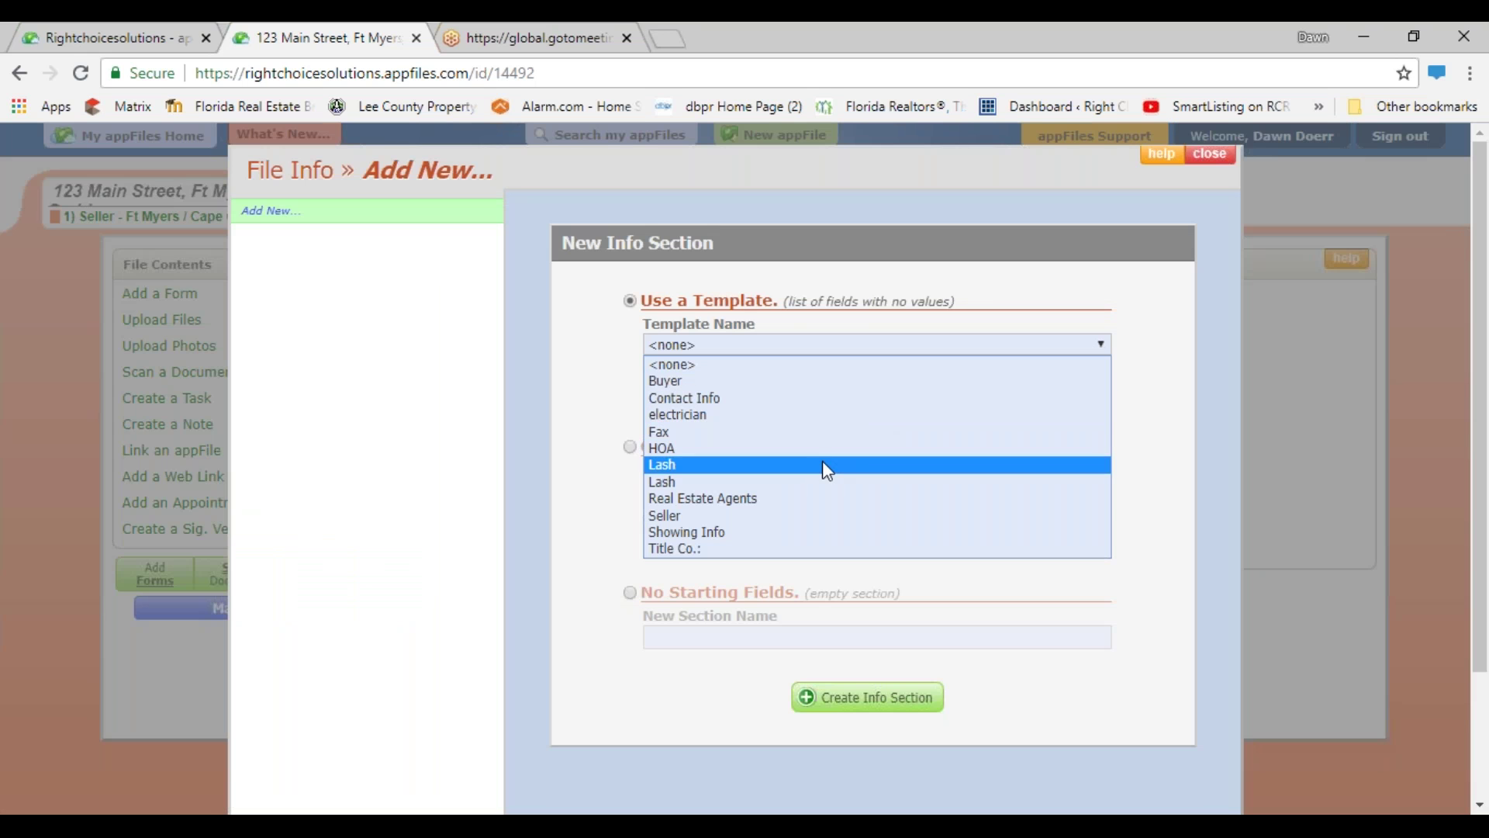
{"action": "left_click", "coordinate": [787, 518]}
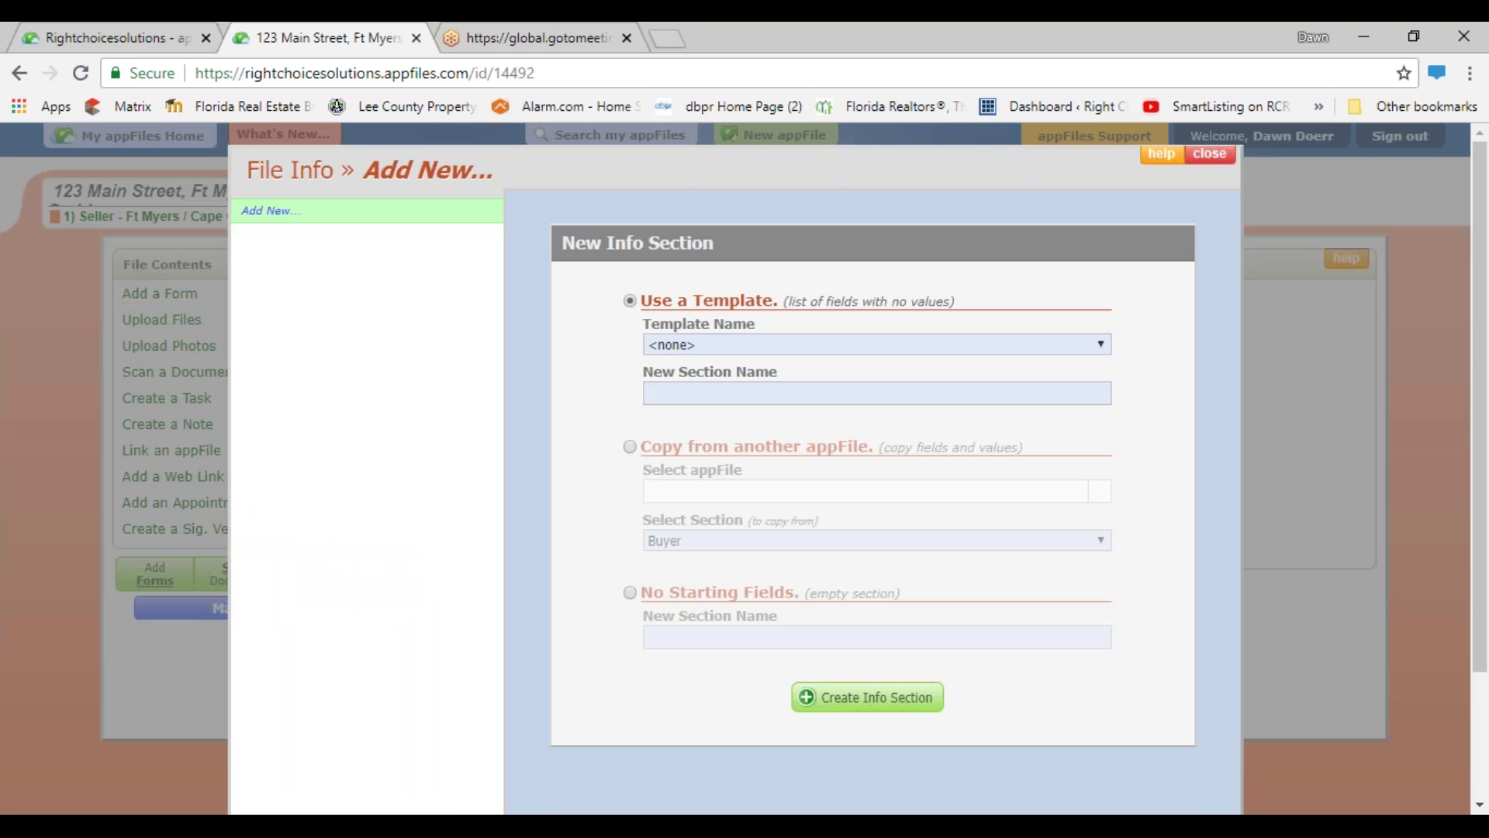
{"action": "left_click", "coordinate": [853, 711]}
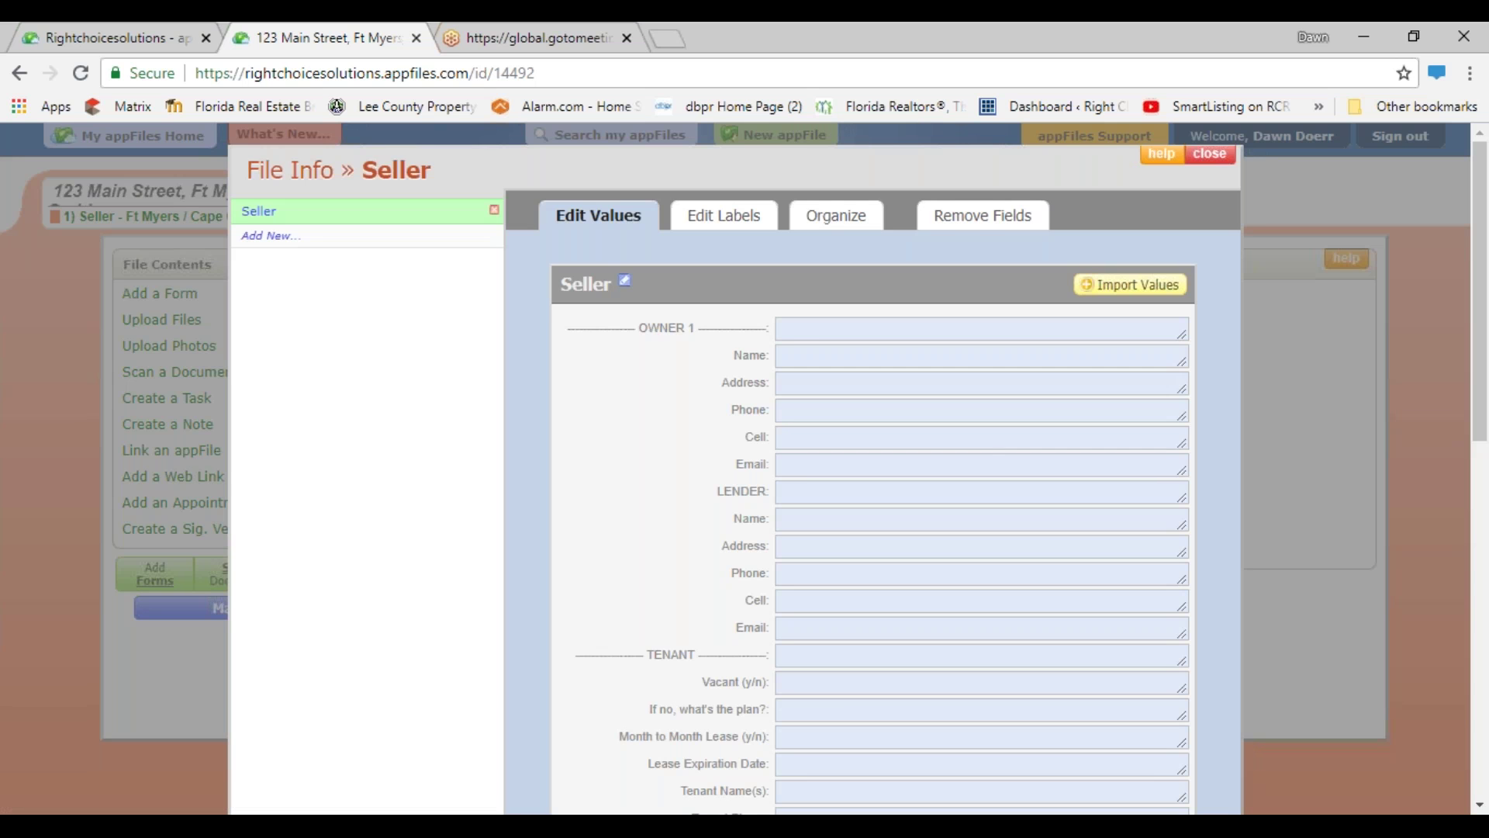
{"action": "left_click", "coordinate": [835, 350]}
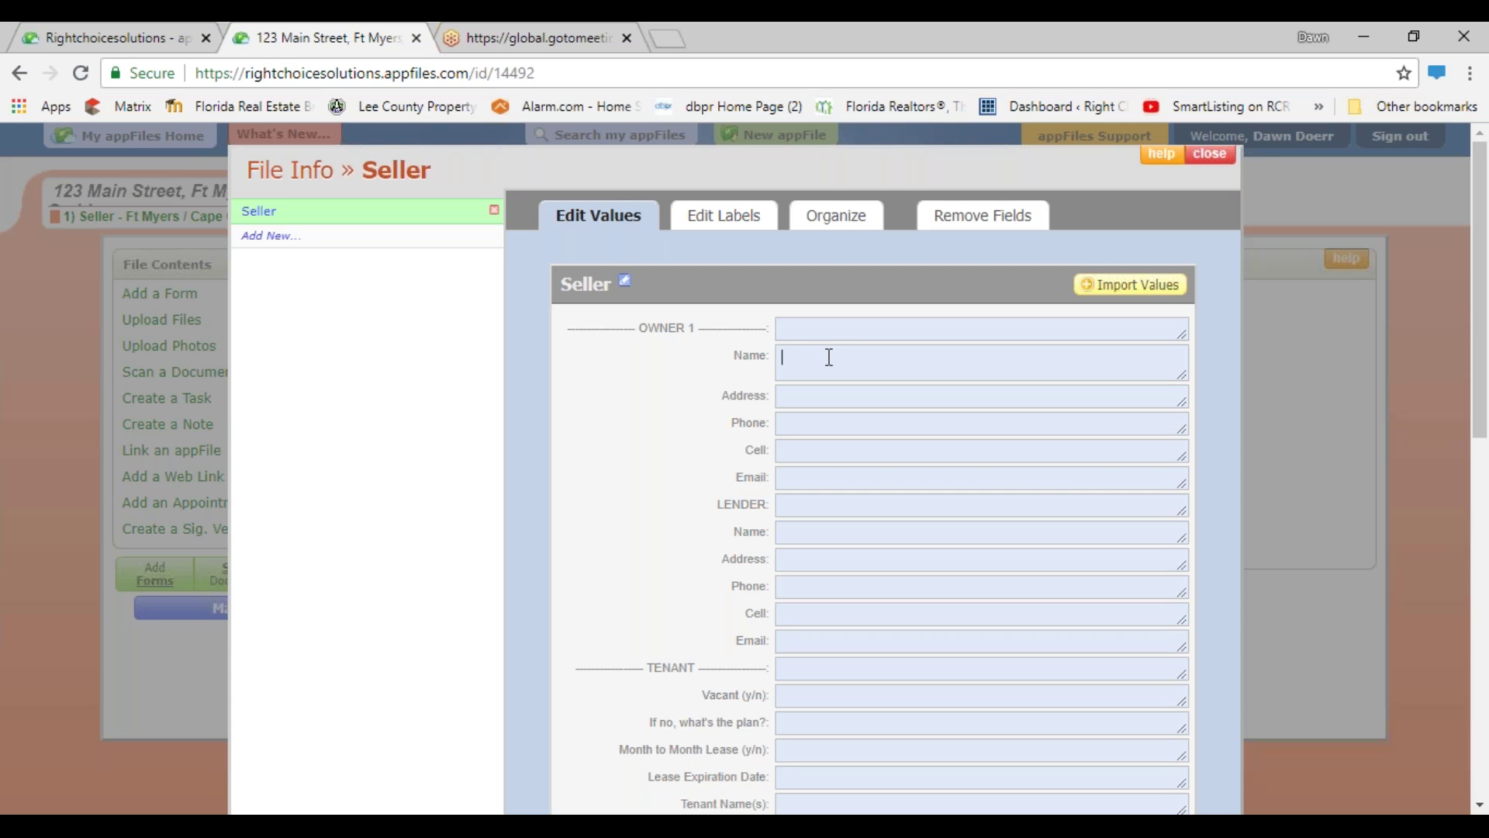
- Enter three owner names on separate lines in the Seller Name field
{"action": "type", "text": "Mickey Mouse"}
{"action": "key", "text": "Return"}
{"action": "type", "text": "Minnie Mouse"}
{"action": "key", "text": "Return"}
{"action": "type", "text": "Donald Duck"}
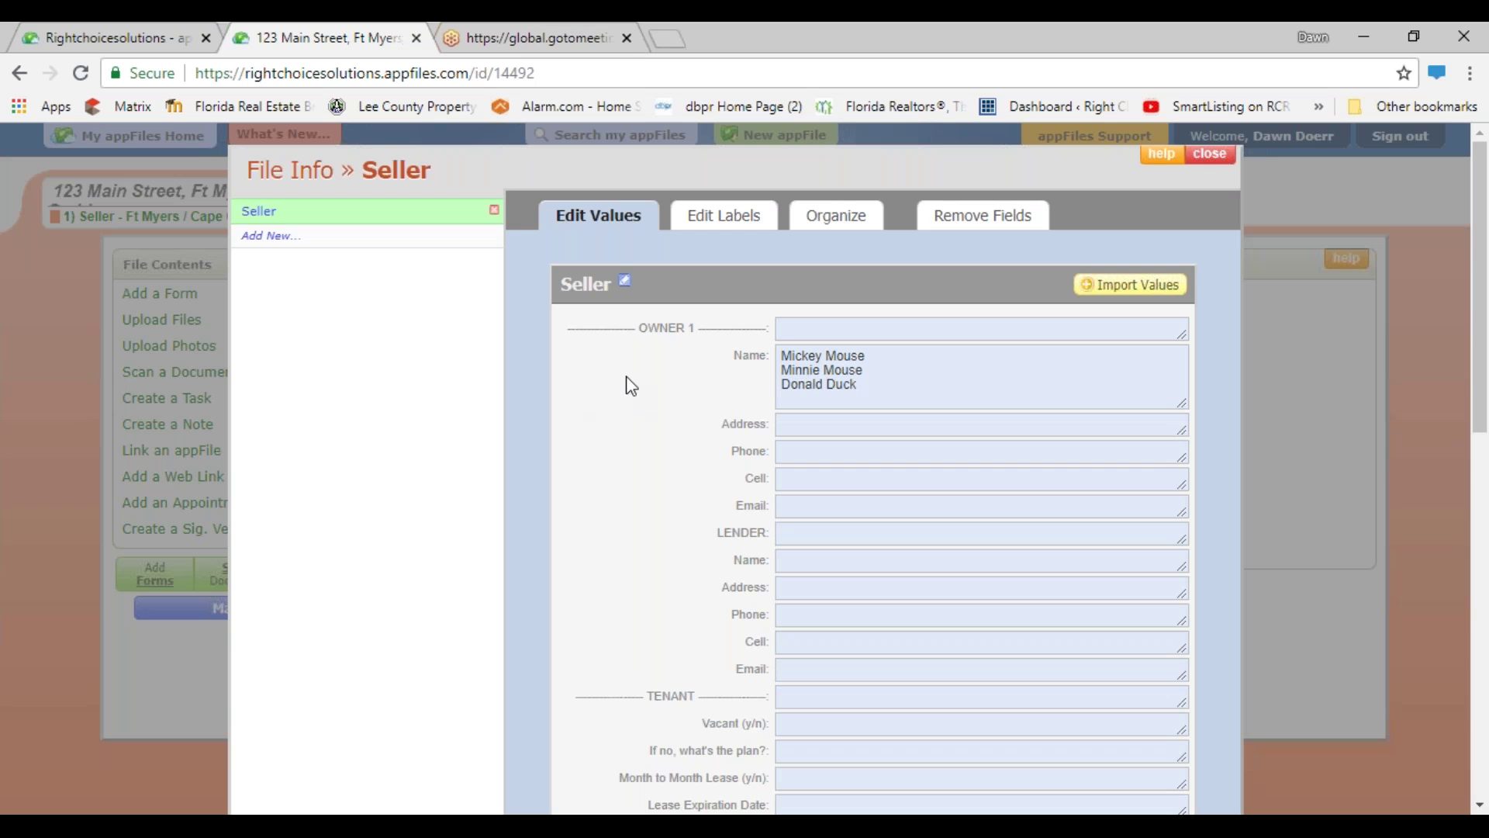
- Add two phone numbers on separate lines in the Seller Phone field and close the section
{"action": "left_click", "coordinate": [834, 445]}
{"action": "type", "text": "222"}
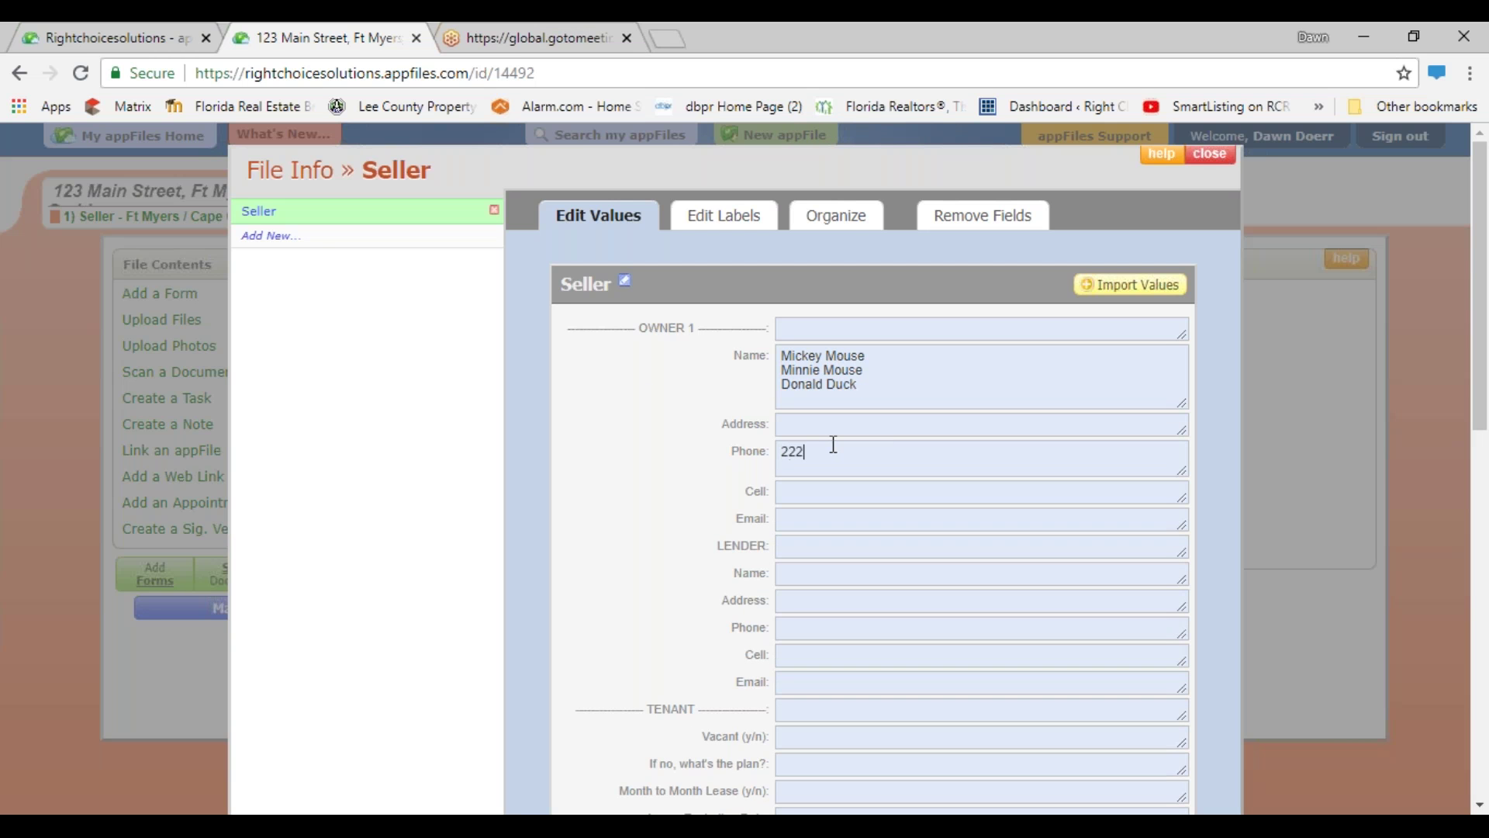
{"action": "type", "text": "2-222-2222"}
{"action": "key", "text": "Return"}
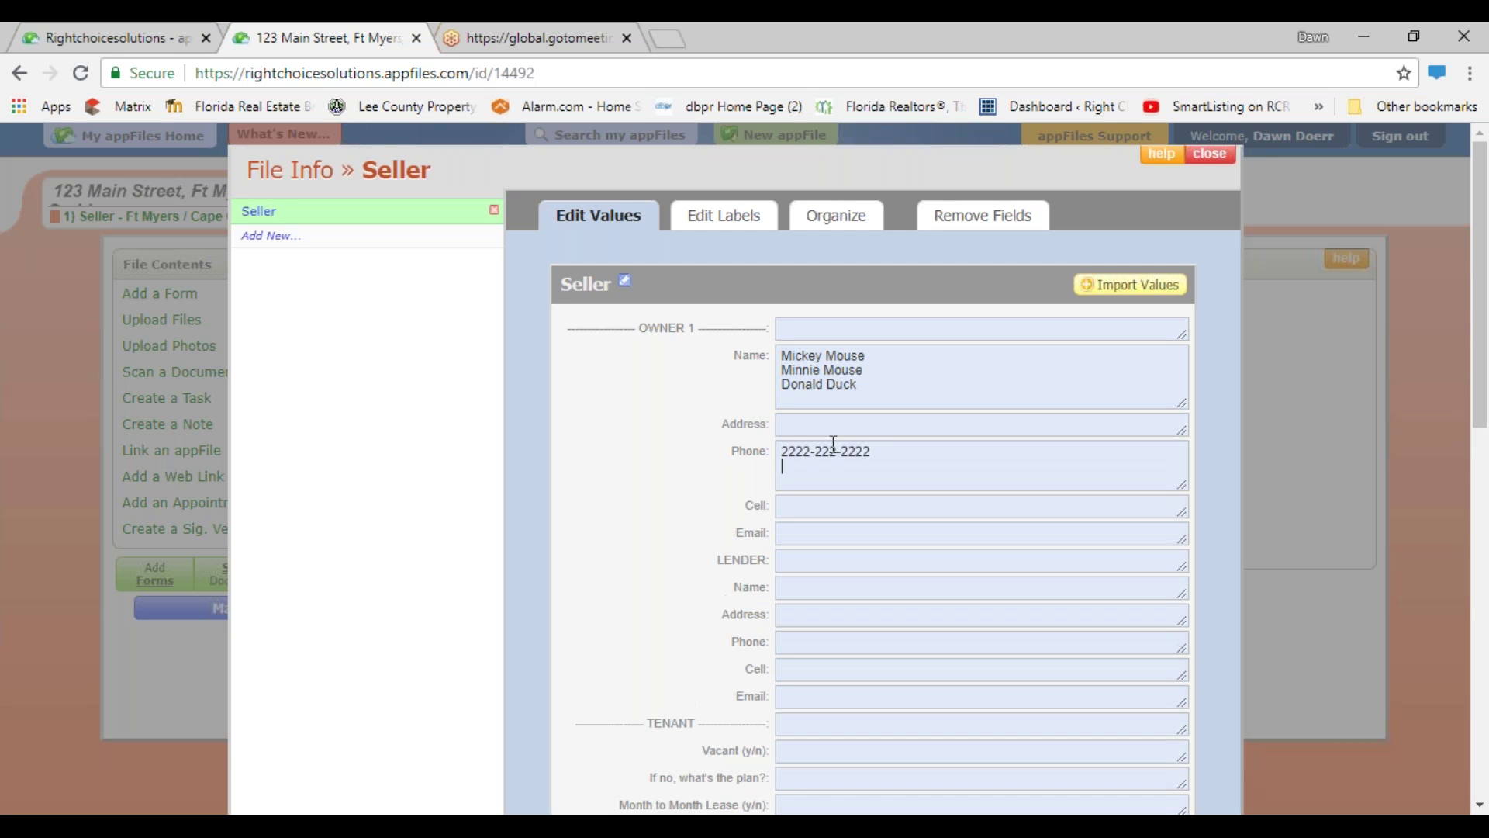
{"action": "type", "text": "111-111-1111"}
{"action": "left_click", "coordinate": [1214, 155]}
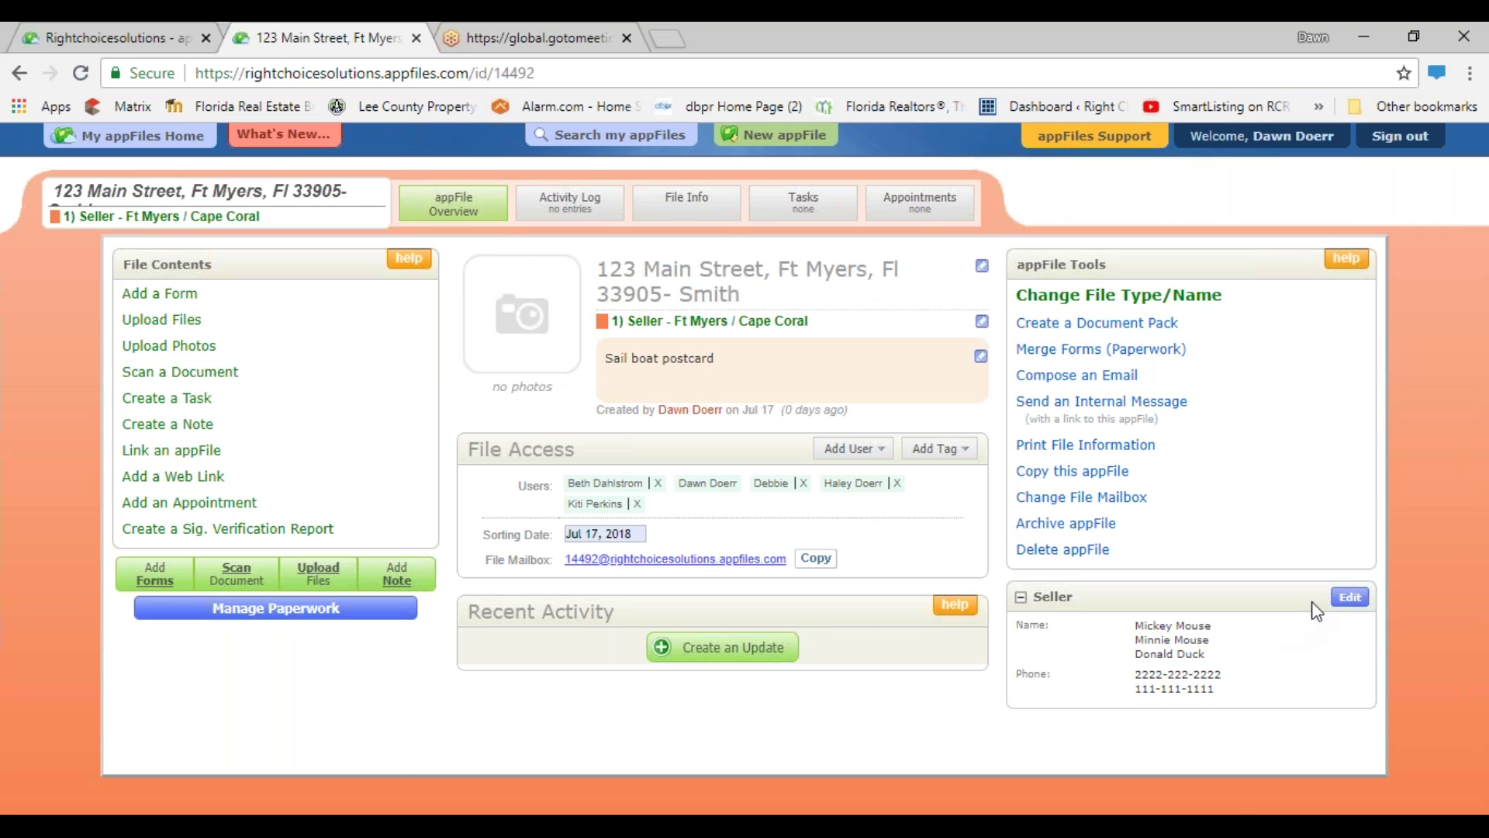
- Delete the extra 2 from the first seller phone number, then start another info section
{"action": "left_click", "coordinate": [1349, 597]}
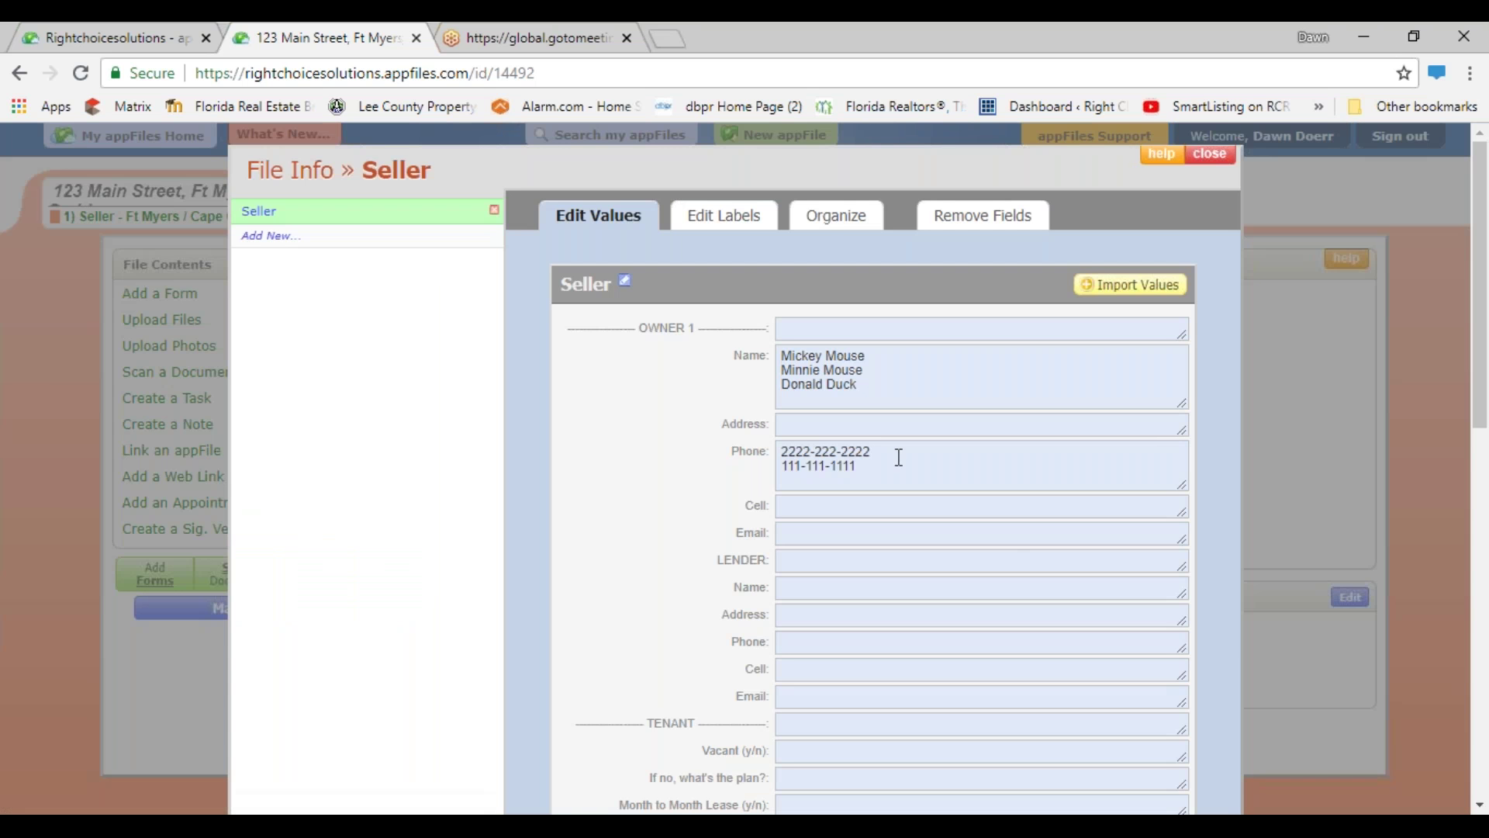
{"action": "left_click", "coordinate": [799, 450]}
{"action": "key", "text": "BackSpace"}
{"action": "left_click", "coordinate": [282, 244]}
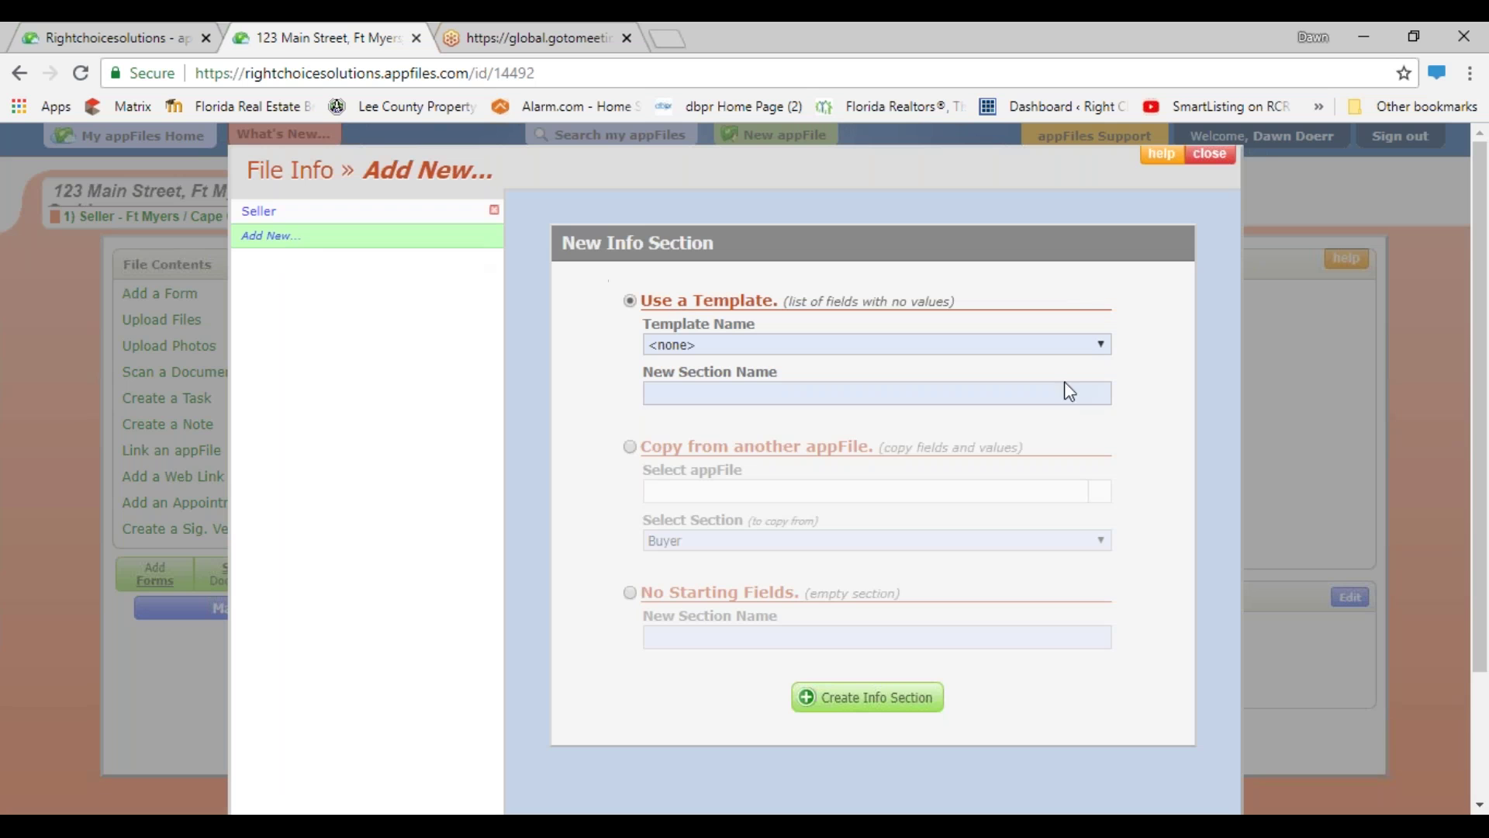
- Create an info section named 'Lender' from the electrician template
{"action": "left_click", "coordinate": [1104, 353]}
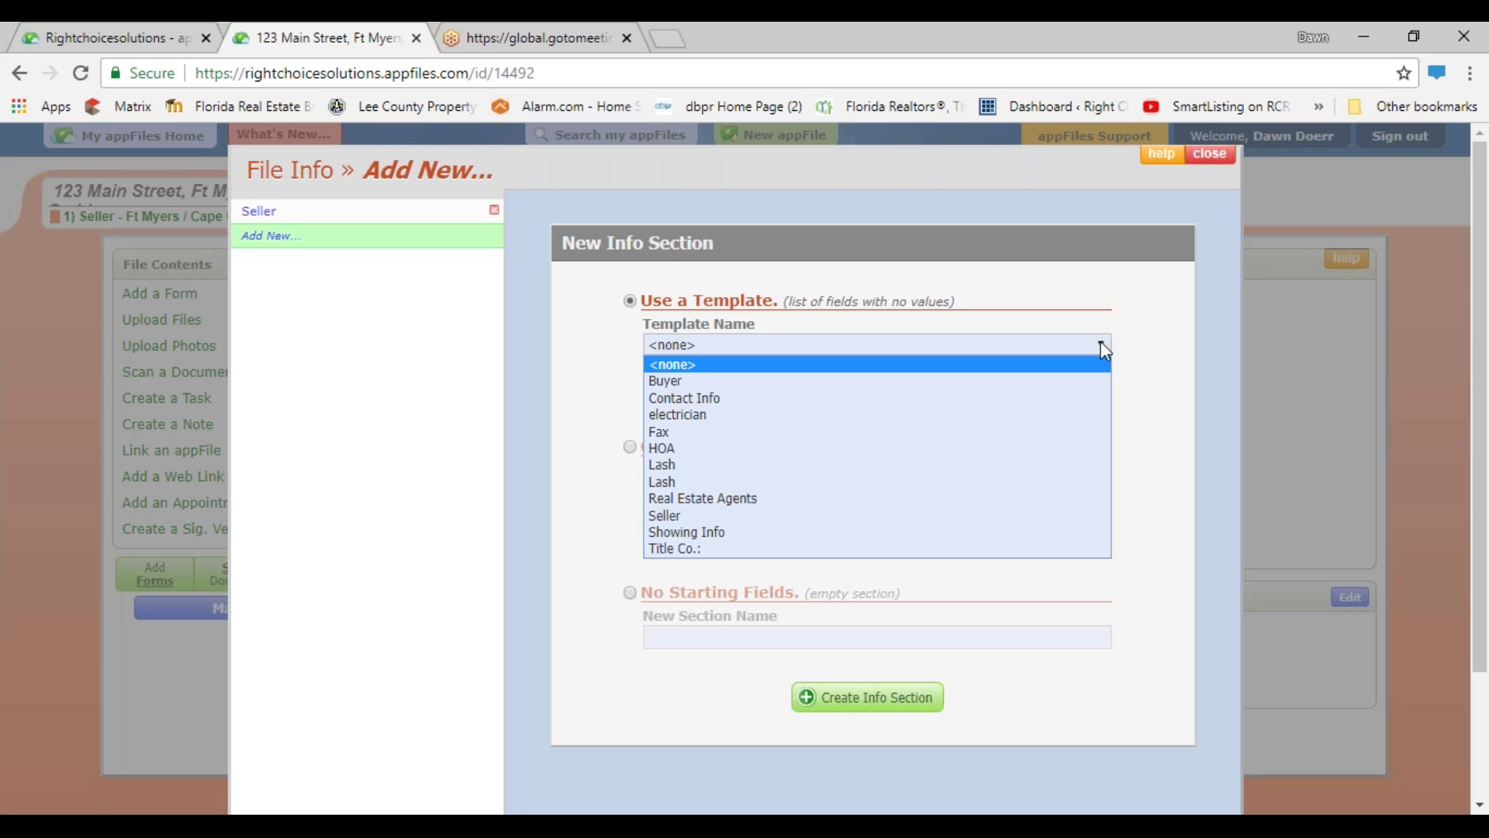
{"action": "left_click", "coordinate": [684, 414]}
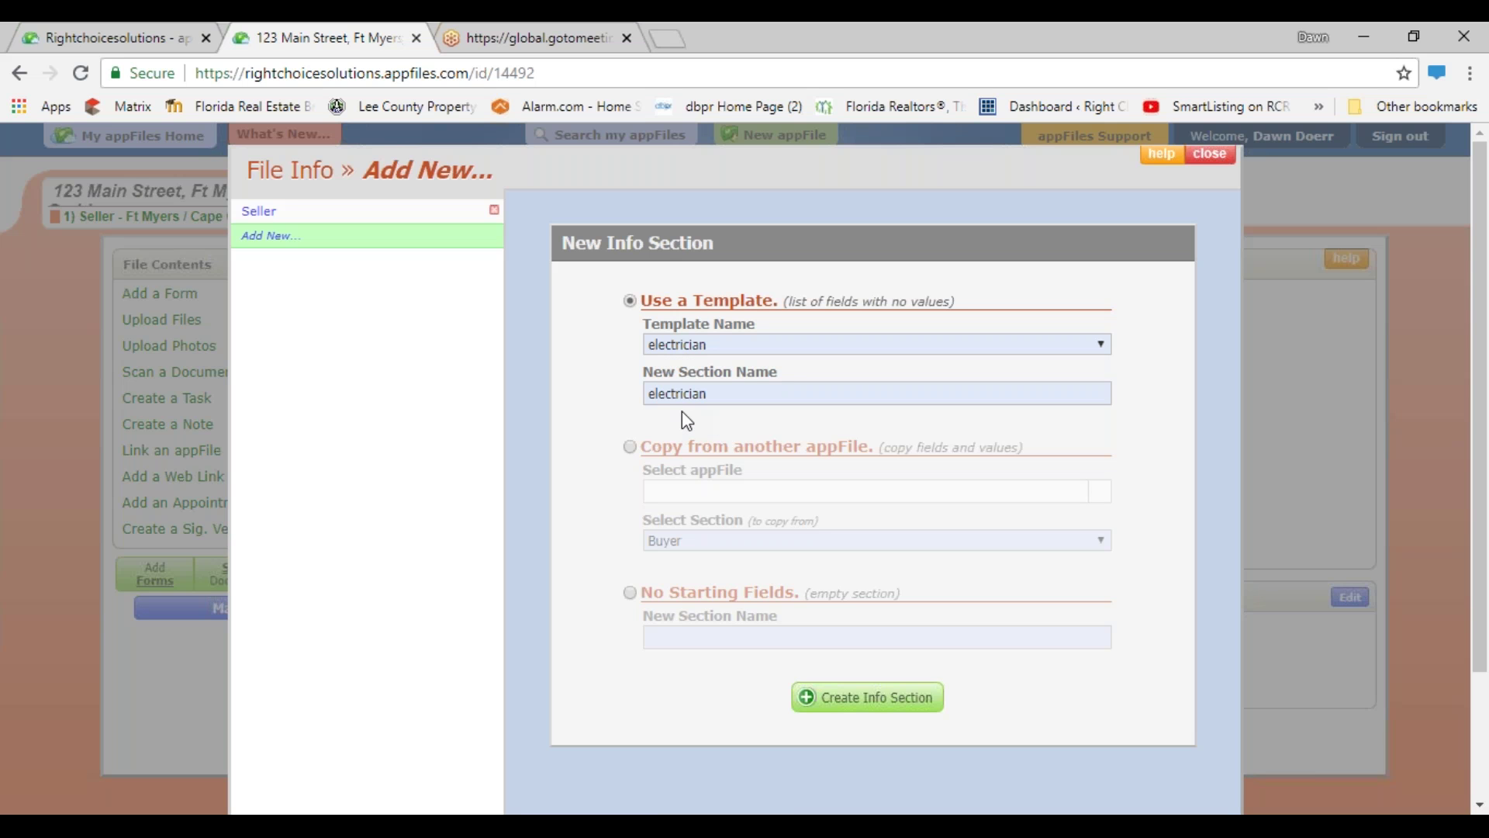
{"action": "key", "text": "Tab"}
{"action": "type", "text": "Lender"}
{"action": "left_click", "coordinate": [906, 702]}
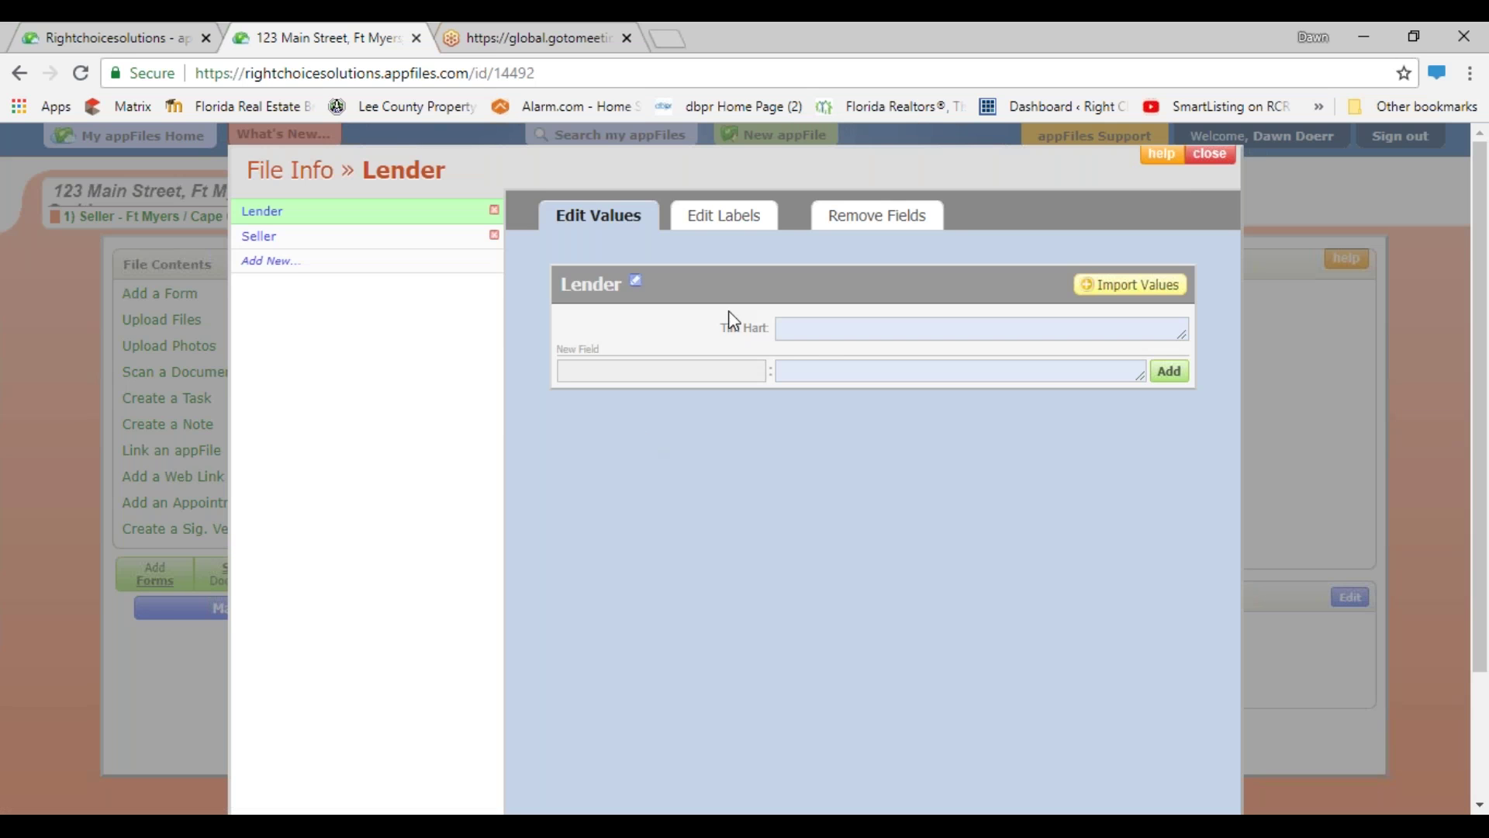
- Leave the Lender section without new fields and close it to return to the overview
{"action": "left_click", "coordinate": [678, 371]}
{"action": "left_click", "coordinate": [1209, 155]}
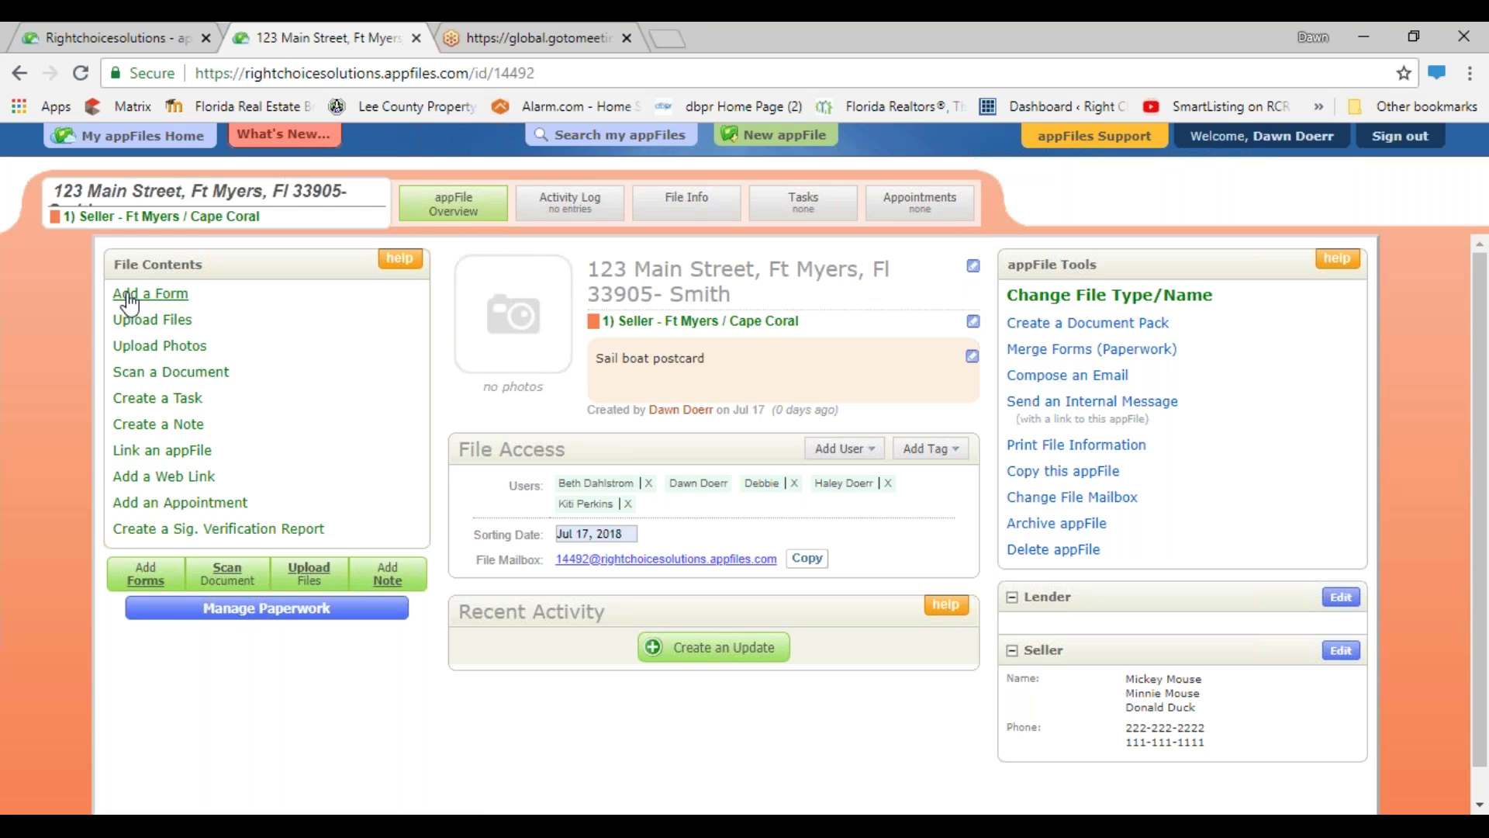
- Add the Exclusive Right of Sale and Sellers Real Property Disclosure Statement (BLANK) forms
{"action": "left_click", "coordinate": [130, 304]}
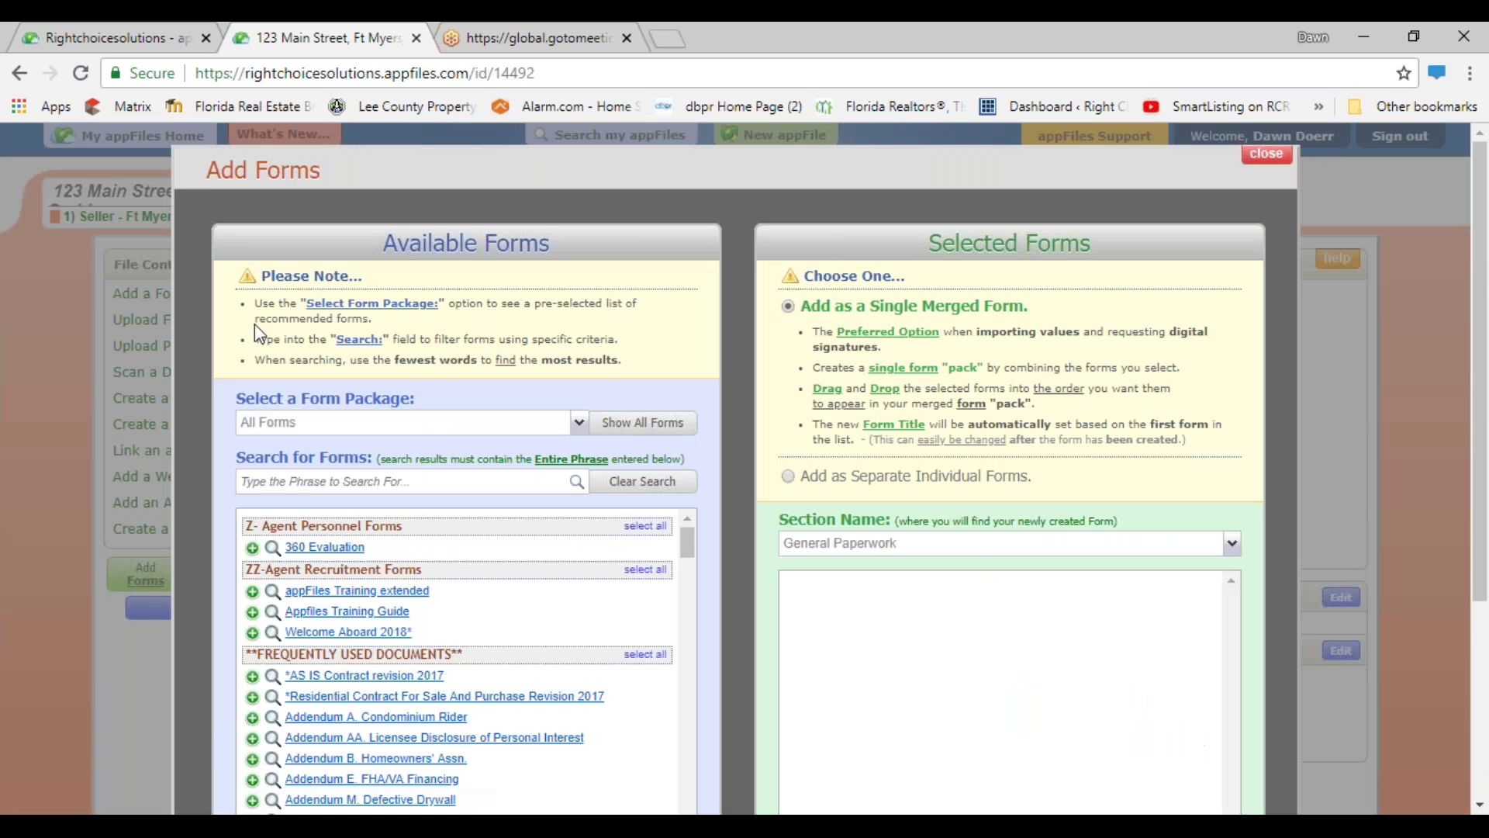
{"action": "scroll", "coordinate": [431, 508], "scroll_direction": "down", "scroll_amount": 3}
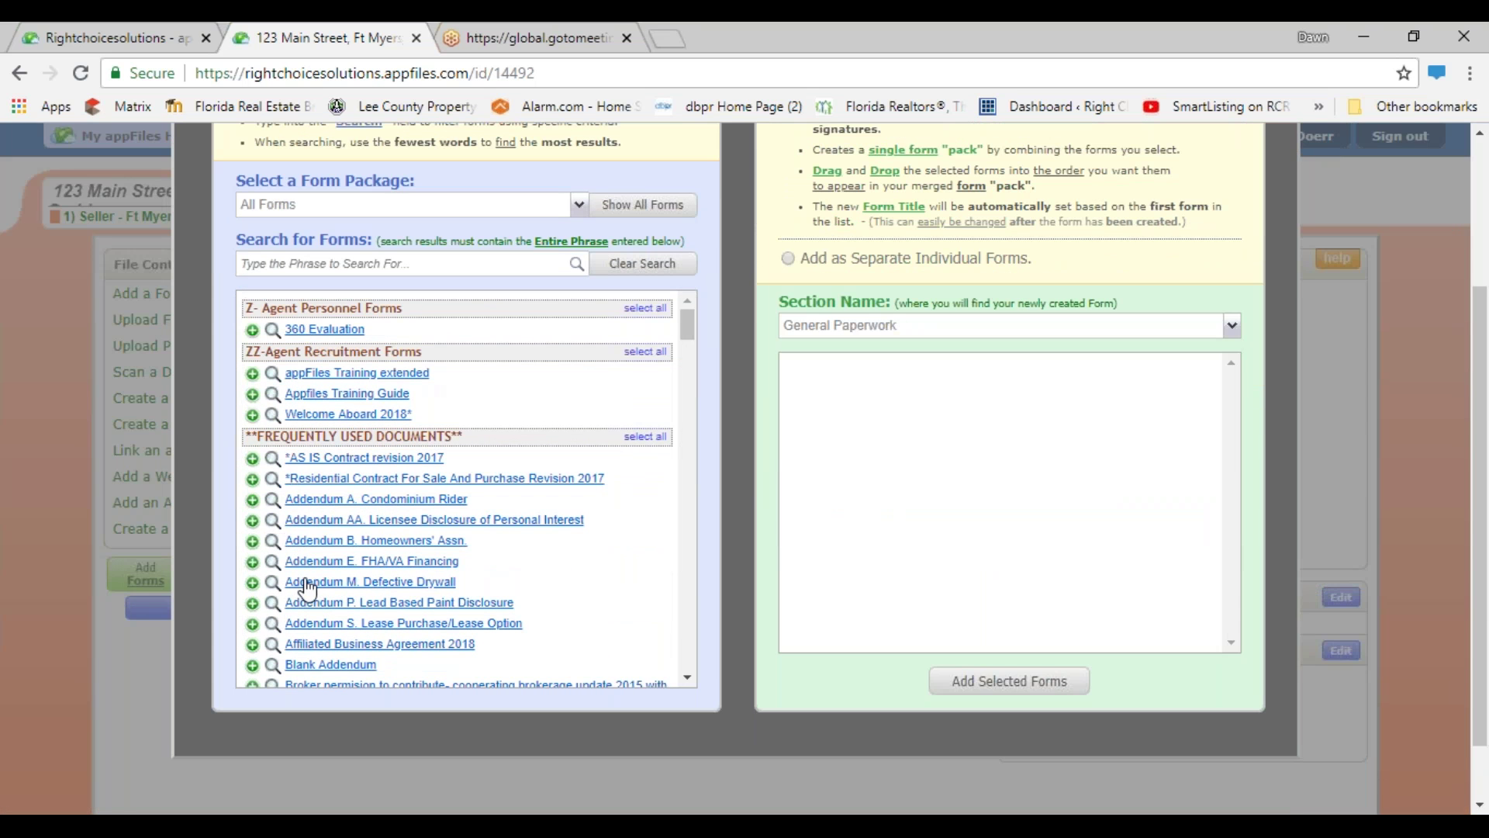
{"action": "scroll", "coordinate": [369, 510], "scroll_direction": "down", "scroll_amount": 2}
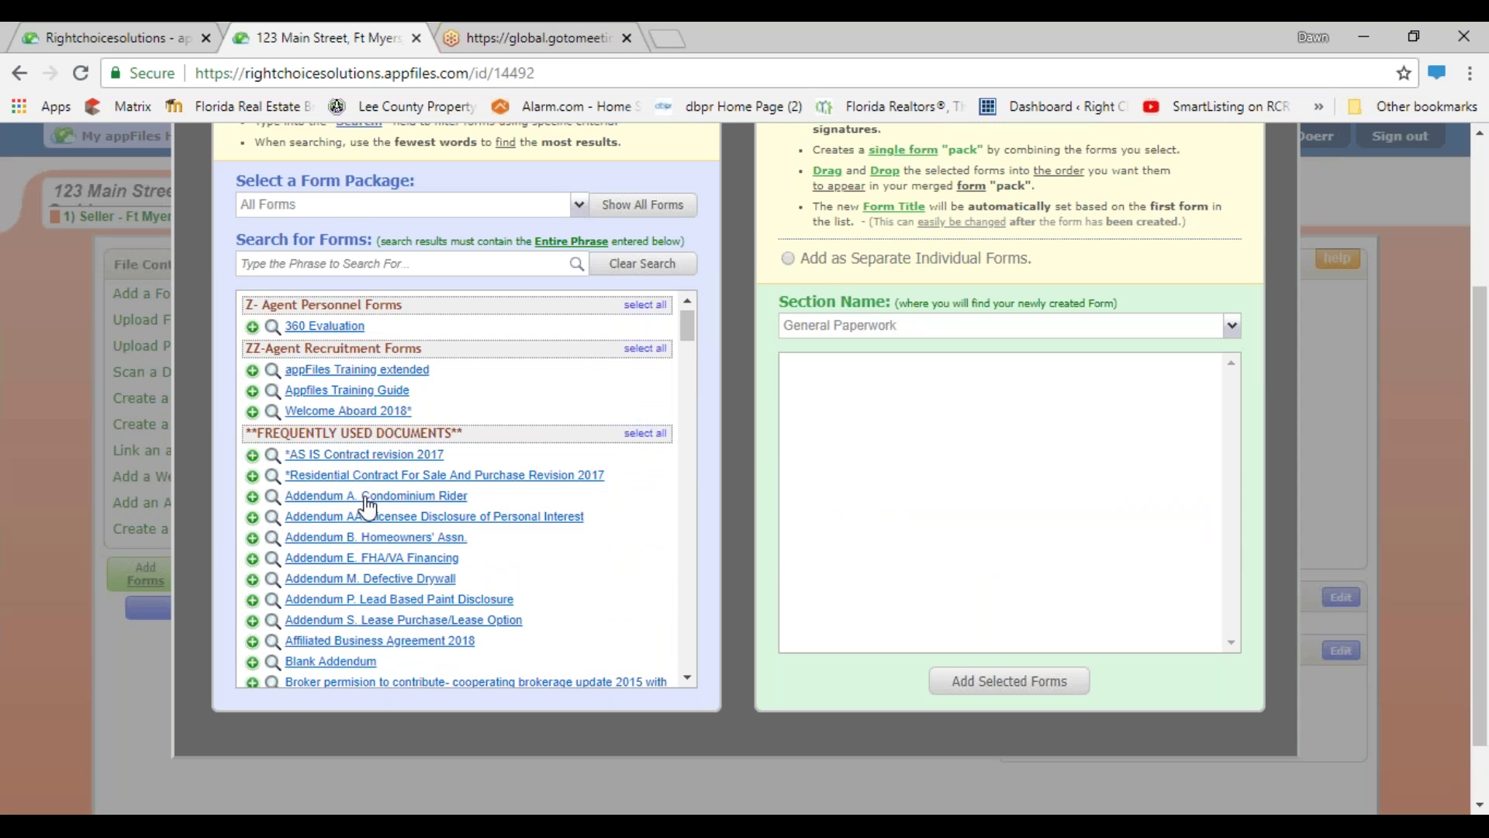
{"action": "scroll", "coordinate": [369, 508], "scroll_direction": "down", "scroll_amount": 2}
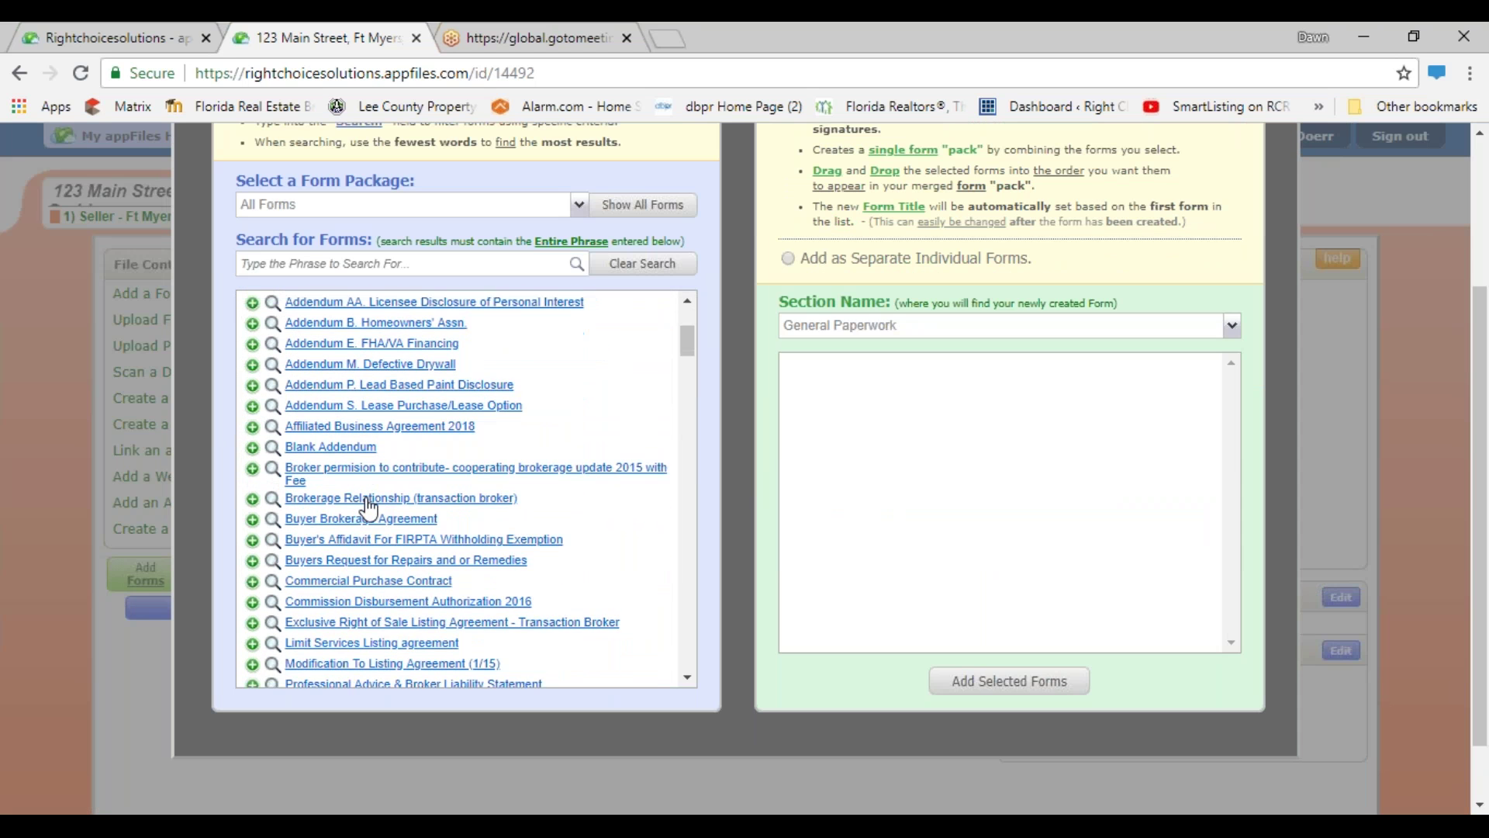
{"action": "scroll", "coordinate": [369, 509], "scroll_direction": "up", "scroll_amount": 2}
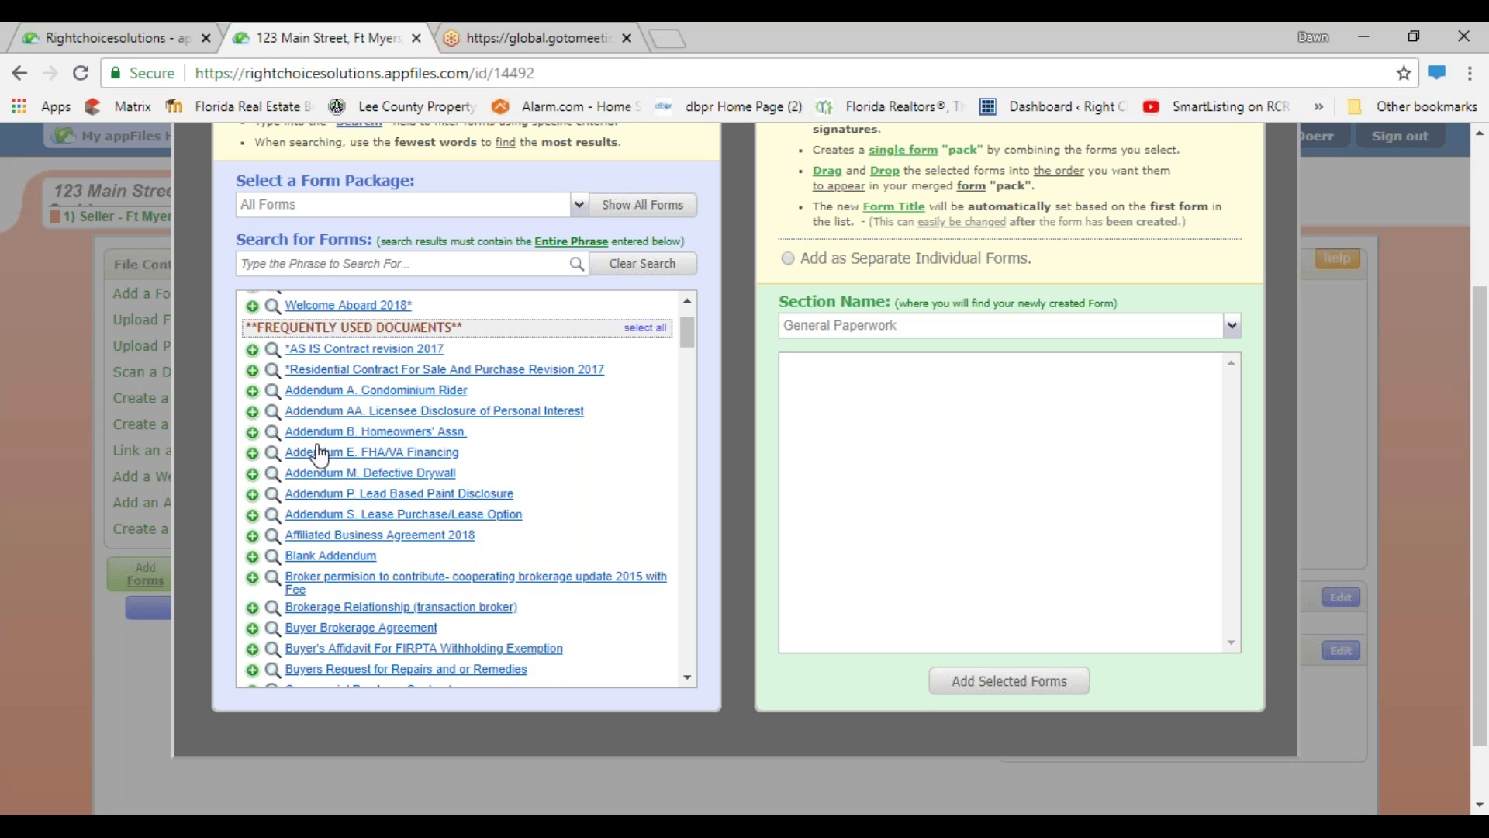
{"action": "scroll", "coordinate": [343, 563], "scroll_direction": "down", "scroll_amount": 3}
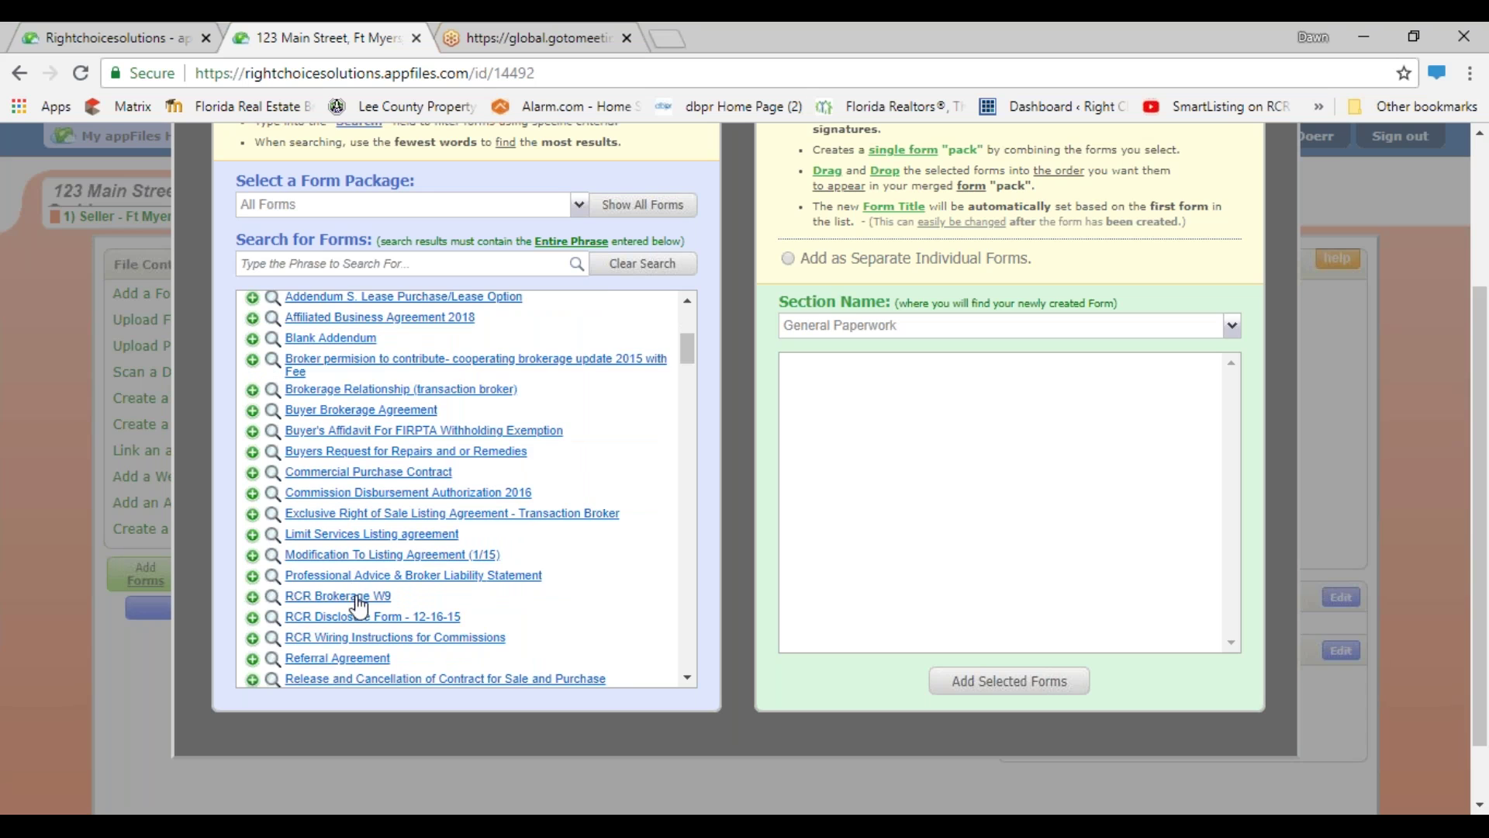
{"action": "scroll", "coordinate": [360, 605], "scroll_direction": "down", "scroll_amount": 3}
{"action": "scroll", "coordinate": [359, 605], "scroll_direction": "up", "scroll_amount": 2}
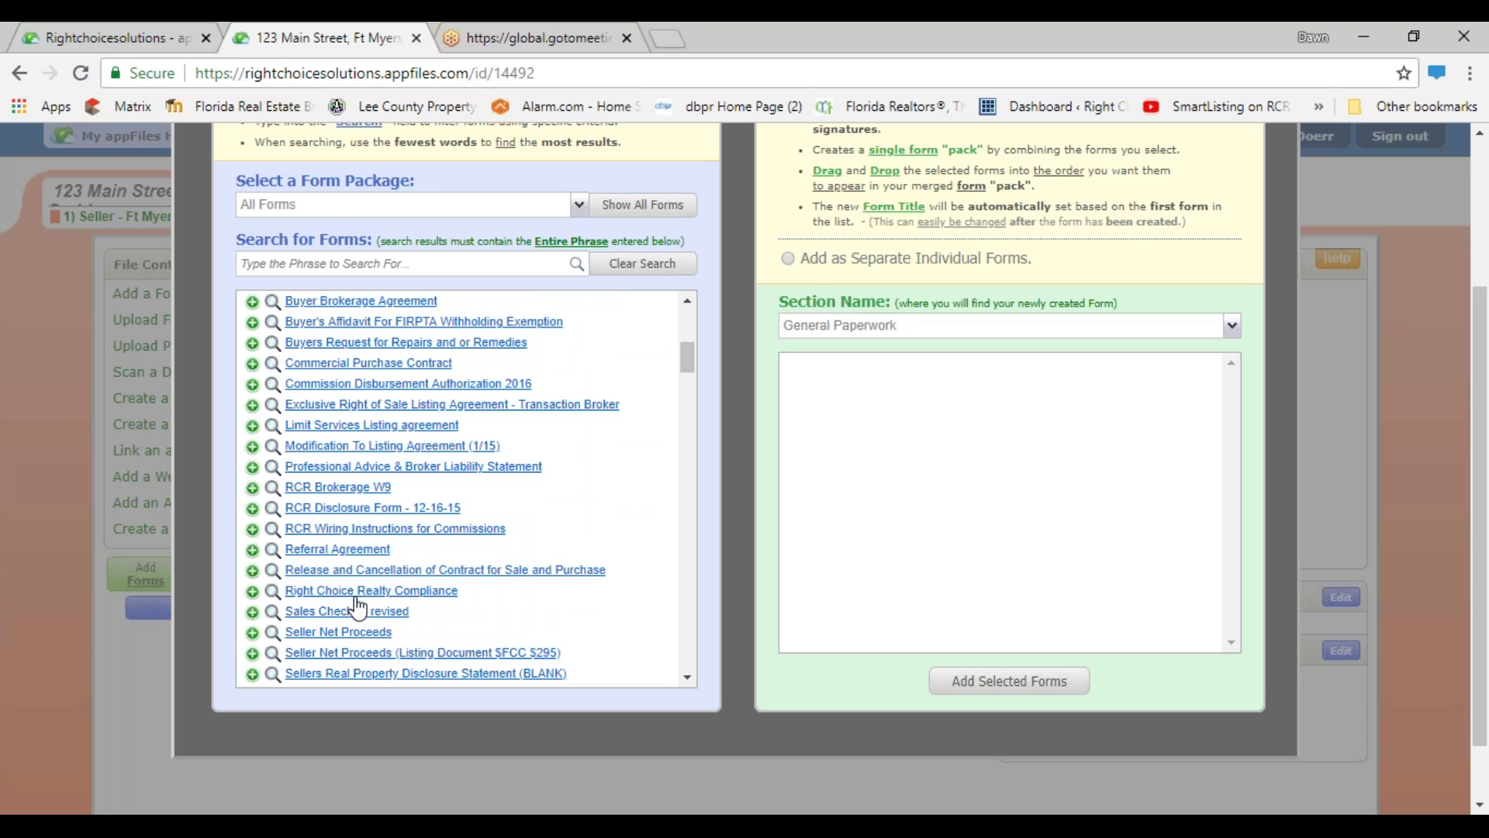
{"action": "left_click", "coordinate": [361, 405]}
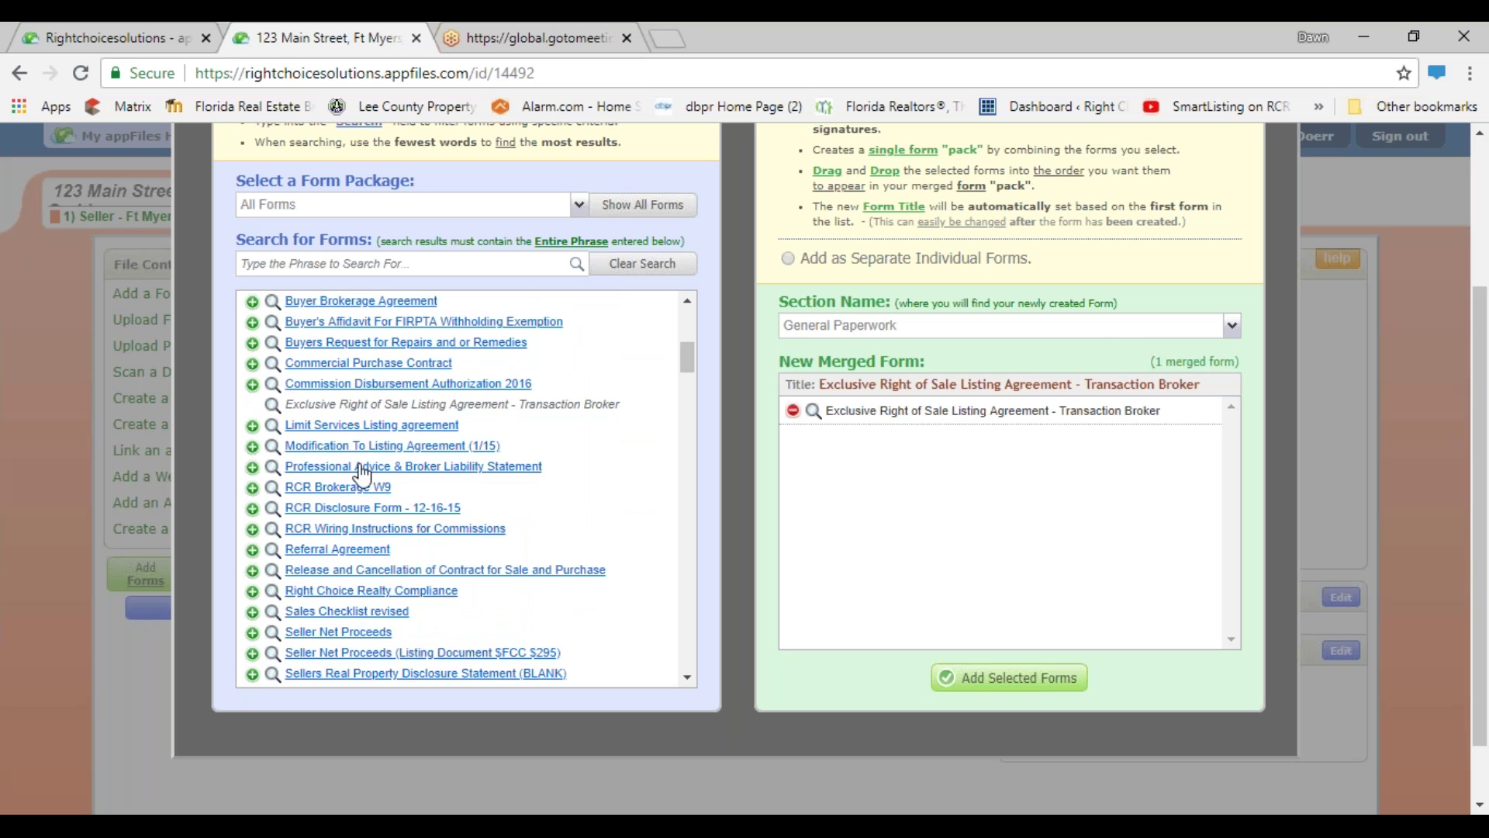
{"action": "scroll", "coordinate": [362, 473], "scroll_direction": "down", "scroll_amount": 2}
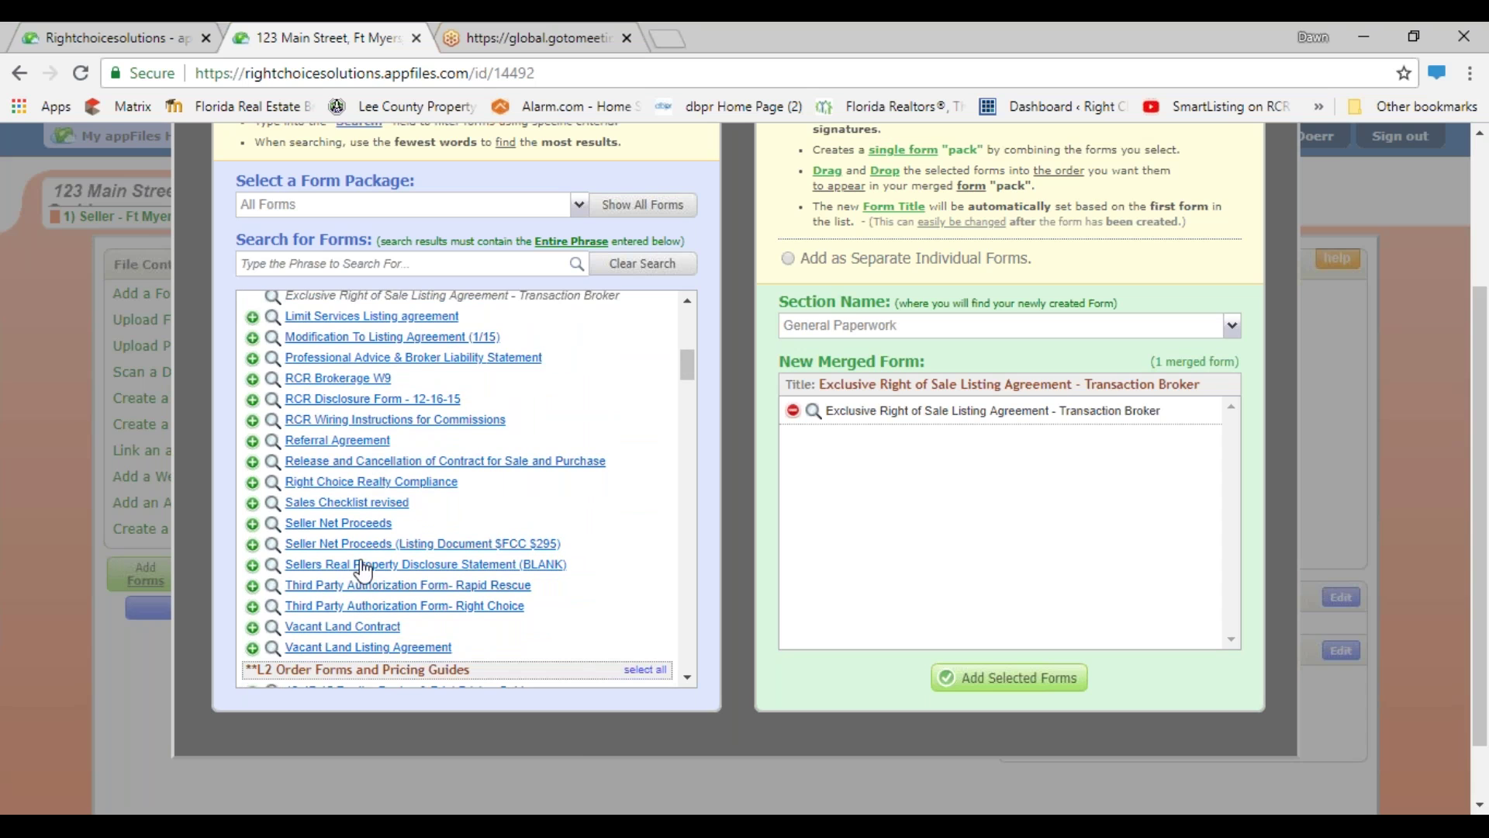
{"action": "left_click", "coordinate": [360, 565]}
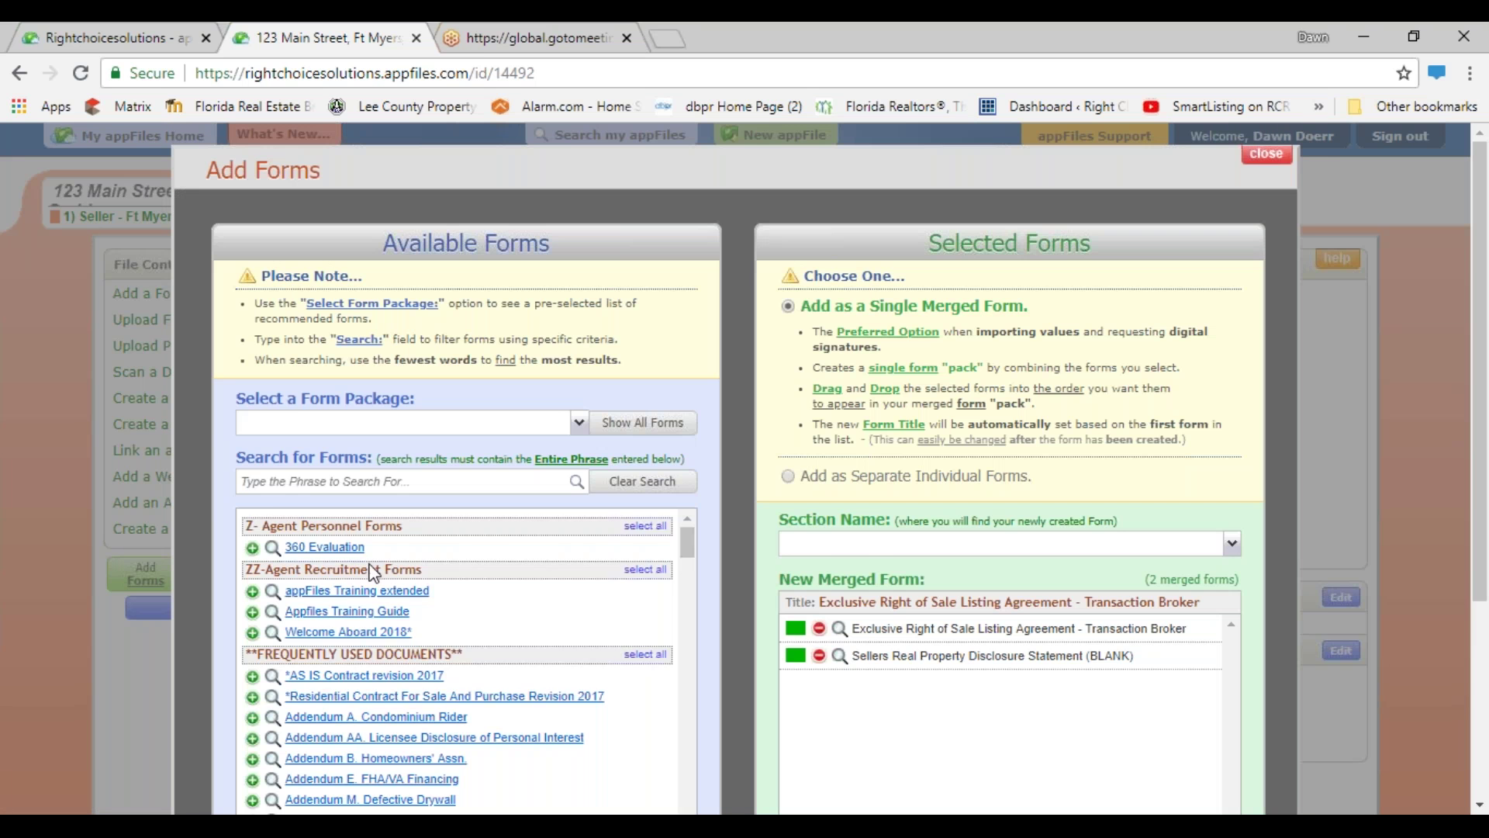
- Add the Affiliated Business Agreement 2018 and Brokerage Relationship (transaction broker) forms
{"action": "scroll", "coordinate": [366, 578], "scroll_direction": "up", "scroll_amount": 5}
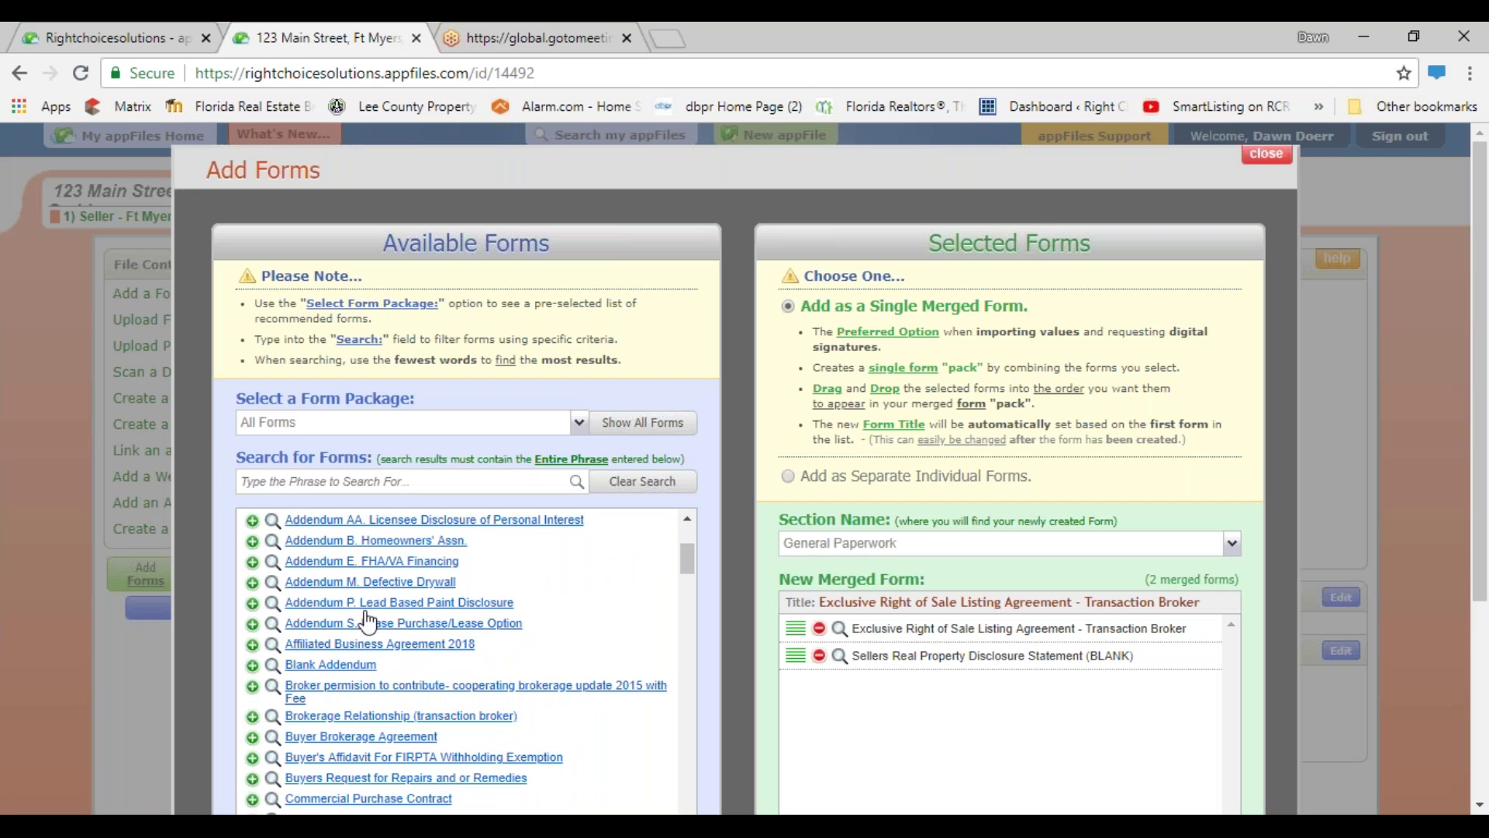
{"action": "left_click", "coordinate": [359, 647]}
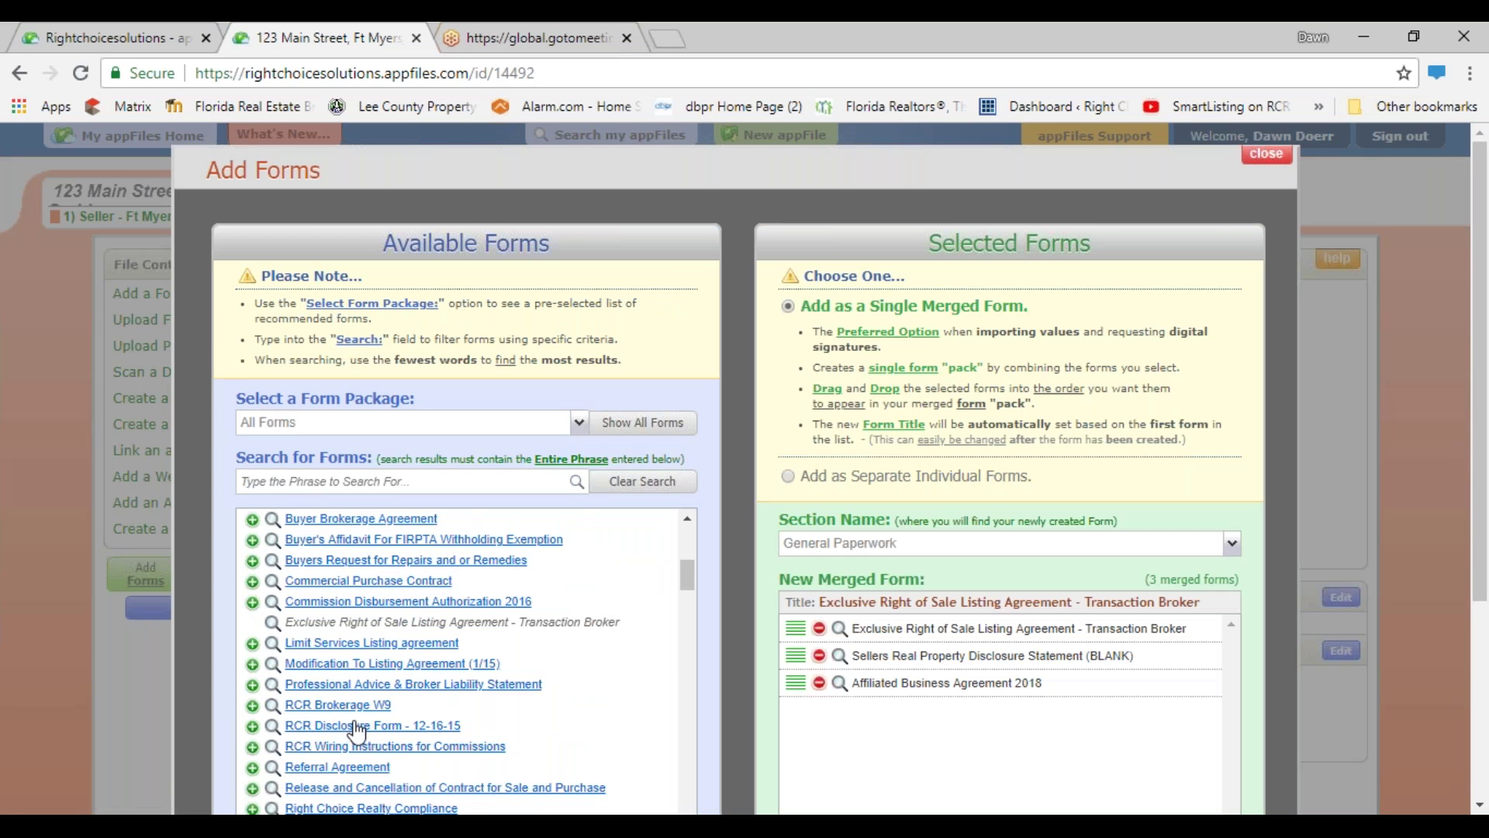
{"action": "scroll", "coordinate": [352, 740], "scroll_direction": "down", "scroll_amount": 2}
{"action": "scroll", "coordinate": [350, 745], "scroll_direction": "down", "scroll_amount": 2}
{"action": "scroll", "coordinate": [350, 745], "scroll_direction": "up", "scroll_amount": 2}
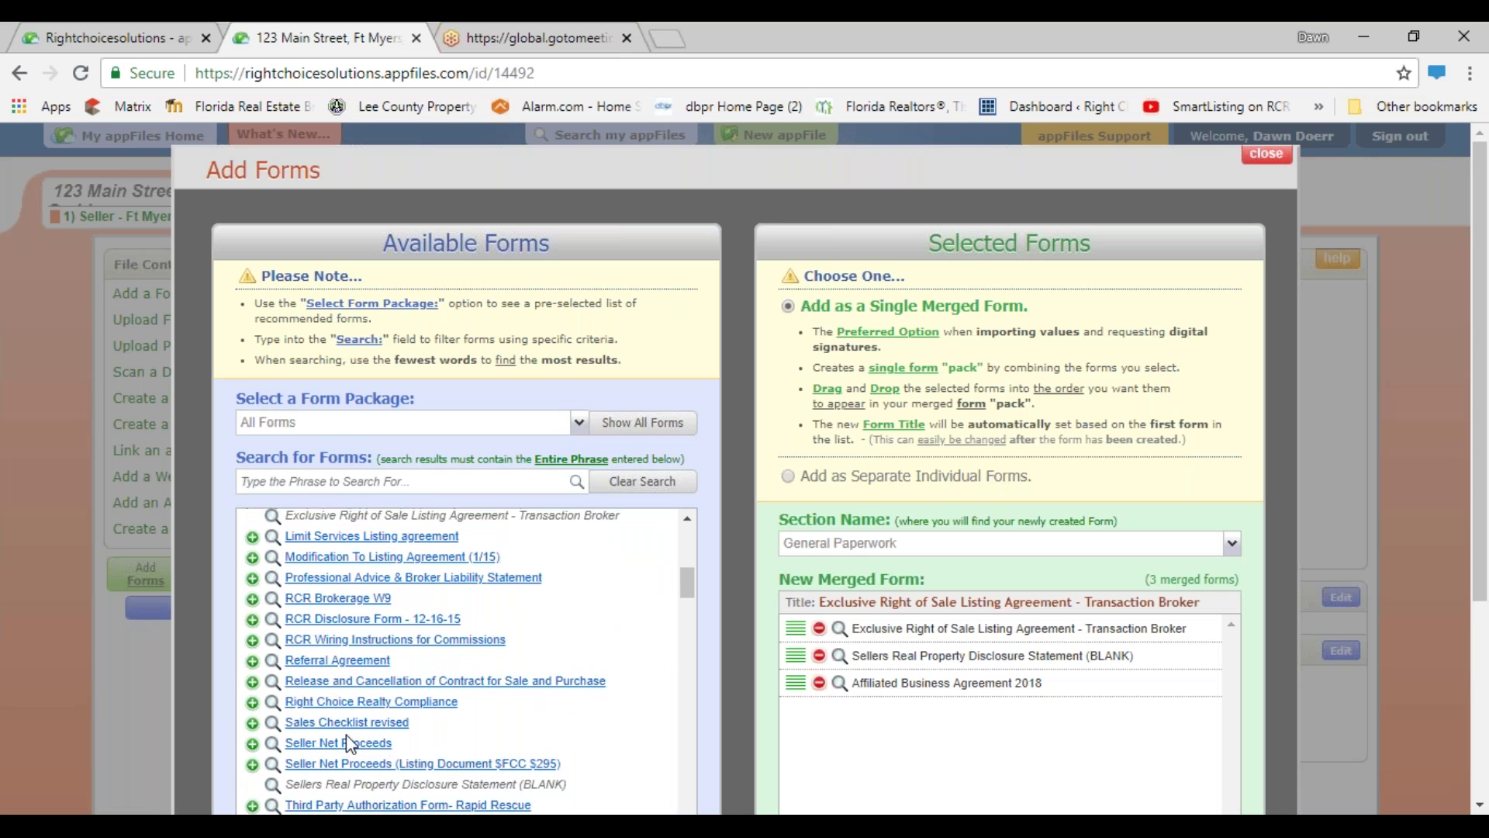
{"action": "scroll", "coordinate": [349, 741], "scroll_direction": "up", "scroll_amount": 4}
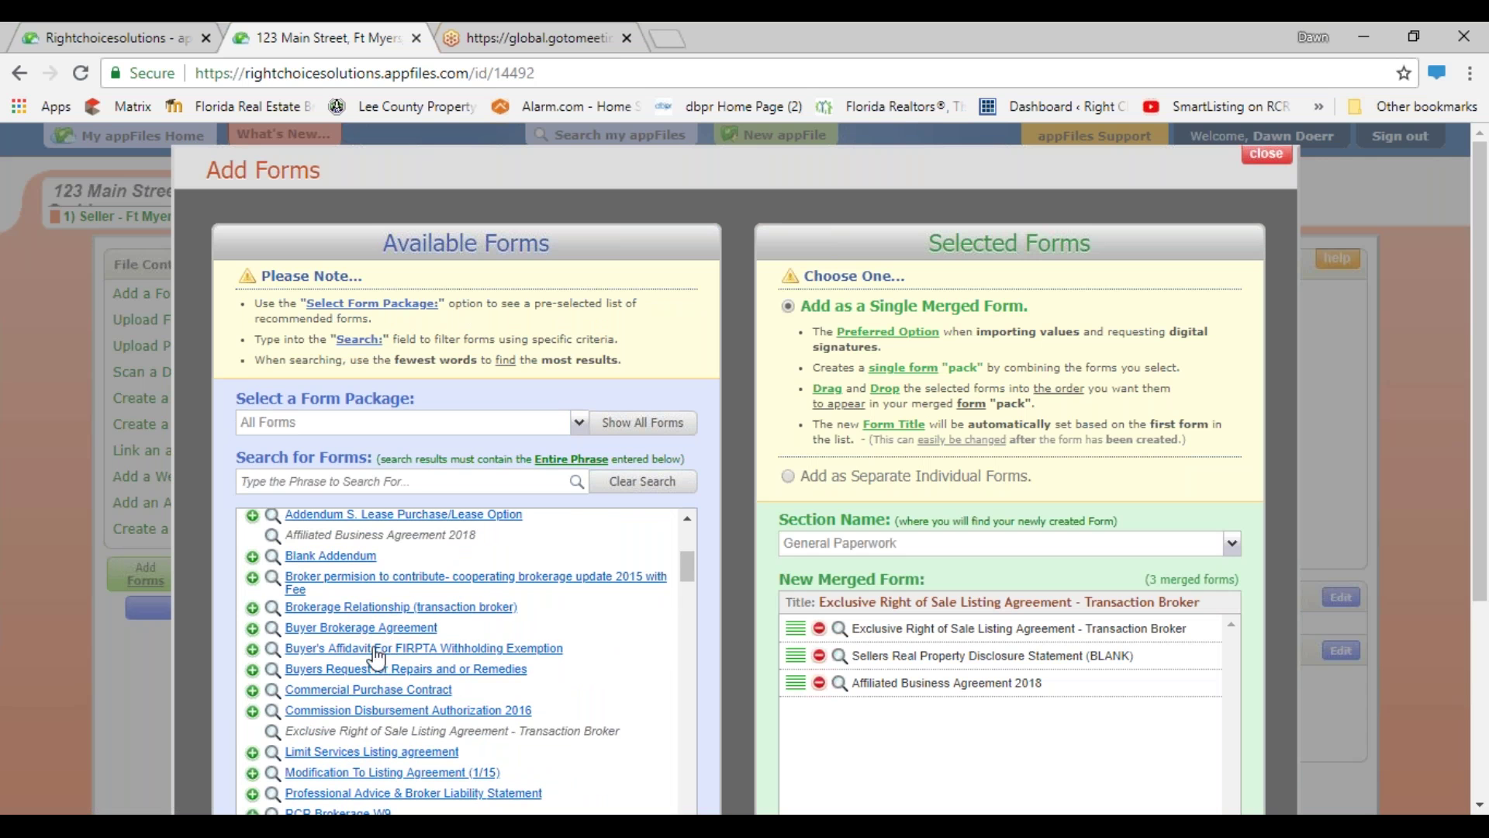
{"action": "left_click", "coordinate": [370, 608]}
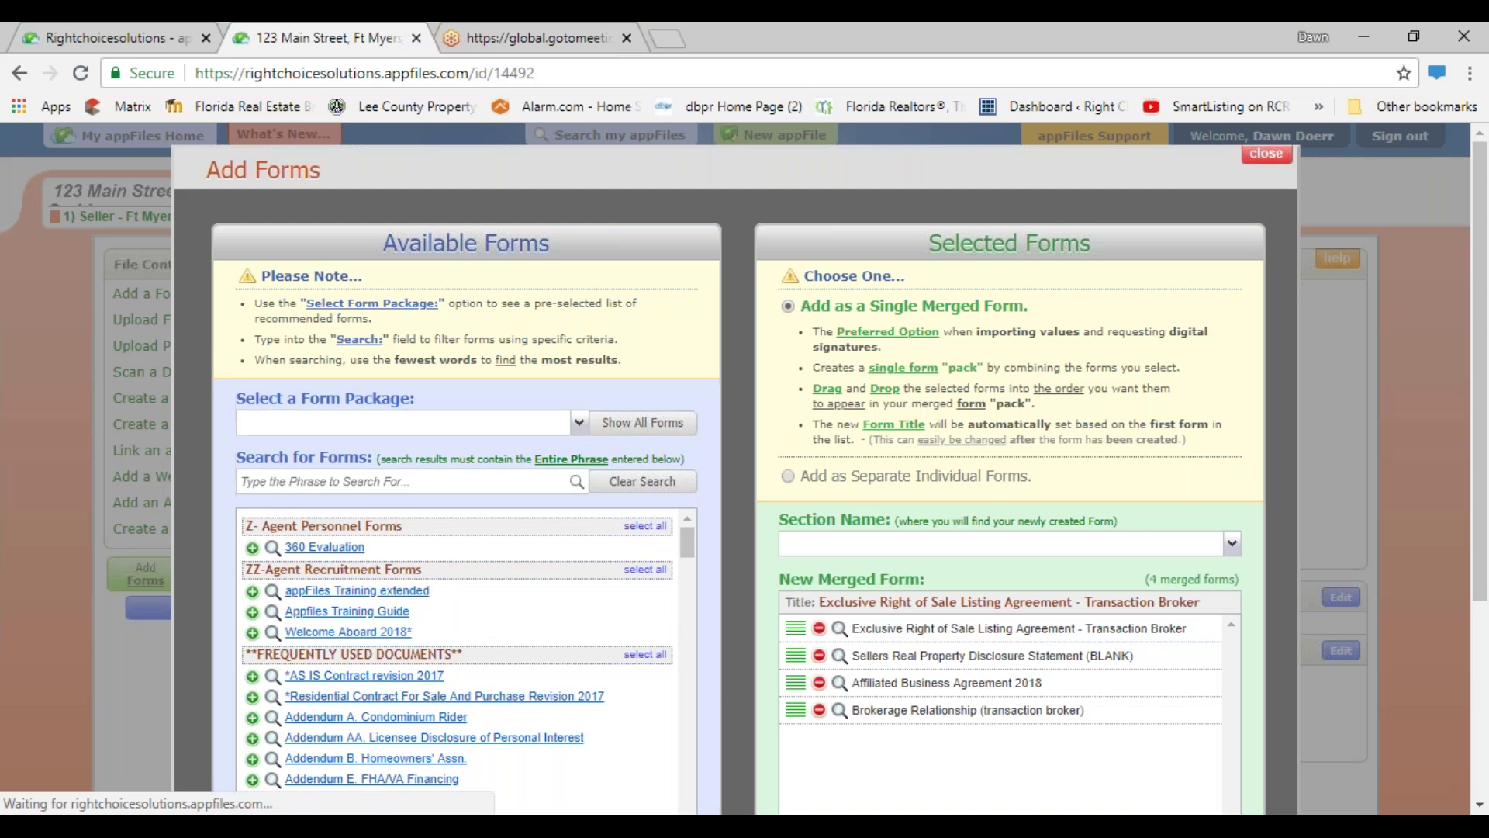
{"action": "scroll", "coordinate": [1077, 560], "scroll_direction": "down", "scroll_amount": 3}
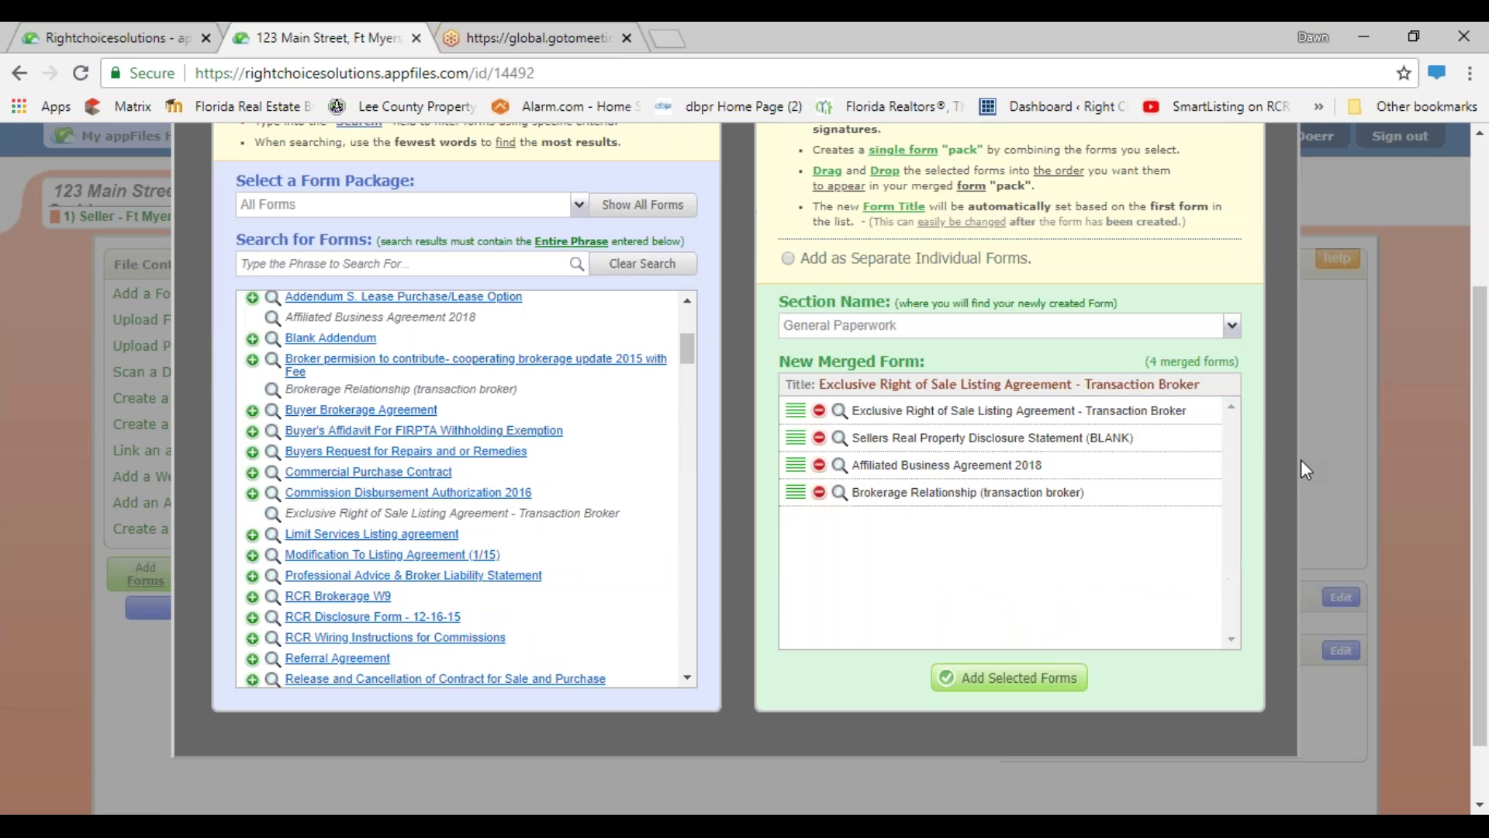
- Create the merged listing agreement form and inspect its Street Address and Seller fields
{"action": "left_click", "coordinate": [1044, 677]}
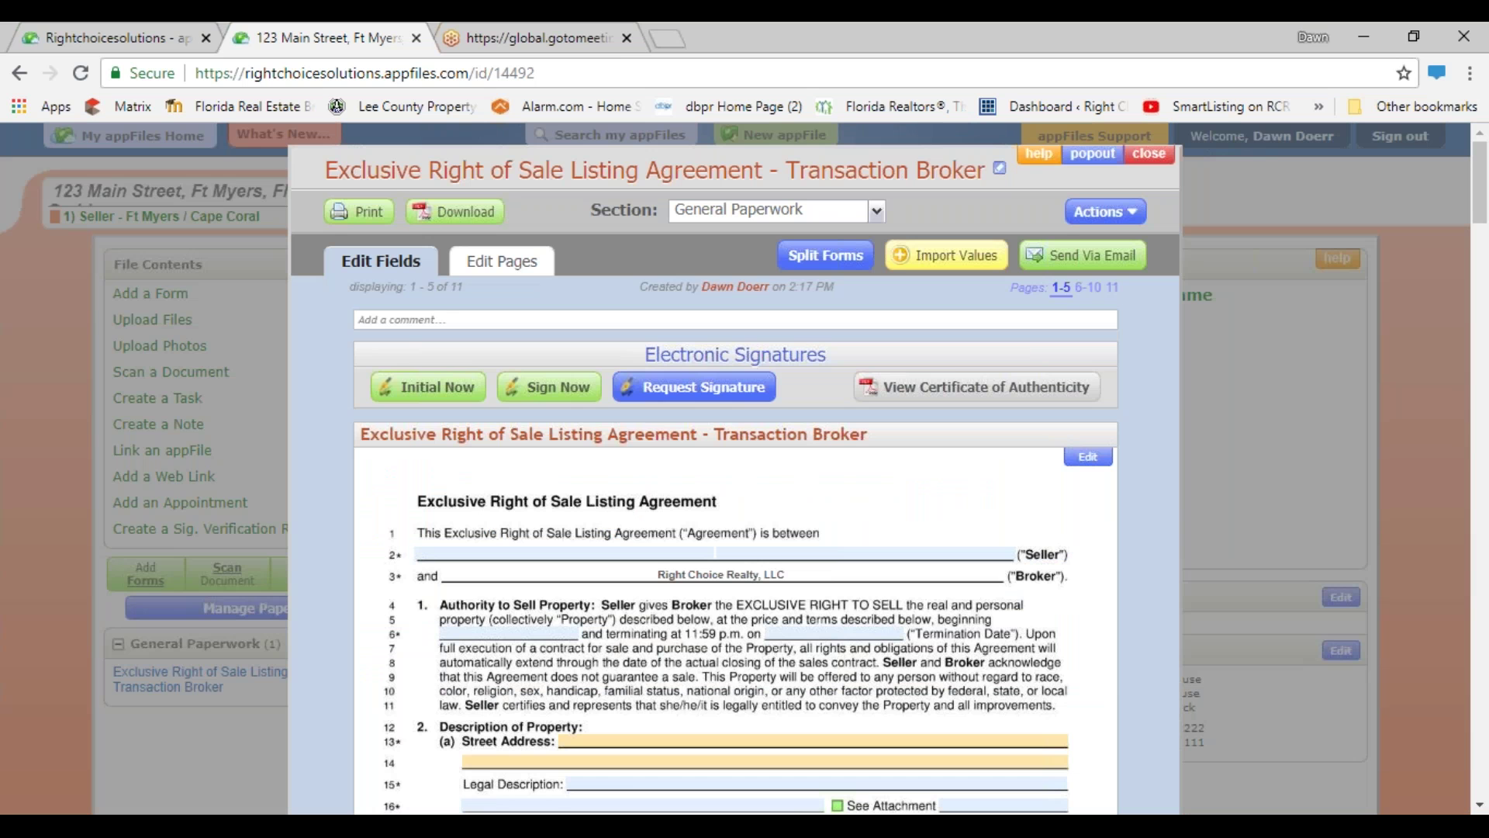
{"action": "scroll", "coordinate": [667, 481], "scroll_direction": "down", "scroll_amount": 3}
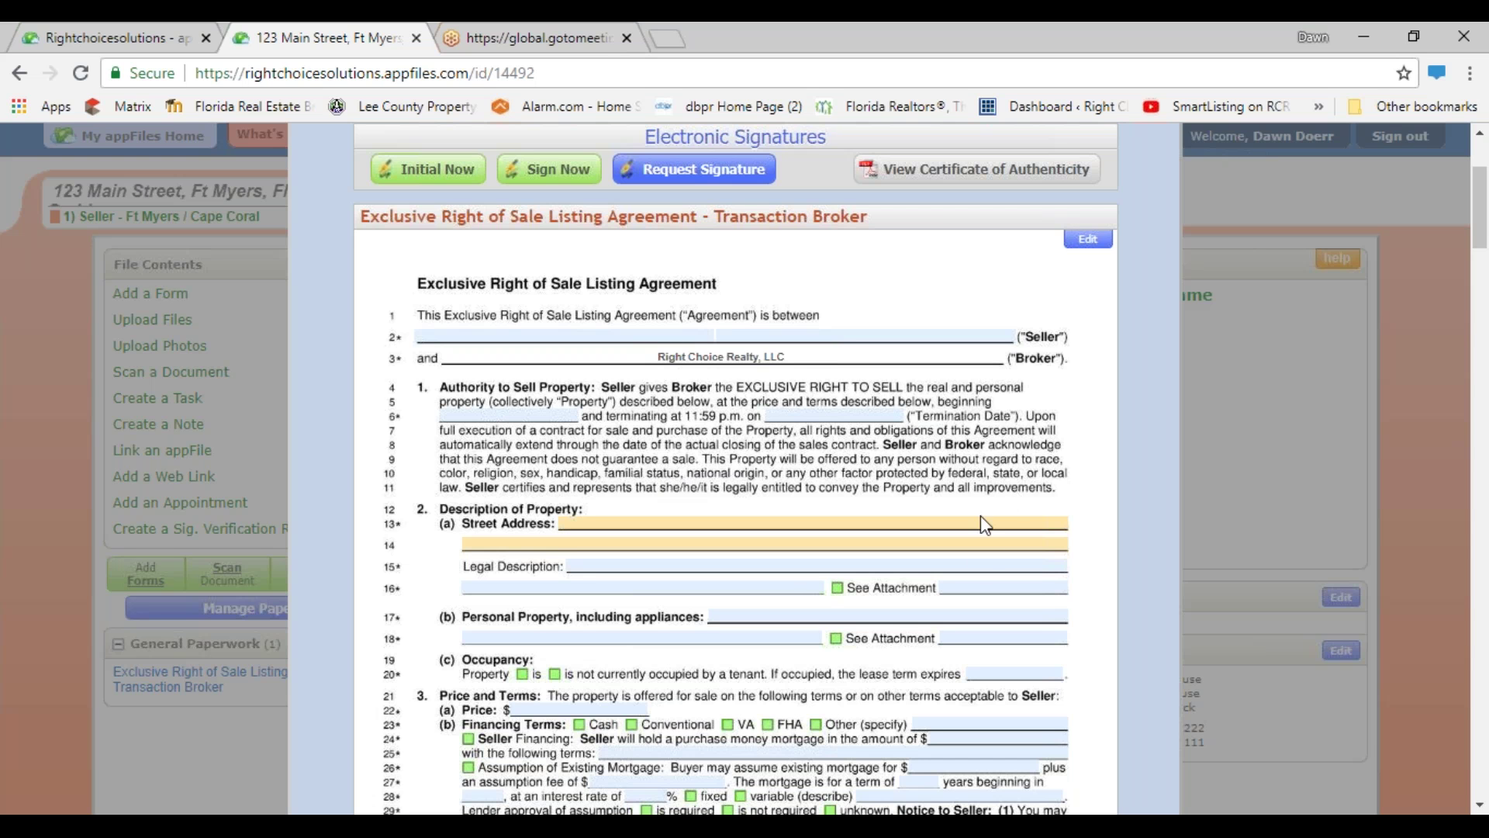
{"action": "left_click", "coordinate": [899, 532]}
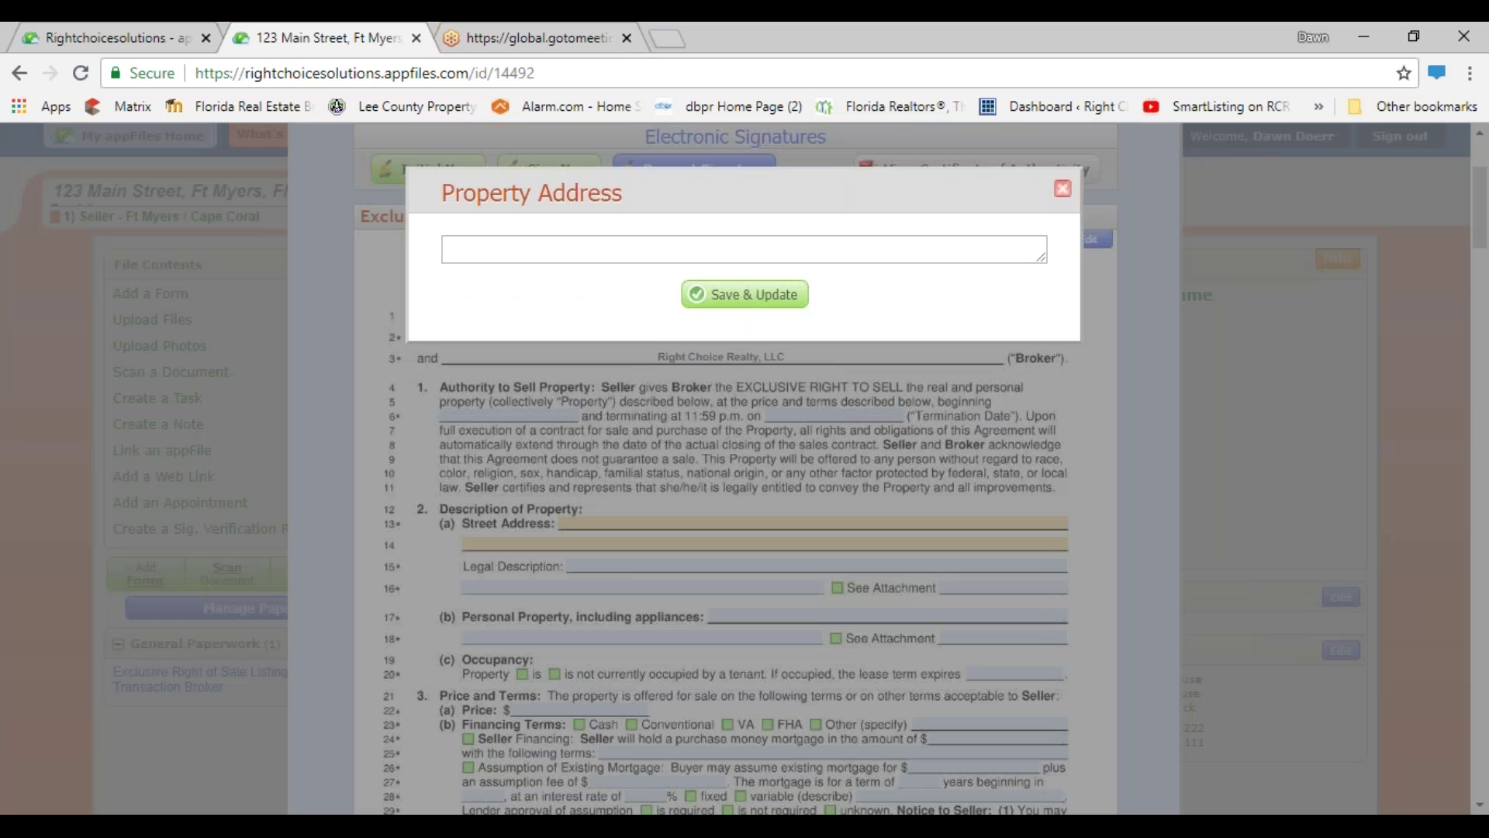
{"action": "left_click", "coordinate": [1062, 188]}
{"action": "left_click", "coordinate": [780, 334]}
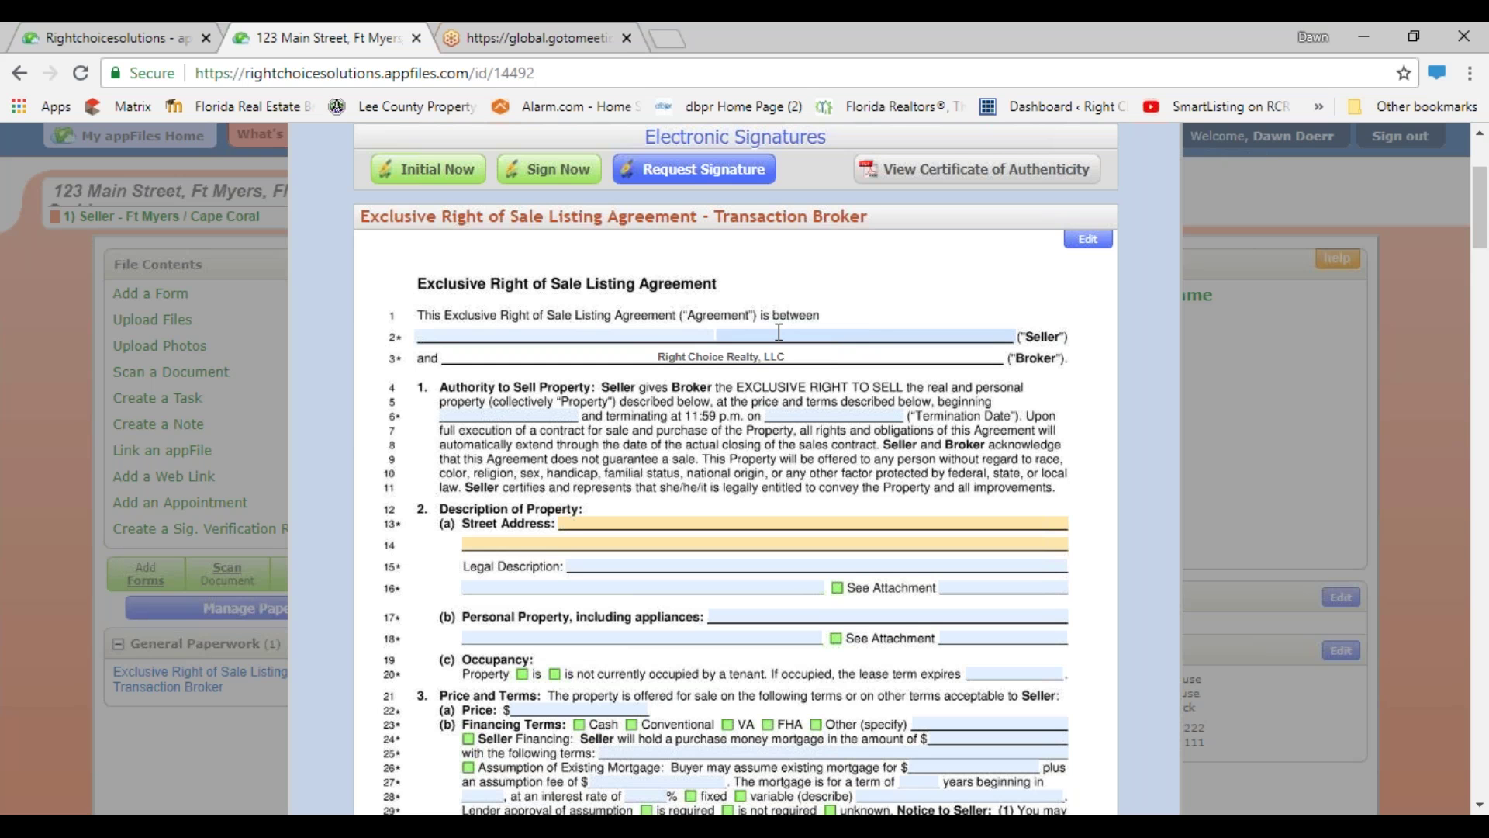
{"action": "scroll", "coordinate": [780, 332], "scroll_direction": "down", "scroll_amount": 1}
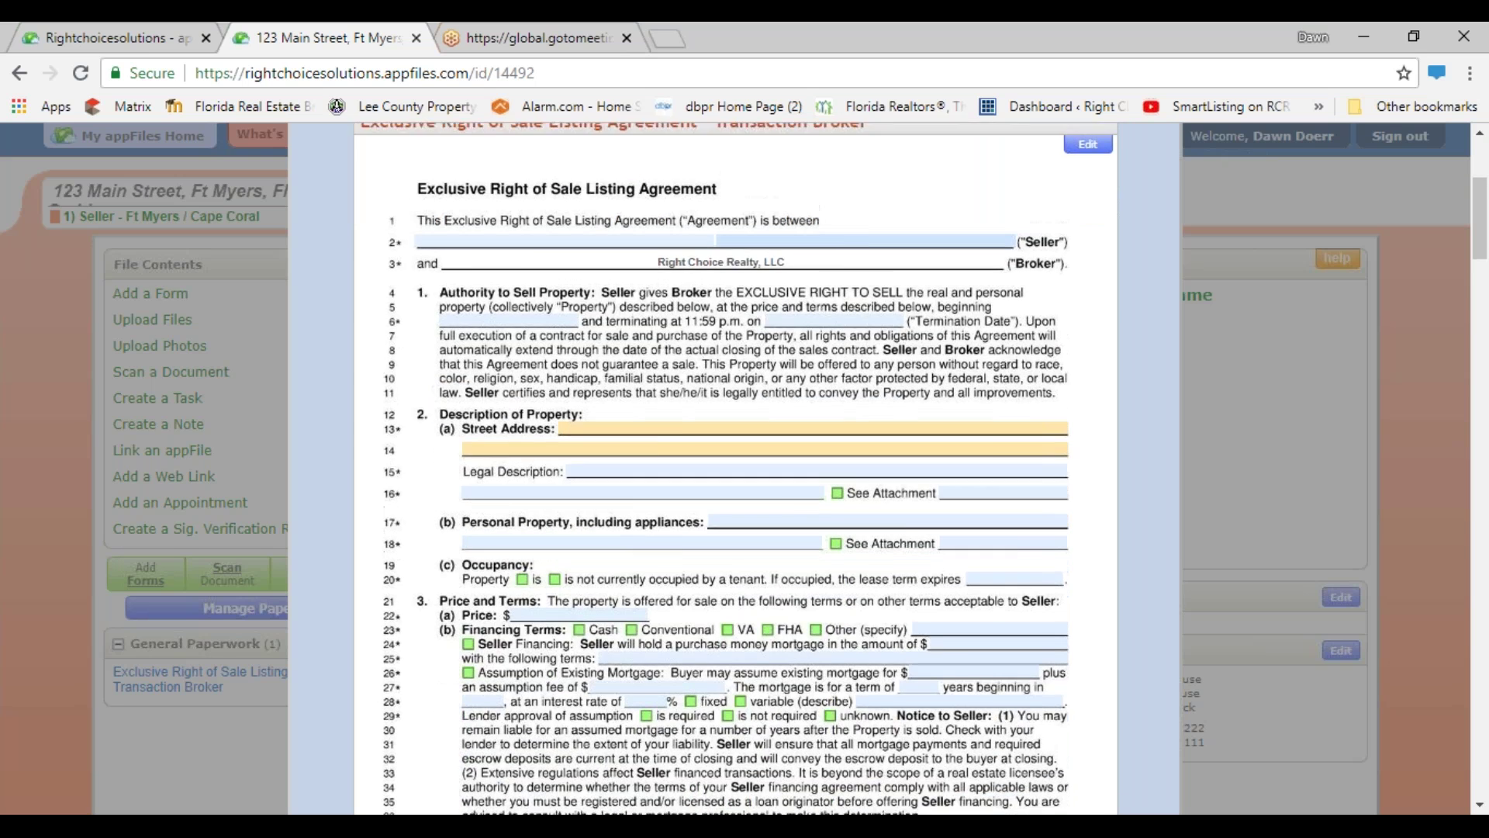
{"action": "scroll", "coordinate": [479, 366], "scroll_direction": "up", "scroll_amount": 4}
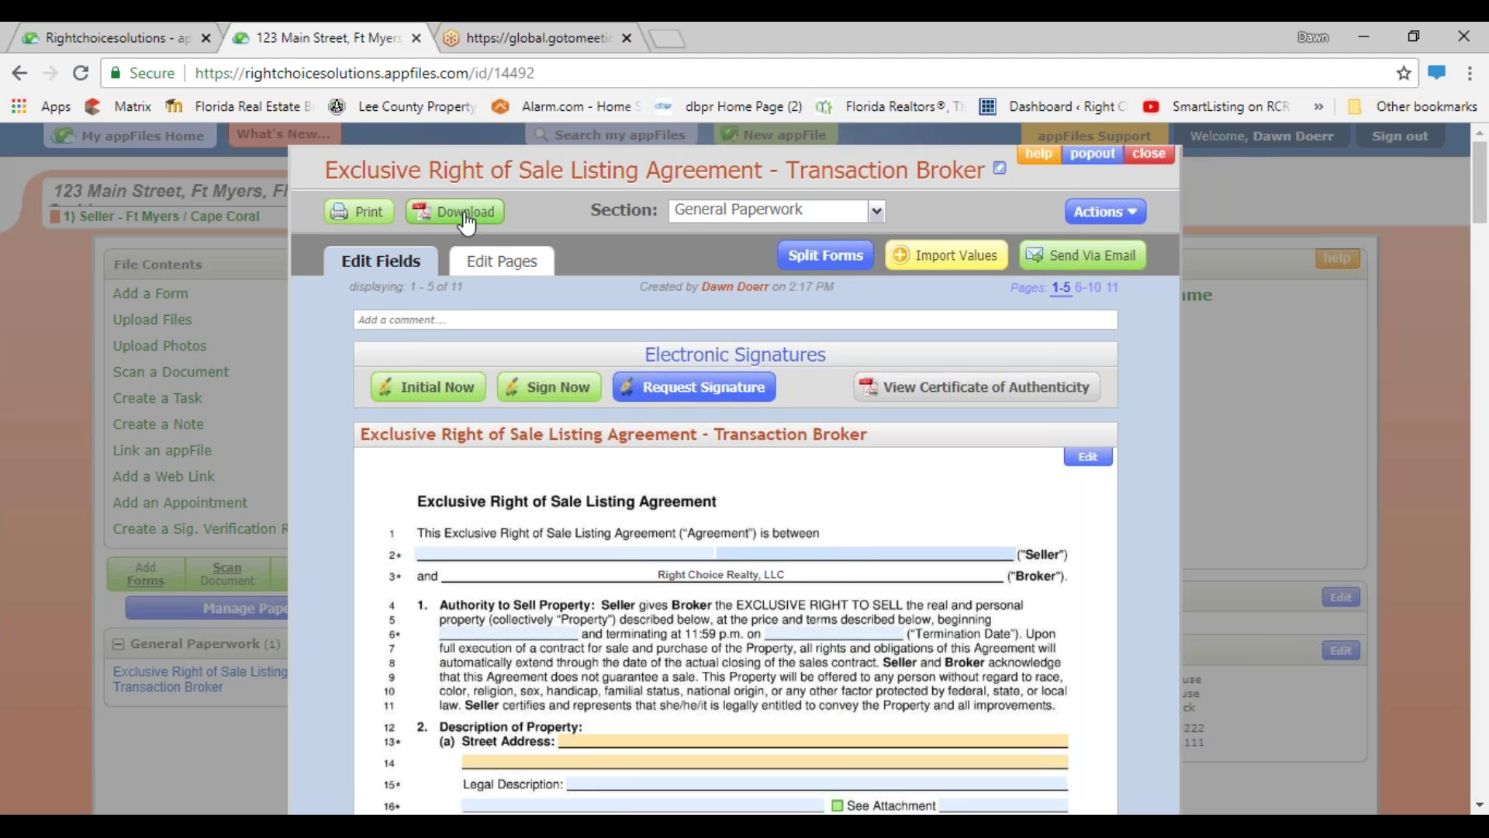
- Split Affiliated Business Agreement 2018 and Brokerage Relationship out of the merged form pack
{"action": "left_click", "coordinate": [497, 264]}
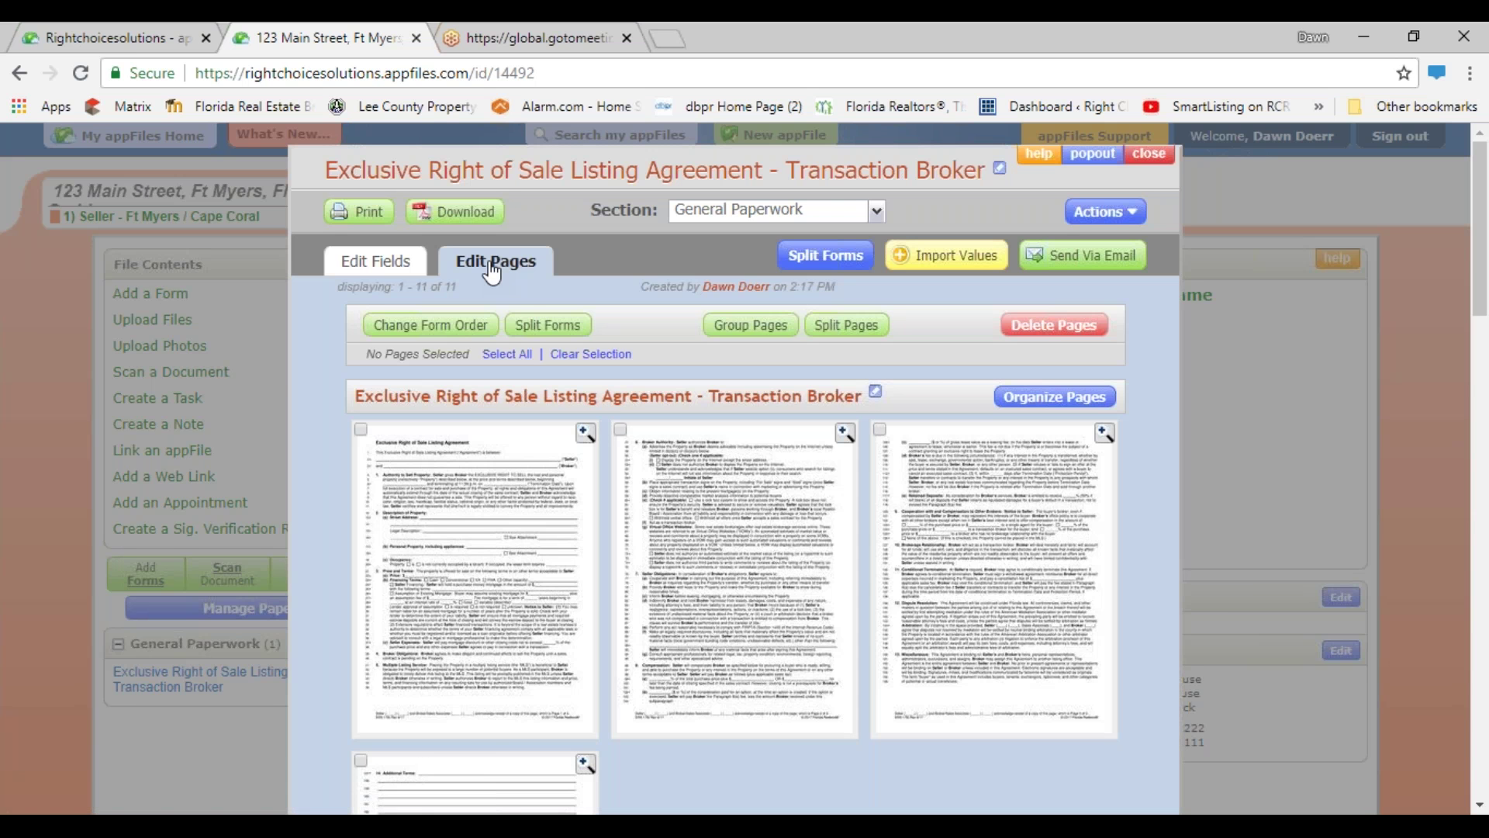
{"action": "left_click", "coordinate": [532, 332]}
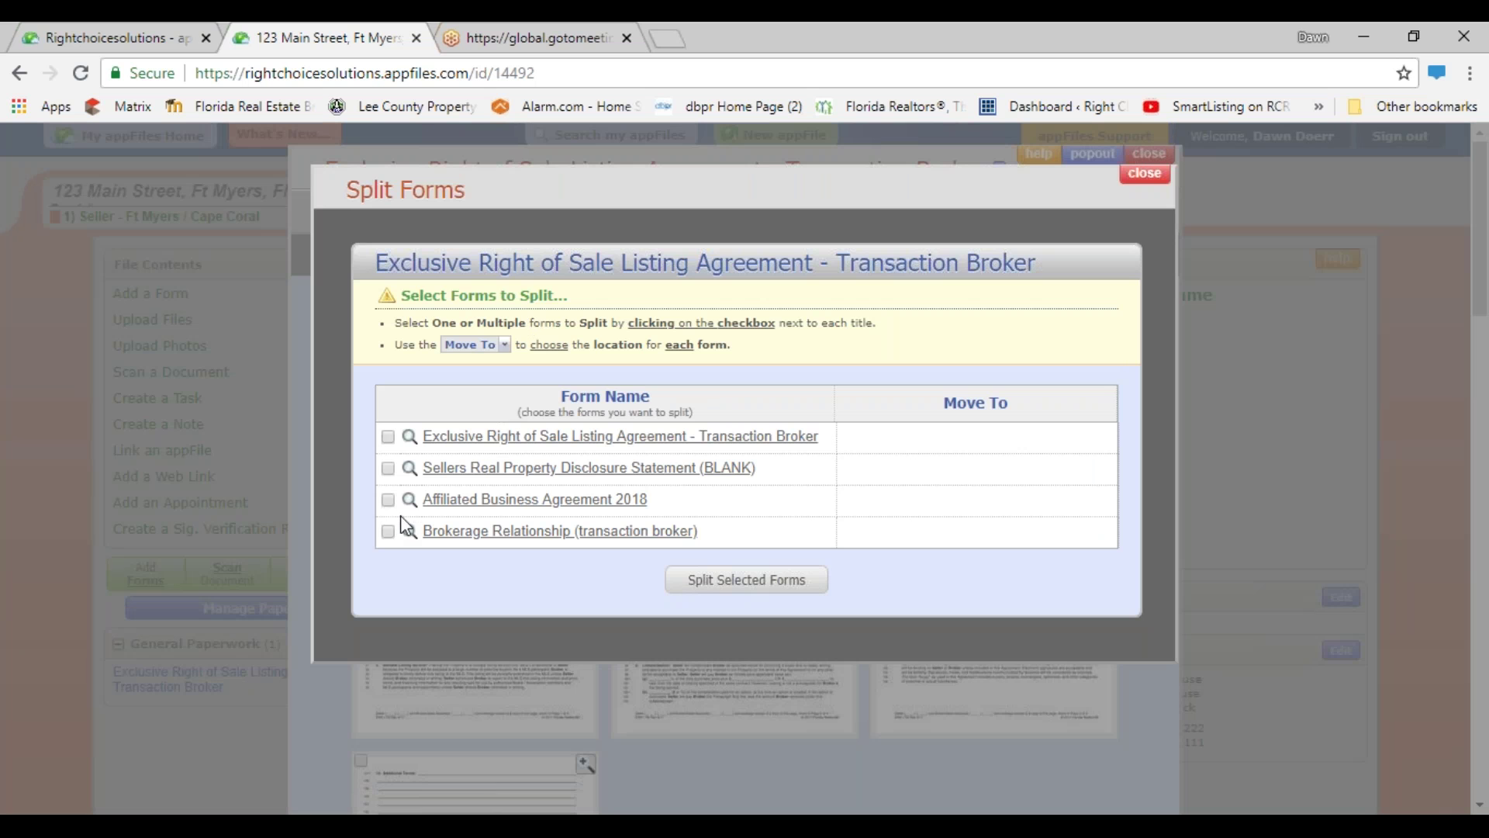
{"action": "left_click", "coordinate": [388, 499]}
{"action": "left_click", "coordinate": [388, 531]}
{"action": "left_click", "coordinate": [716, 570]}
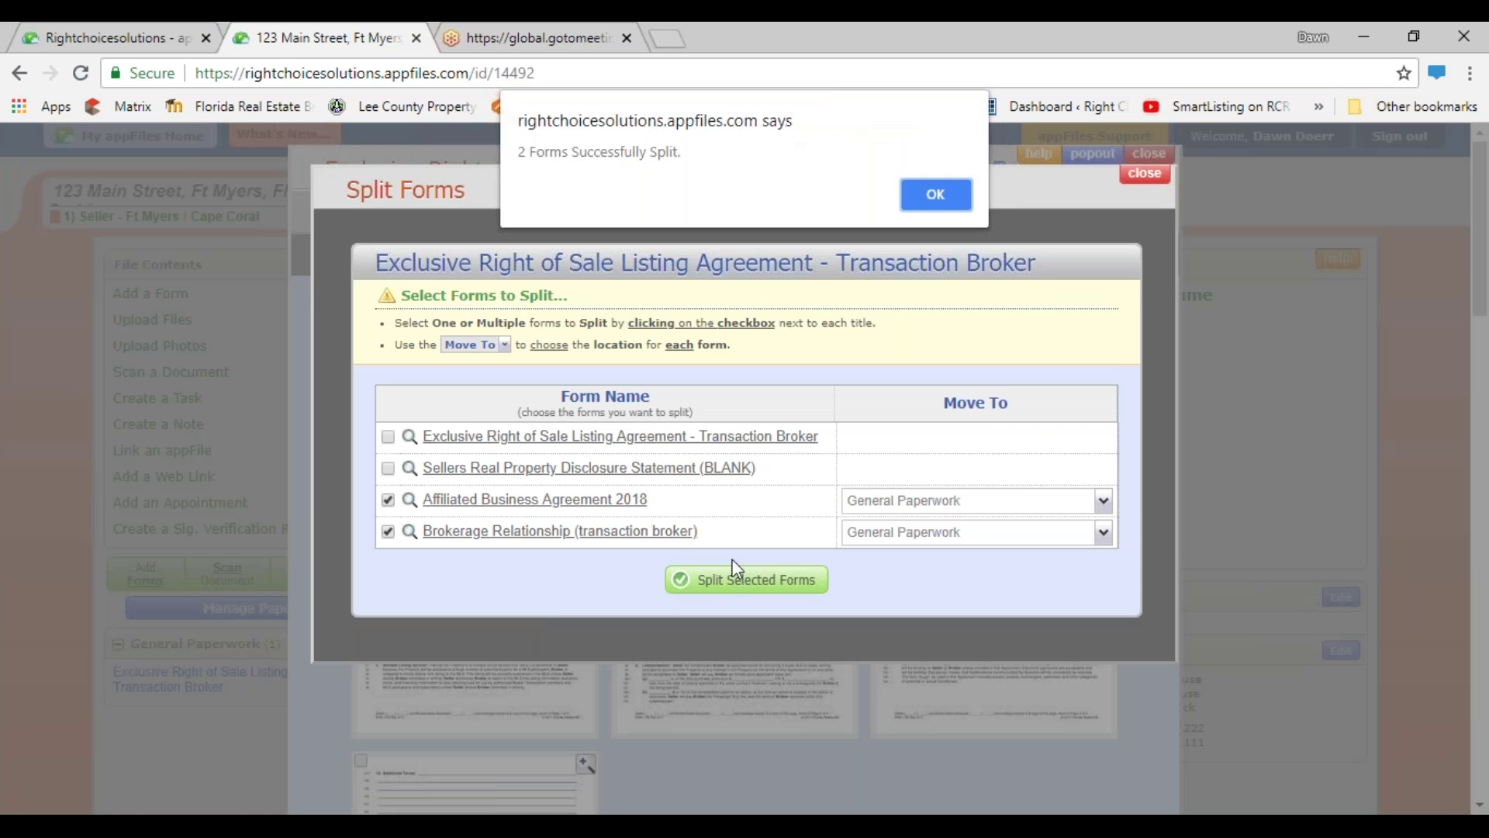
{"action": "left_click", "coordinate": [940, 196]}
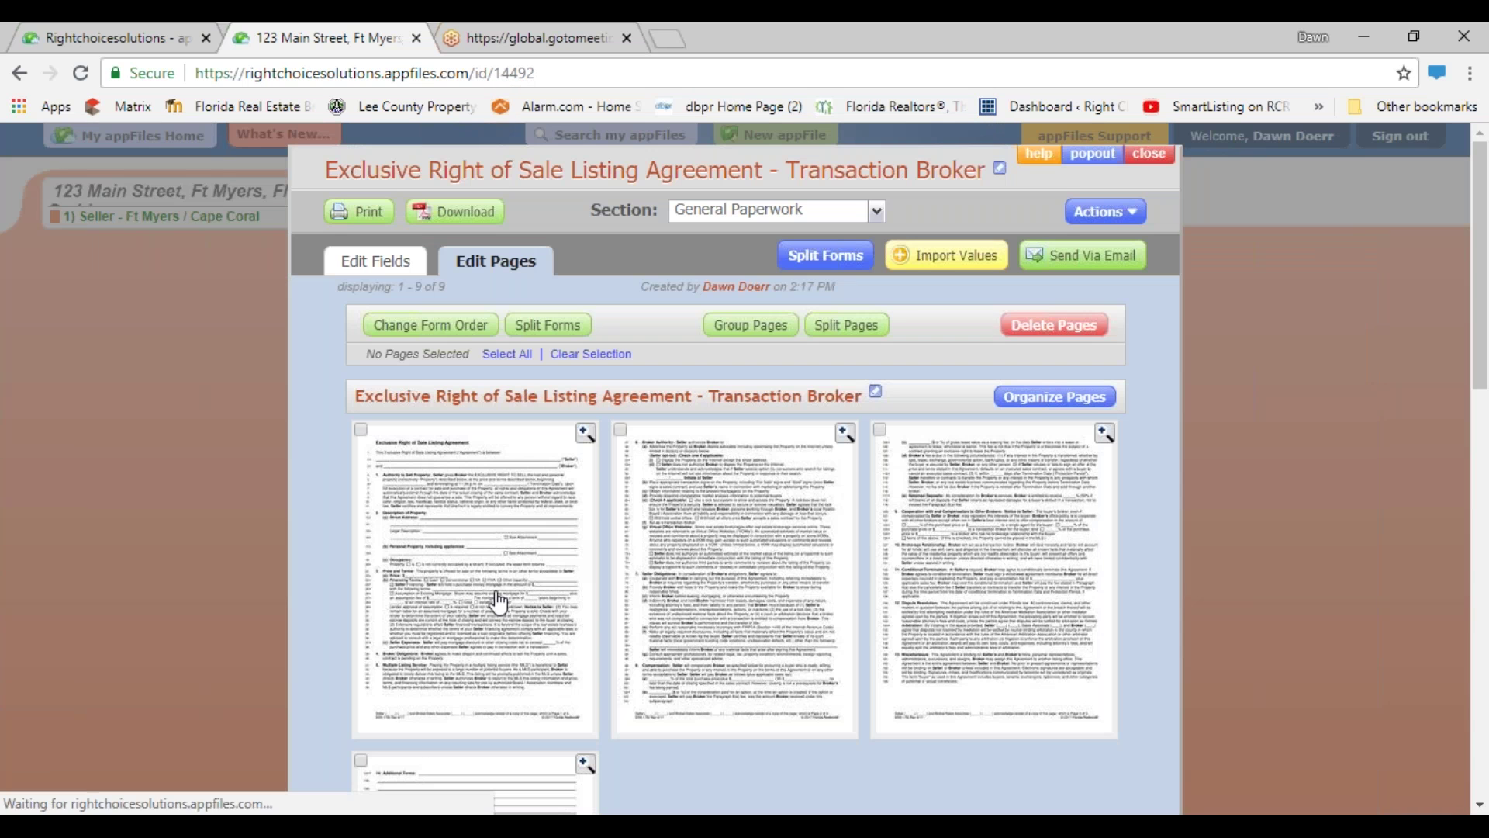
{"action": "left_click", "coordinate": [1149, 154]}
{"action": "scroll", "coordinate": [61, 603], "scroll_direction": "down", "scroll_amount": 1}
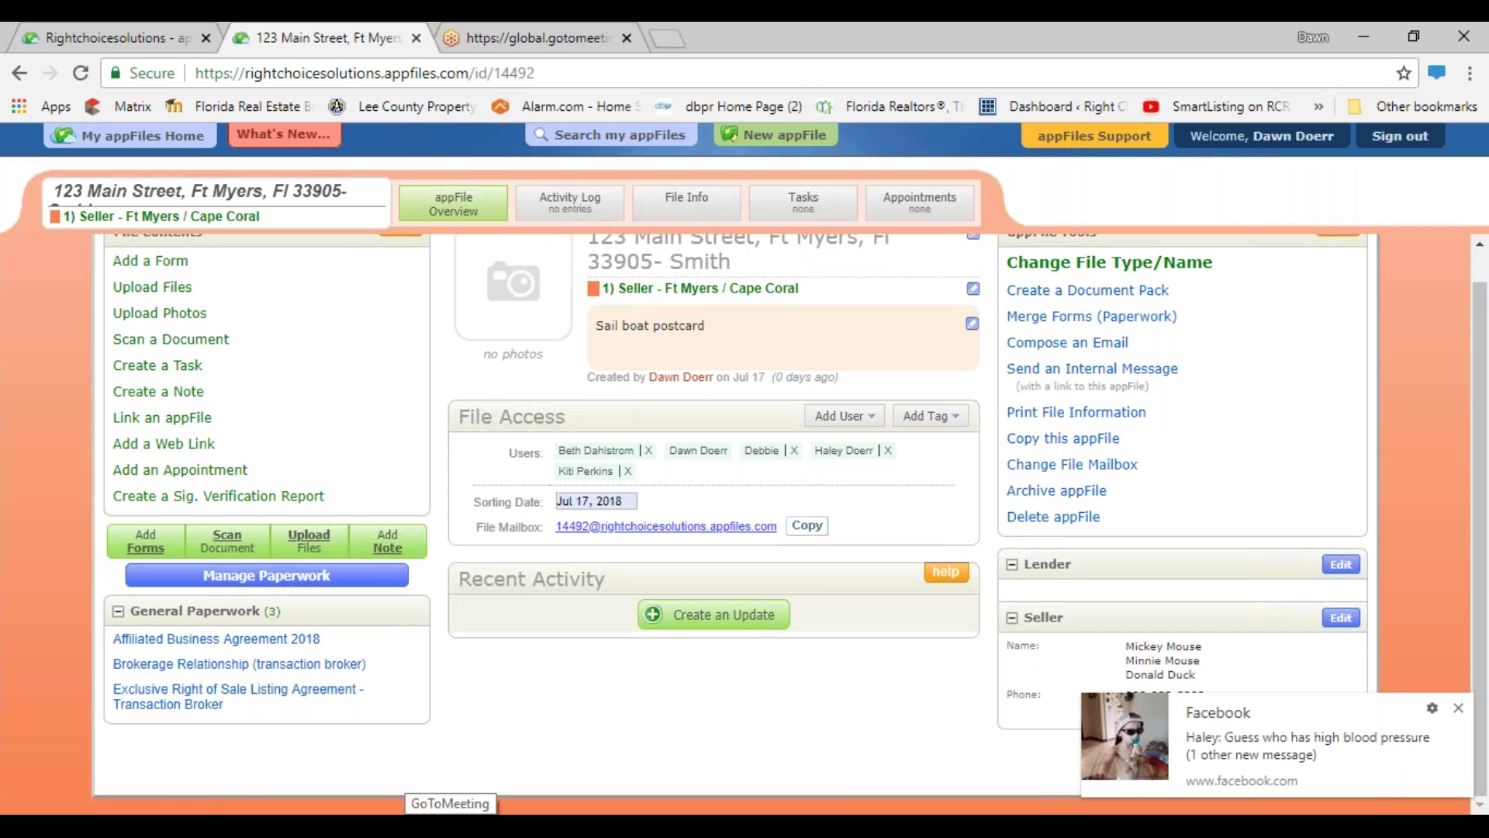
- Dismiss the Facebook notification and reopen the Exclusive Right of Sale Listing Agreement
{"action": "left_click", "coordinate": [1458, 708]}
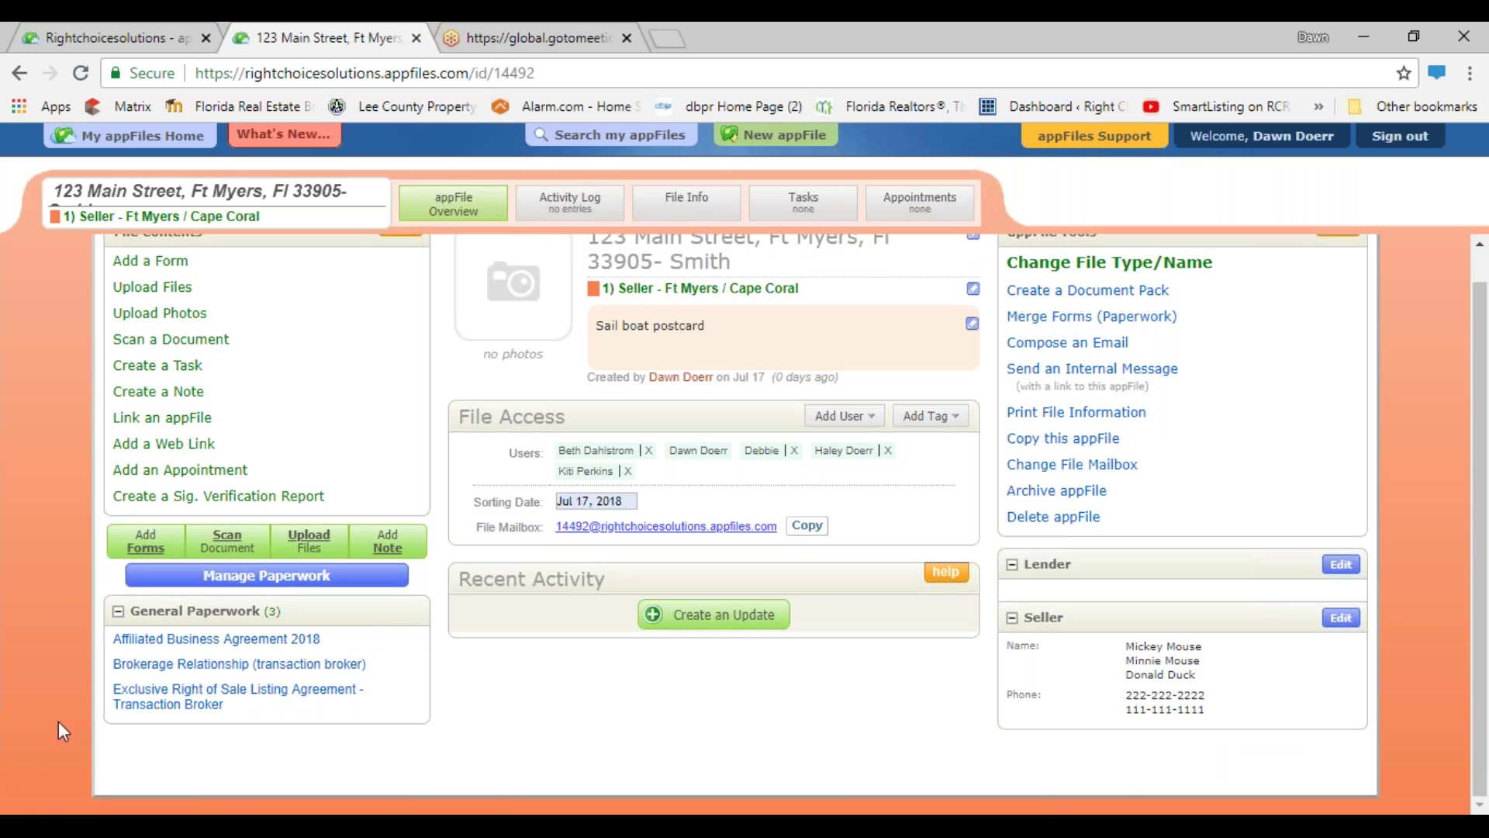
{"action": "left_click", "coordinate": [191, 702]}
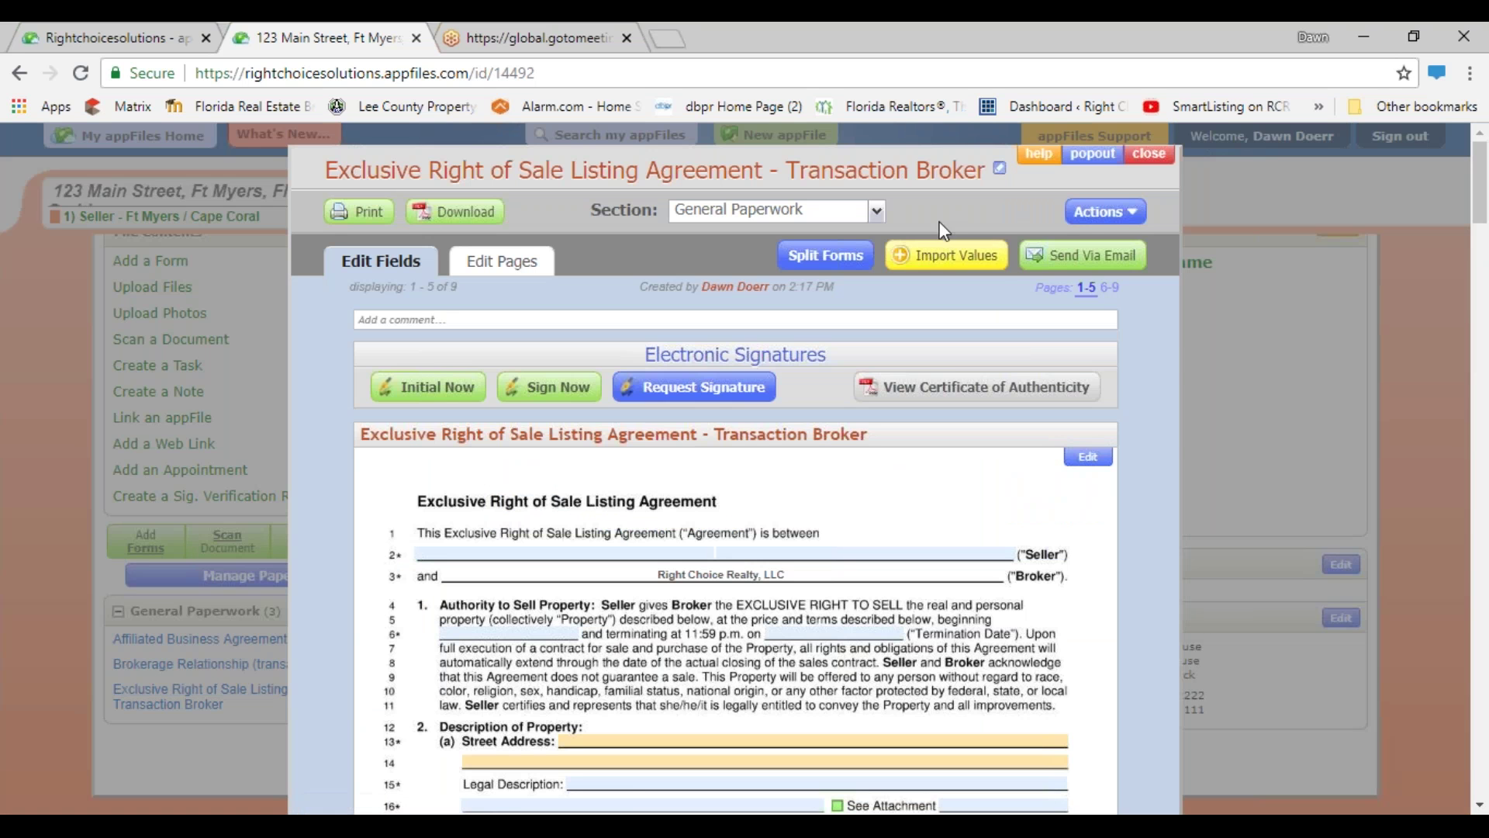
- Merge Brokerage Relationship and Affiliated Business Agreement 2018 into the listing agreement, making 11 pages
{"action": "left_click", "coordinate": [1092, 216]}
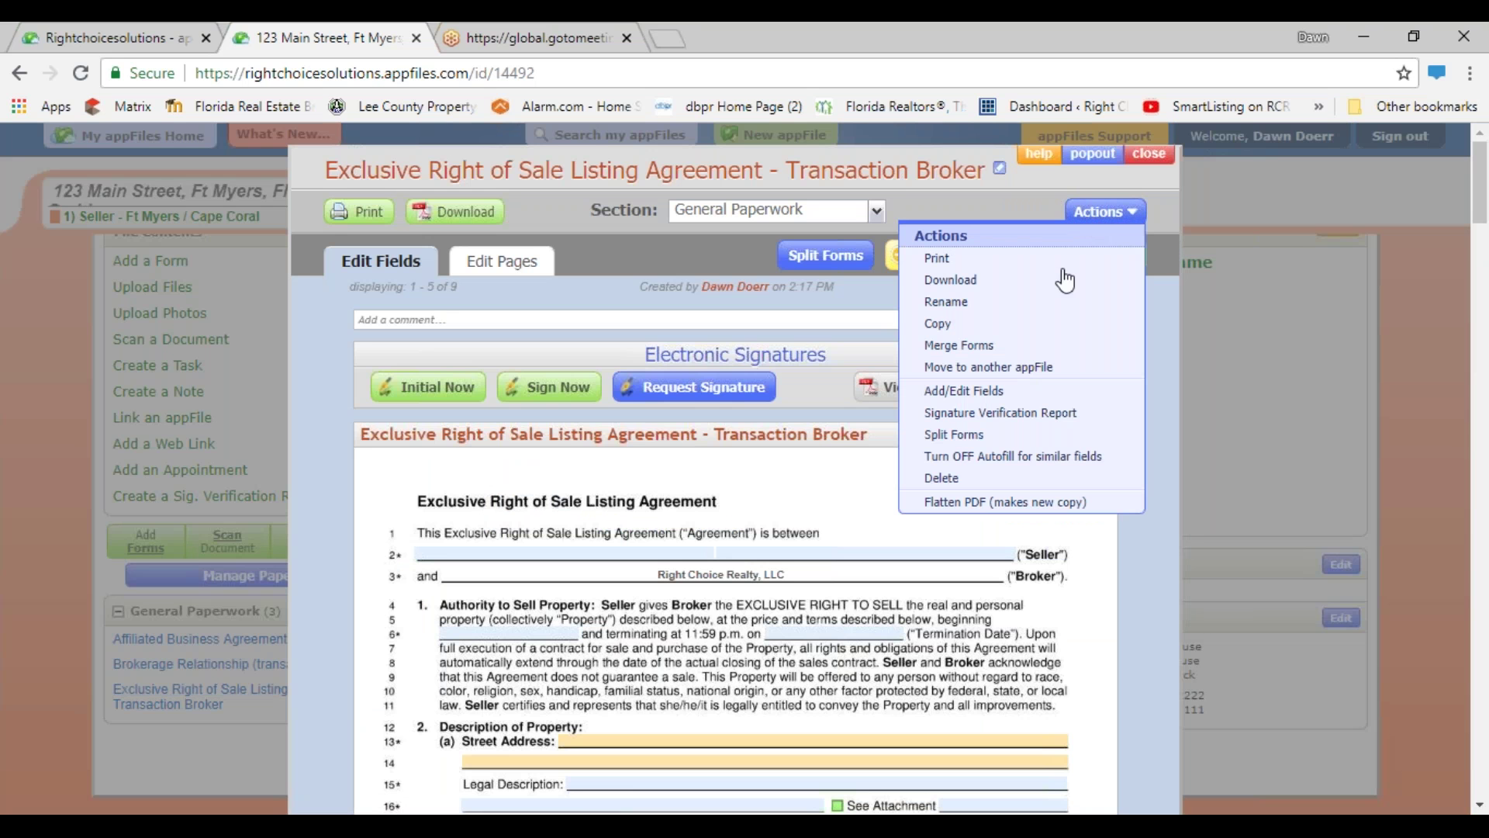
{"action": "left_click", "coordinate": [958, 346]}
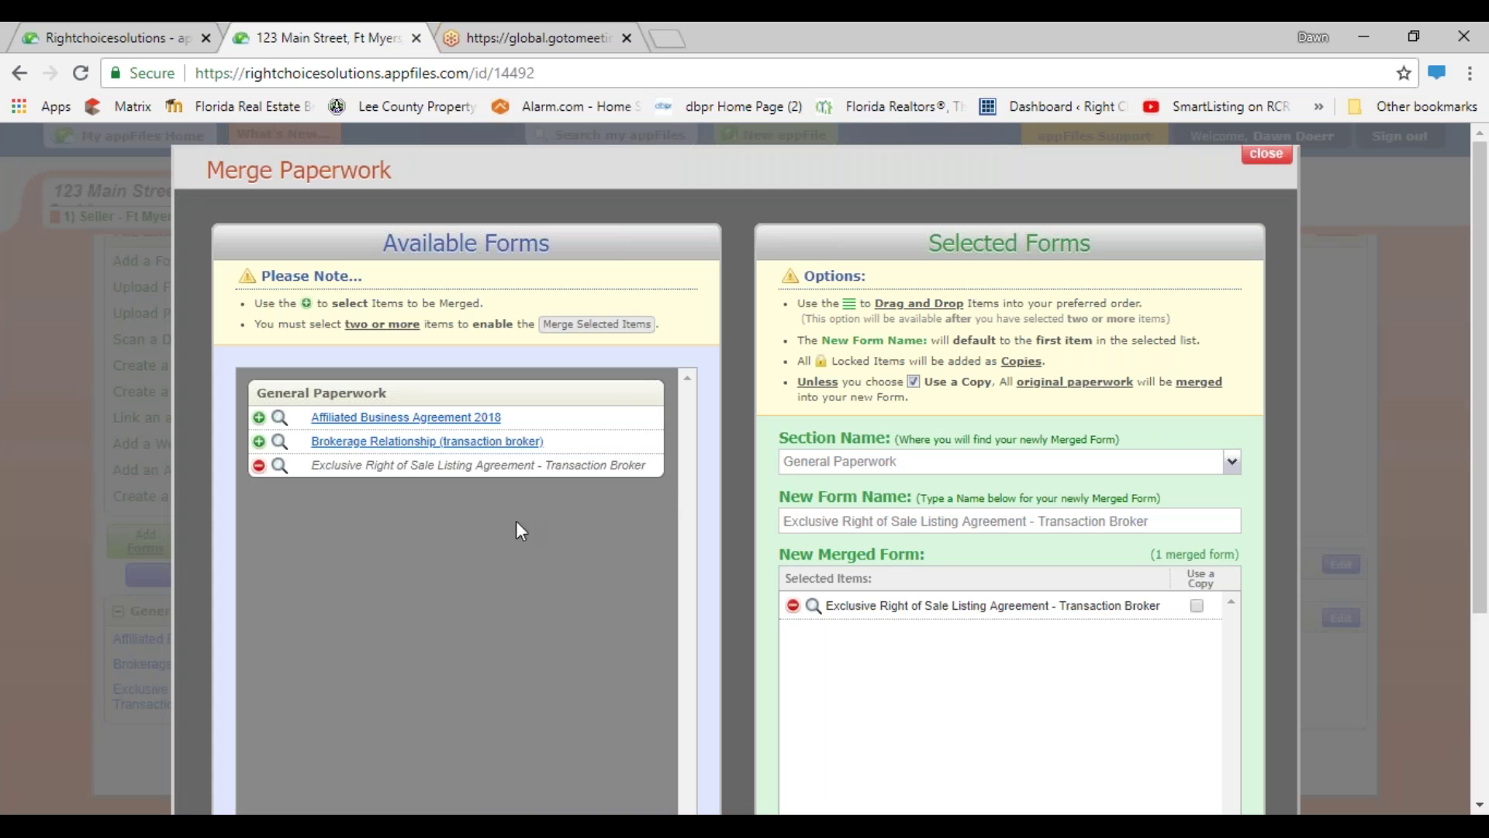
{"action": "left_click", "coordinate": [416, 441]}
{"action": "left_click", "coordinate": [410, 419]}
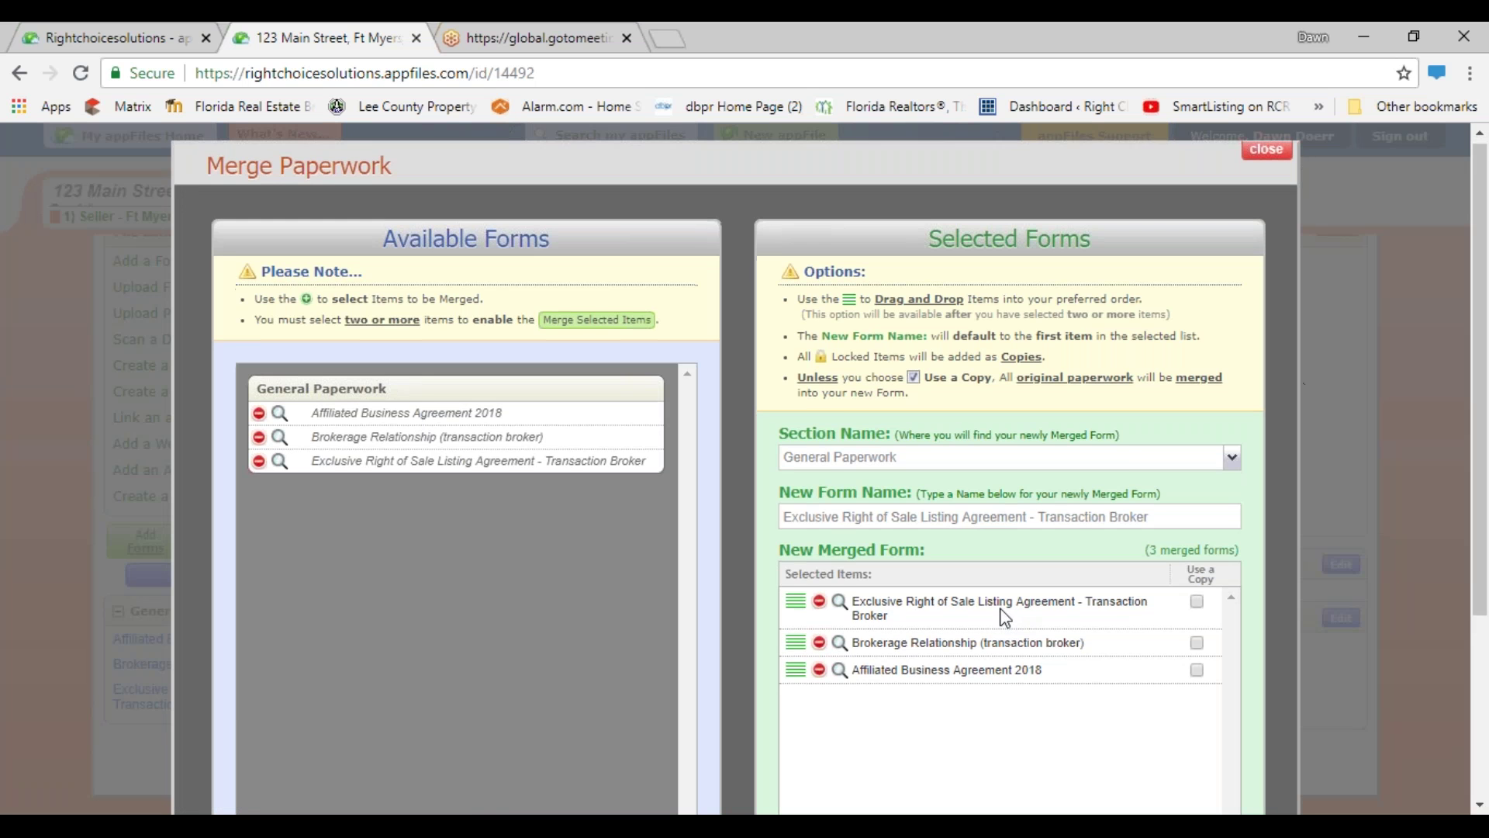
{"action": "scroll", "coordinate": [1170, 665], "scroll_direction": "down", "scroll_amount": 3}
{"action": "left_click", "coordinate": [1069, 607]}
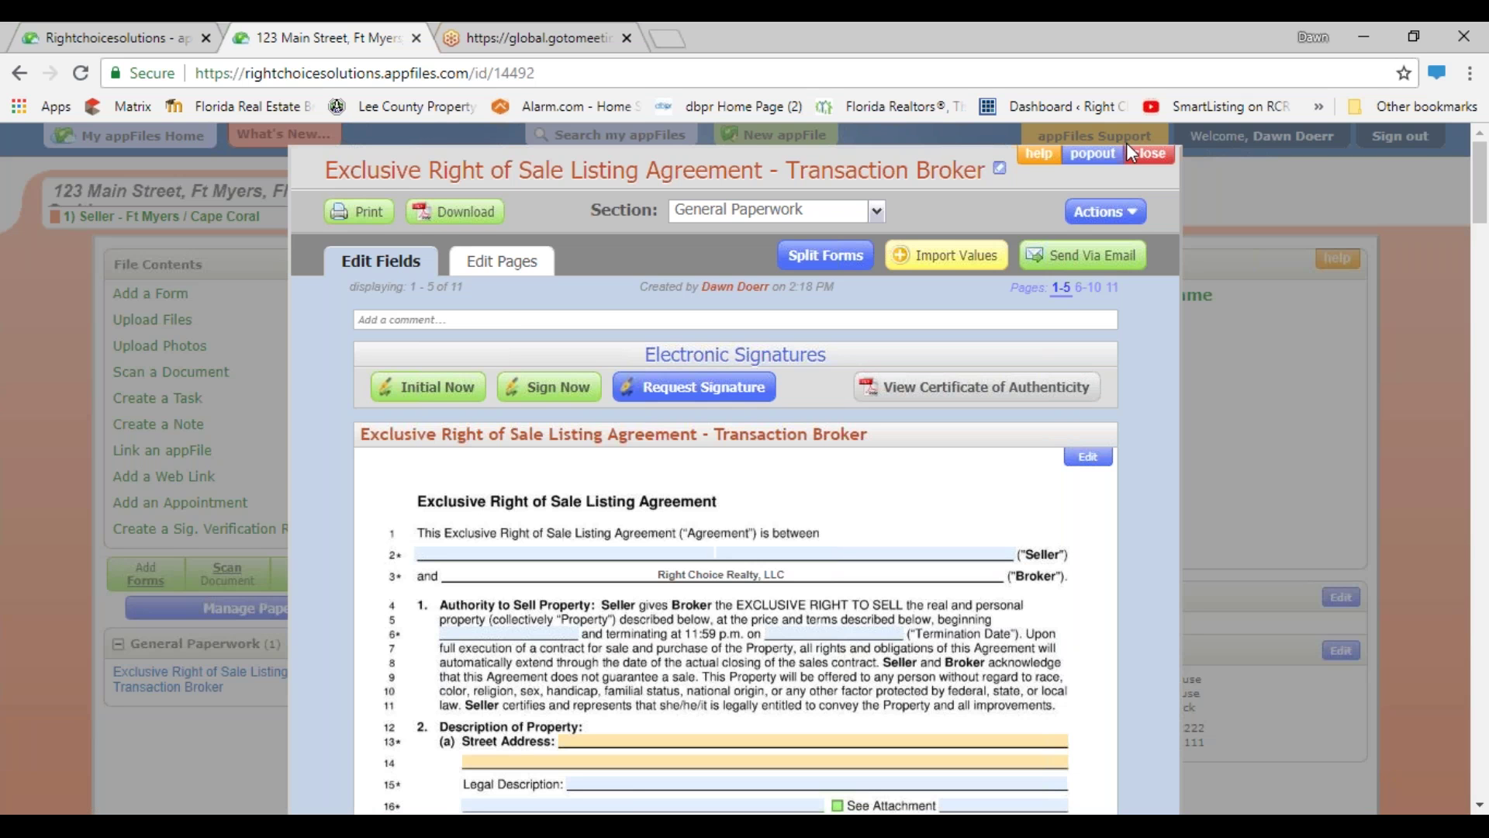
- Show the Actions menu for the 11-page listing agreement
{"action": "left_click", "coordinate": [1112, 212]}
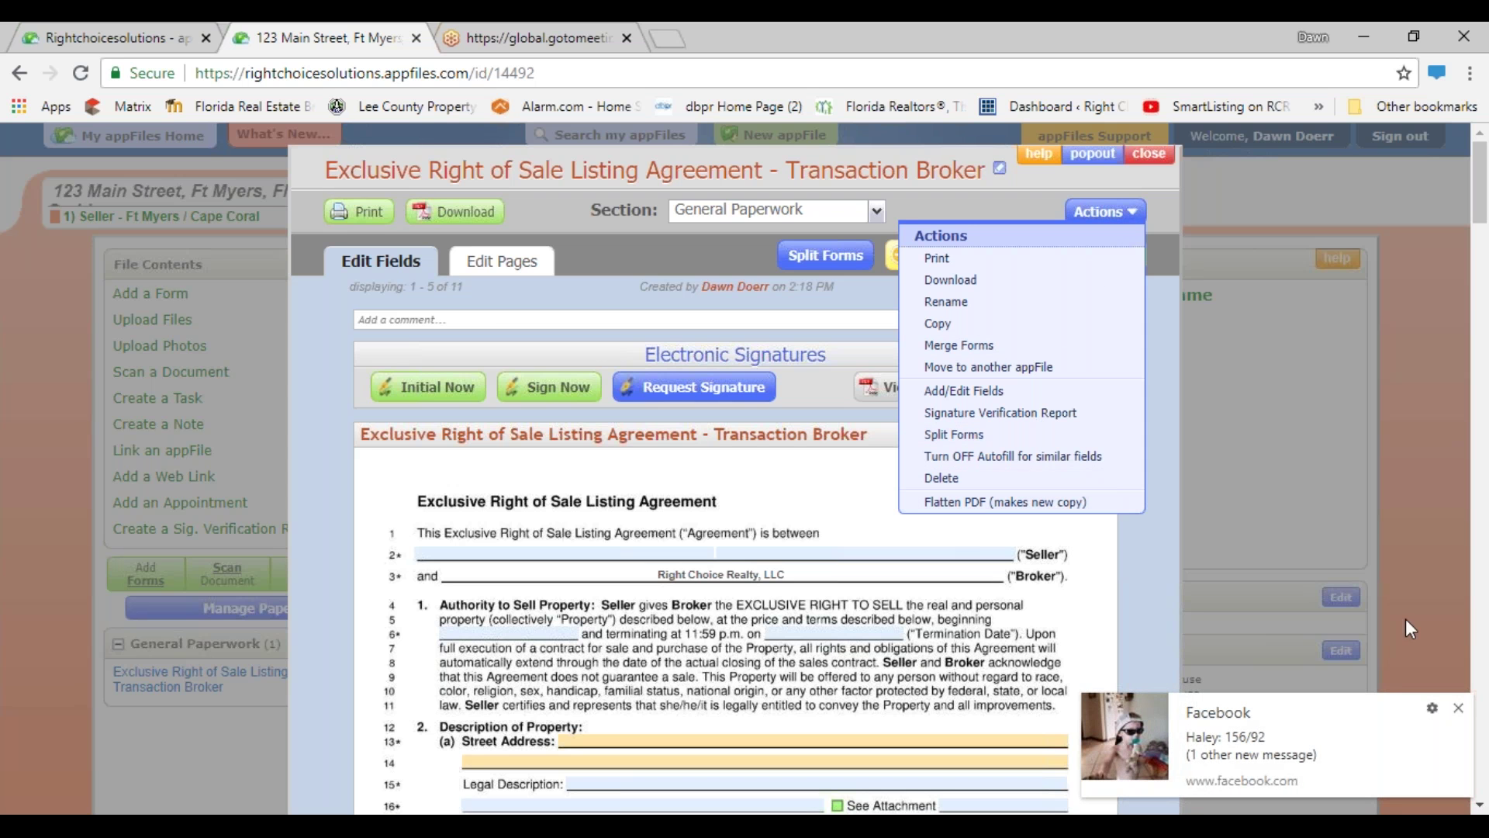
- Dismiss the social media notification, close the Actions menu and close the listing agreement
{"action": "left_click", "coordinate": [1459, 707]}
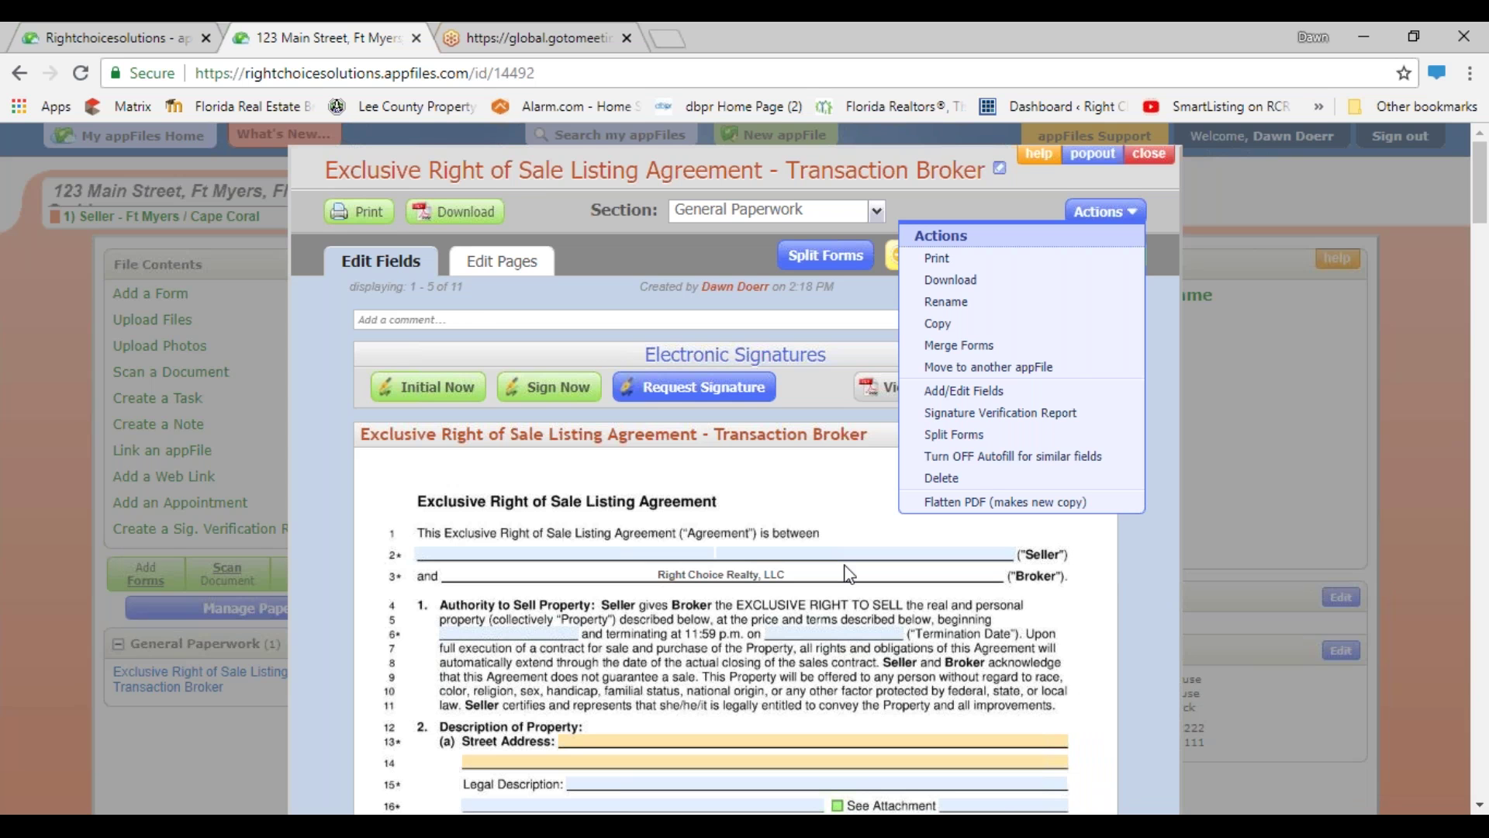
{"action": "left_click", "coordinate": [1168, 204]}
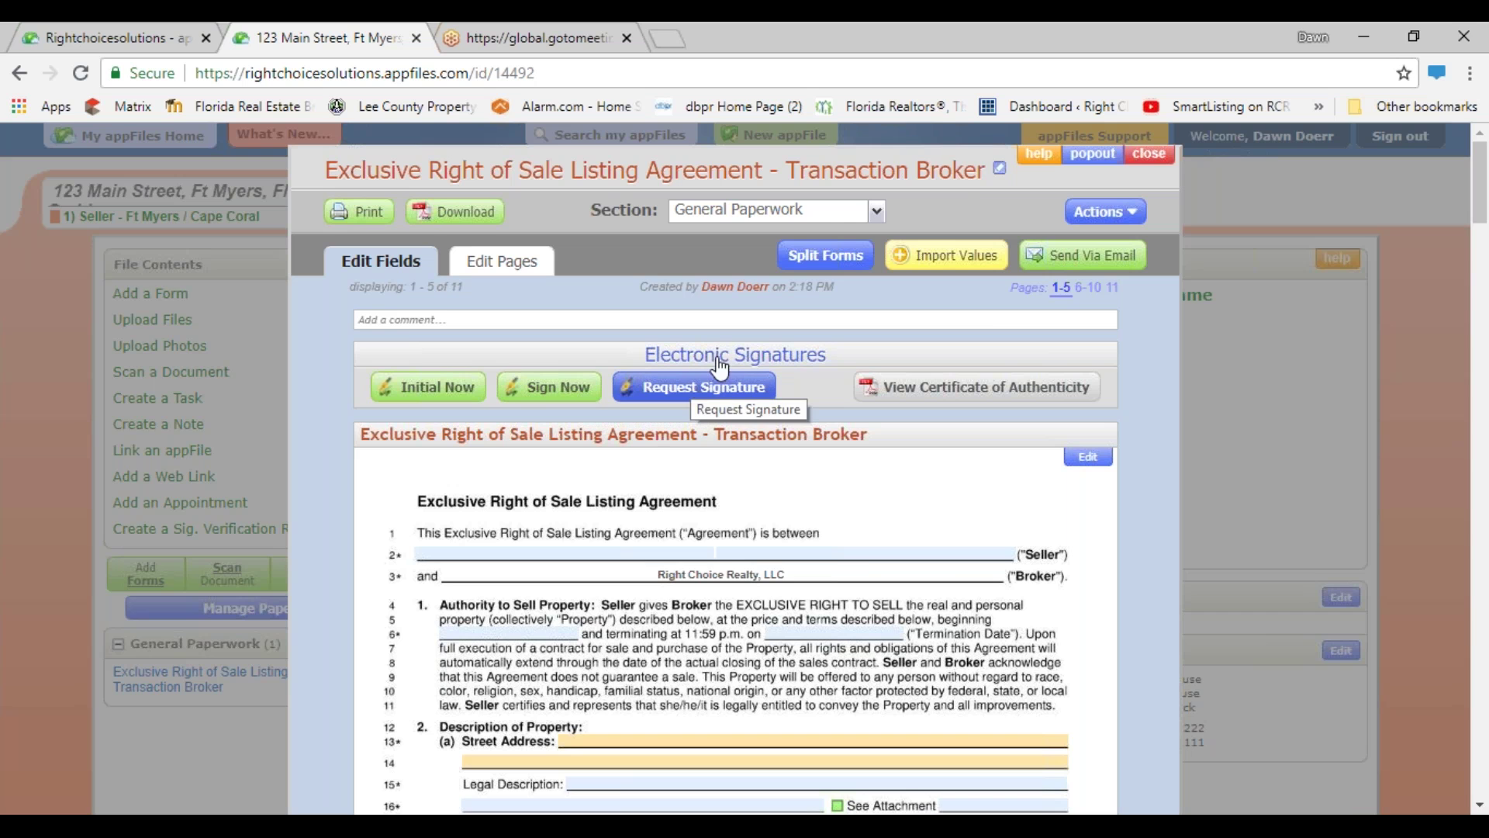
{"action": "left_click", "coordinate": [1148, 157]}
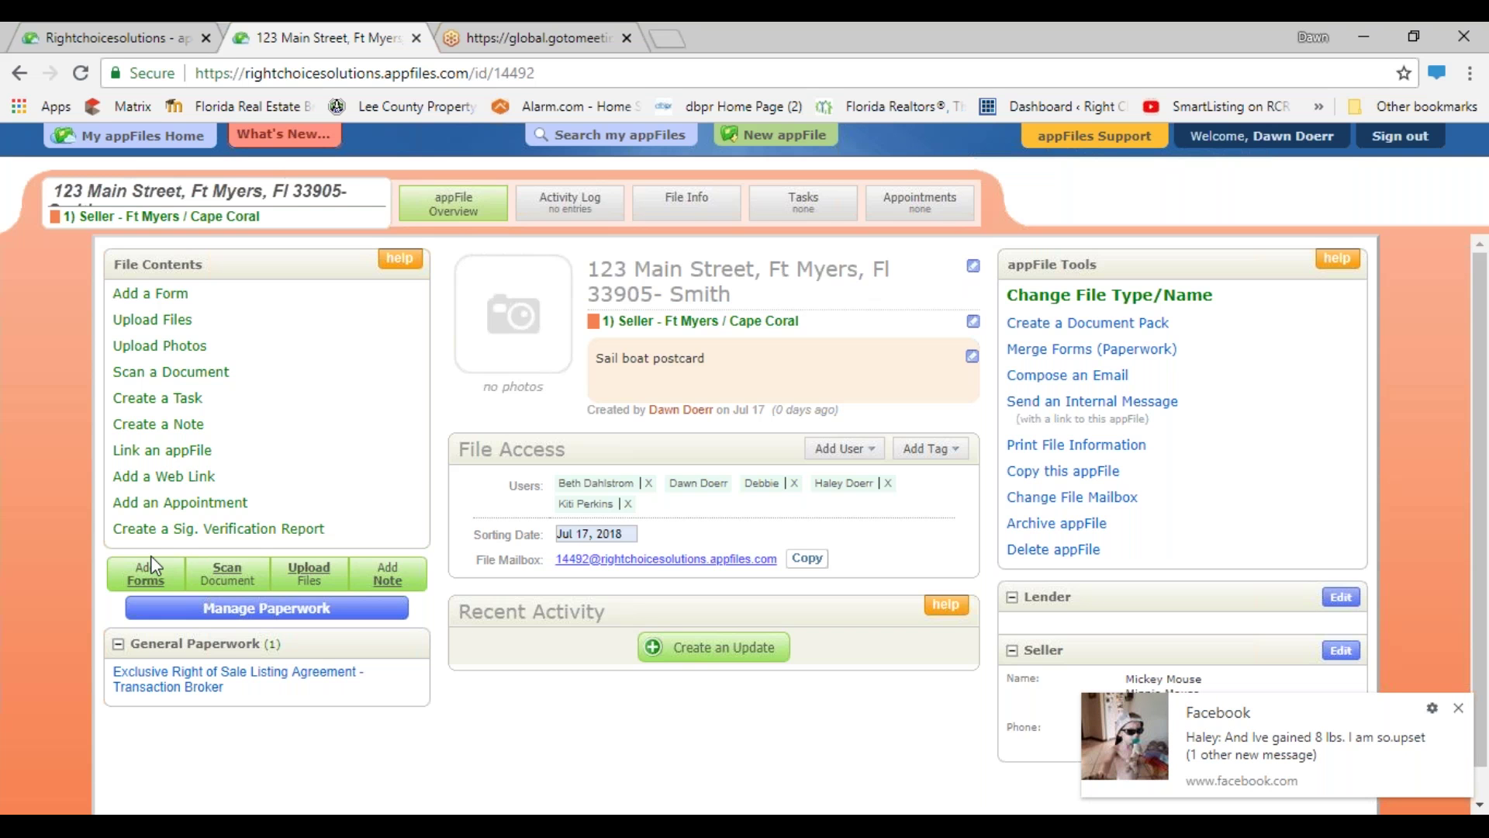
- Start a file upload and browse to the Documents > Conversions folder
{"action": "left_click", "coordinate": [163, 325]}
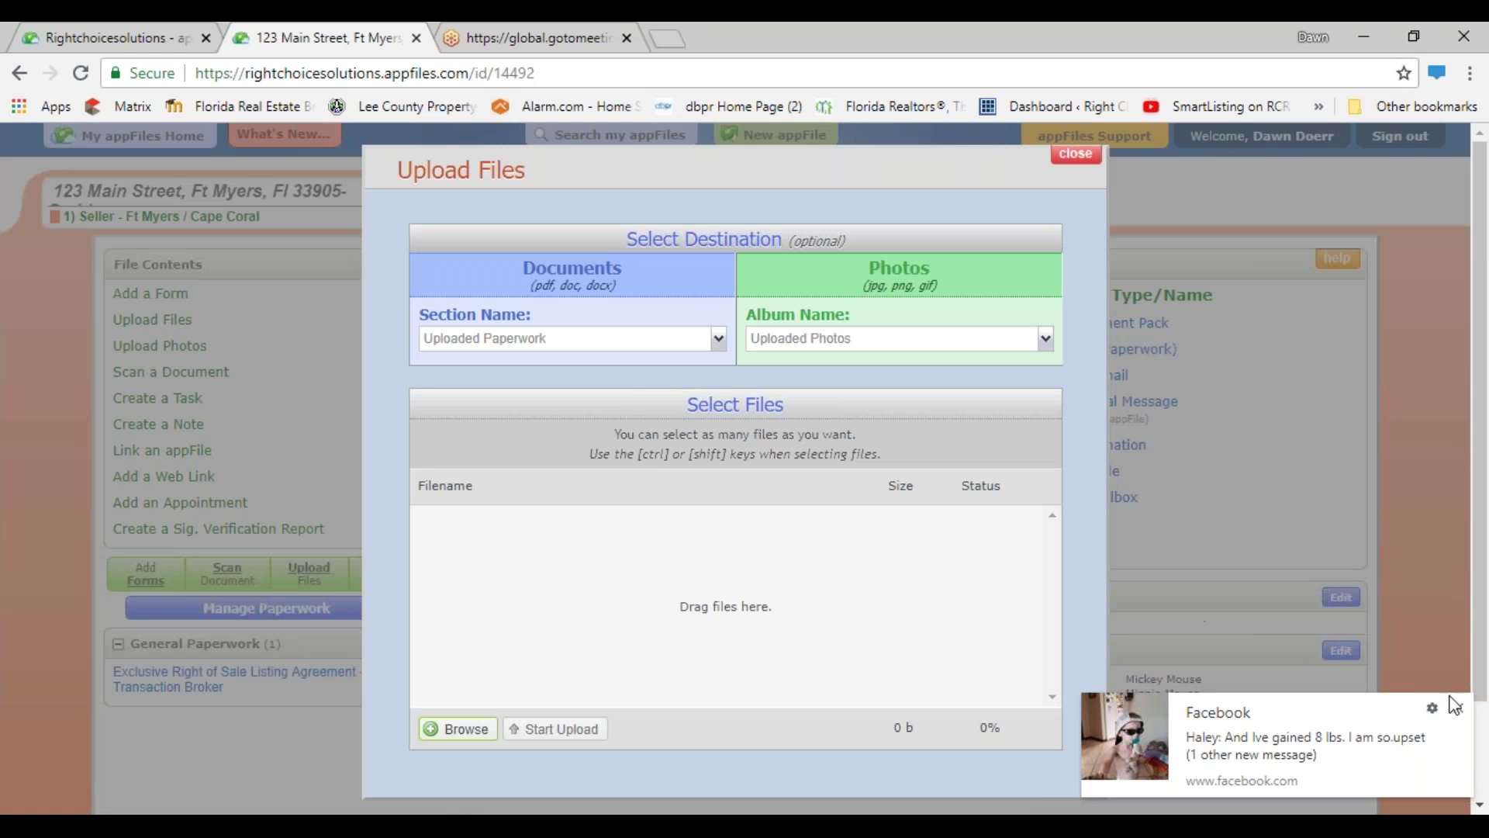
{"action": "left_click", "coordinate": [1459, 709]}
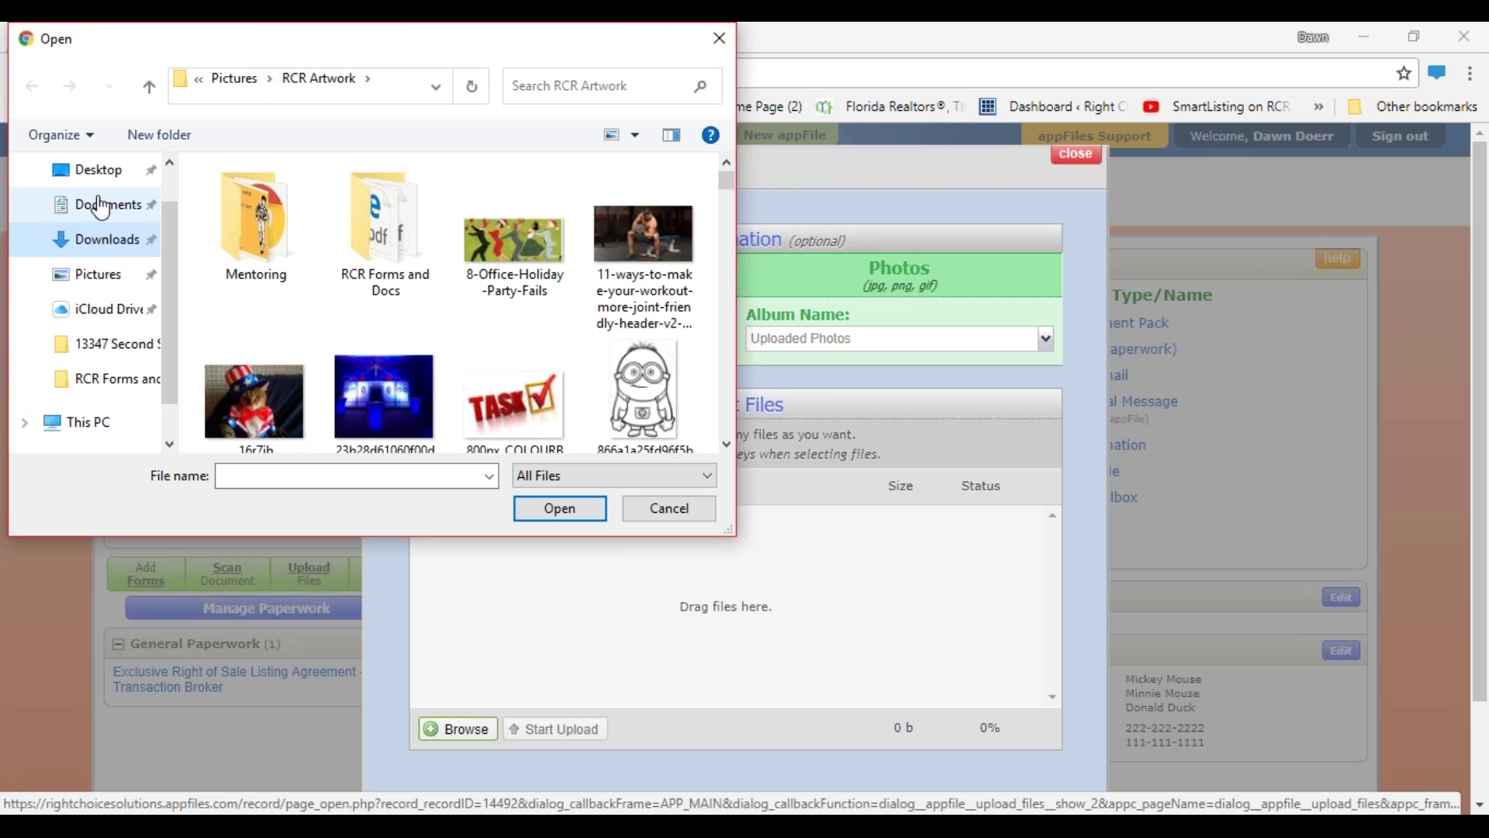
{"action": "left_click", "coordinate": [110, 217]}
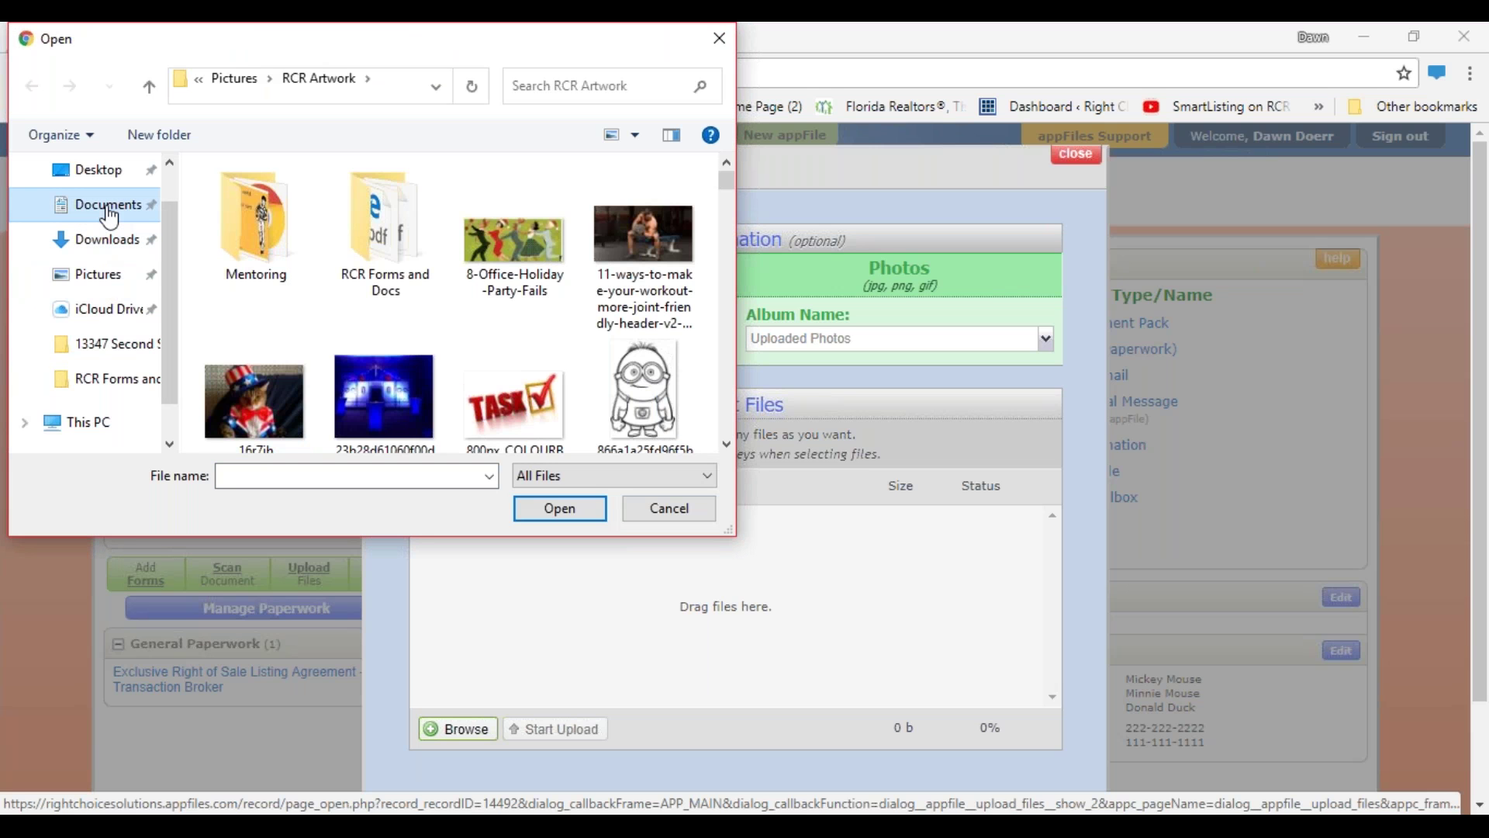
{"action": "scroll", "coordinate": [275, 302], "scroll_direction": "down", "scroll_amount": 9}
{"action": "scroll", "coordinate": [277, 309], "scroll_direction": "down", "scroll_amount": 10}
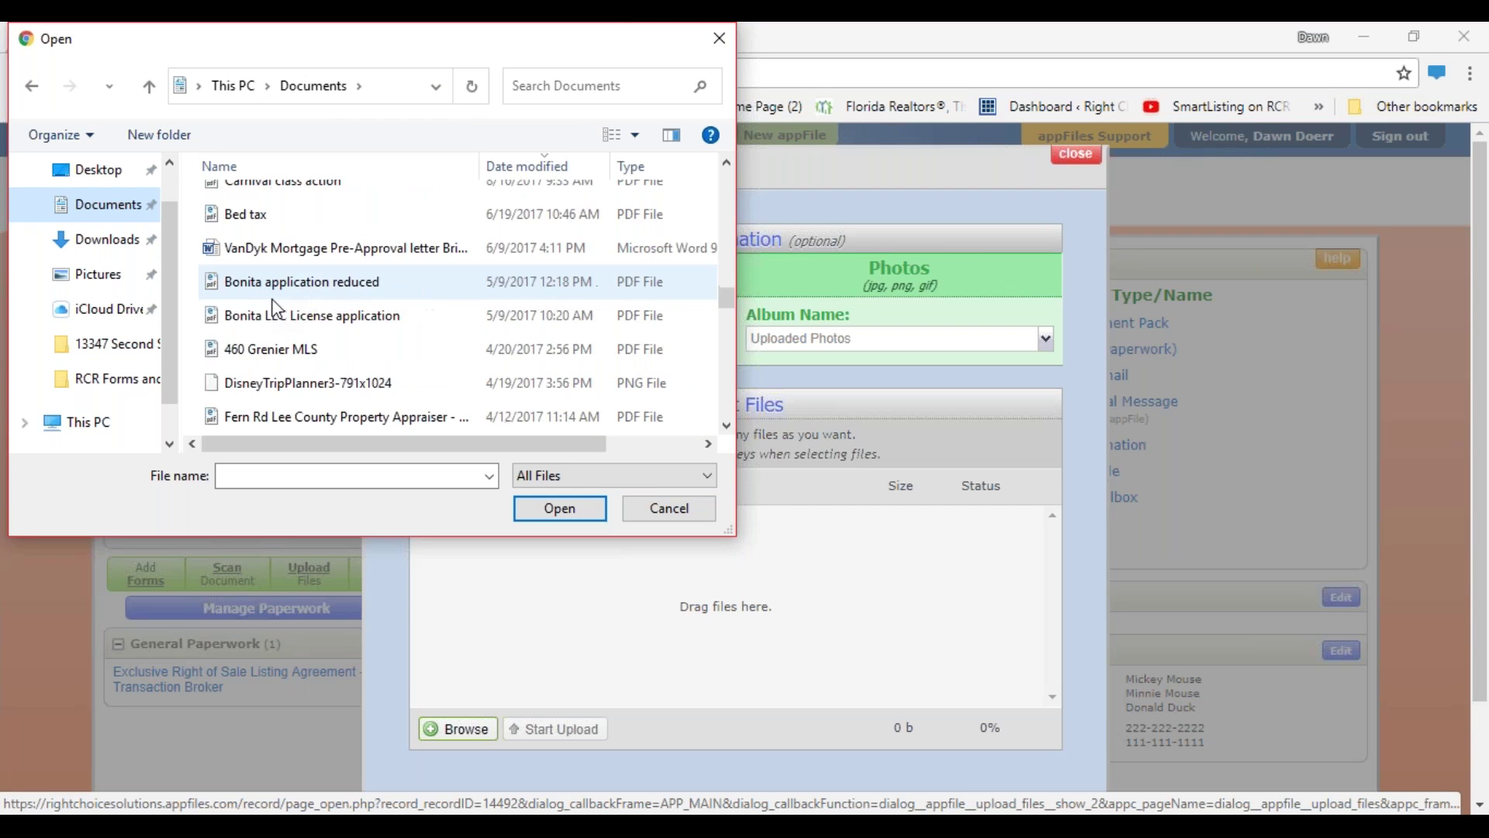
{"action": "scroll", "coordinate": [282, 304], "scroll_direction": "down", "scroll_amount": 1}
{"action": "scroll", "coordinate": [282, 304], "scroll_direction": "down", "scroll_amount": 3}
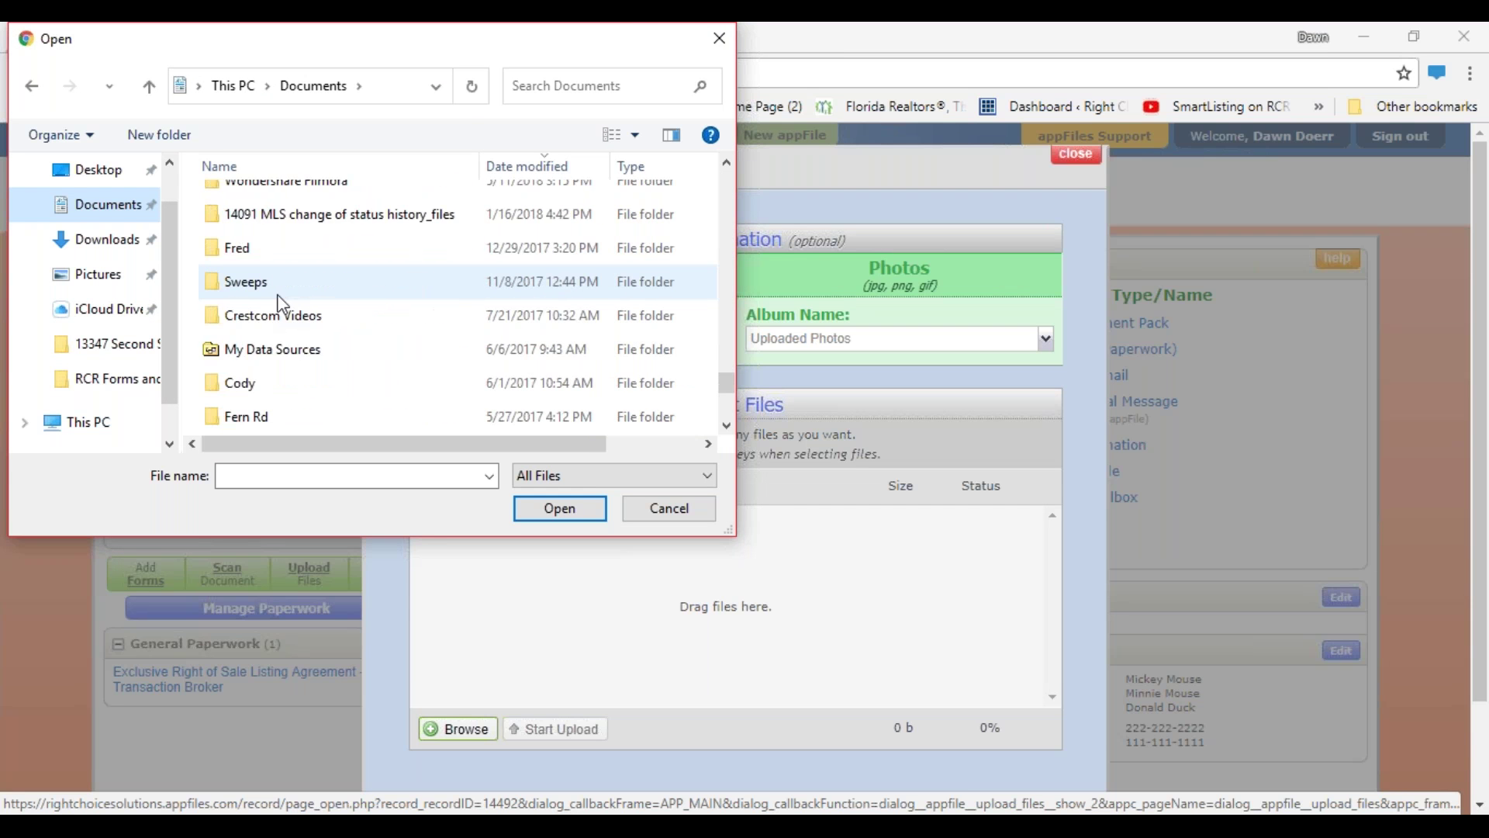
{"action": "scroll", "coordinate": [282, 304], "scroll_direction": "up", "scroll_amount": 2}
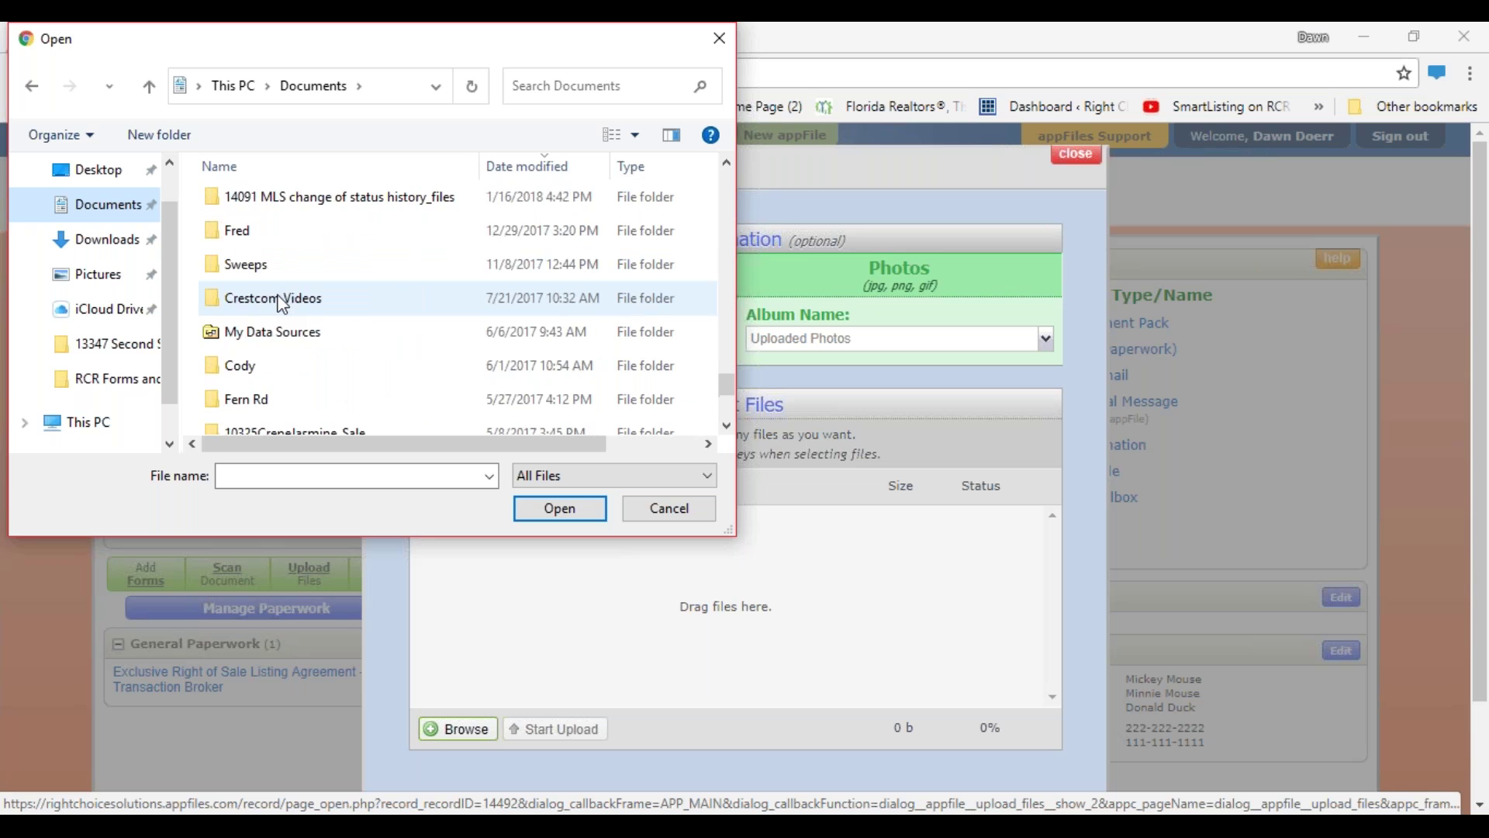
{"action": "scroll", "coordinate": [282, 304], "scroll_direction": "down", "scroll_amount": 3}
{"action": "scroll", "coordinate": [282, 304], "scroll_direction": "up", "scroll_amount": 4}
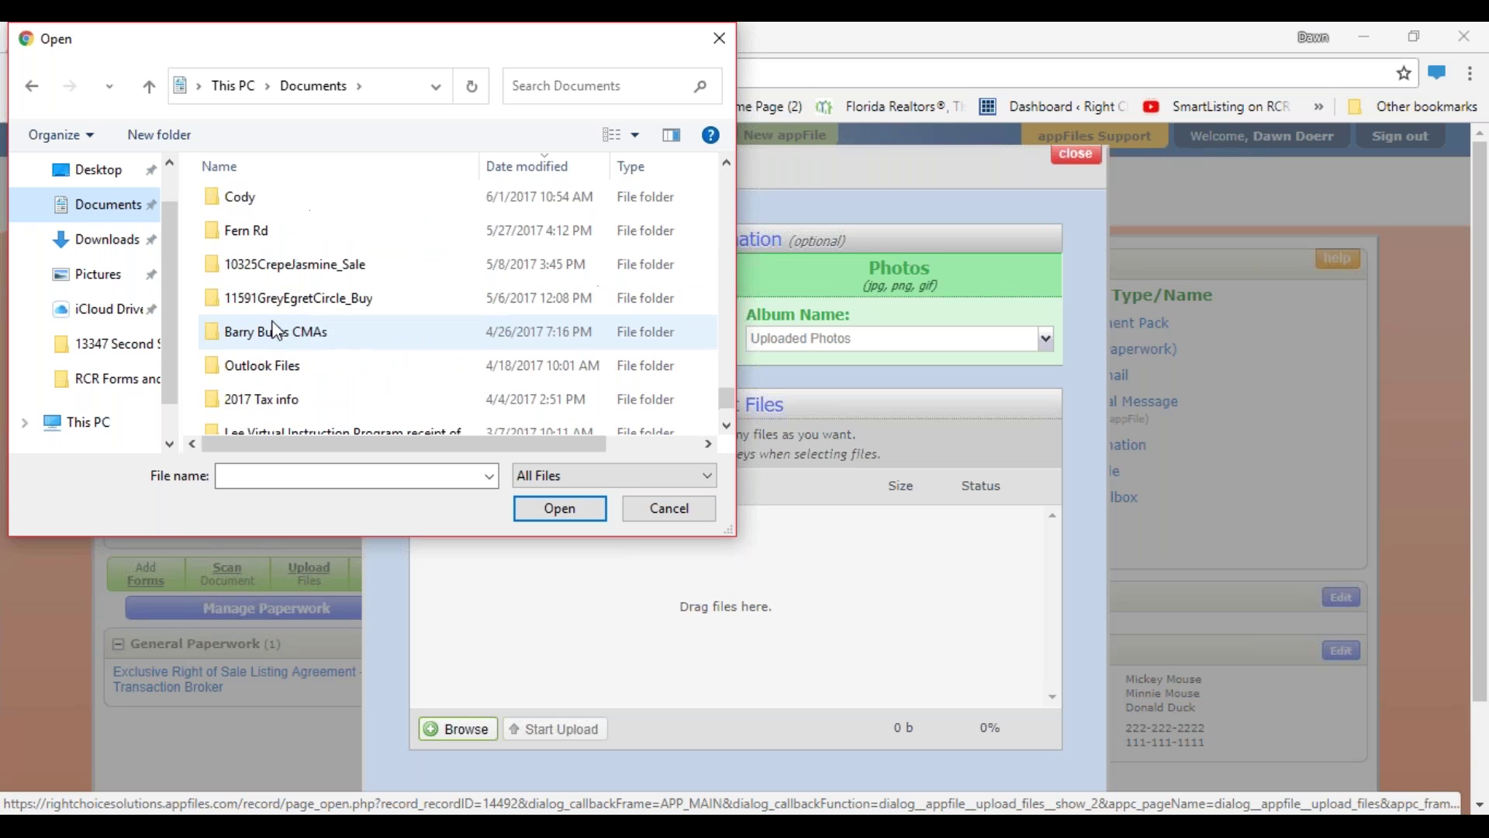
{"action": "scroll", "coordinate": [277, 331], "scroll_direction": "up", "scroll_amount": 1}
{"action": "scroll", "coordinate": [265, 256], "scroll_direction": "down", "scroll_amount": 1}
{"action": "scroll", "coordinate": [247, 290], "scroll_direction": "up", "scroll_amount": 1}
{"action": "left_click", "coordinate": [259, 235]}
{"action": "left_click", "coordinate": [258, 235]}
{"action": "left_click", "coordinate": [380, 222]}
{"action": "double_click", "coordinate": [269, 245]}
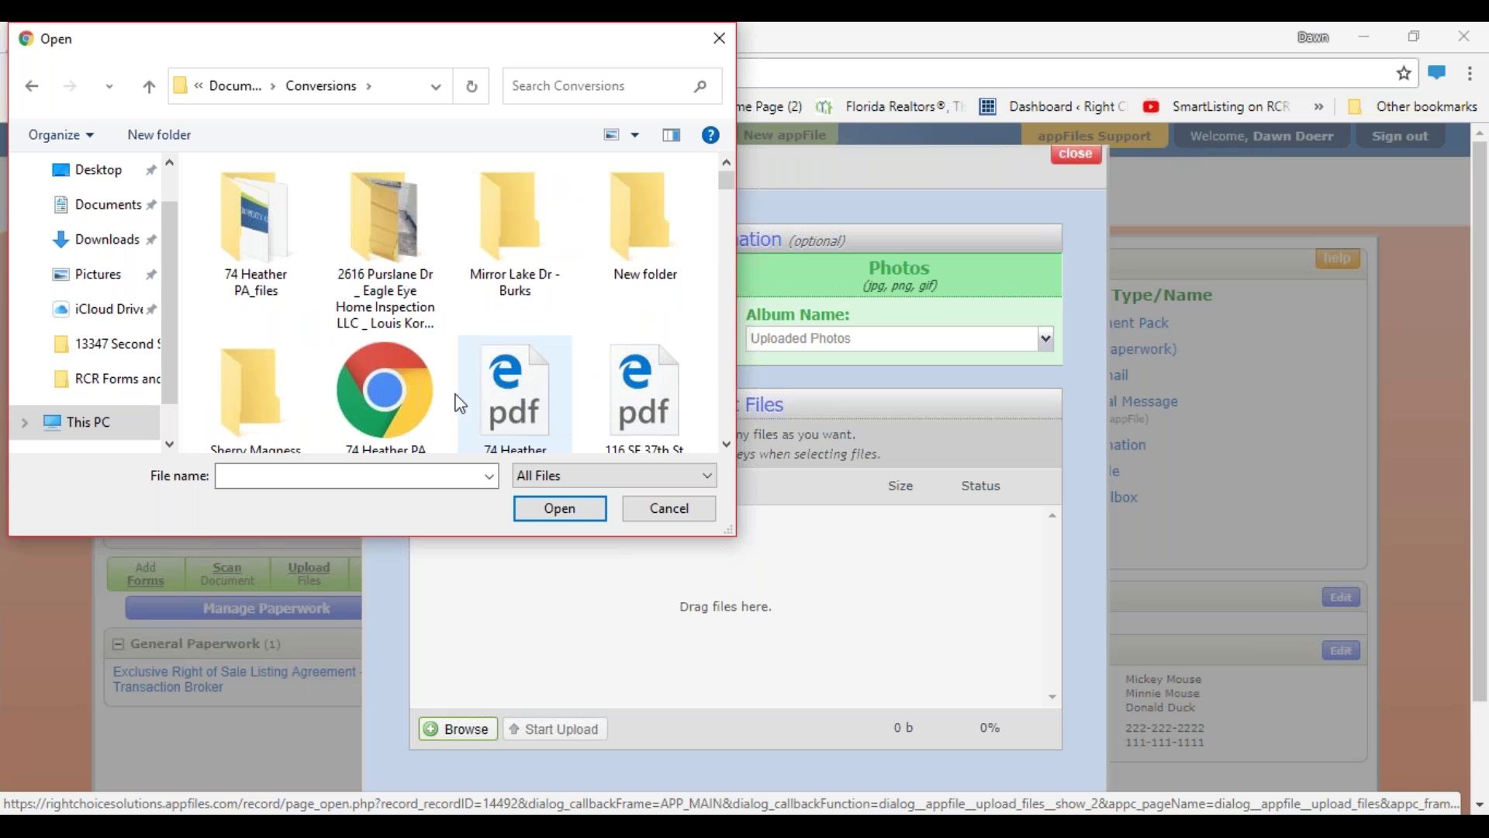
{"action": "scroll", "coordinate": [502, 332], "scroll_direction": "down", "scroll_amount": 3}
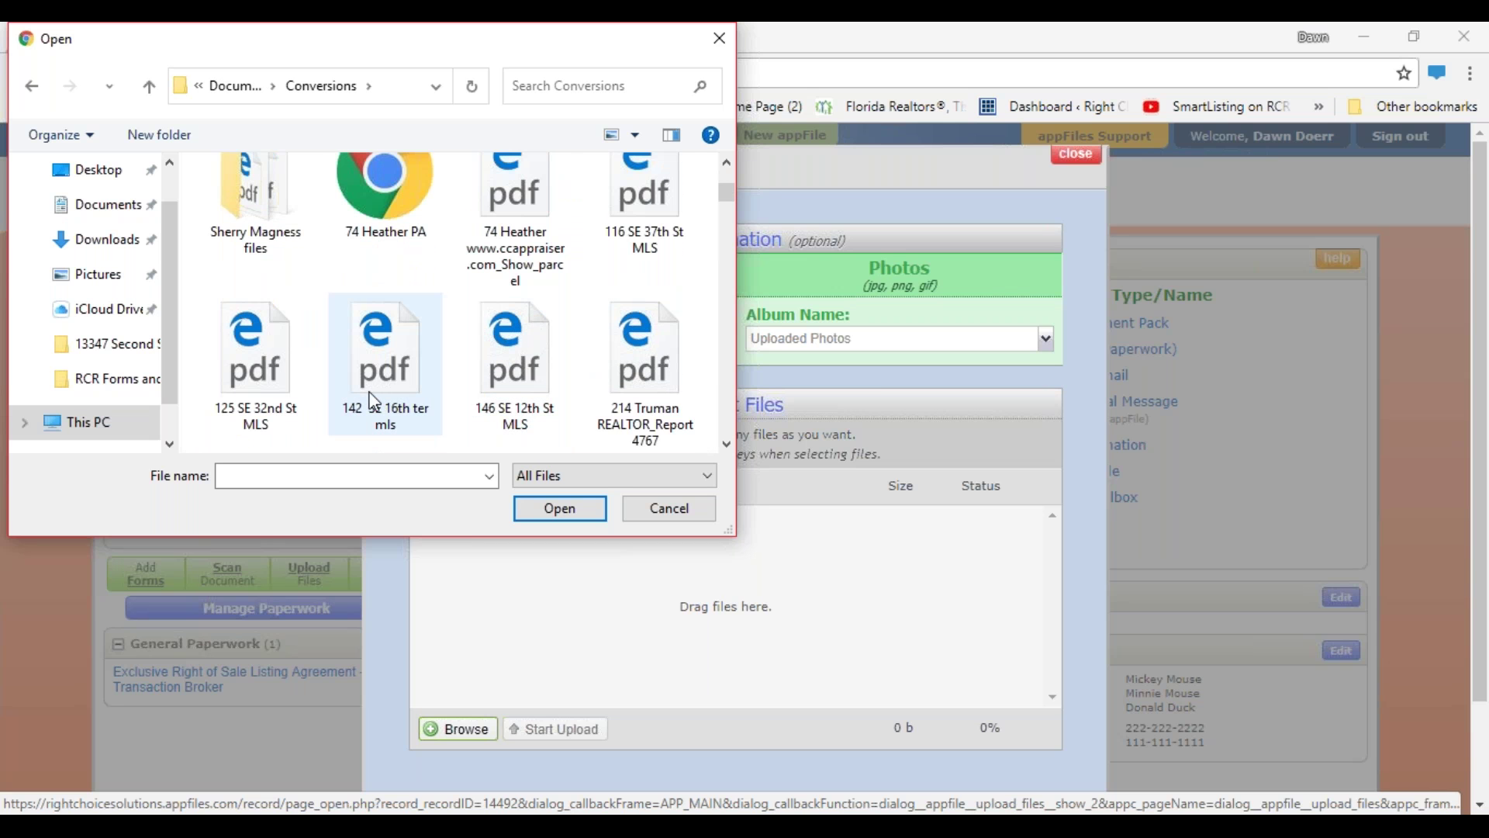
{"action": "left_click", "coordinate": [645, 379]}
{"action": "left_click", "coordinate": [570, 510]}
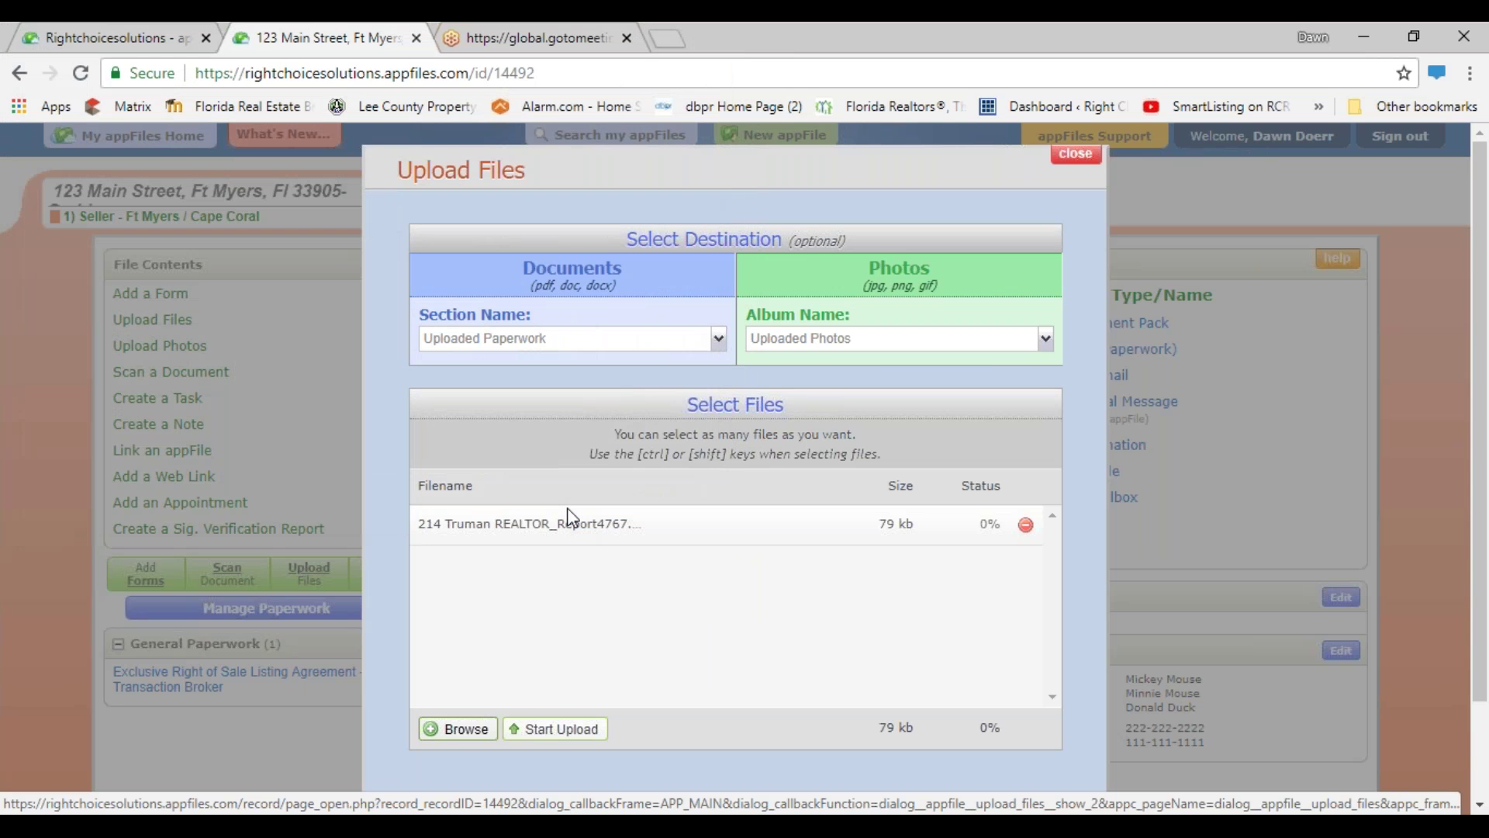
{"action": "left_click", "coordinate": [456, 731]}
{"action": "left_click", "coordinate": [672, 510]}
{"action": "left_click", "coordinate": [556, 729]}
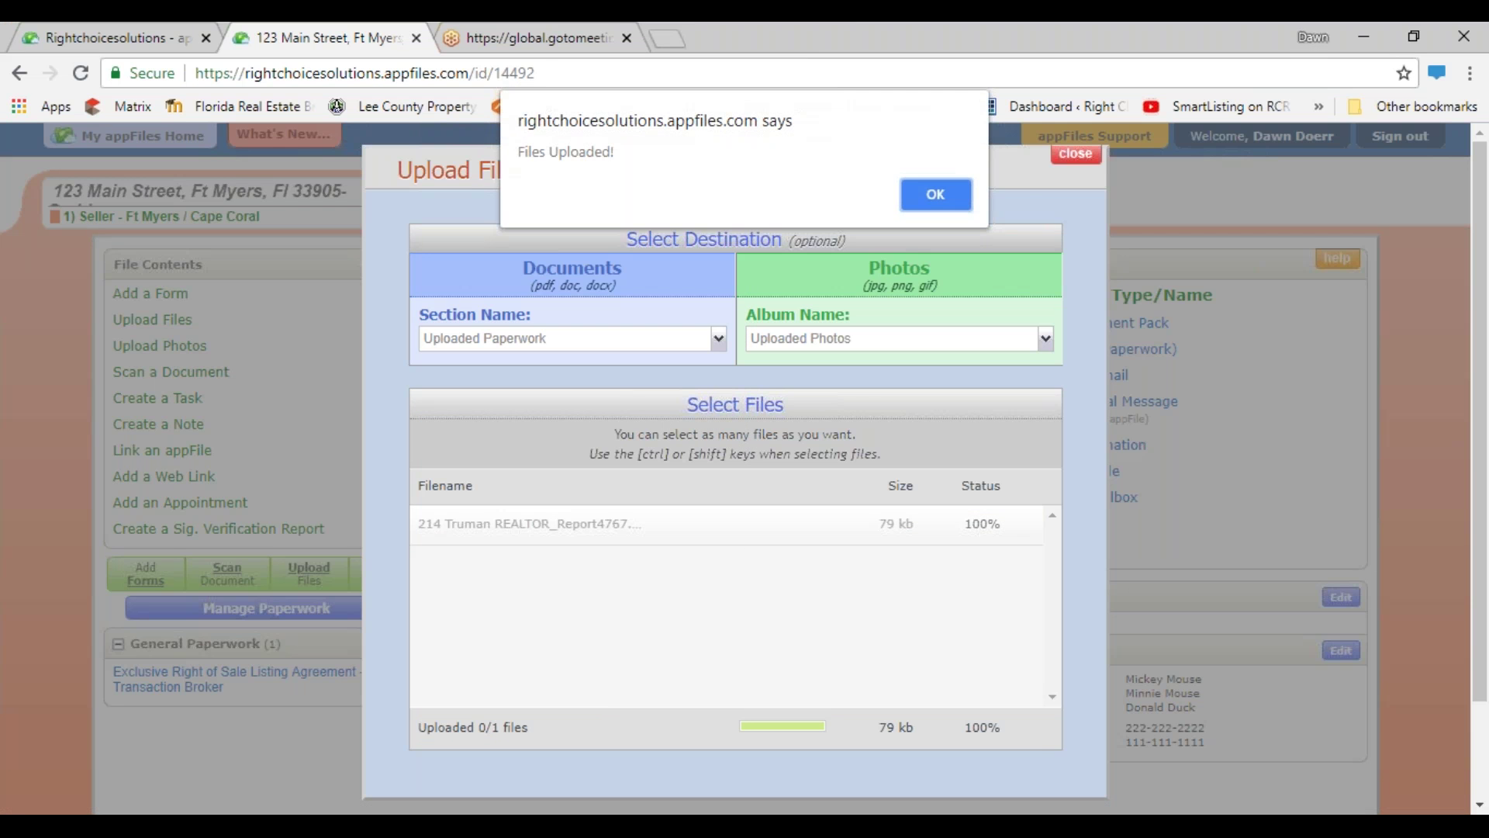
{"action": "left_click", "coordinate": [953, 194]}
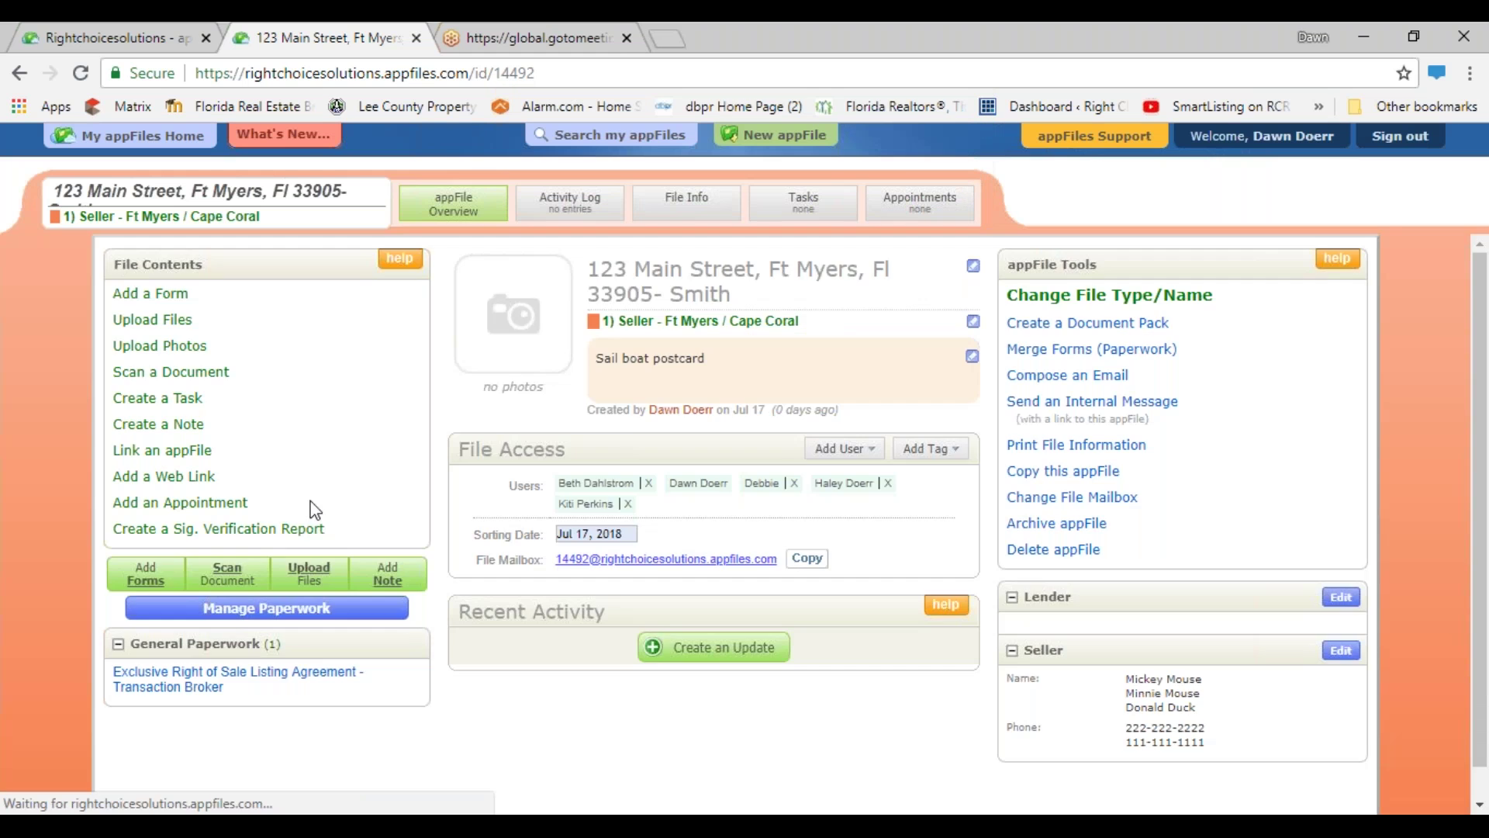
{"action": "scroll", "coordinate": [189, 626], "scroll_direction": "down", "scroll_amount": 1}
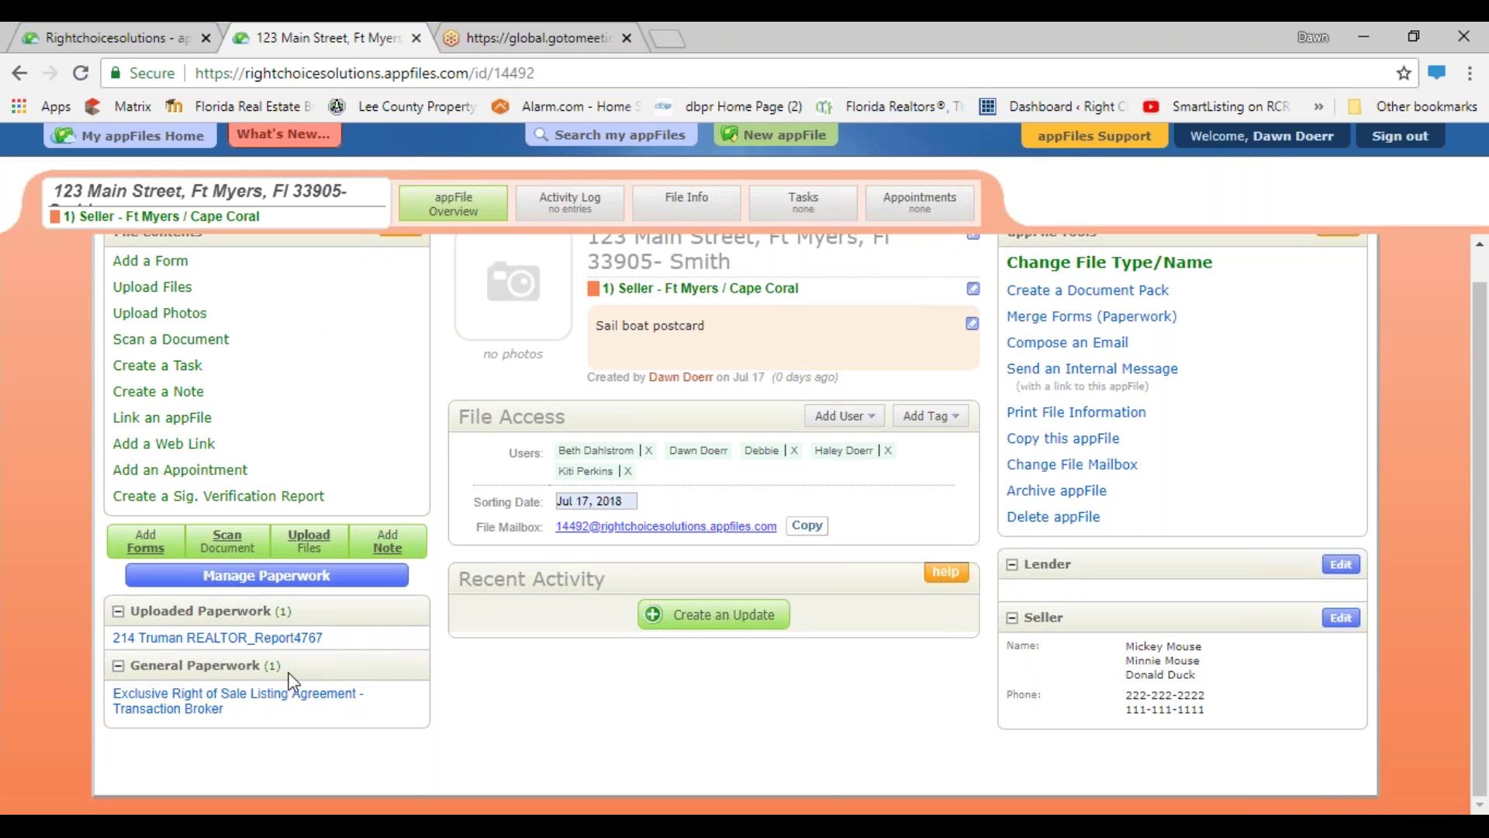
{"action": "mouse_move", "coordinate": [370, 632]}
{"action": "scroll", "coordinate": [155, 335], "scroll_direction": "up", "scroll_amount": 1}
{"action": "left_click", "coordinate": [154, 329]}
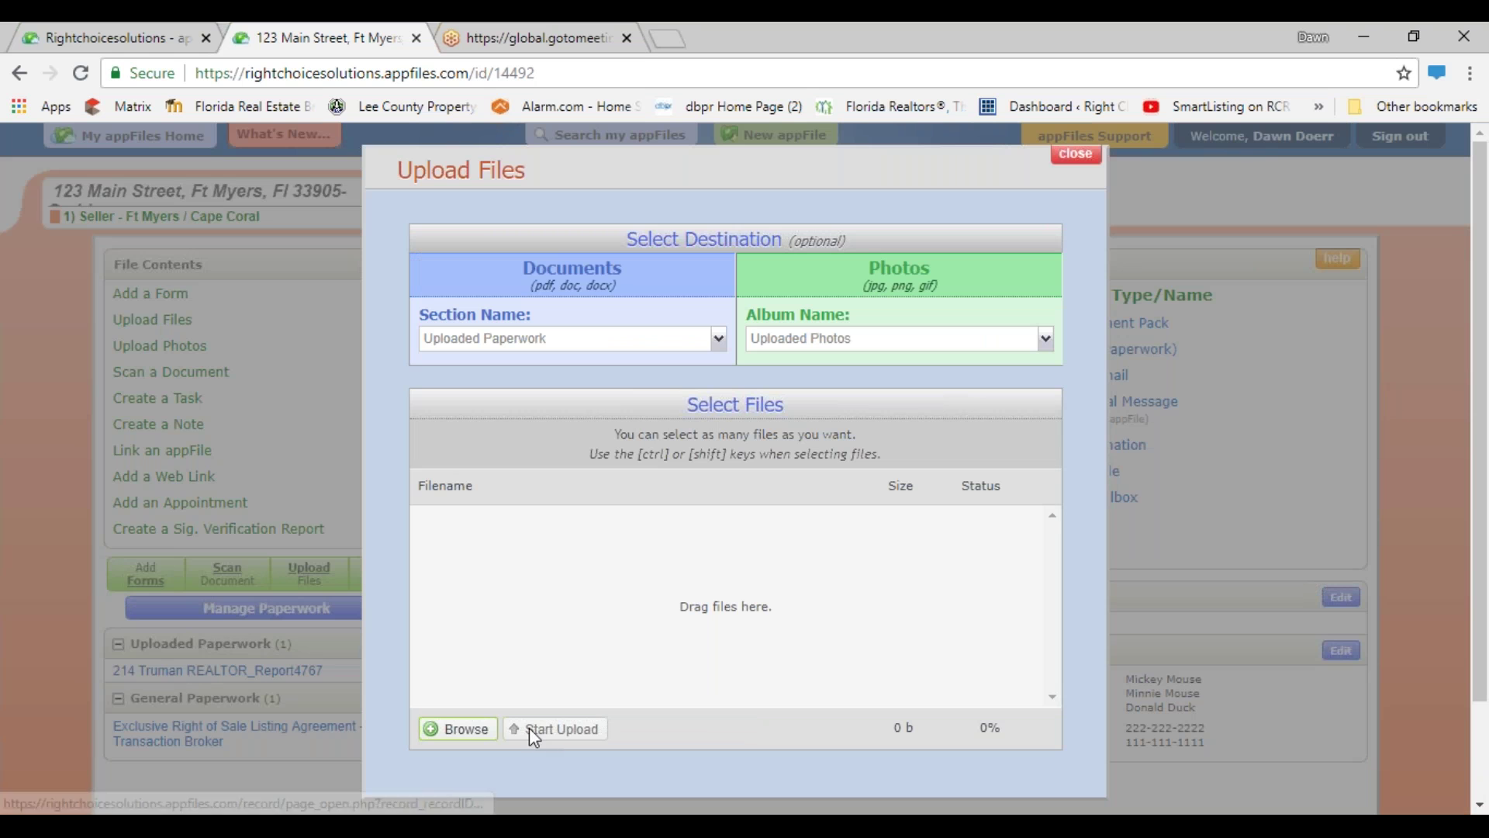
{"action": "left_click", "coordinate": [470, 733]}
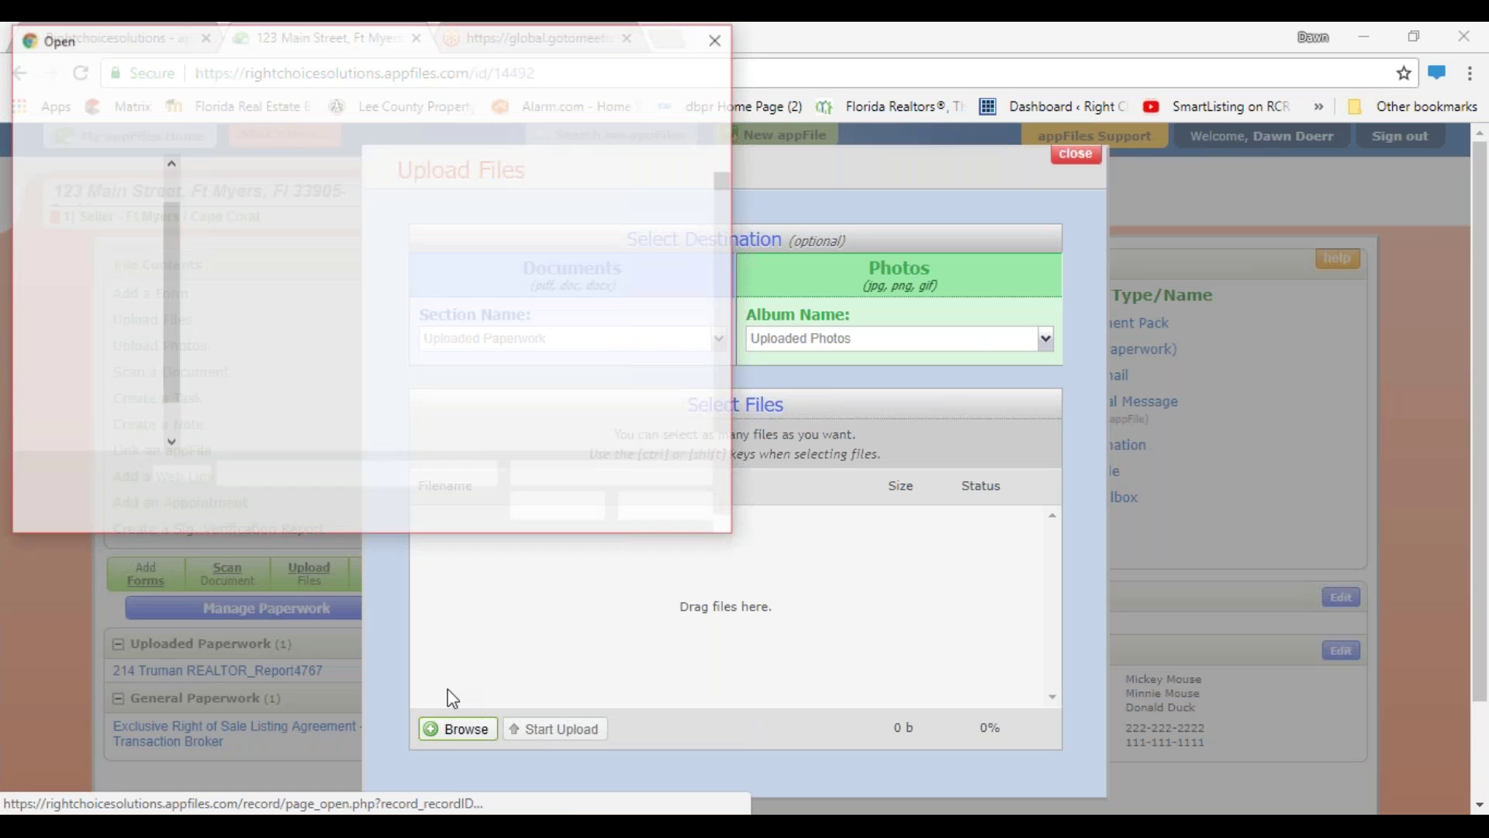
{"action": "scroll", "coordinate": [512, 361], "scroll_direction": "down", "scroll_amount": 1}
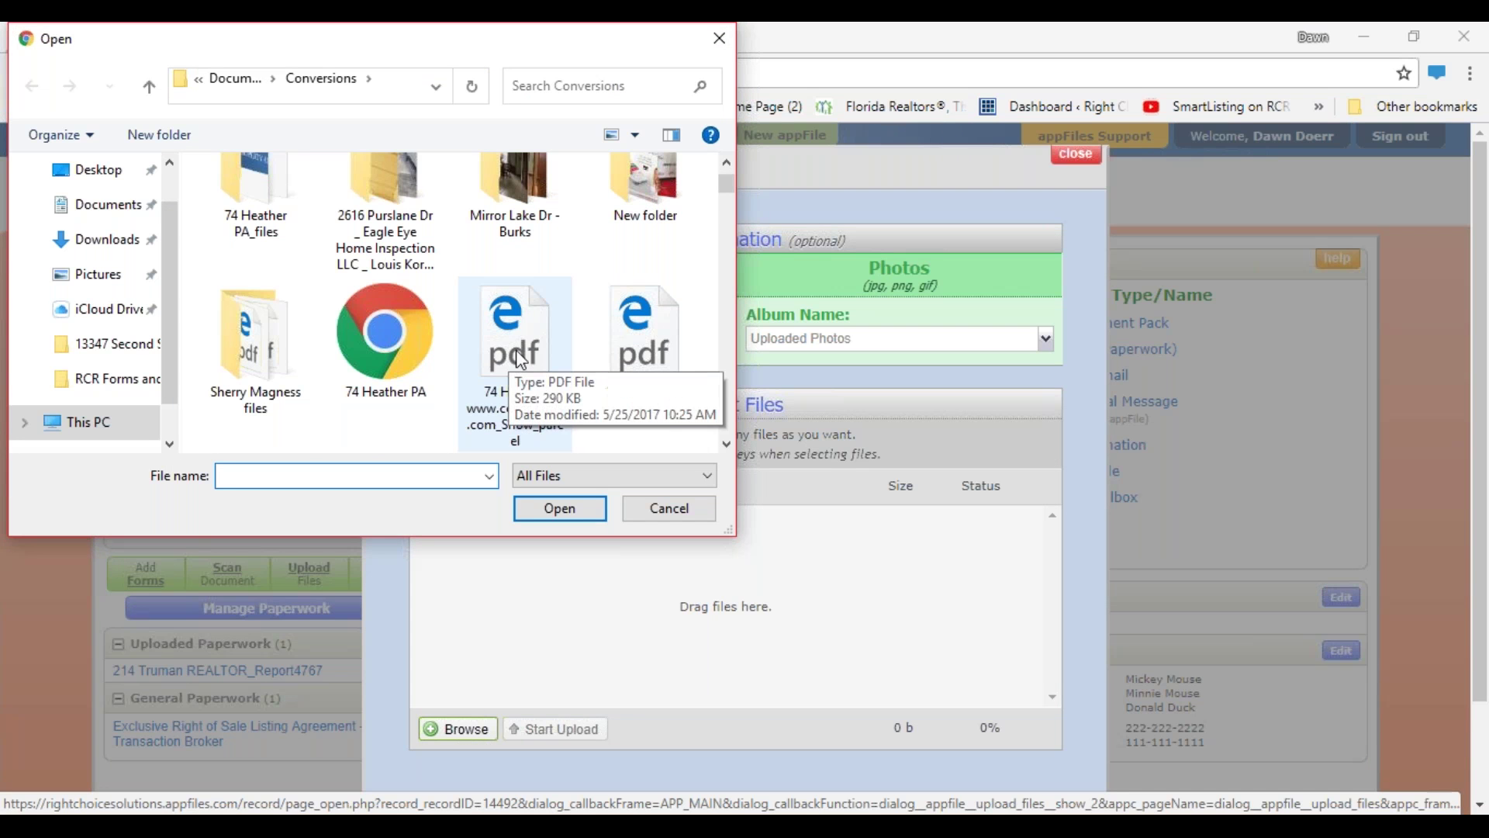
{"action": "scroll", "coordinate": [651, 361], "scroll_direction": "down", "scroll_amount": 5}
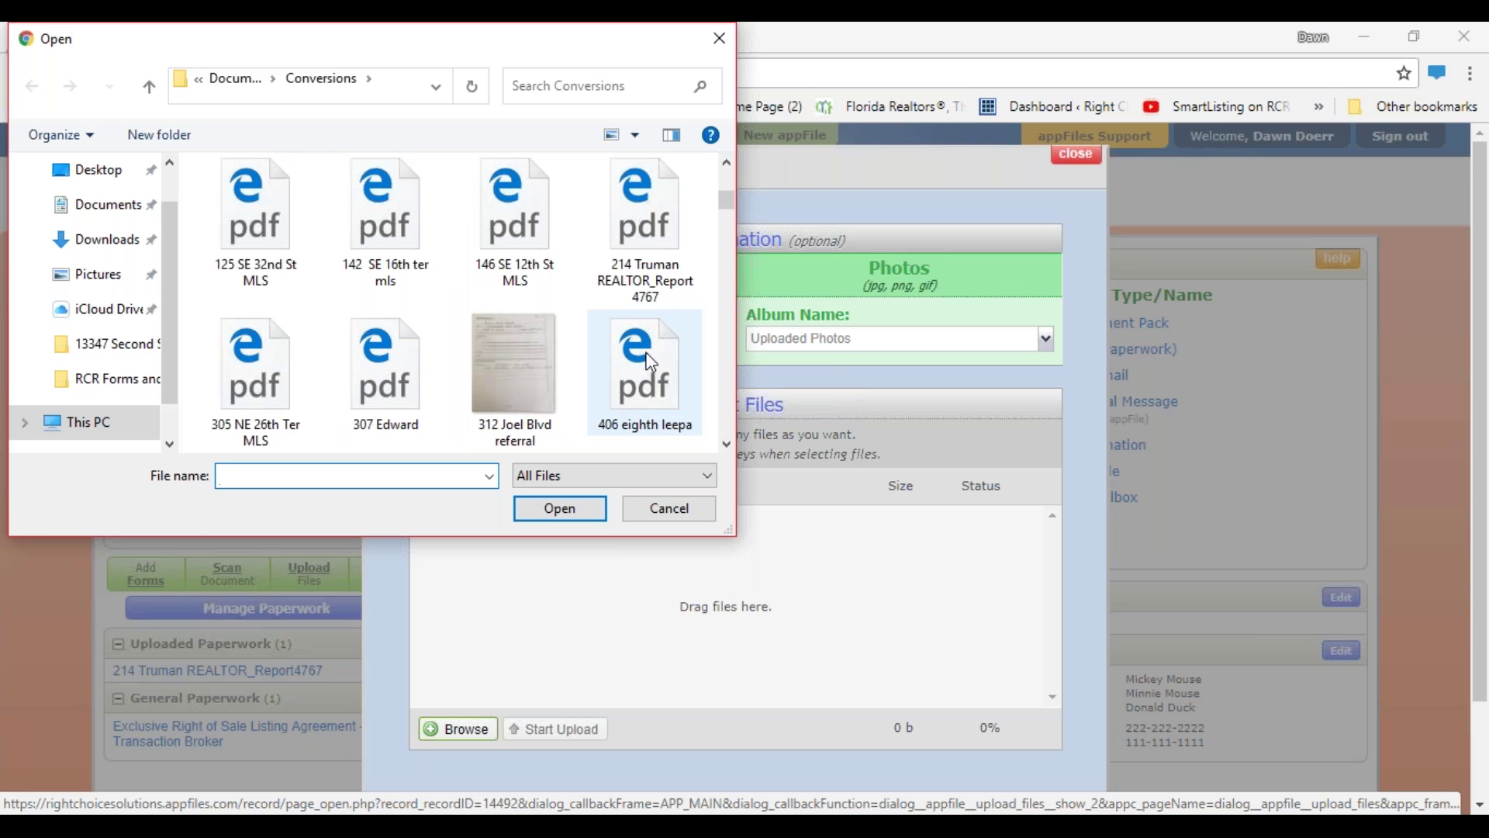
{"action": "scroll", "coordinate": [652, 363], "scroll_direction": "down", "scroll_amount": 2}
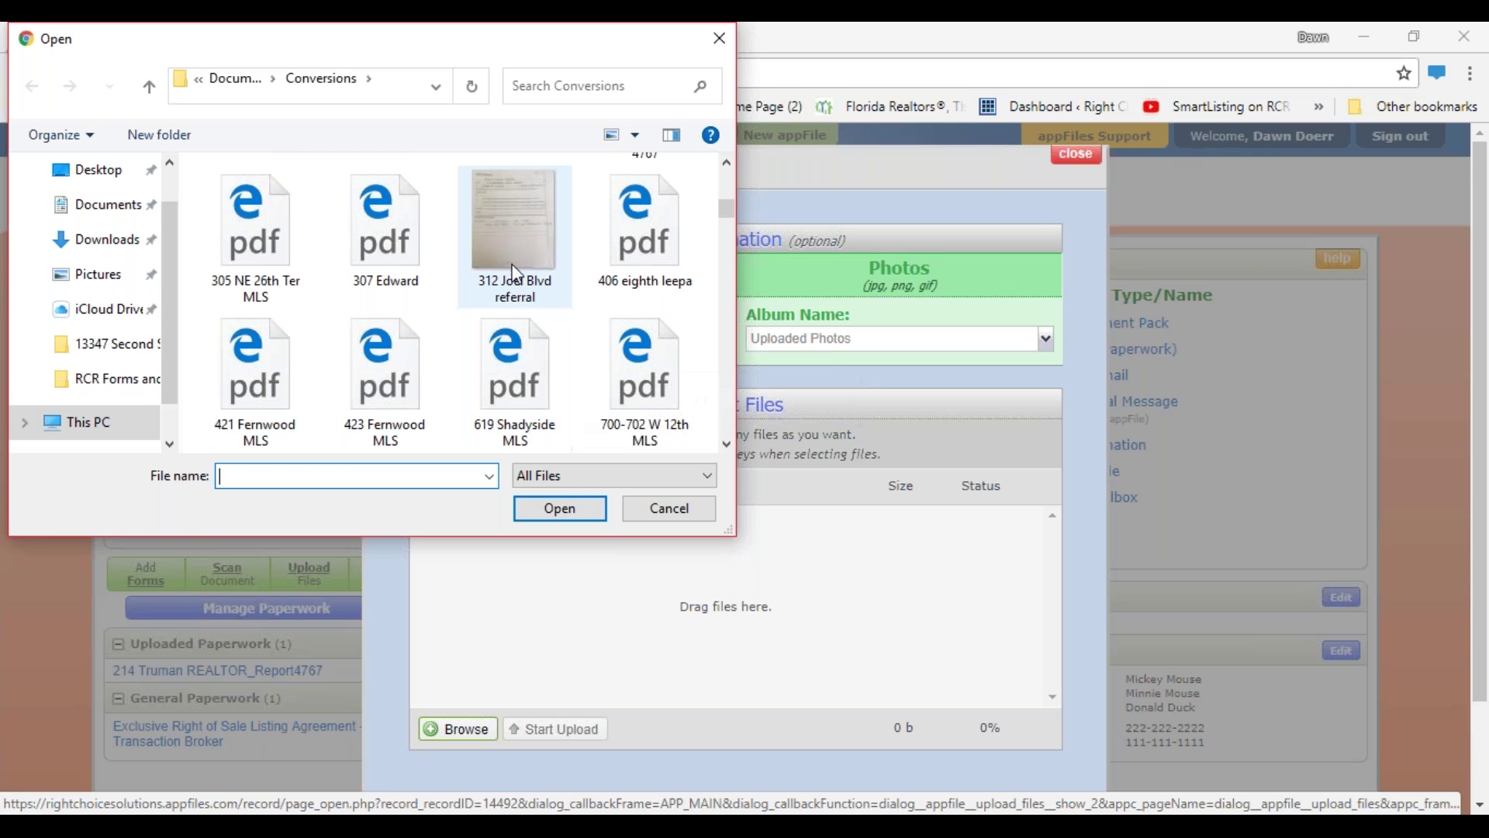
{"action": "left_click", "coordinate": [532, 243]}
{"action": "left_click", "coordinate": [574, 509]}
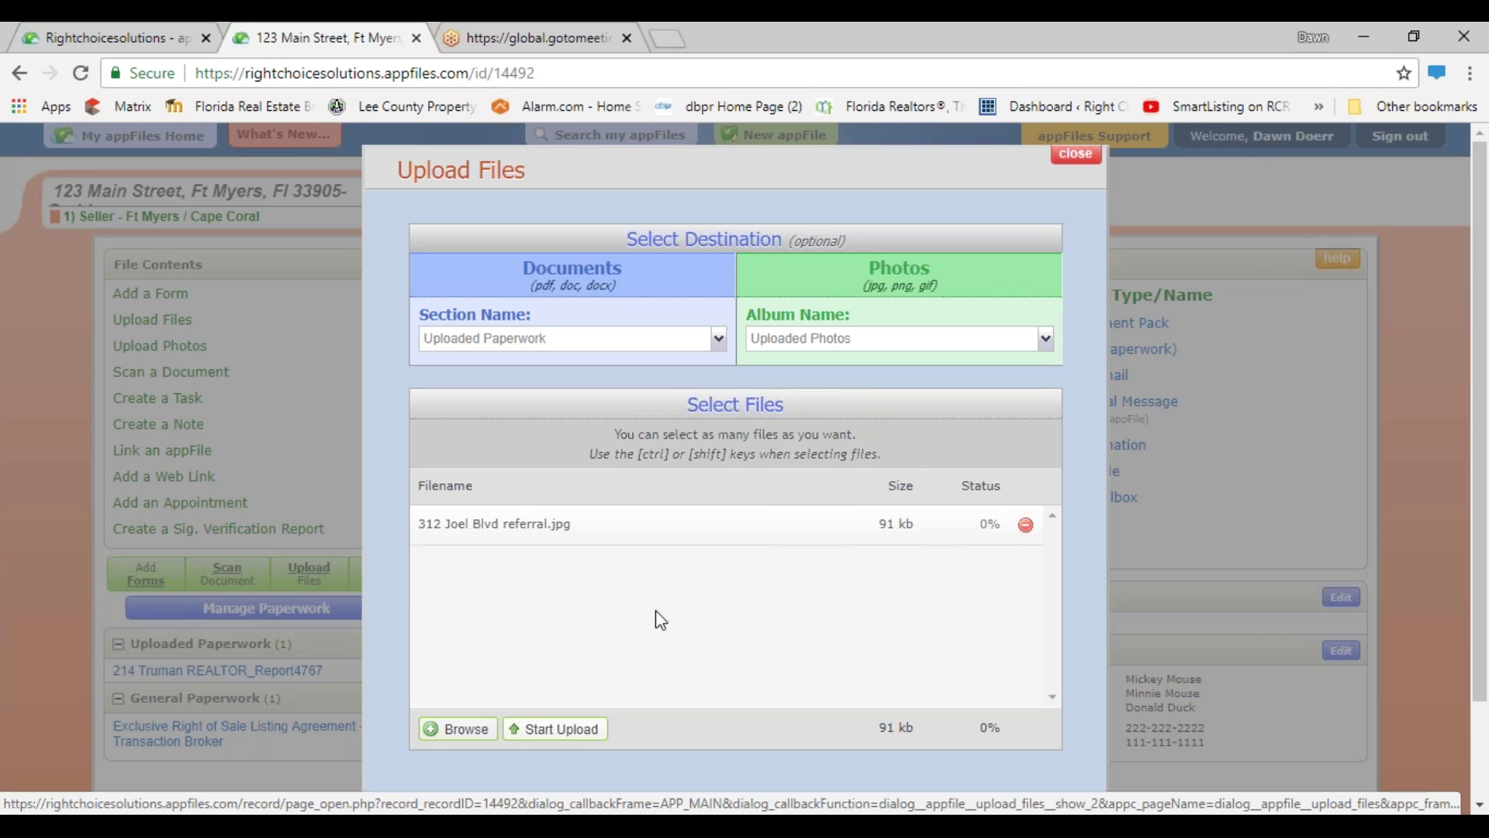
{"action": "left_click", "coordinate": [571, 733]}
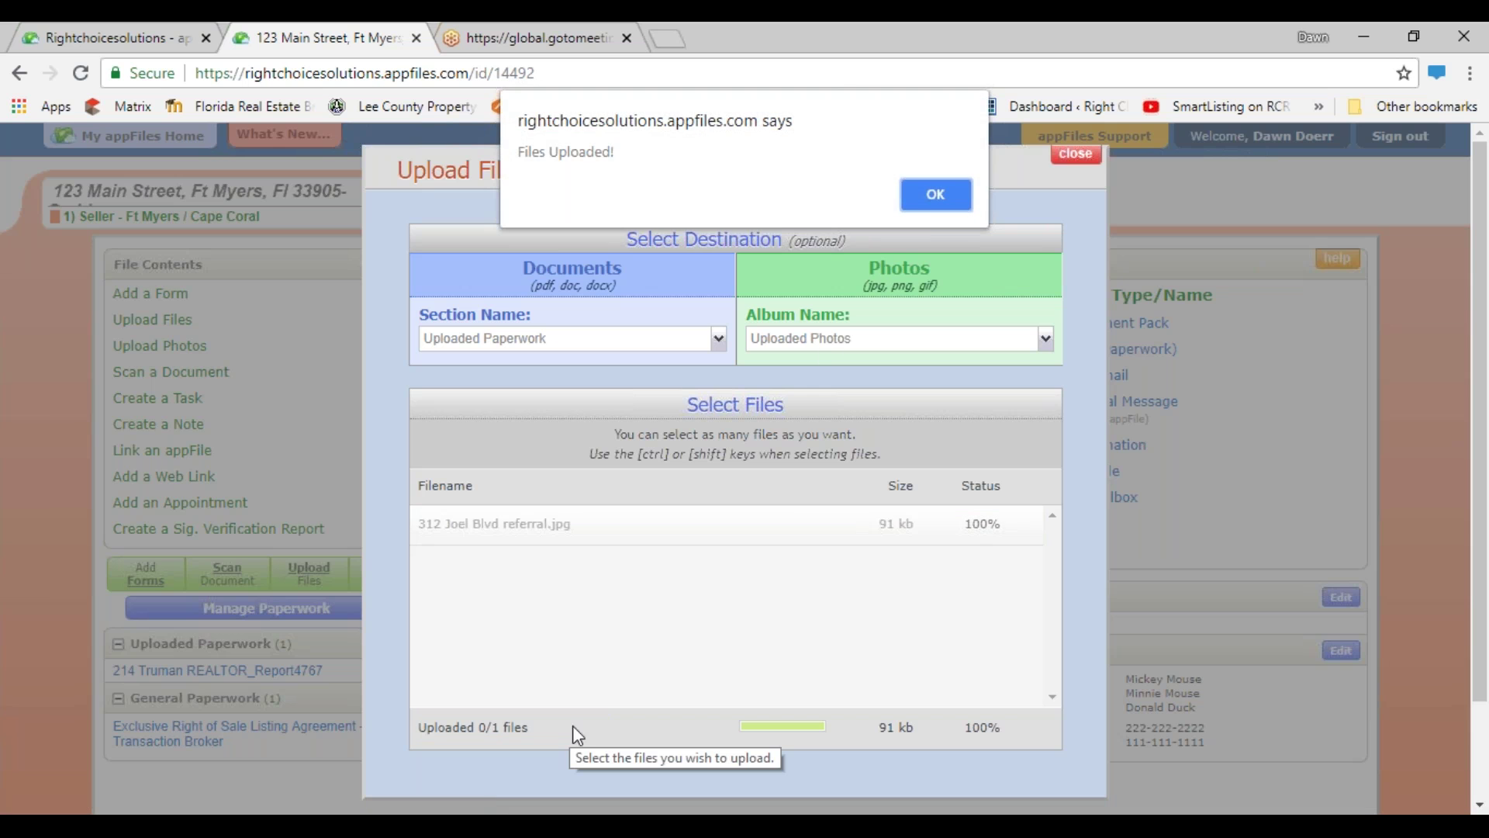
- Select the referral photo in Uploaded Photos and choose Convert Photos to document
{"action": "left_click", "coordinate": [921, 205]}
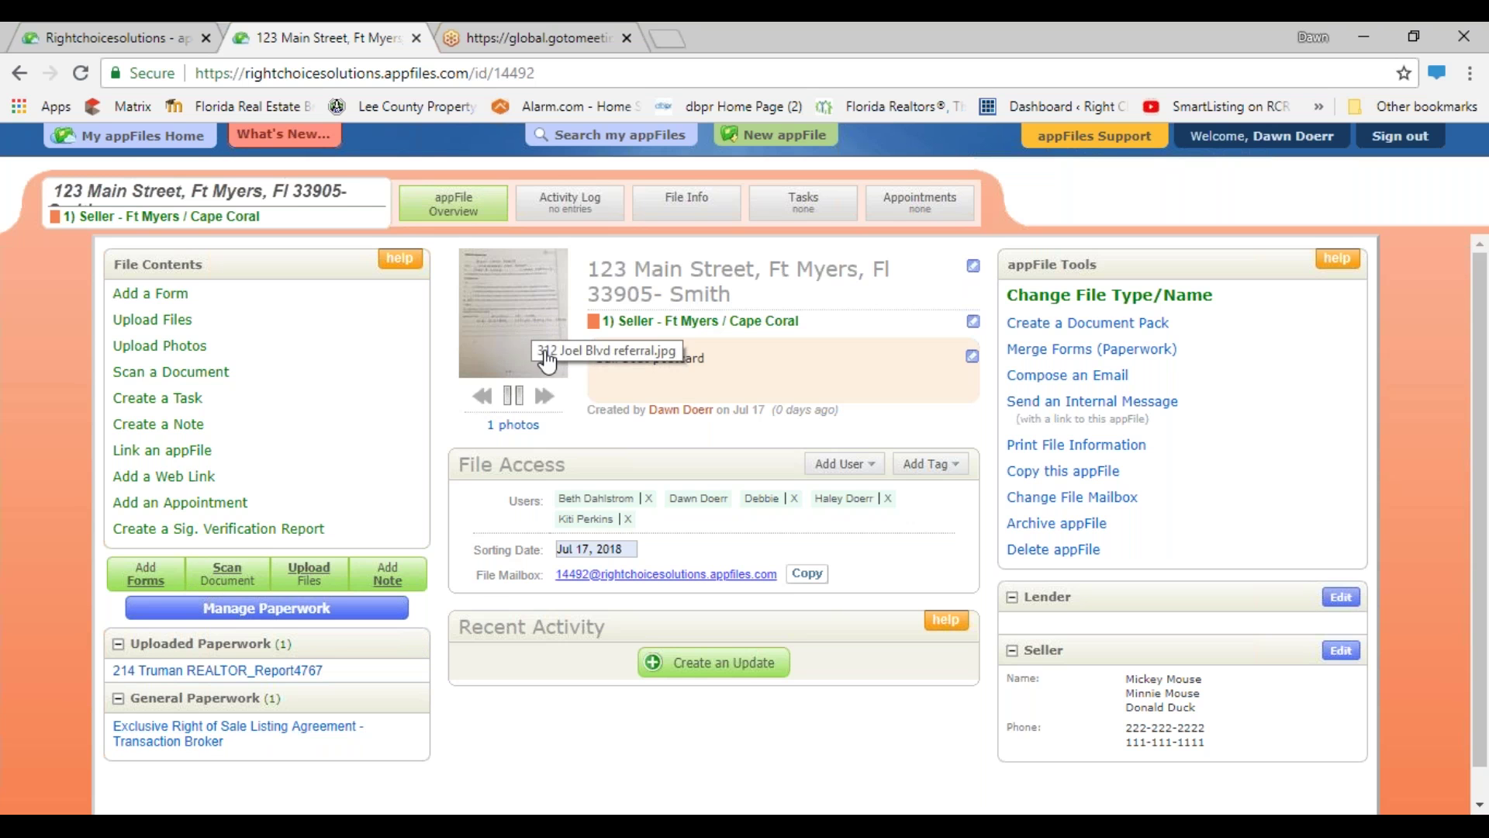
{"action": "left_click", "coordinate": [513, 424]}
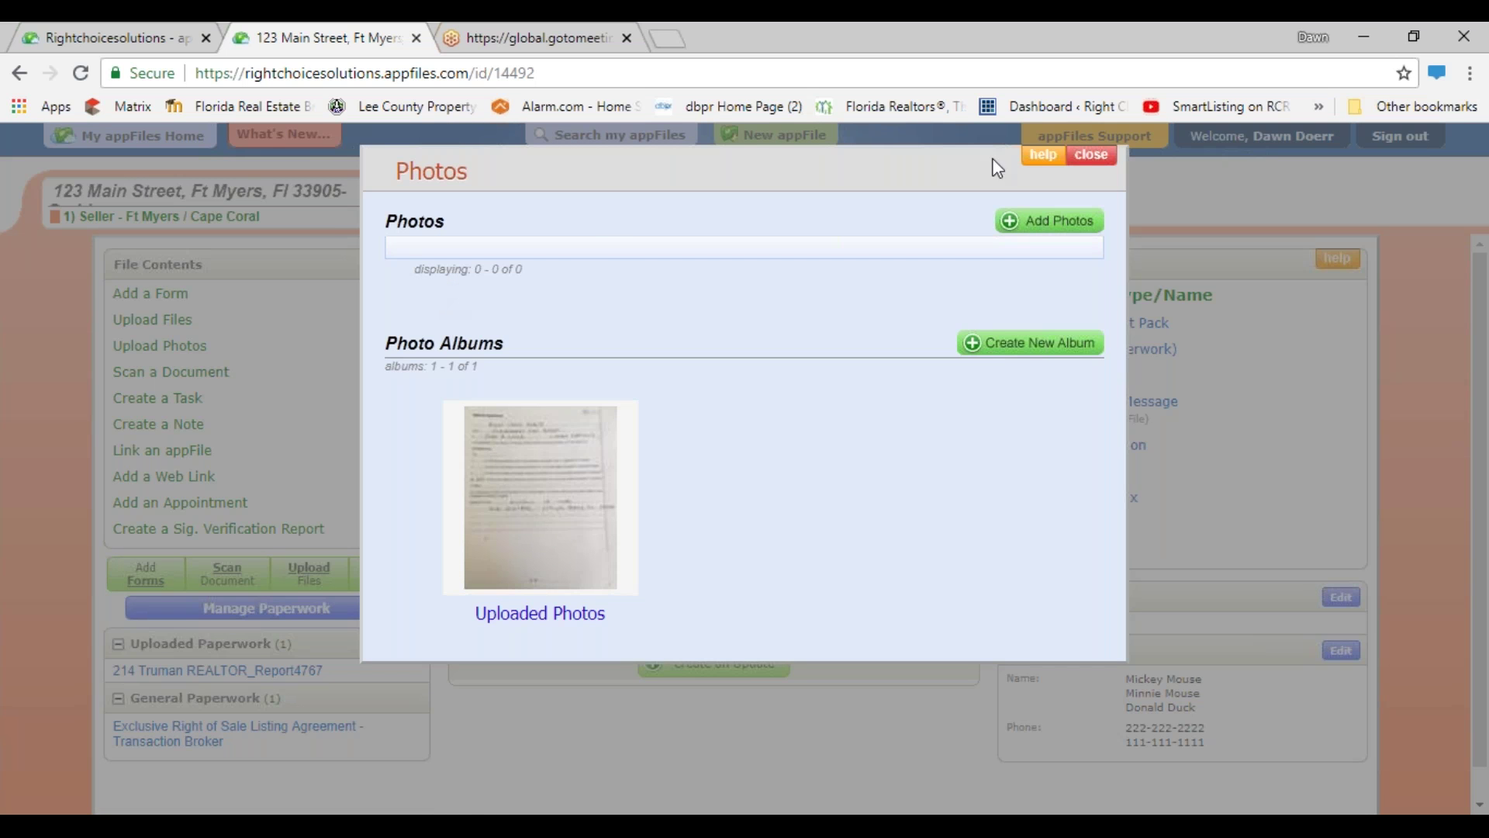
{"action": "left_click", "coordinate": [535, 614]}
{"action": "left_click", "coordinate": [451, 324]}
{"action": "left_click", "coordinate": [1056, 258]}
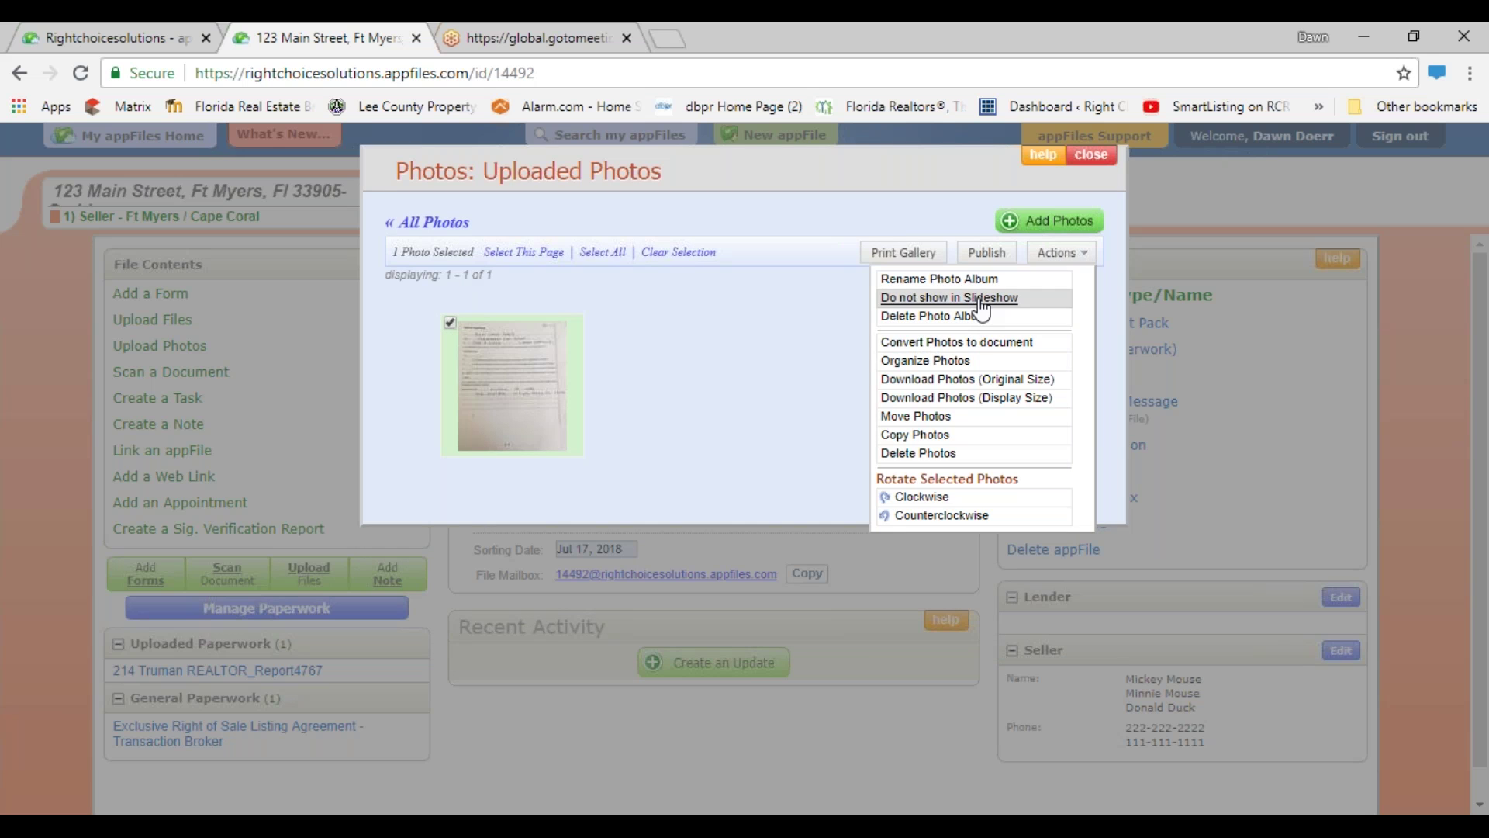
{"action": "left_click", "coordinate": [985, 344]}
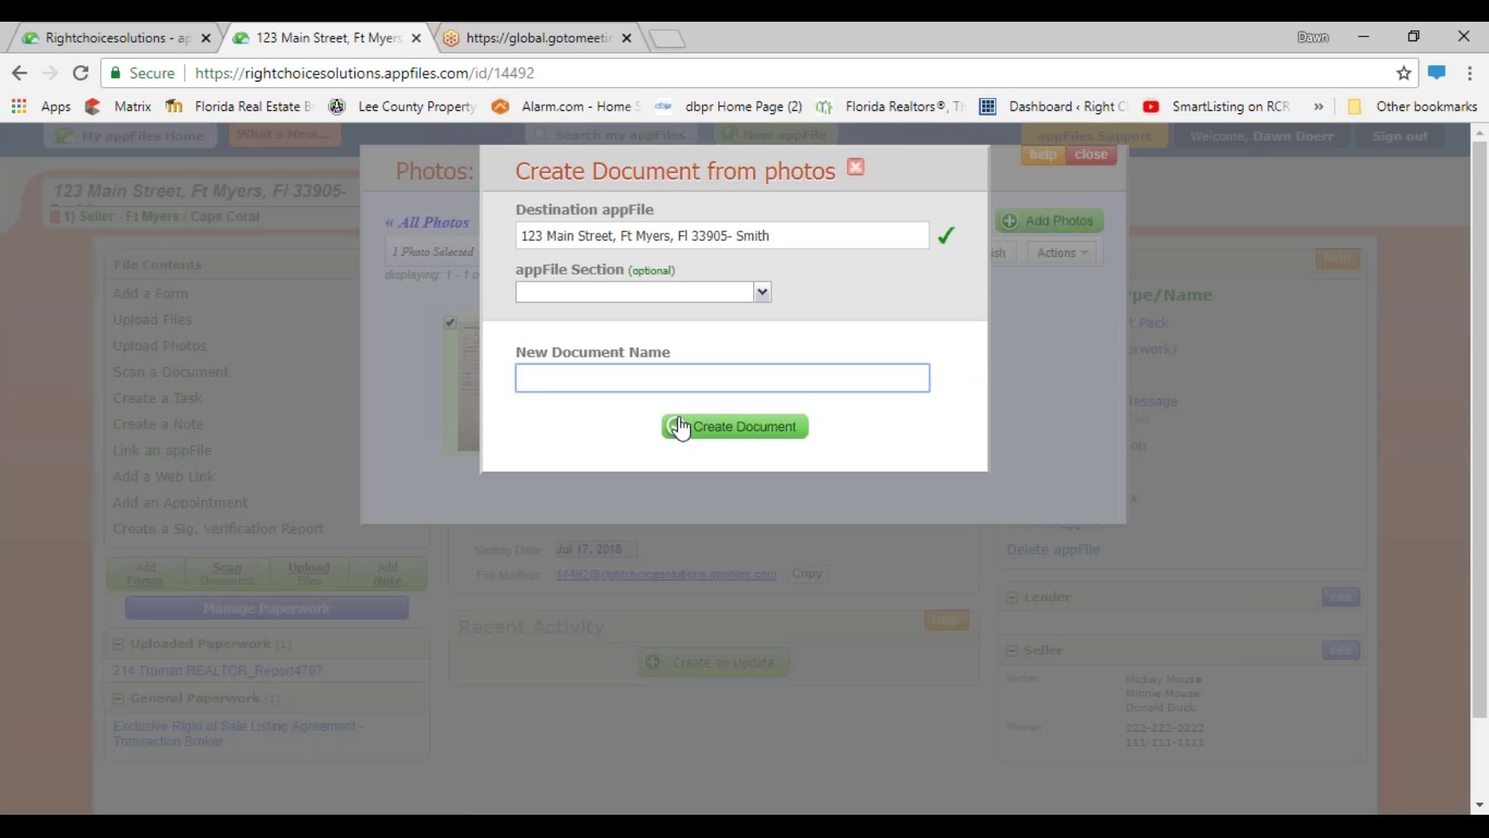
- Create a document named 'Referral Agreement' from the photo and scroll through it
{"action": "type", "text": "Referral Agreement"}
{"action": "left_click", "coordinate": [712, 428]}
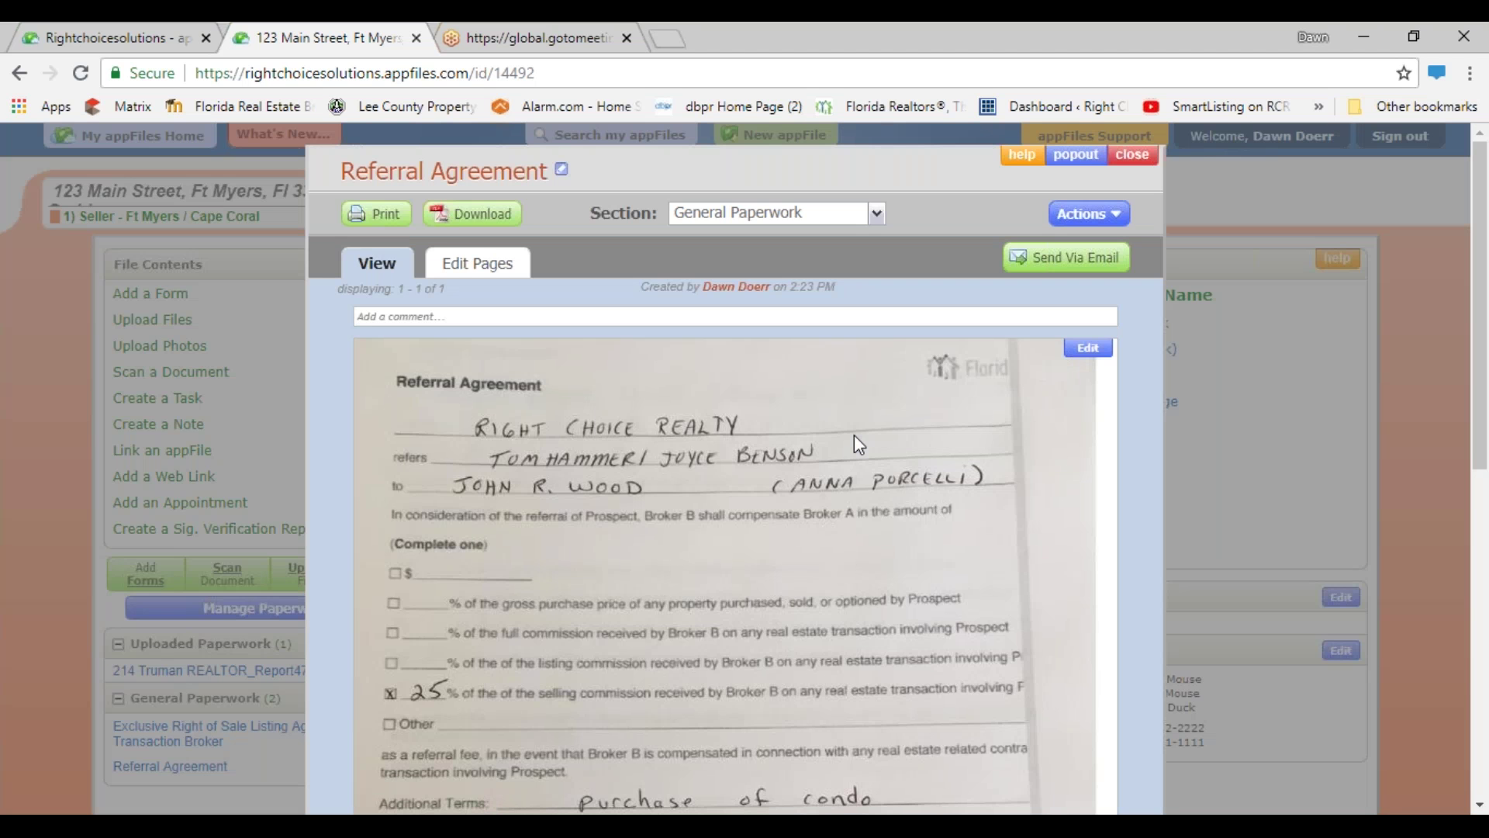
{"action": "scroll", "coordinate": [854, 437], "scroll_direction": "down", "scroll_amount": 2}
{"action": "scroll", "coordinate": [847, 483], "scroll_direction": "down", "scroll_amount": 1}
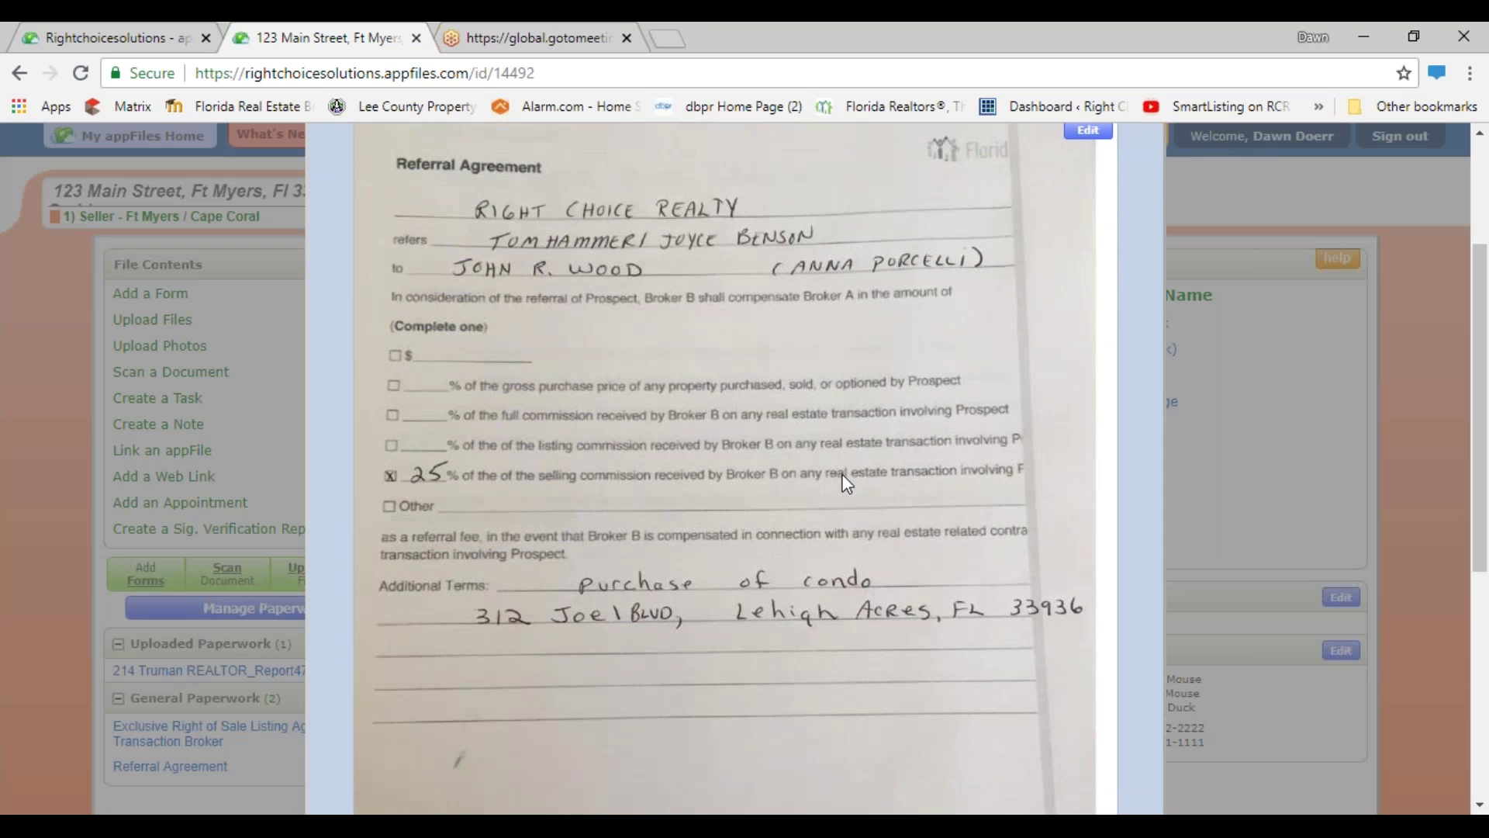
{"action": "scroll", "coordinate": [849, 481], "scroll_direction": "up", "scroll_amount": 2}
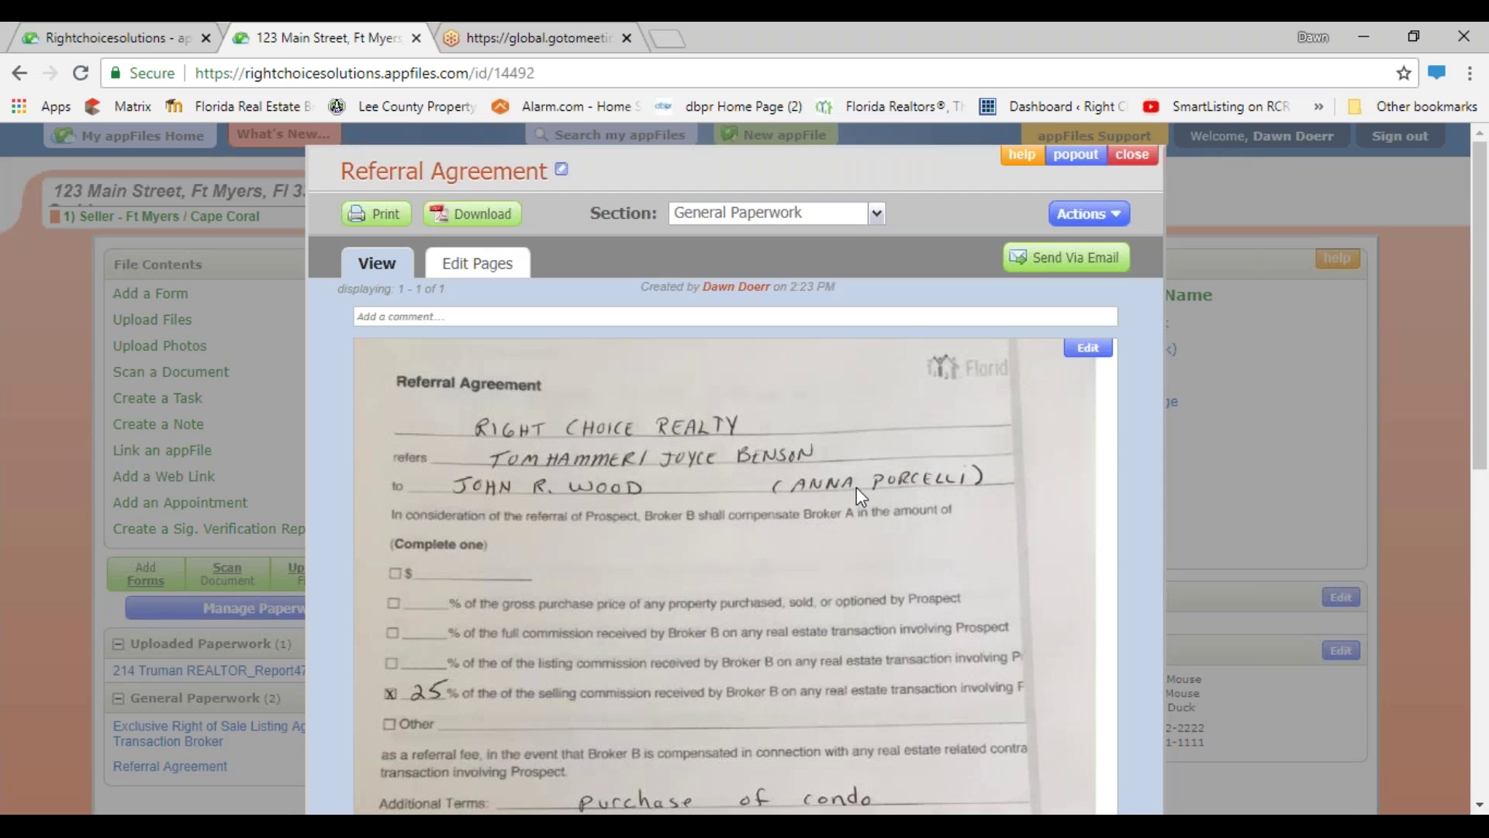
{"action": "scroll", "coordinate": [867, 508], "scroll_direction": "down", "scroll_amount": 2}
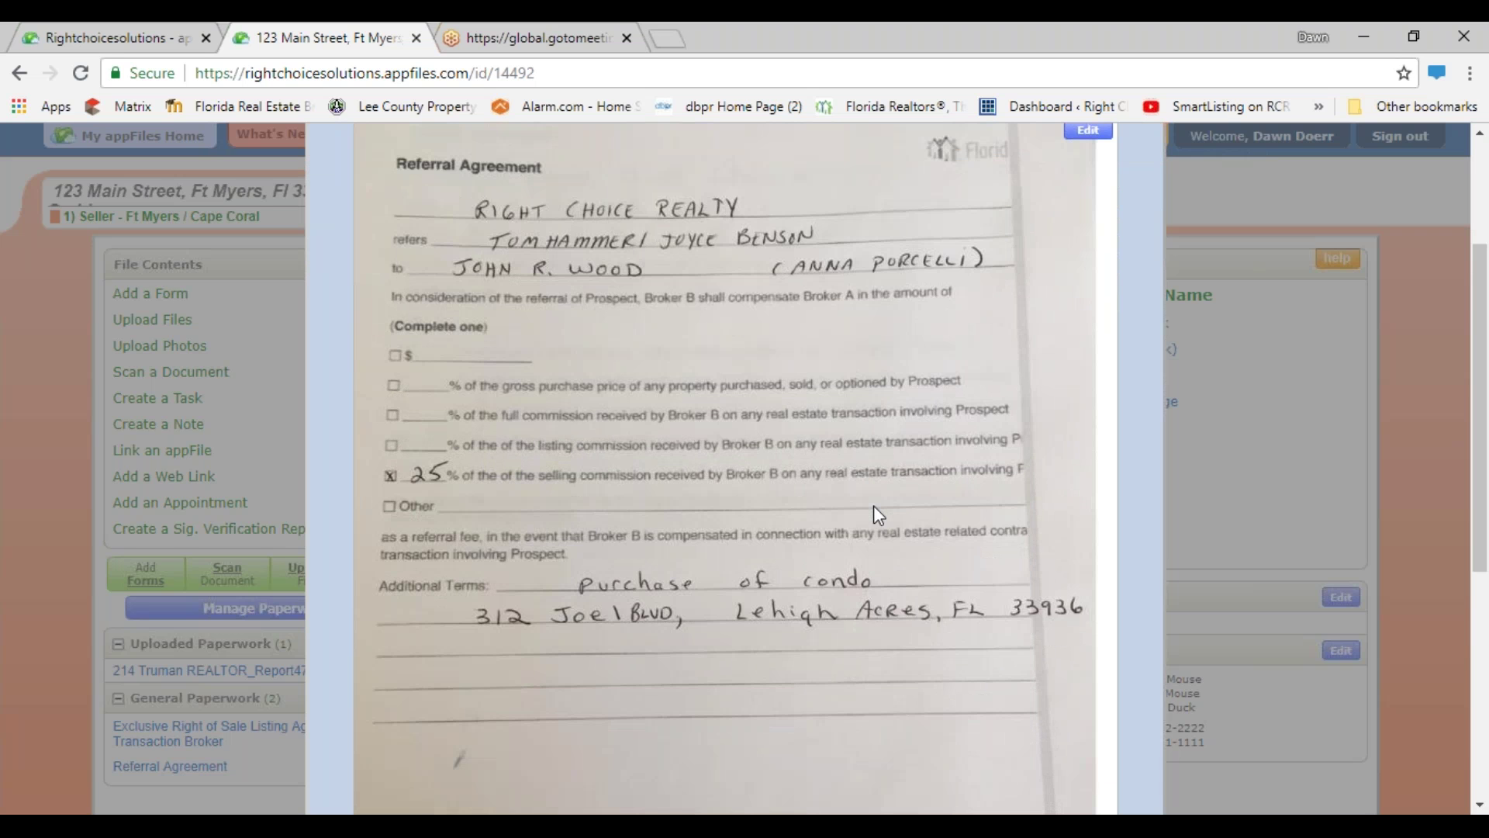
{"action": "scroll", "coordinate": [844, 508], "scroll_direction": "down", "scroll_amount": 4}
{"action": "scroll", "coordinate": [827, 530], "scroll_direction": "up", "scroll_amount": 6}
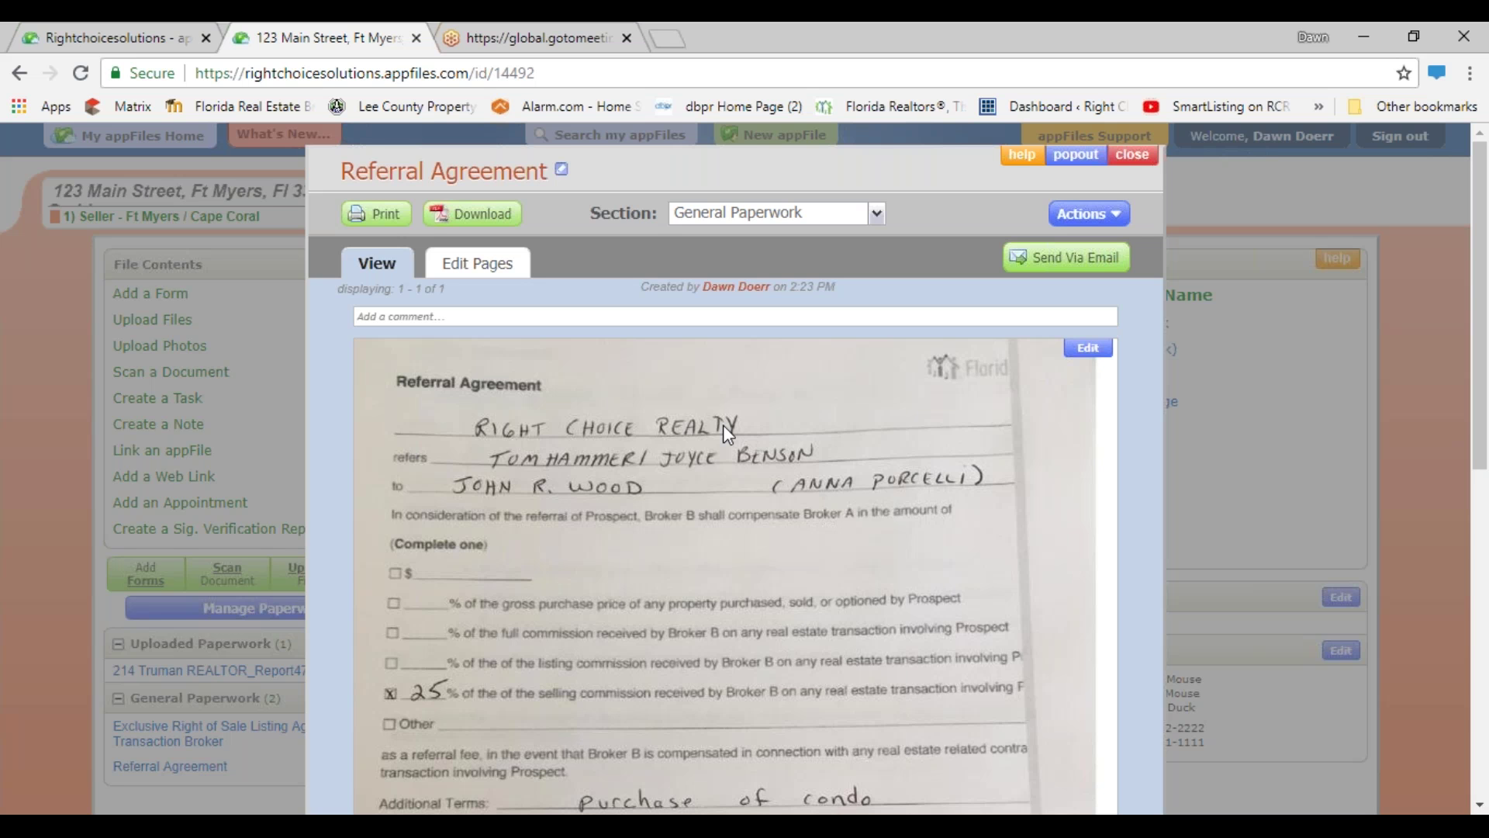
- Open the Referral Agreement page for editing and convert it to an editable format
{"action": "left_click", "coordinate": [1088, 349]}
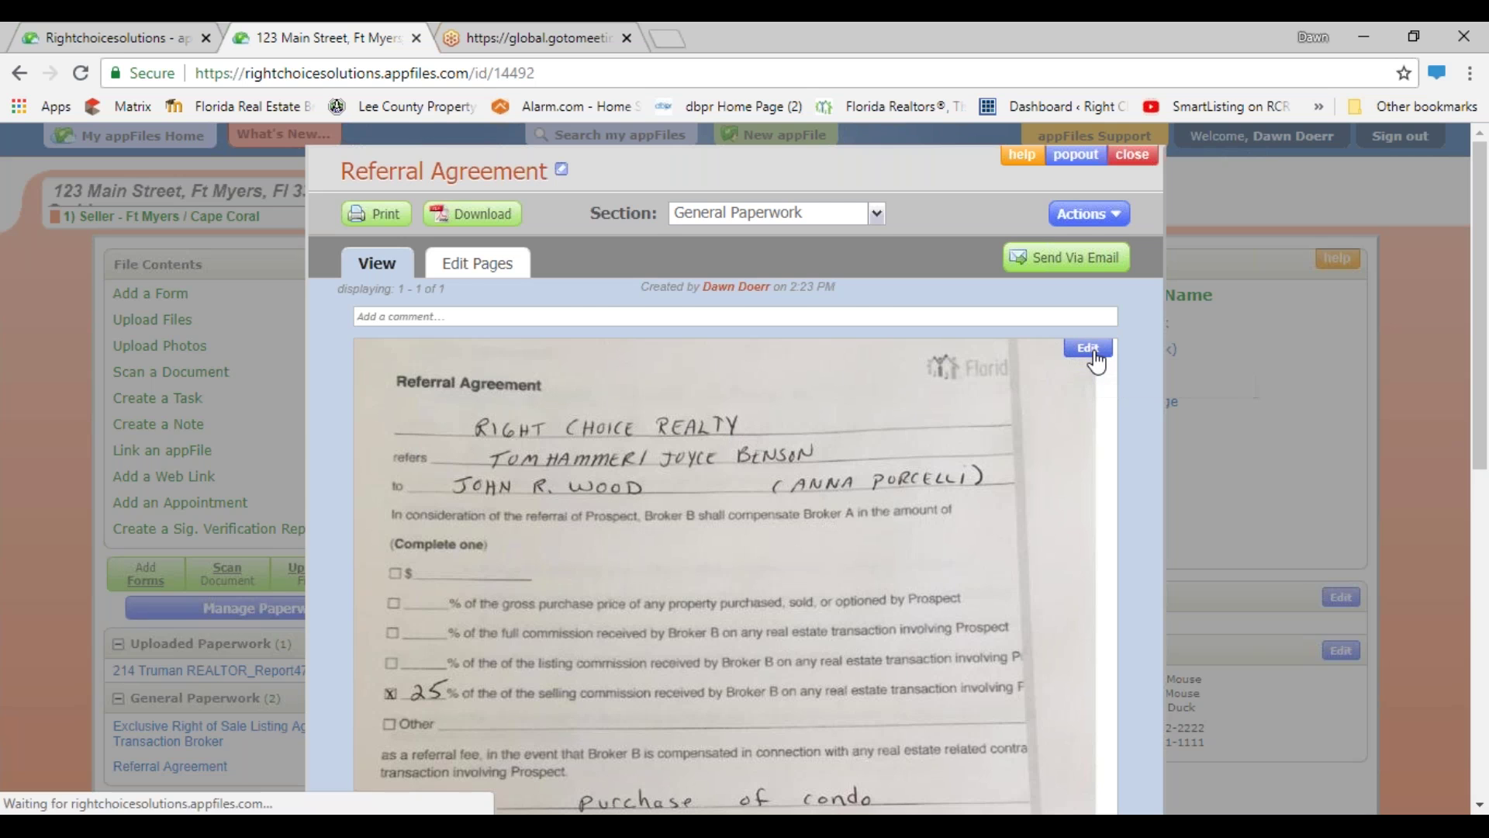
{"action": "left_click", "coordinate": [725, 607]}
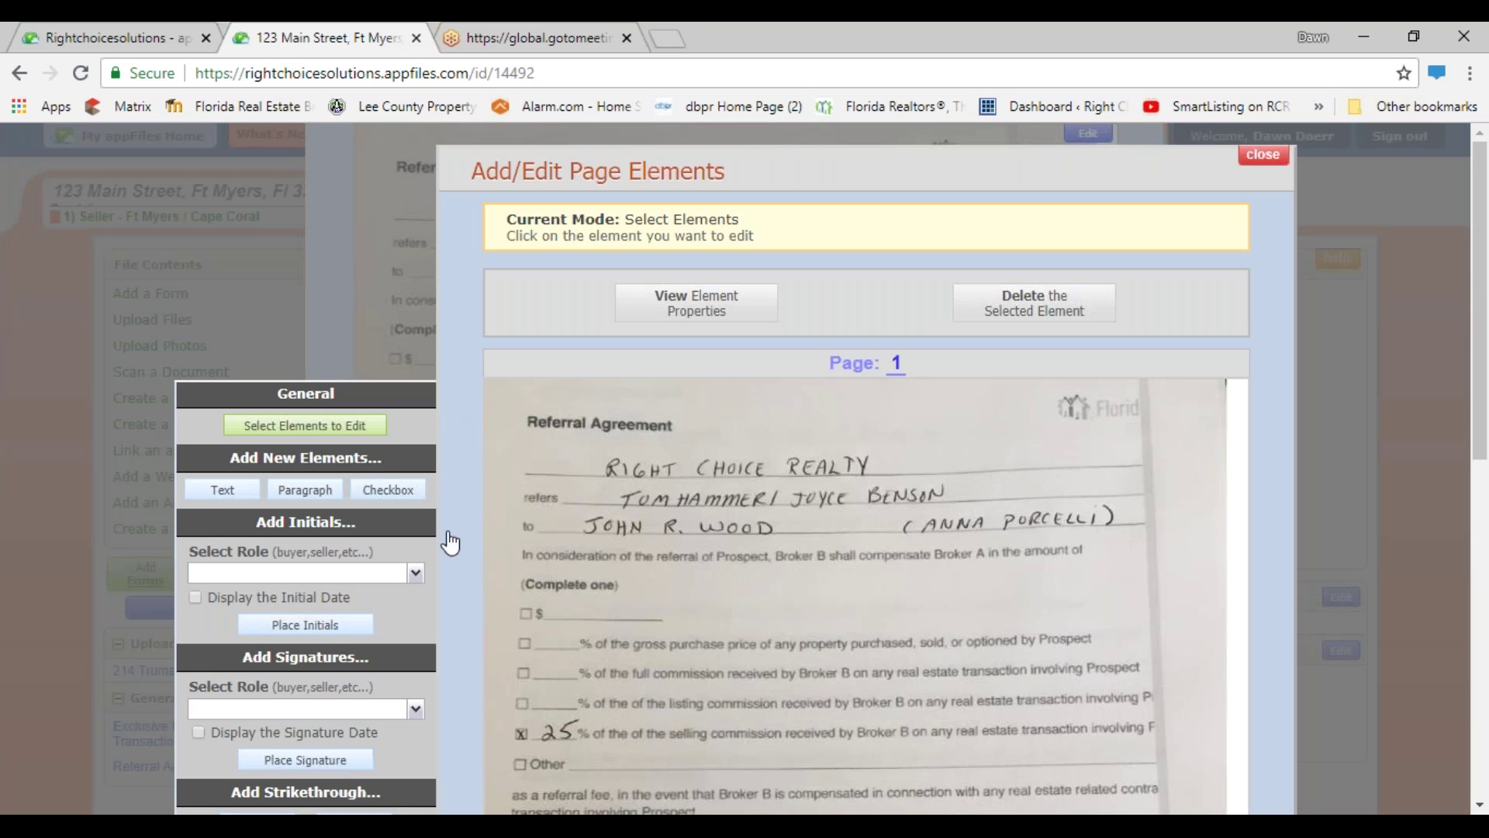
{"action": "scroll", "coordinate": [802, 462], "scroll_direction": "down", "scroll_amount": 1}
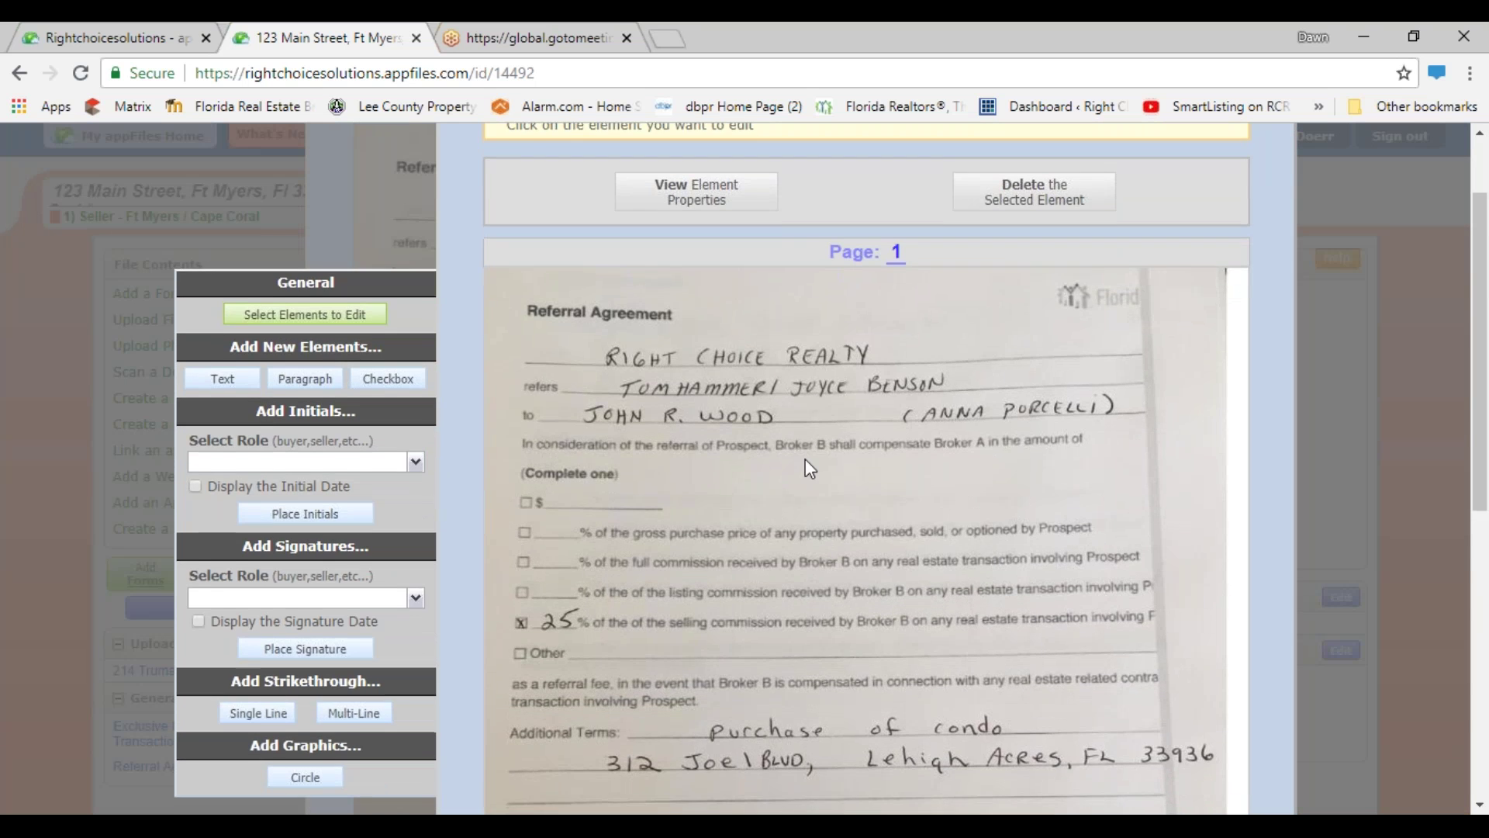
{"action": "scroll", "coordinate": [805, 458], "scroll_direction": "down", "scroll_amount": 3}
{"action": "scroll", "coordinate": [805, 459], "scroll_direction": "up", "scroll_amount": 2}
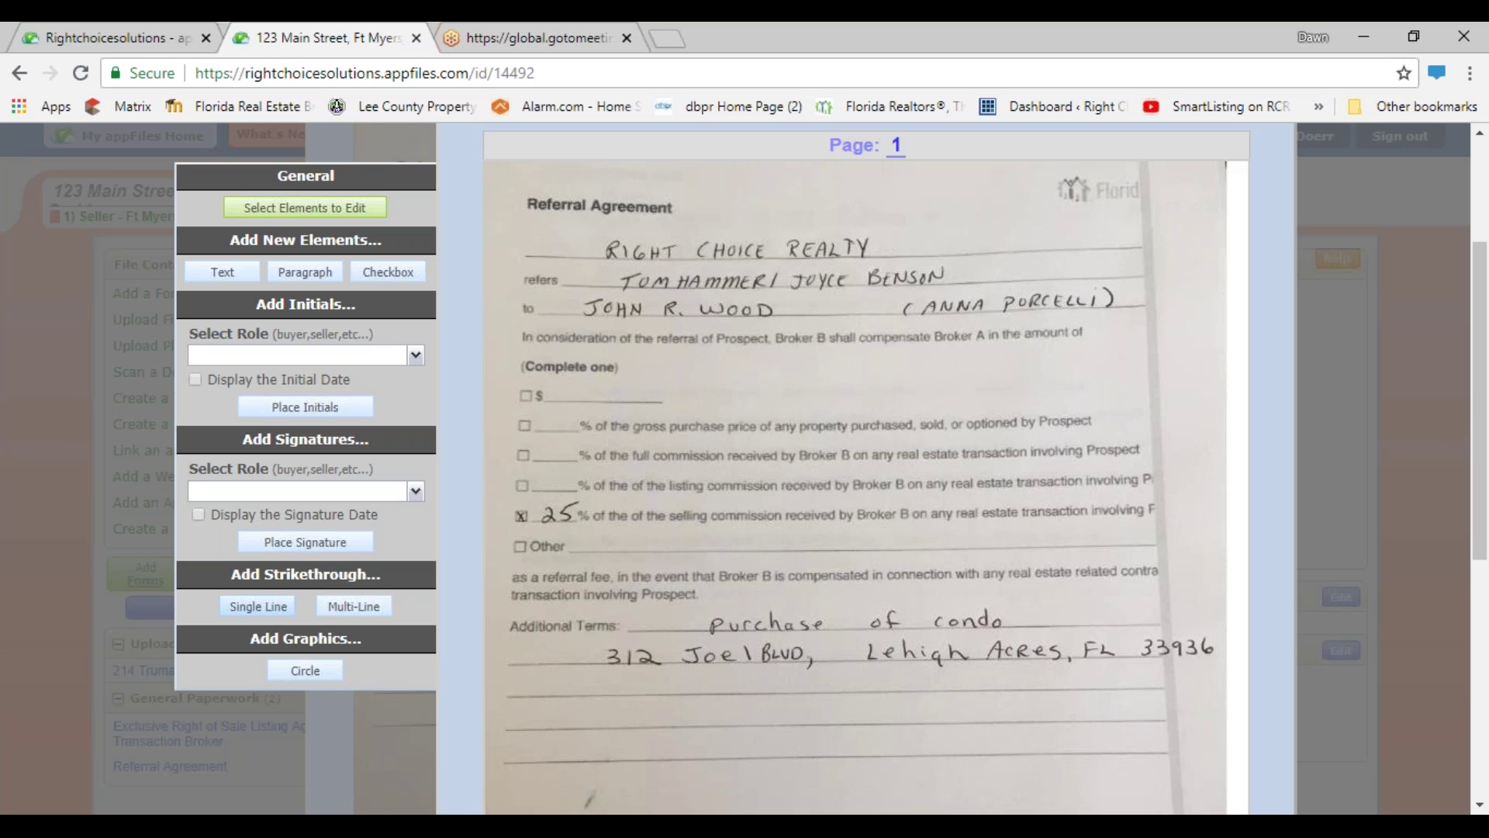
- Strike through the handwritten 25 on the selling-commission line with a single line
{"action": "left_click", "coordinate": [256, 607]}
{"action": "left_click", "coordinate": [533, 514]}
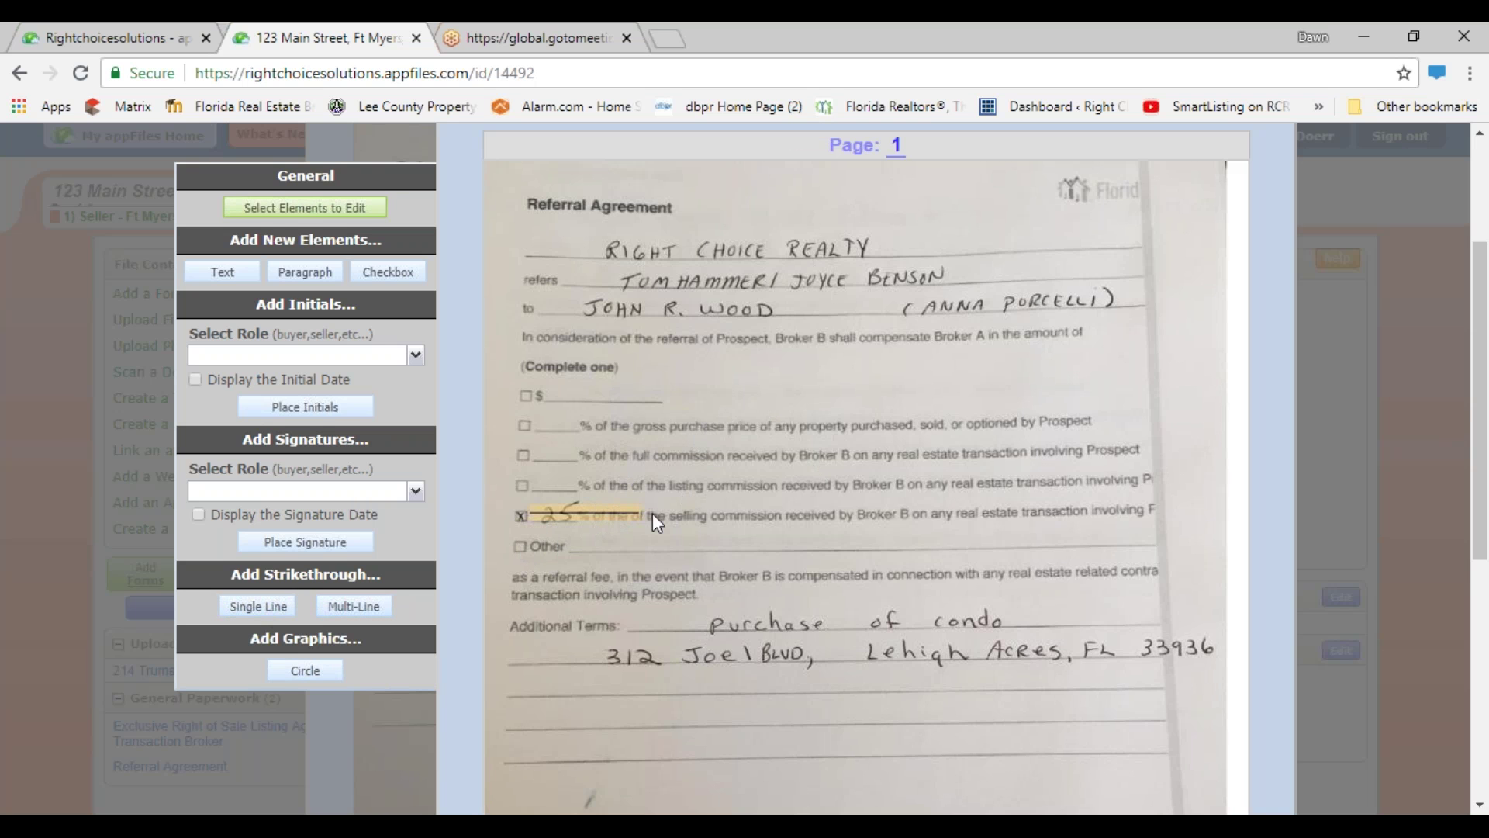
{"action": "left_click_drag", "start_coordinate": [636, 513], "coordinate": [574, 518]}
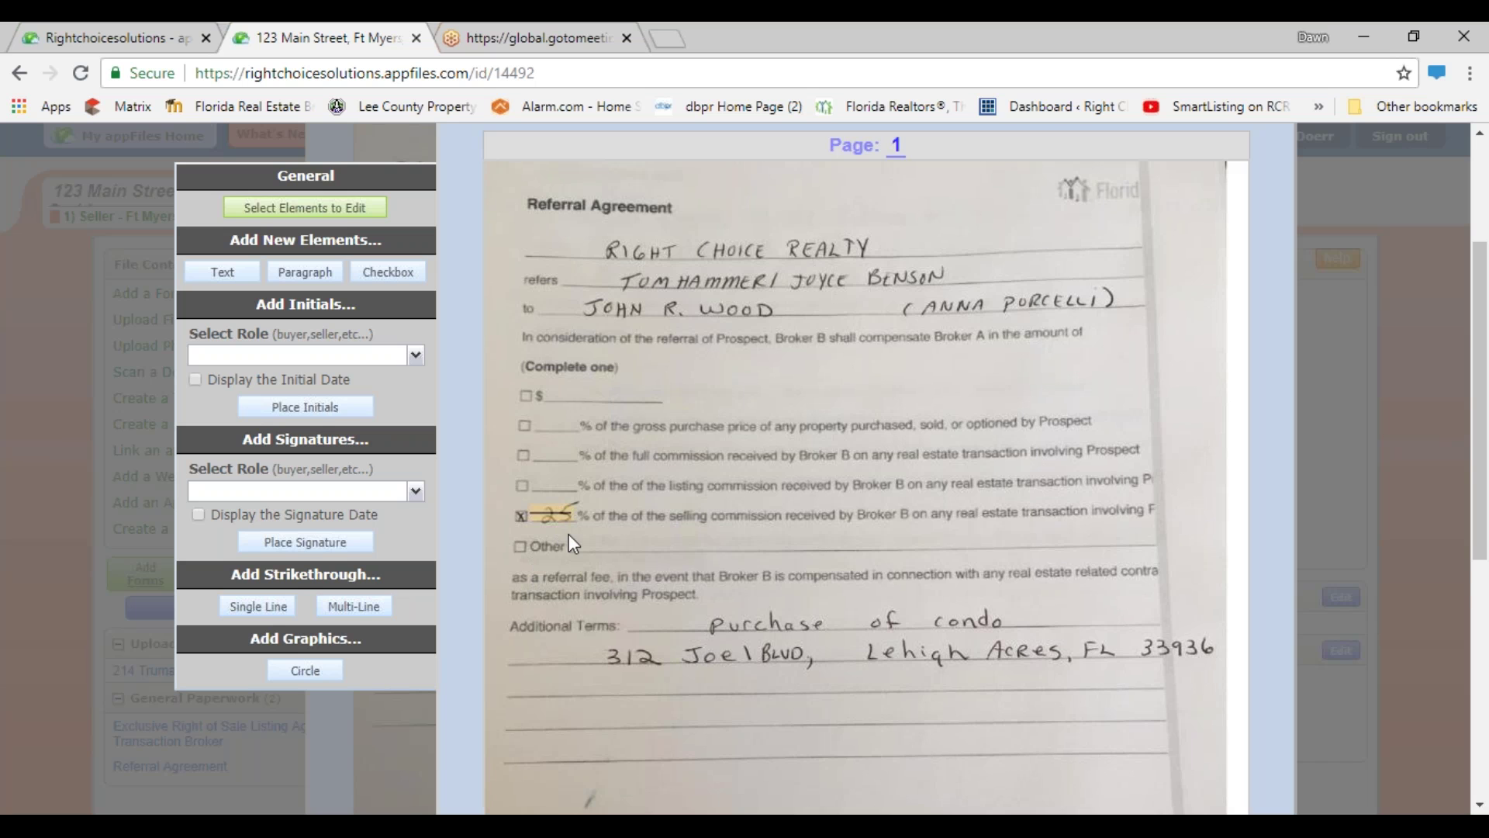
{"action": "left_click", "coordinate": [561, 740]}
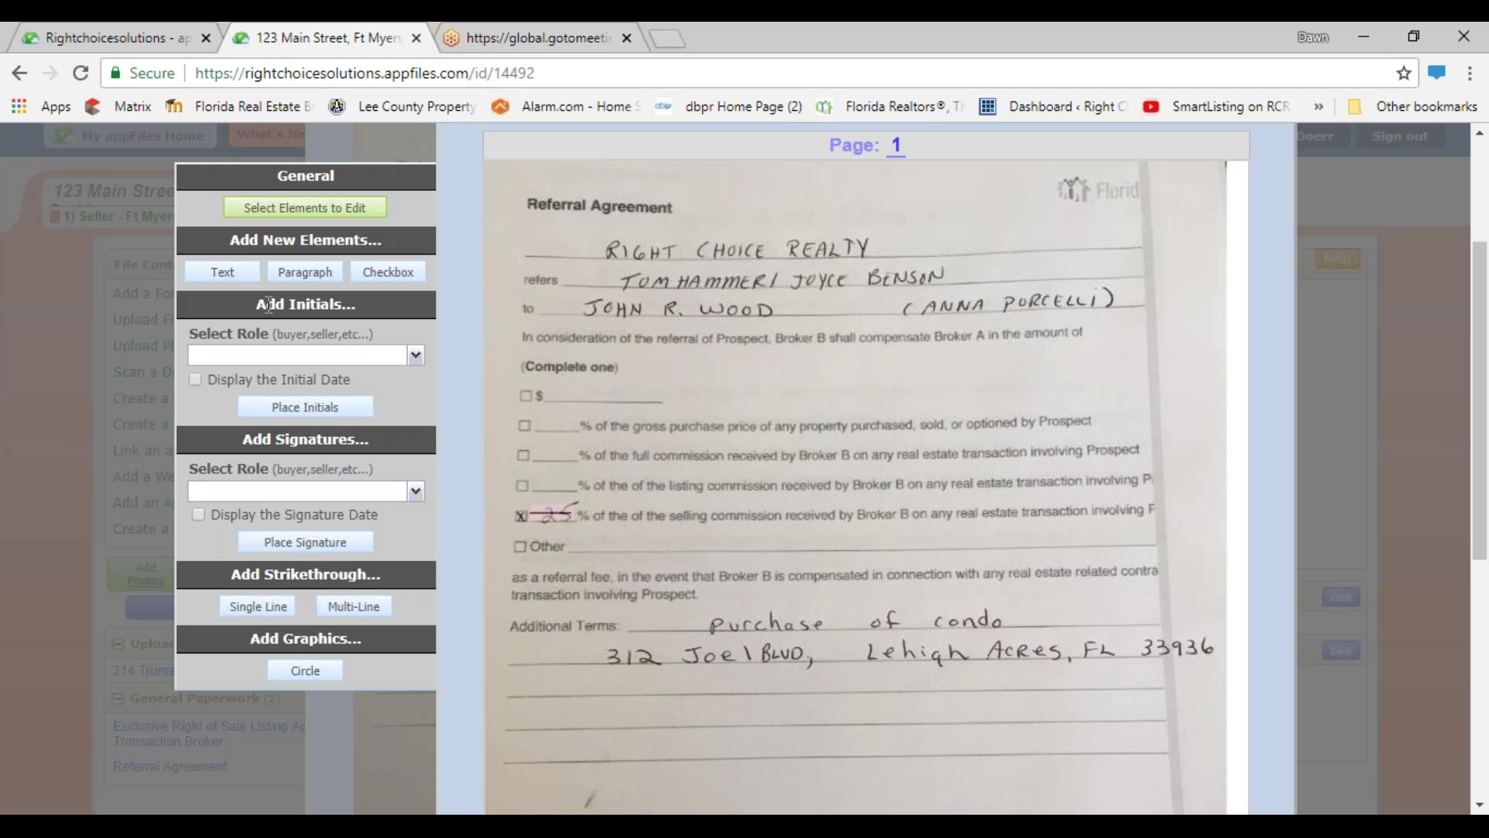
- Add a '90%' text element and position it under the struck-through 25
{"action": "left_click", "coordinate": [240, 283]}
{"action": "left_click", "coordinate": [580, 538]}
{"action": "left_click", "coordinate": [646, 265]}
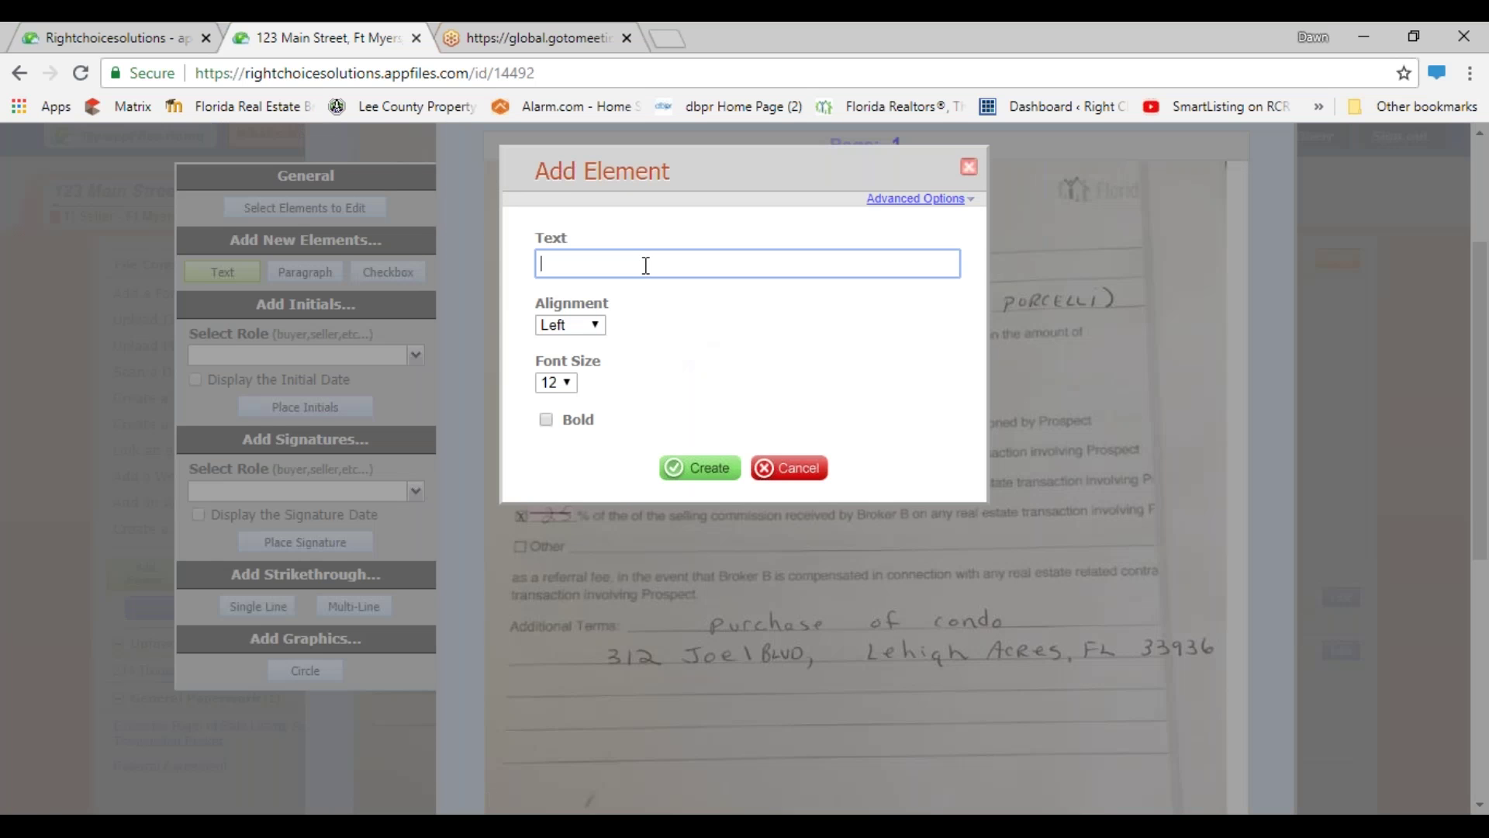
{"action": "type", "text": "90%"}
{"action": "left_click", "coordinate": [701, 468]}
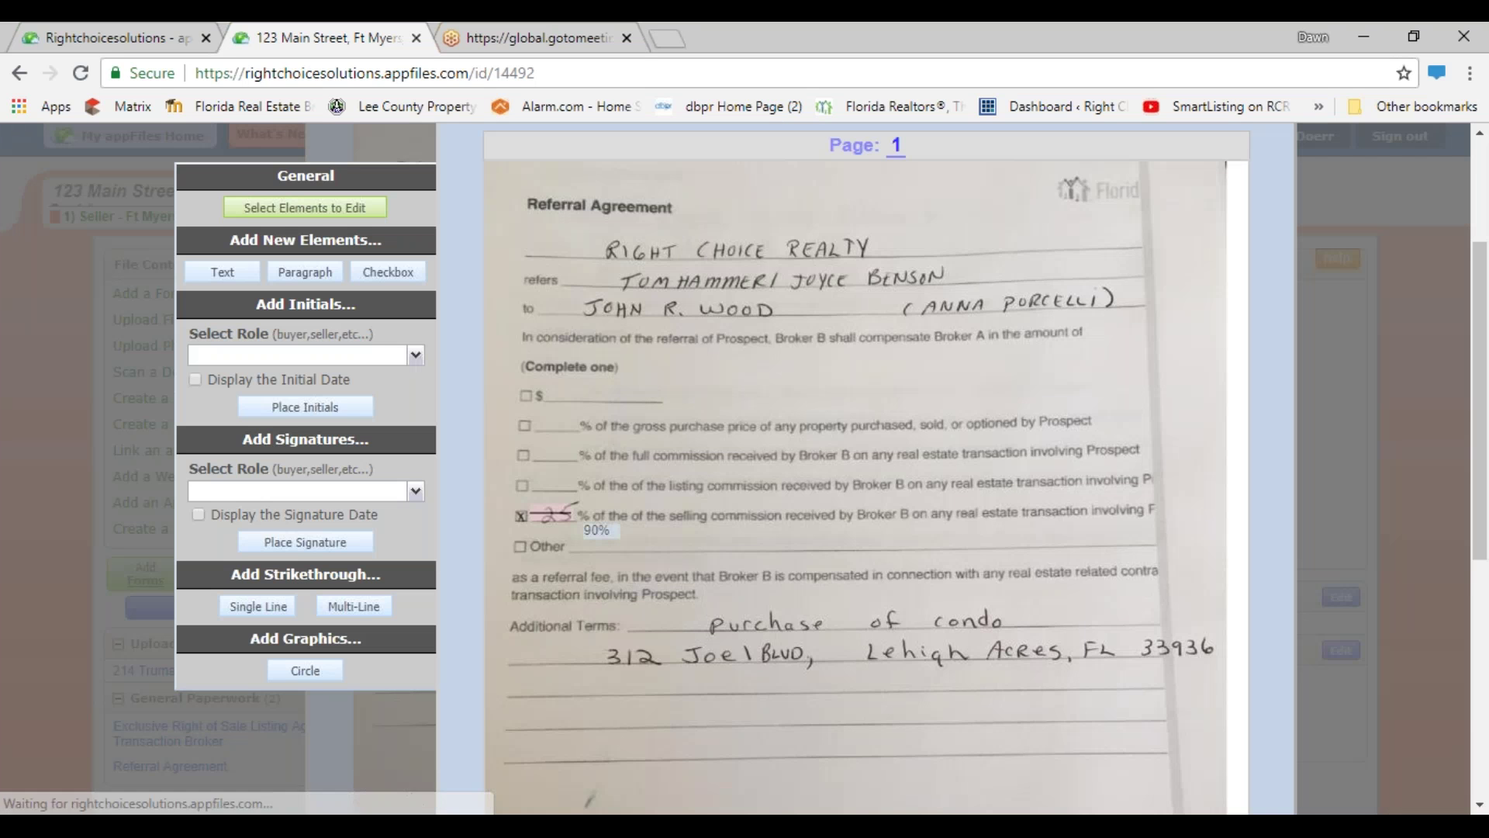
{"action": "left_click_drag", "start_coordinate": [596, 530], "coordinate": [546, 532]}
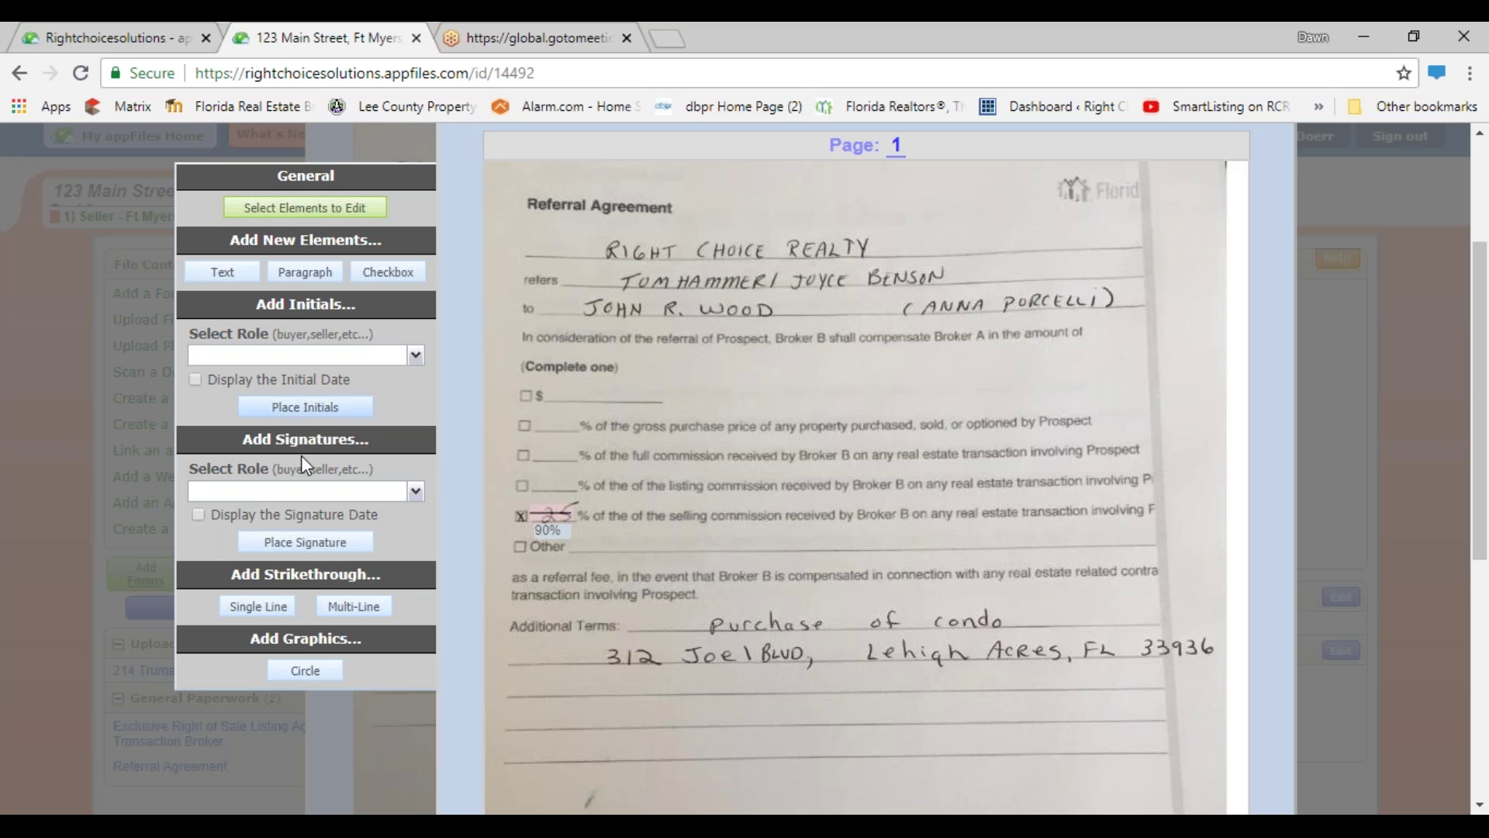
- Place an Agent Initials box beside the Other option below the 90% note
{"action": "left_click", "coordinate": [415, 356]}
{"action": "left_click", "coordinate": [235, 404]}
{"action": "left_click", "coordinate": [260, 408]}
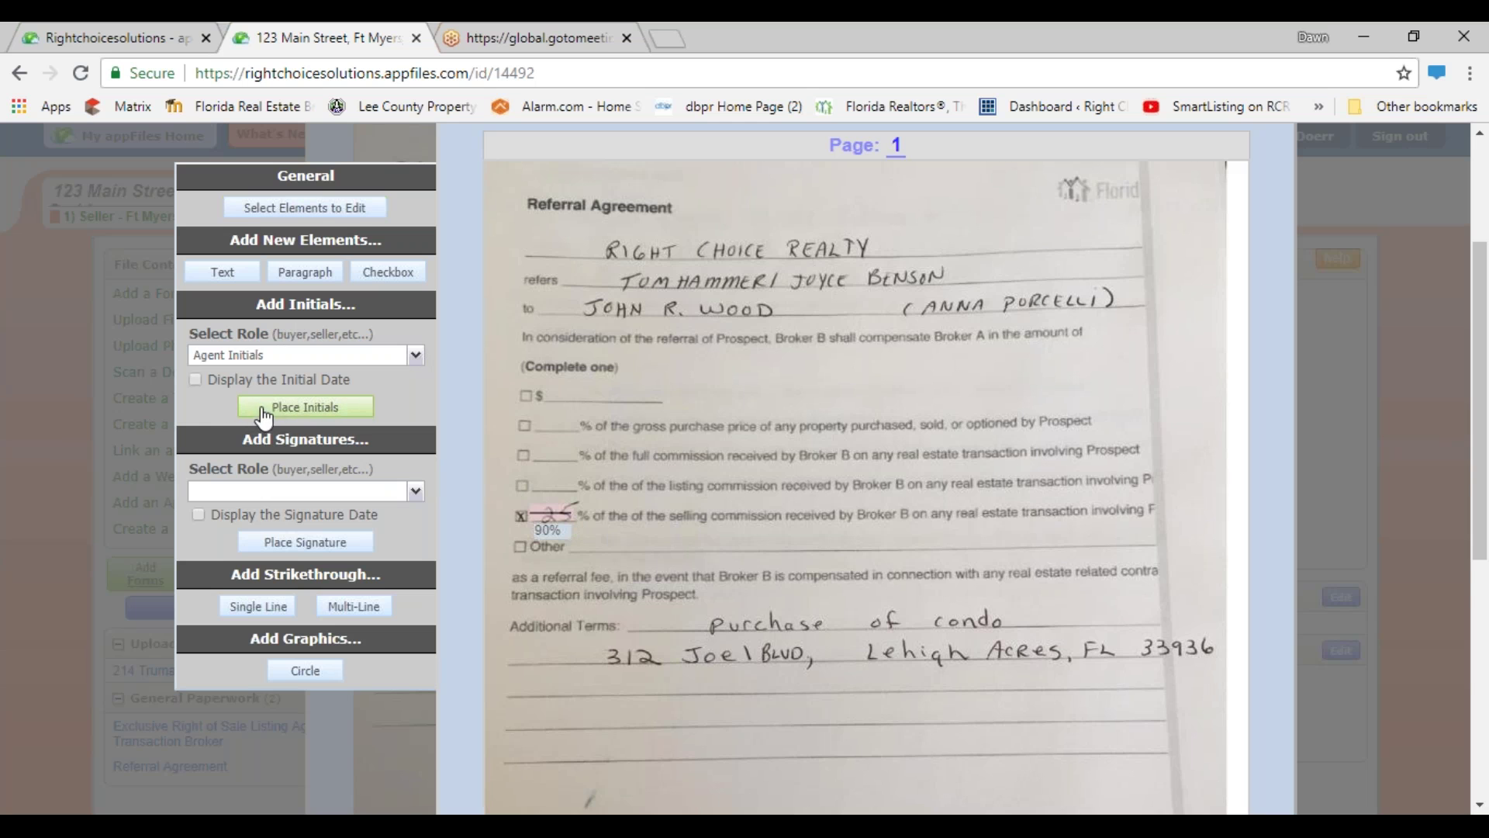
{"action": "left_click", "coordinate": [576, 554]}
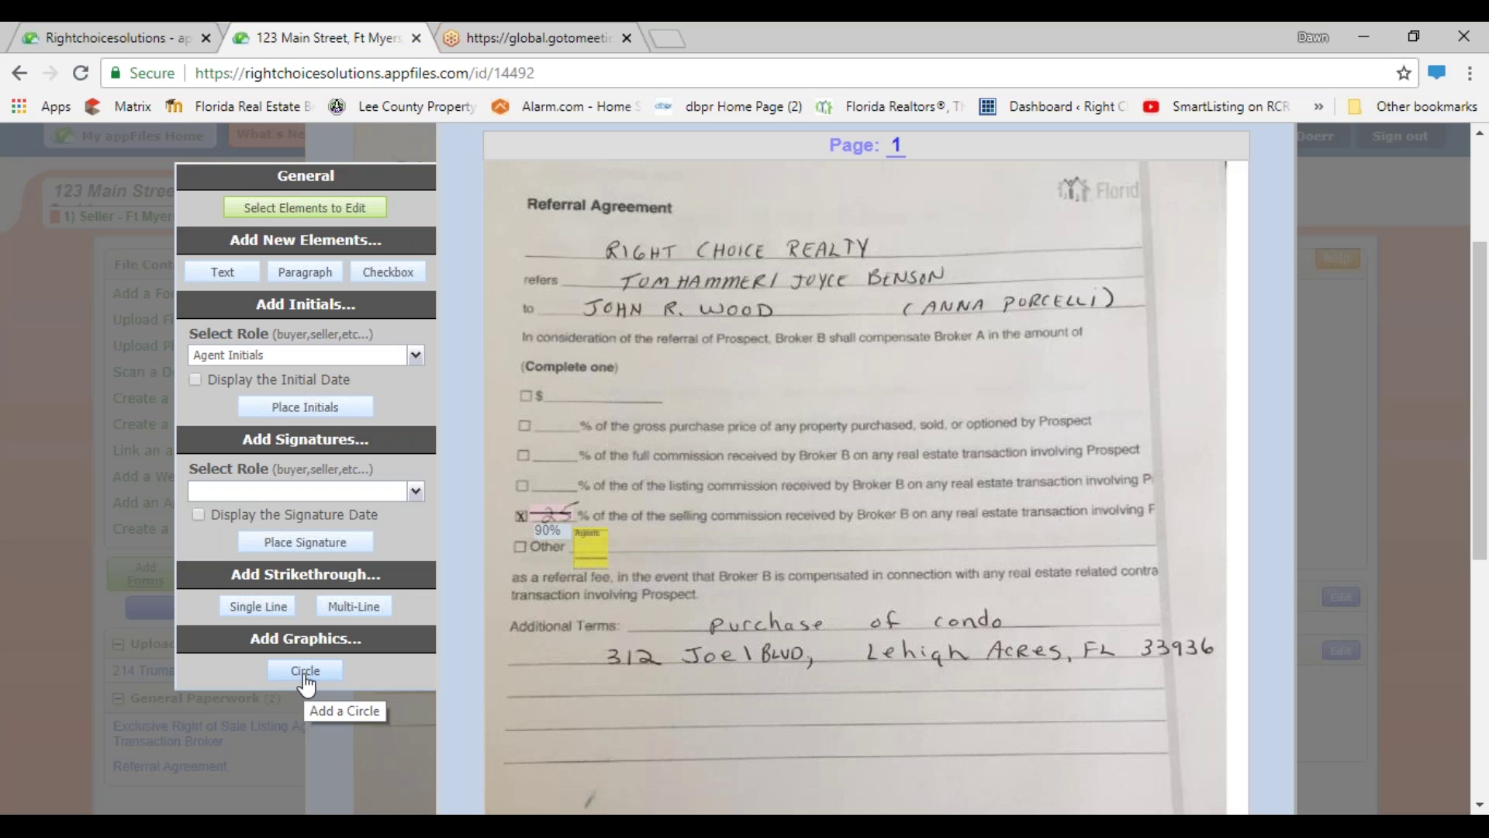
- Draw a wide oval around 'Purchase of condo' on the Additional Terms line
{"action": "left_click", "coordinate": [305, 675]}
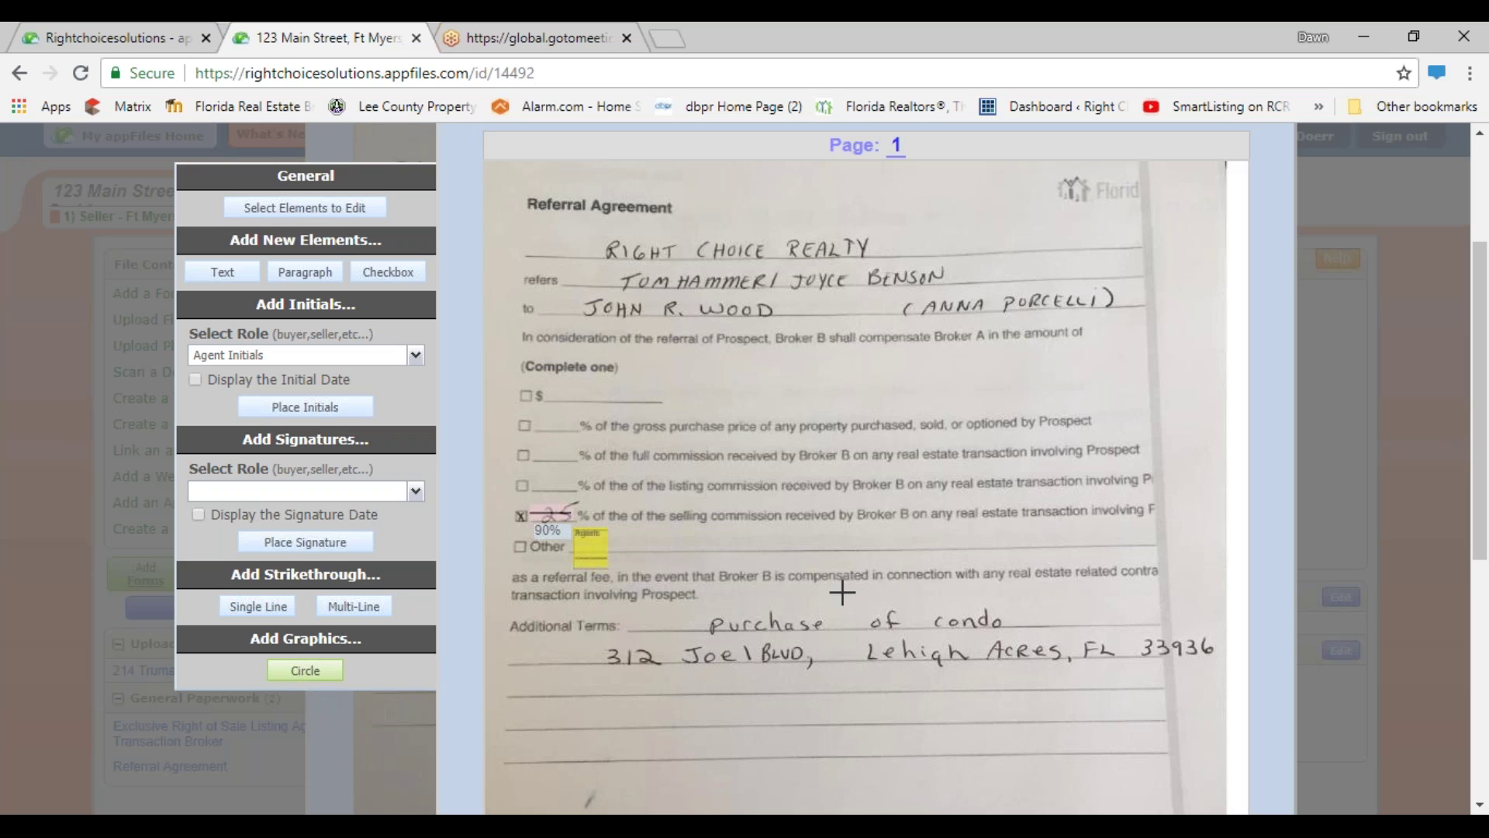
{"action": "left_click", "coordinate": [723, 620]}
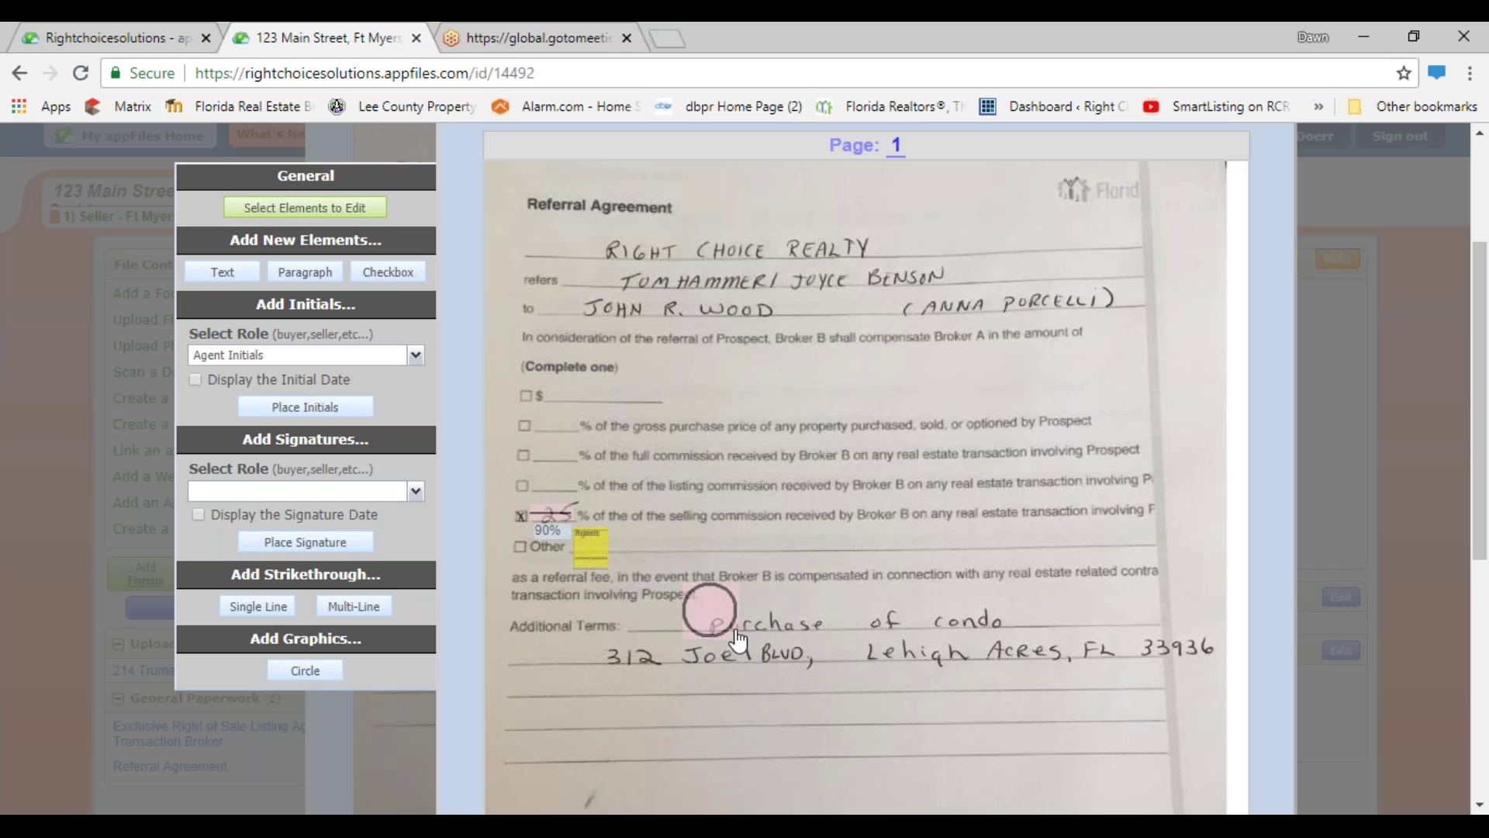
{"action": "left_click_drag", "start_coordinate": [737, 627], "coordinate": [1052, 658]}
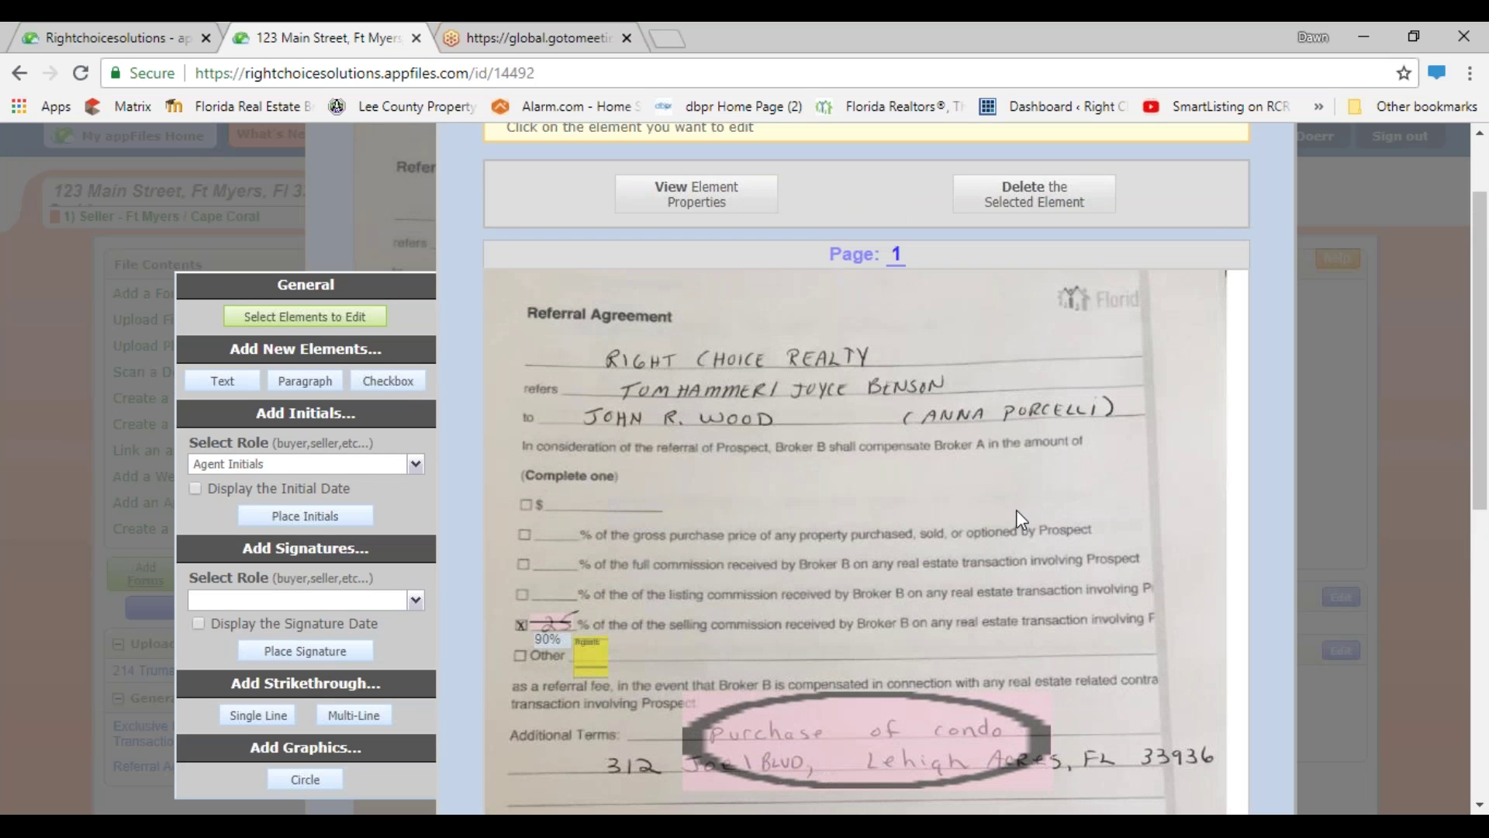
- Close the element editor, keeping the Referral Agreement markups
{"action": "scroll", "coordinate": [1017, 510], "scroll_direction": "up", "scroll_amount": 2}
{"action": "left_click", "coordinate": [1261, 156]}
{"action": "scroll", "coordinate": [1072, 627], "scroll_direction": "down", "scroll_amount": 2}
{"action": "scroll", "coordinate": [1071, 627], "scroll_direction": "down", "scroll_amount": 1}
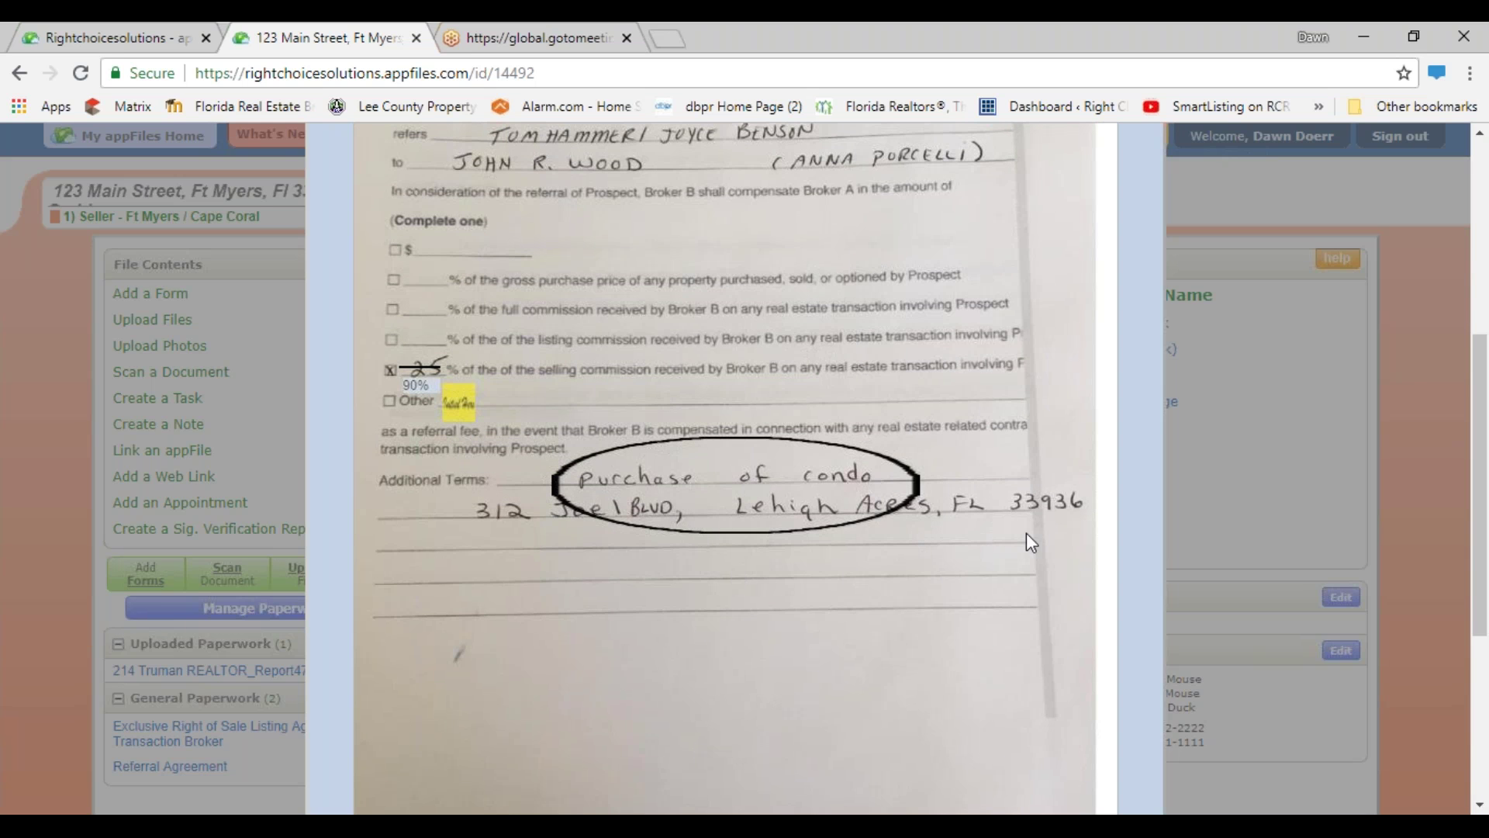
- Review the marked-up Referral Agreement and close it, returning to the 123 Main Street overview
{"action": "scroll", "coordinate": [1026, 535], "scroll_direction": "down", "scroll_amount": 5}
{"action": "scroll", "coordinate": [809, 532], "scroll_direction": "up", "scroll_amount": 10}
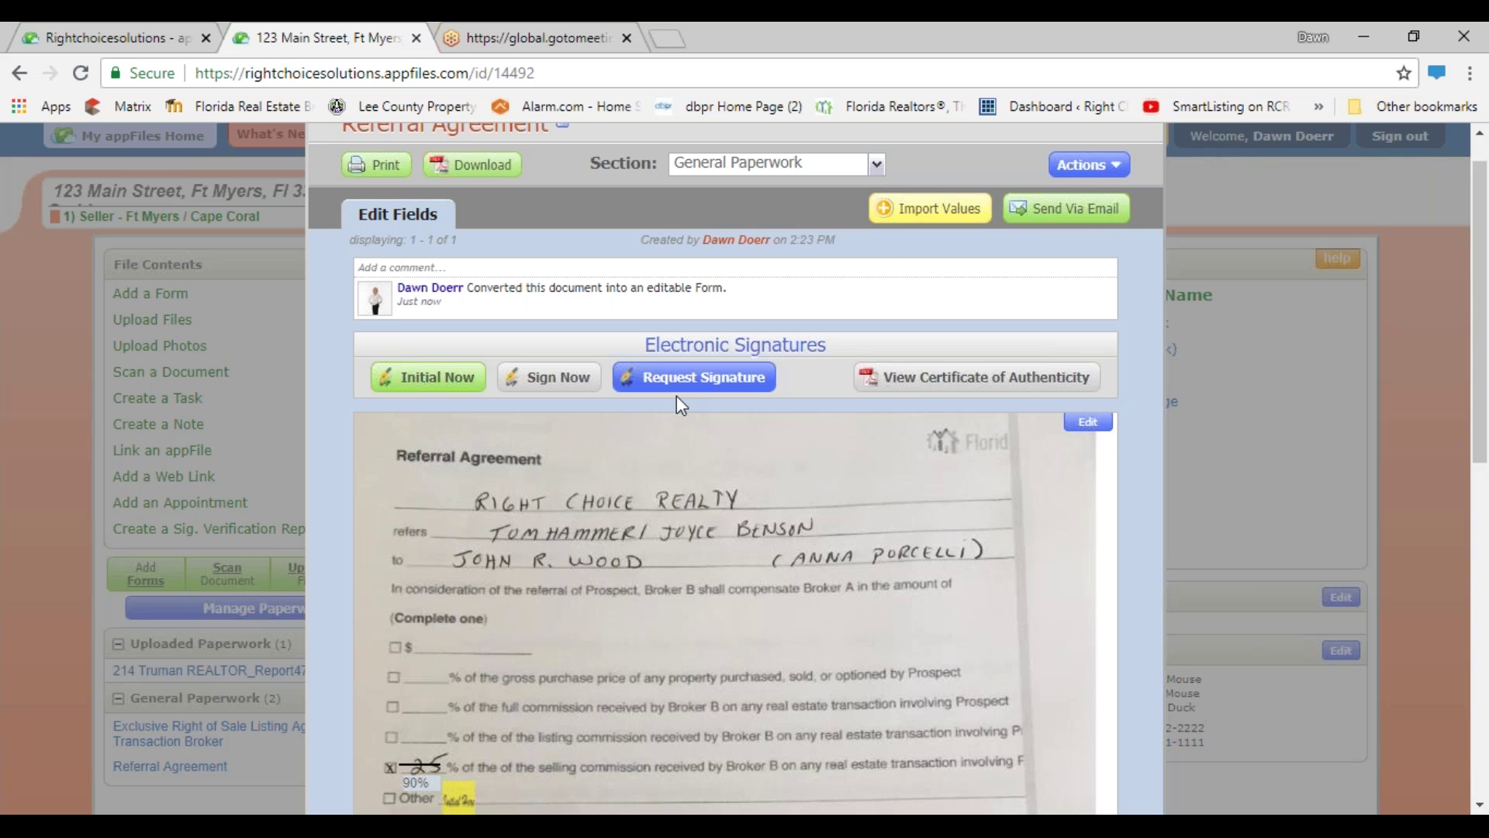
{"action": "scroll", "coordinate": [932, 345], "scroll_direction": "up", "scroll_amount": 1}
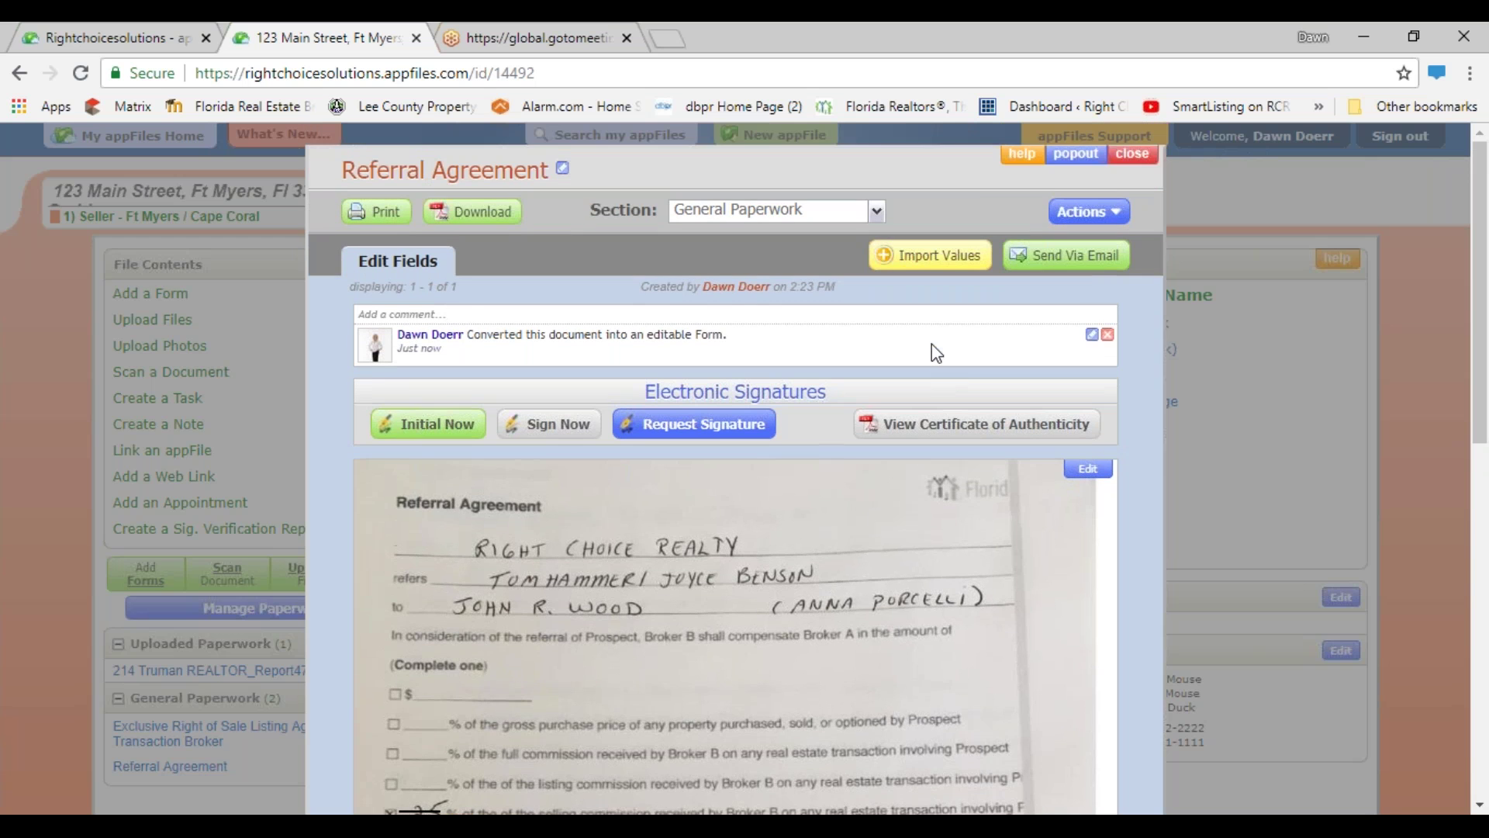
{"action": "left_click", "coordinate": [1133, 154]}
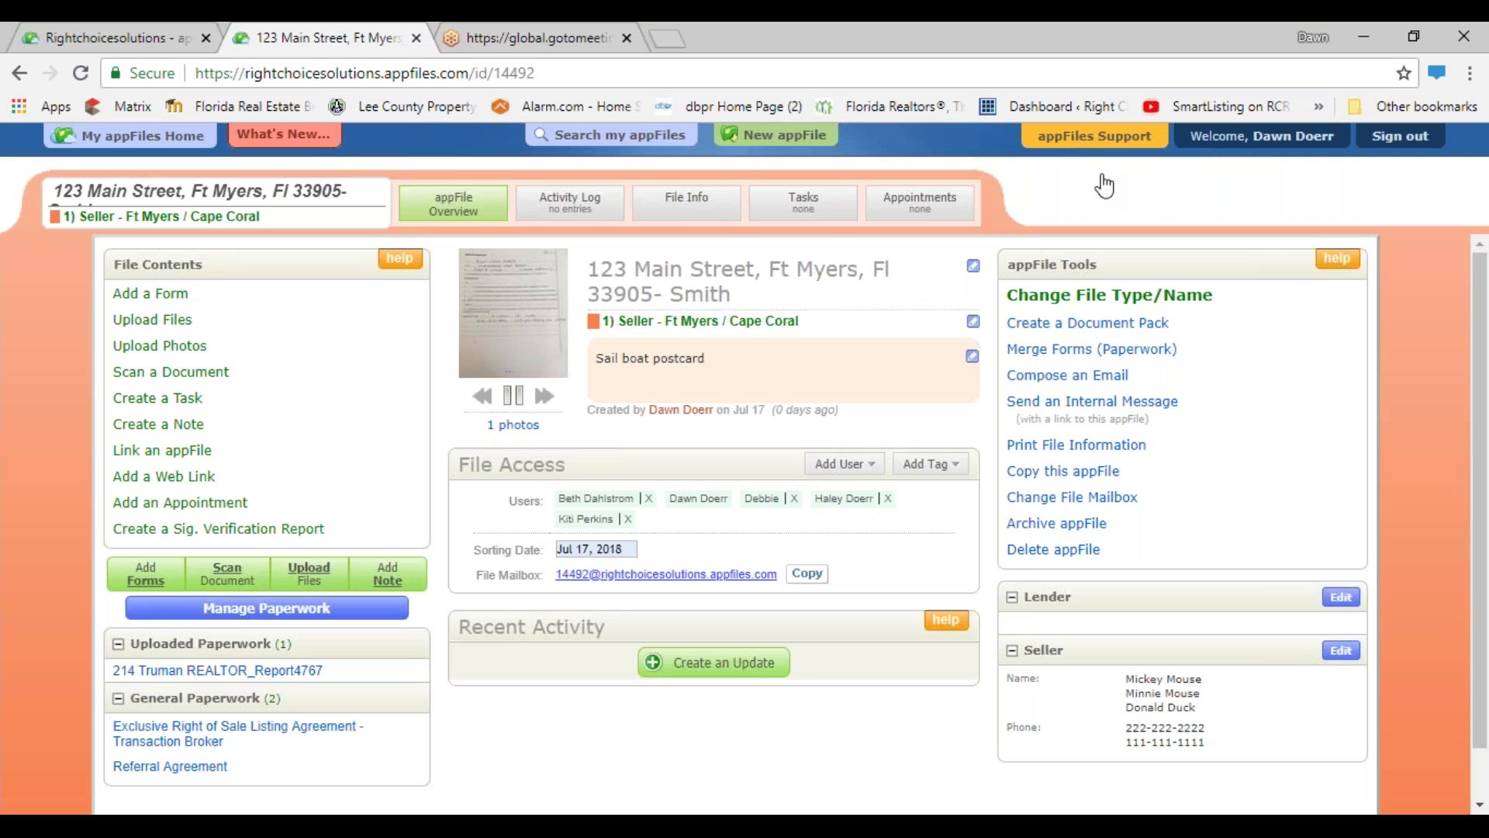
- Open the Exclusive Right of Sale Listing Agreement for editing page elements
{"action": "left_click", "coordinate": [195, 737]}
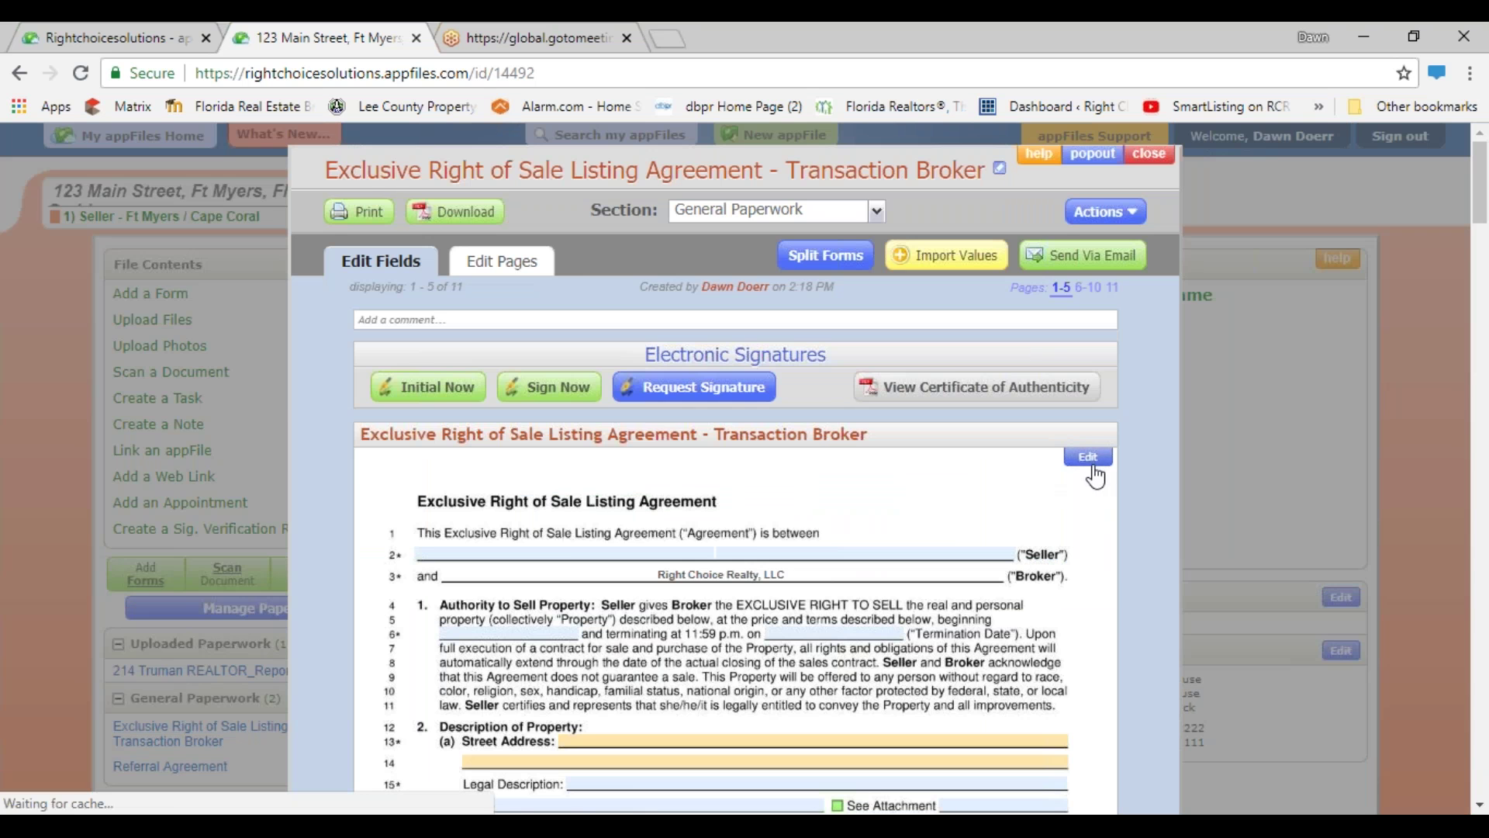
{"action": "left_click", "coordinate": [1088, 457]}
{"action": "scroll", "coordinate": [1067, 476], "scroll_direction": "down", "scroll_amount": 6}
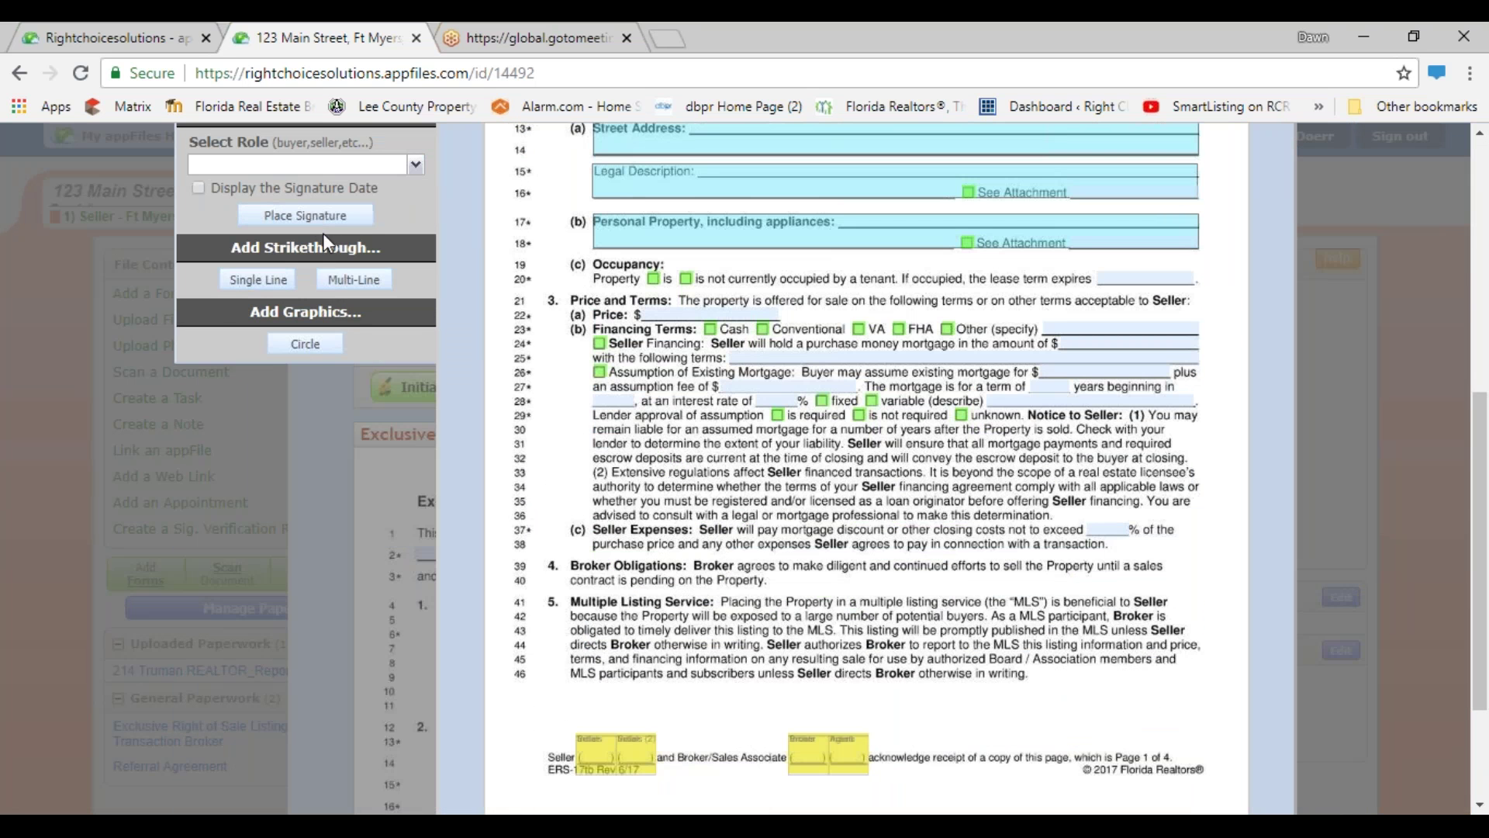
{"action": "scroll", "coordinate": [323, 233], "scroll_direction": "up", "scroll_amount": 1}
{"action": "scroll", "coordinate": [325, 256], "scroll_direction": "up", "scroll_amount": 3}
- Set the Add Initials role to New Initials instead of Seller Initials
{"action": "left_click", "coordinate": [416, 246]}
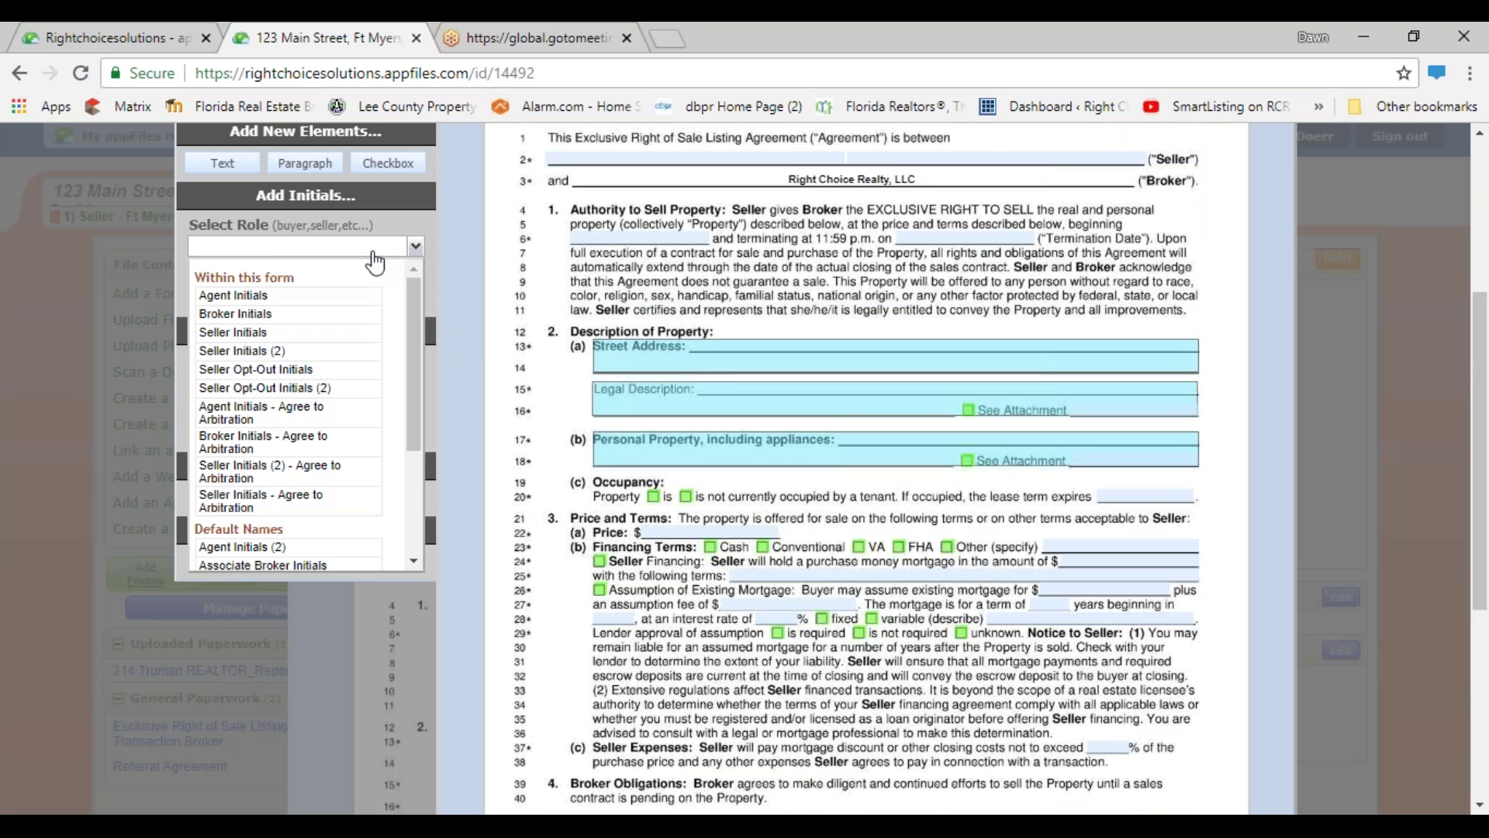
{"action": "left_click", "coordinate": [225, 332]}
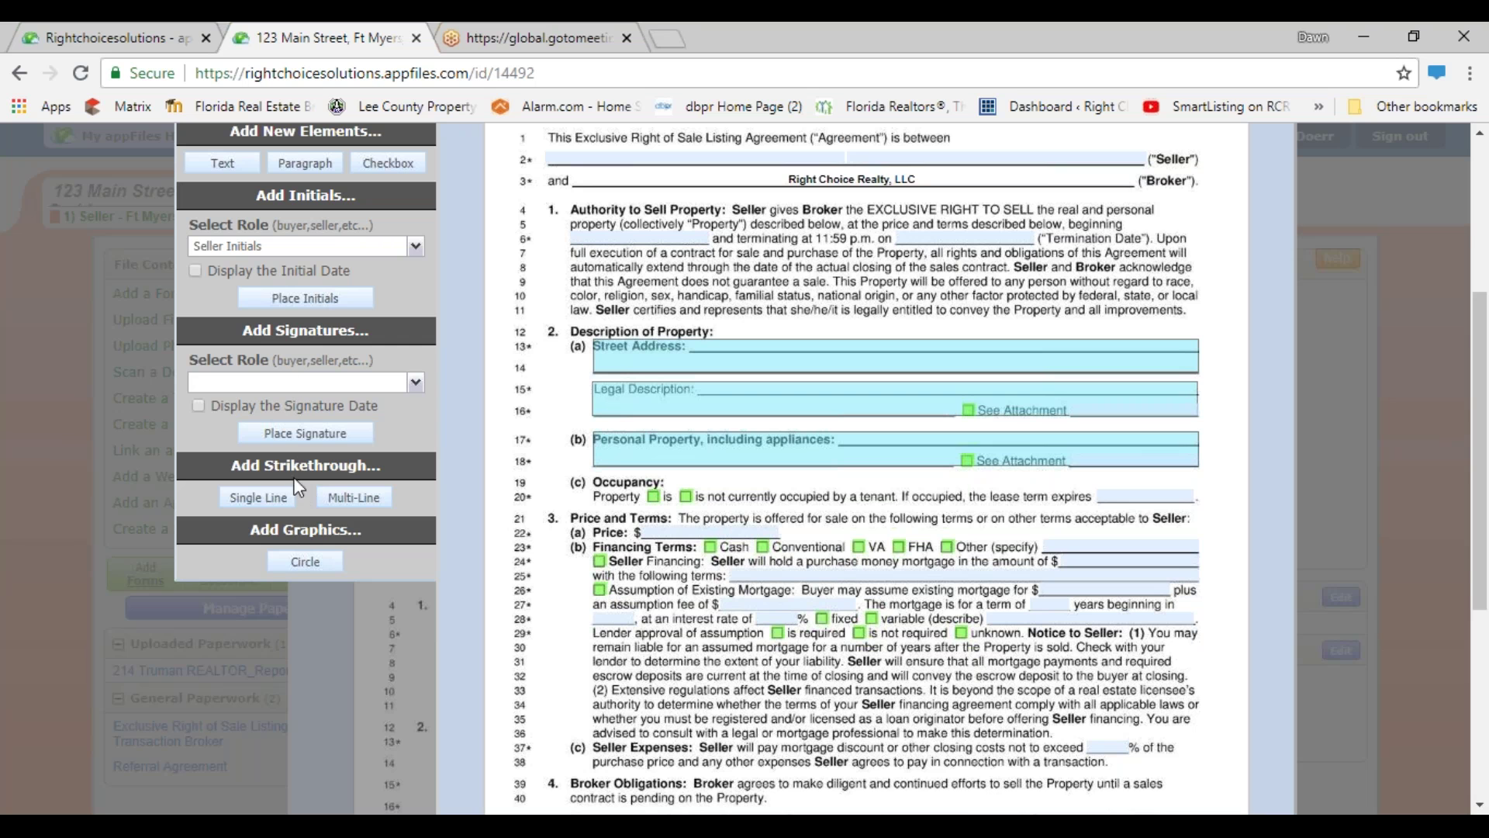
{"action": "scroll", "coordinate": [324, 403], "scroll_direction": "down", "scroll_amount": 2}
{"action": "scroll", "coordinate": [324, 403], "scroll_direction": "up", "scroll_amount": 2}
{"action": "scroll", "coordinate": [400, 325], "scroll_direction": "up", "scroll_amount": 1}
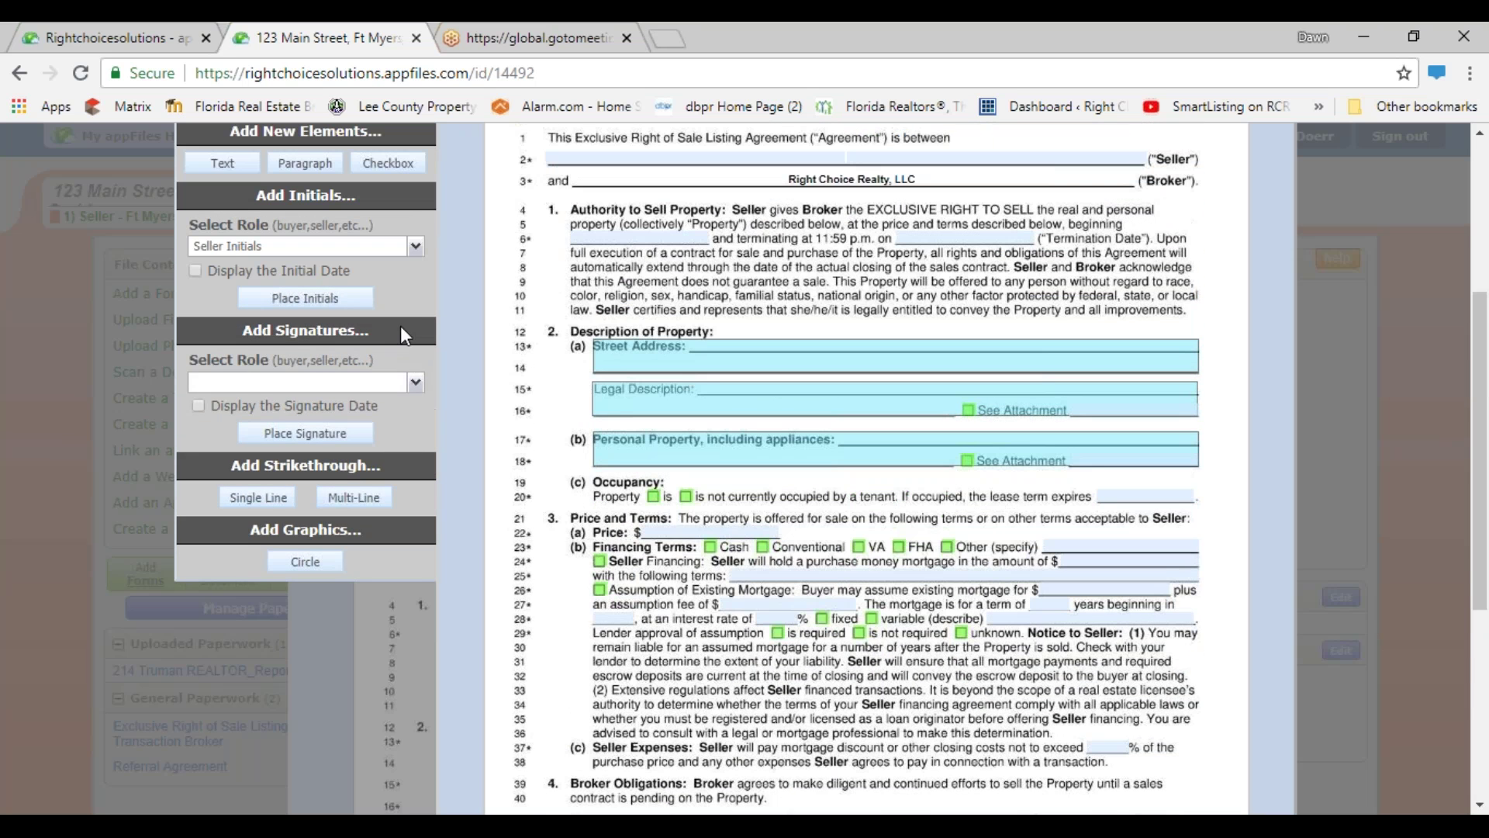
{"action": "left_click", "coordinate": [417, 248]}
{"action": "scroll", "coordinate": [375, 336], "scroll_direction": "down", "scroll_amount": 5}
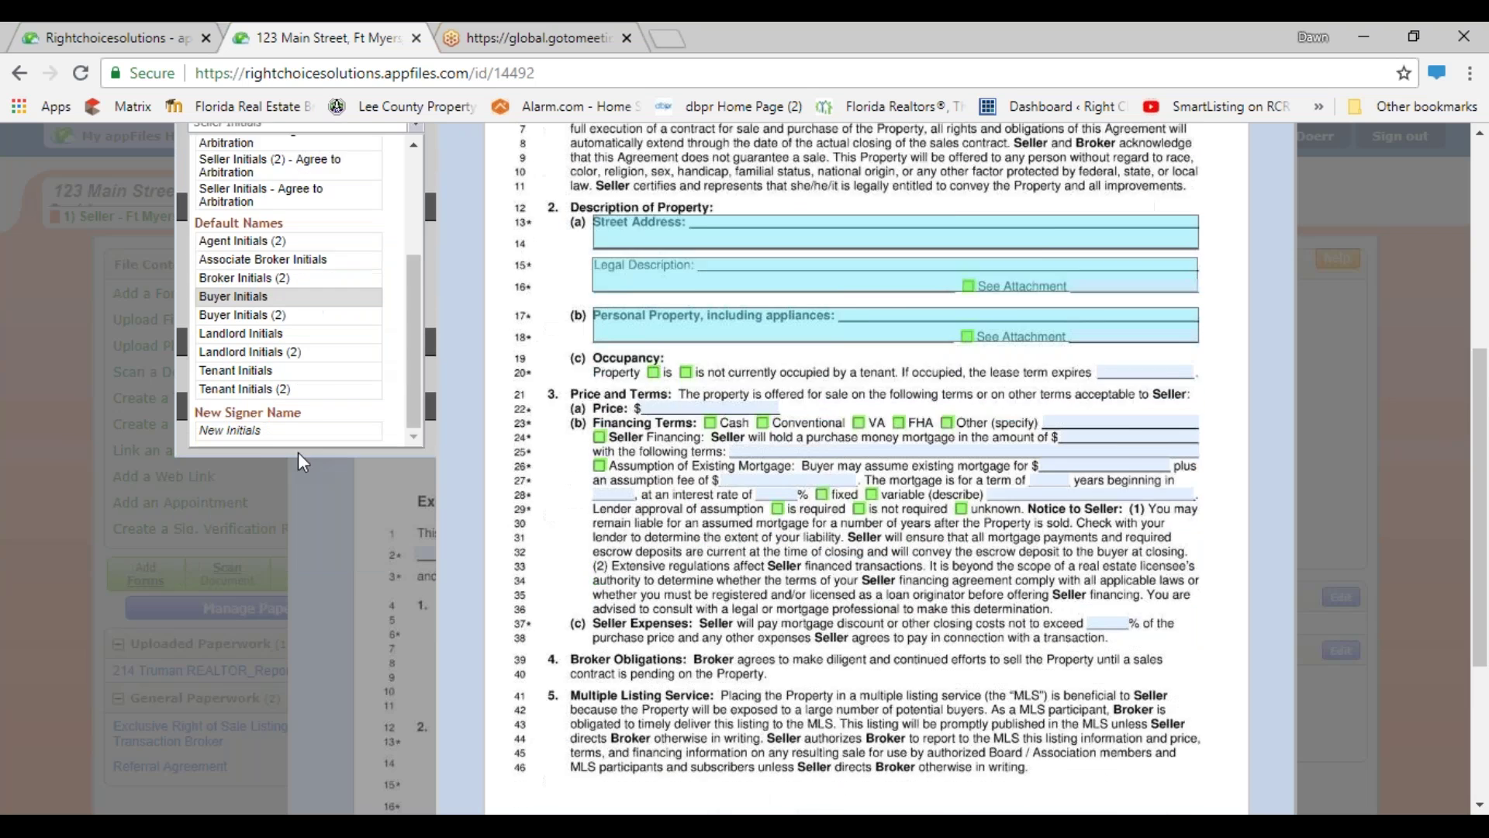
{"action": "scroll", "coordinate": [302, 462], "scroll_direction": "down", "scroll_amount": 1}
{"action": "left_click", "coordinate": [247, 341]}
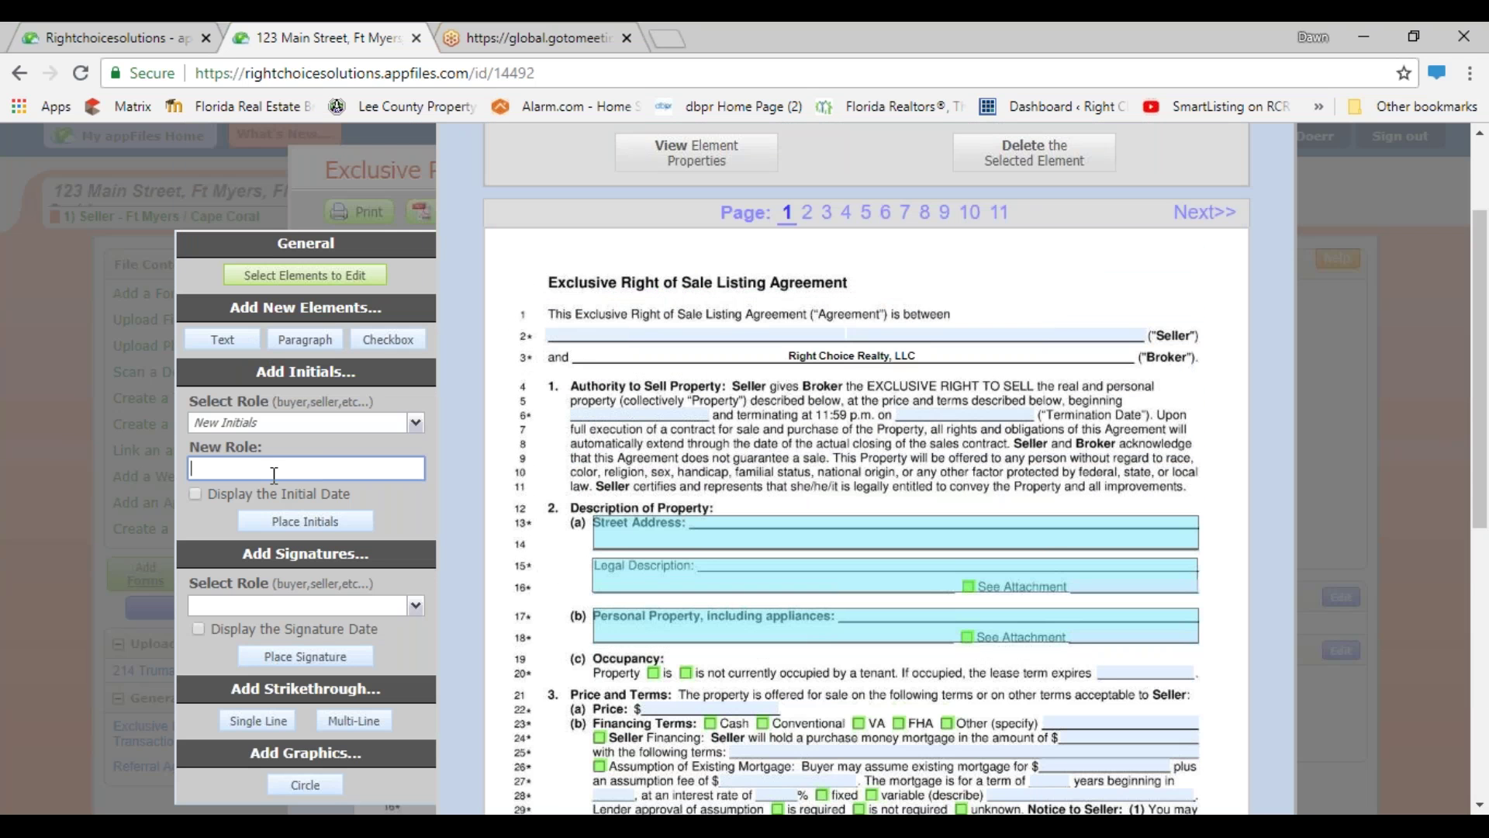
- Place a 'Seller 3' initials box in page 1's footer beside the seller initials, then close the editor
{"action": "type", "text": "Seller 3"}
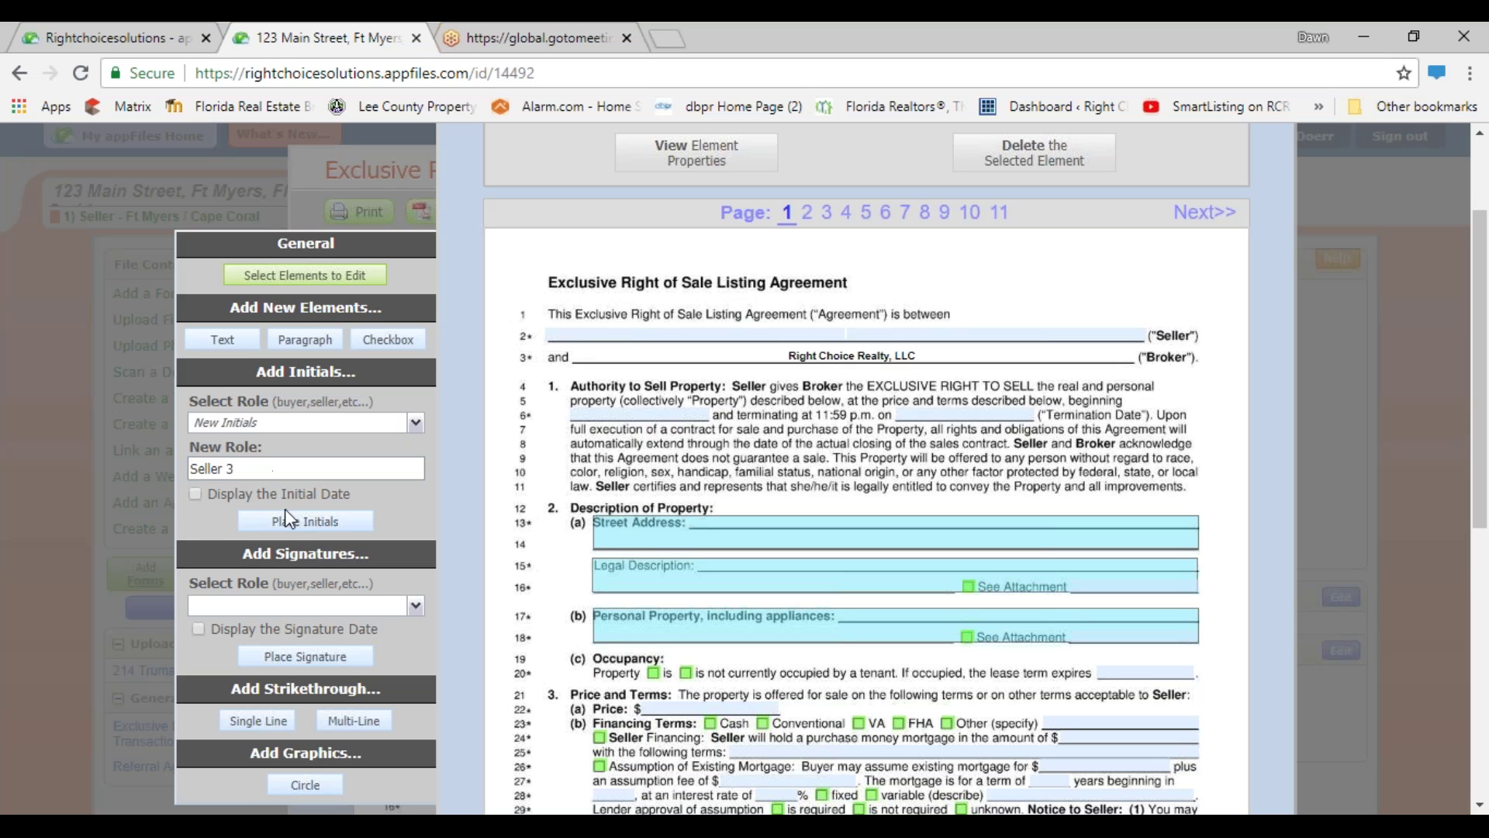
{"action": "left_click", "coordinate": [306, 521]}
{"action": "scroll", "coordinate": [776, 659], "scroll_direction": "down", "scroll_amount": 6}
{"action": "left_click", "coordinate": [884, 708]}
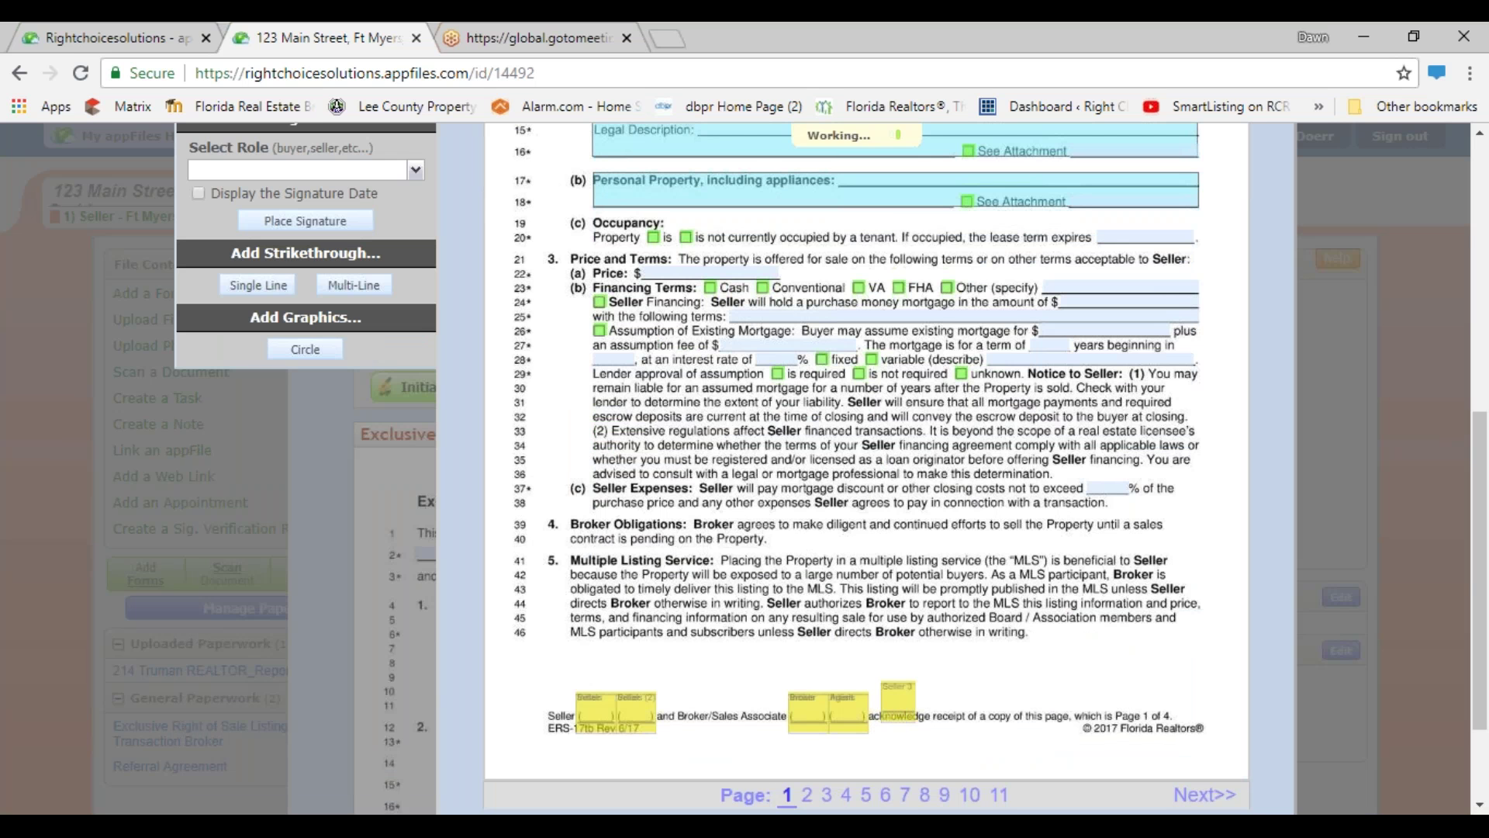
{"action": "left_click_drag", "start_coordinate": [898, 703], "coordinate": [669, 692]}
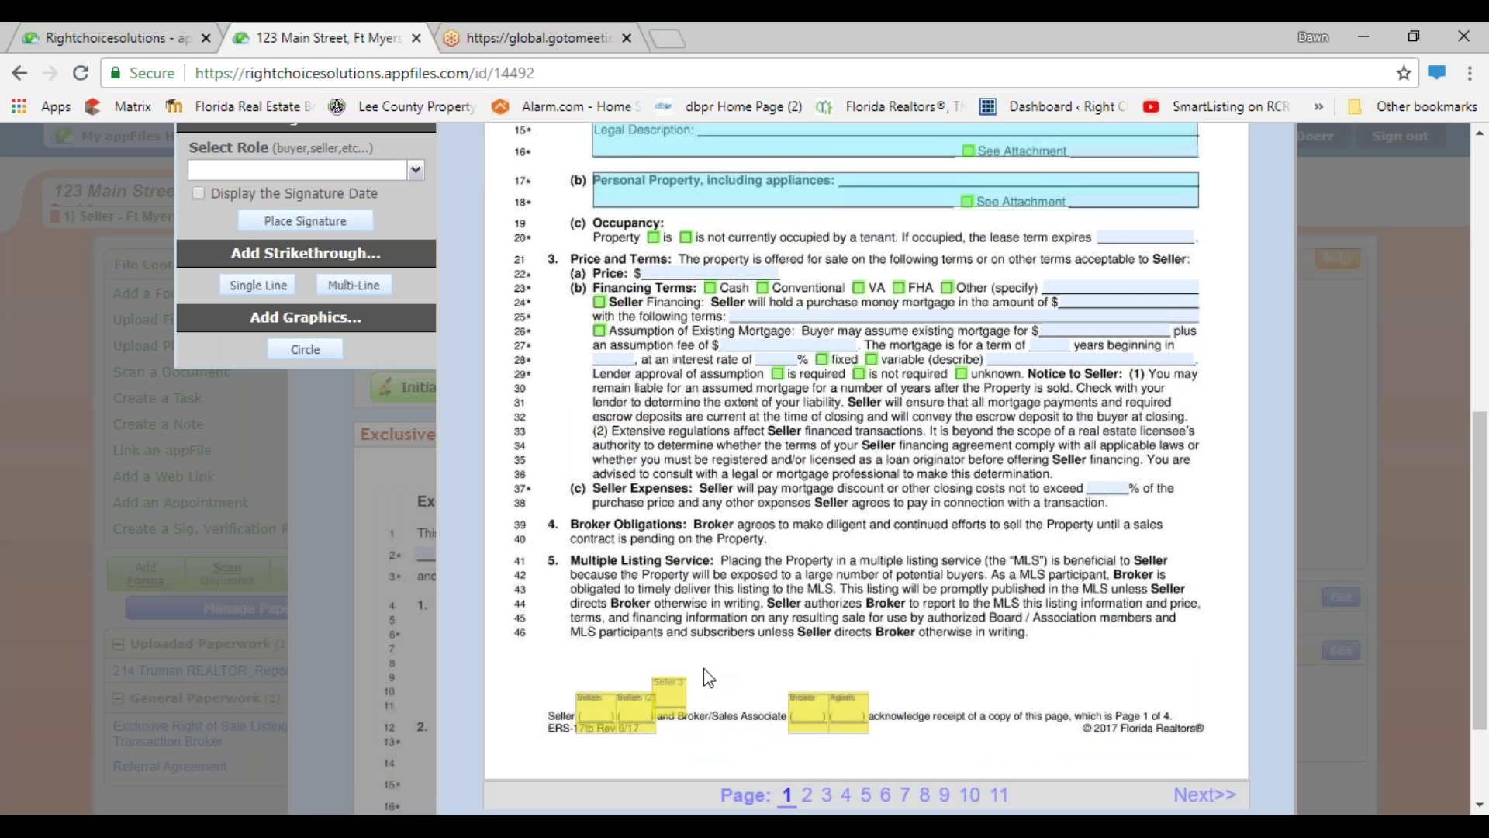
{"action": "scroll", "coordinate": [616, 453], "scroll_direction": "up", "scroll_amount": 8}
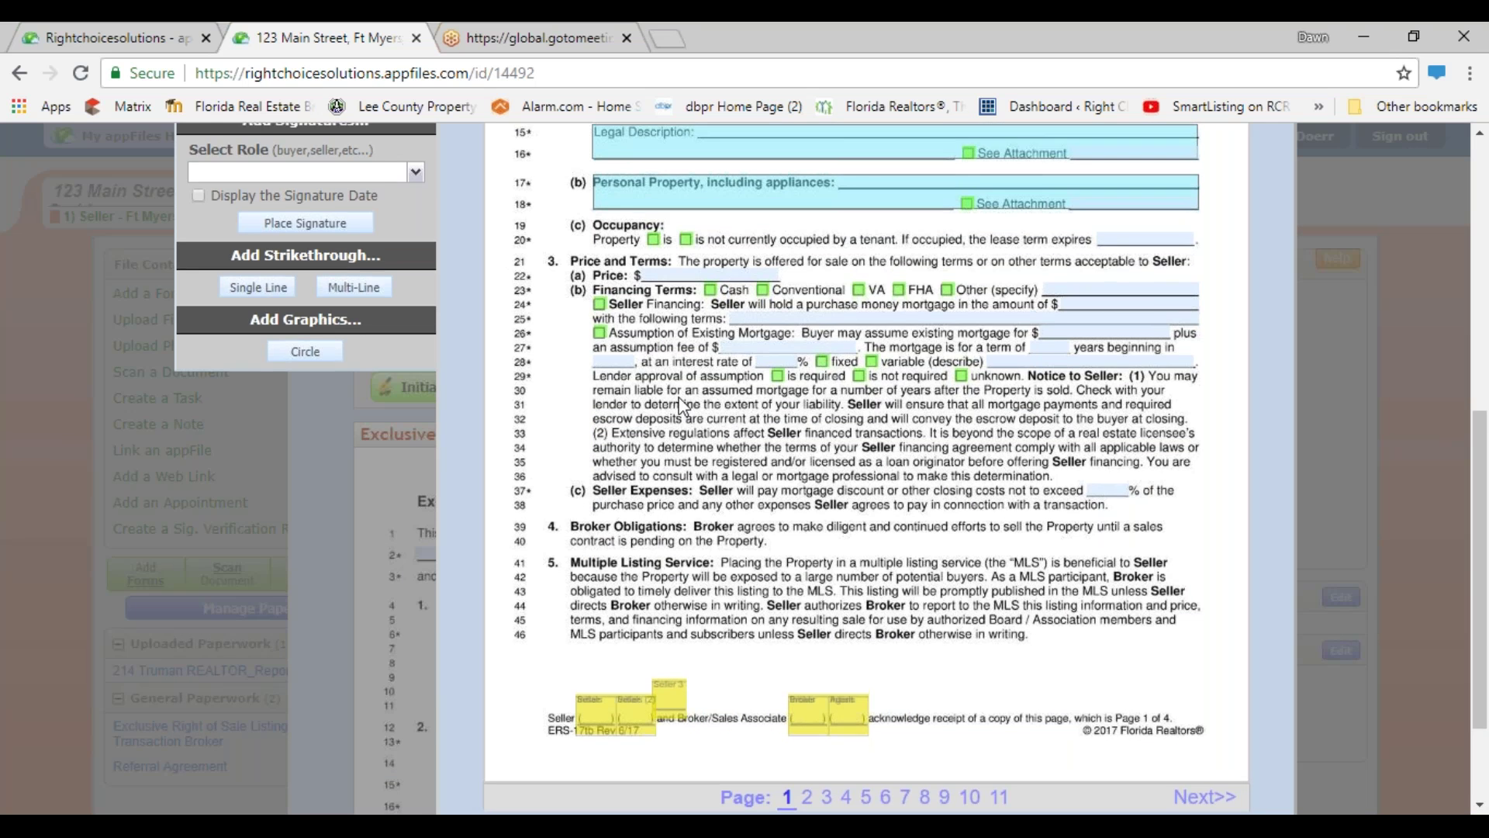
{"action": "left_click", "coordinate": [1272, 153]}
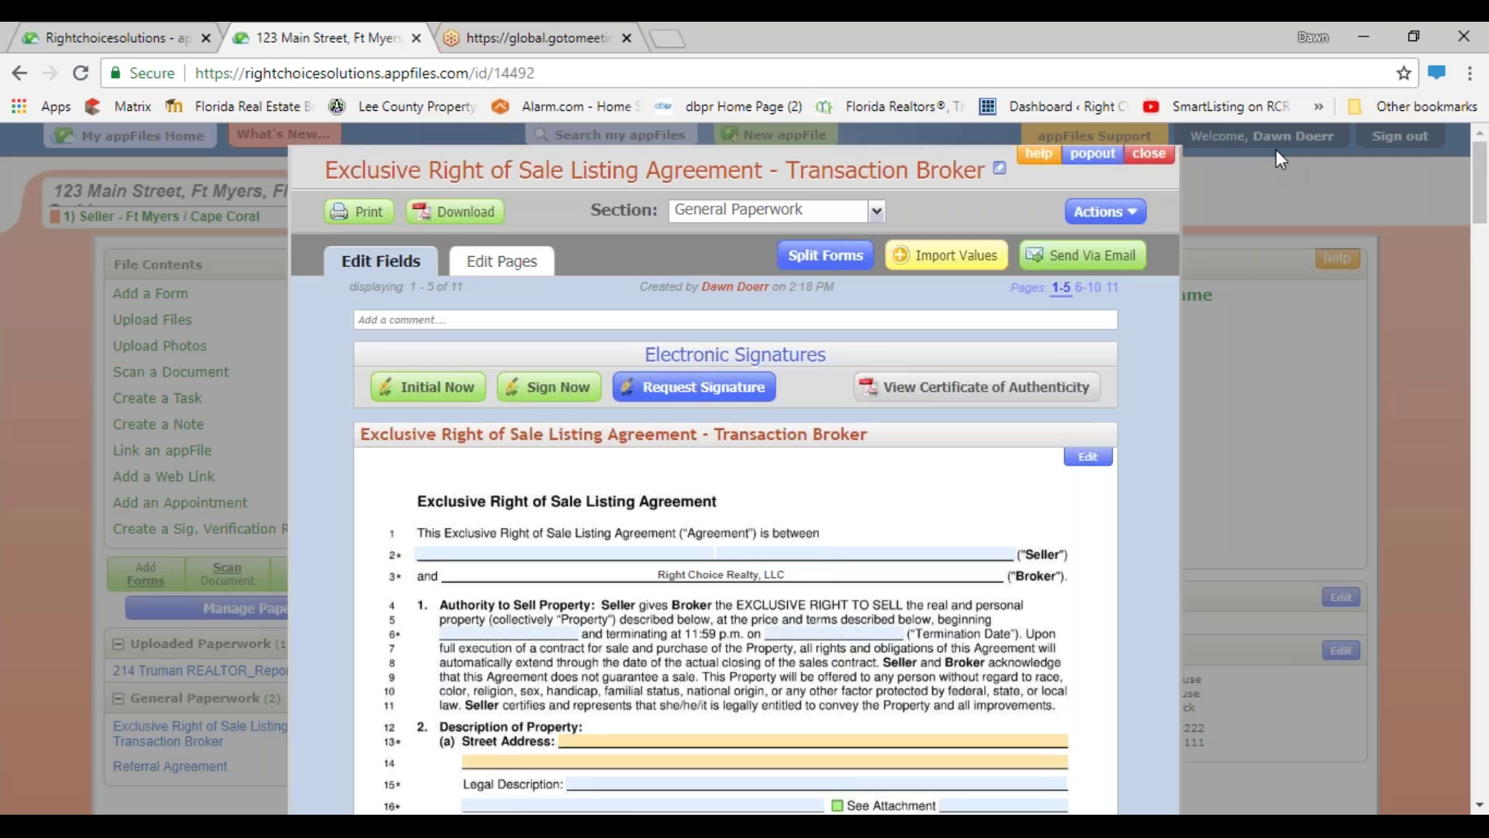
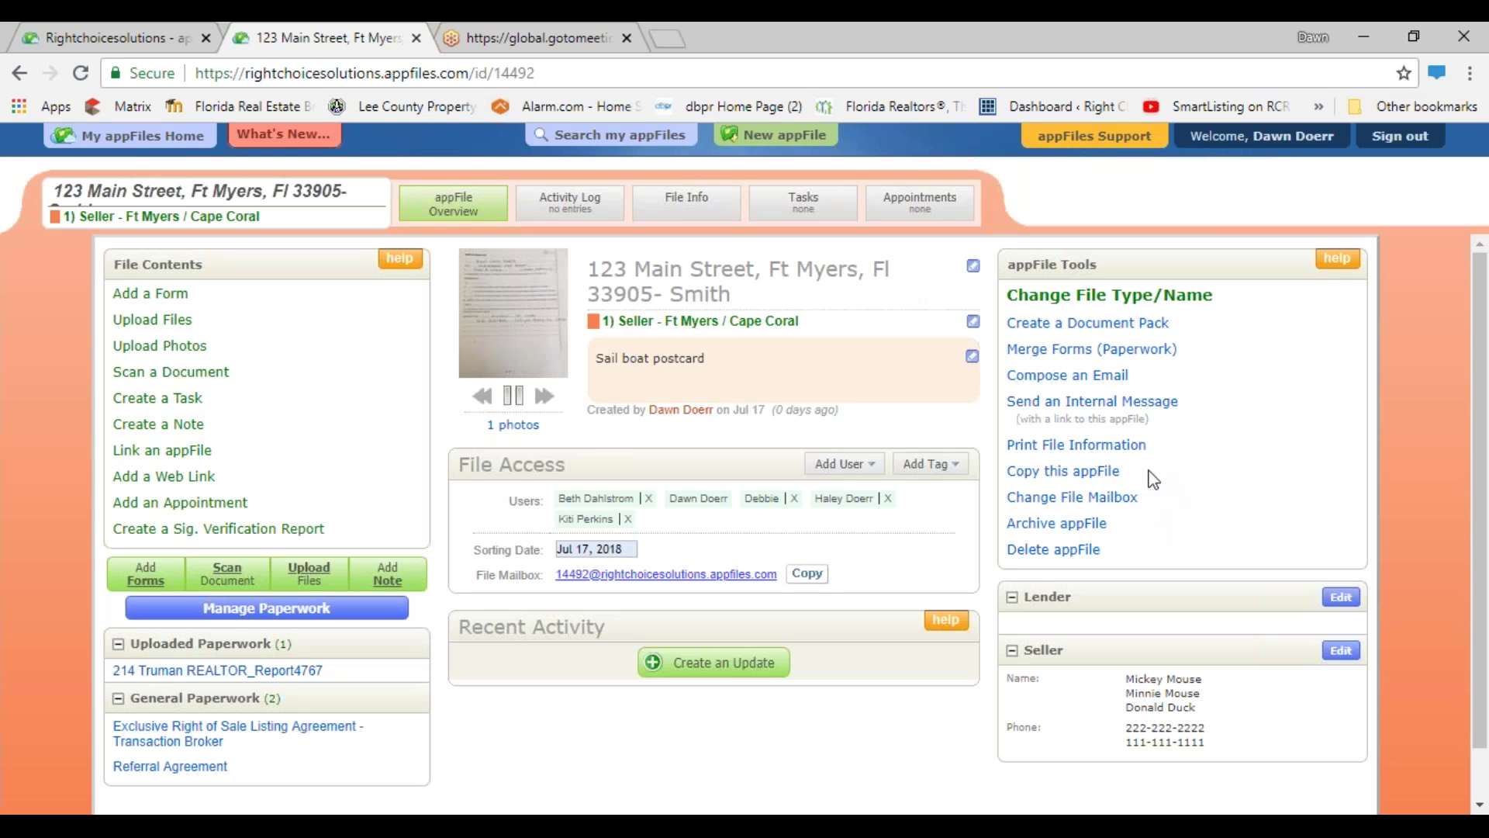
- Start a new email from the 123 Main Street appFile, addressed to an administrator
{"action": "left_click", "coordinate": [1065, 379]}
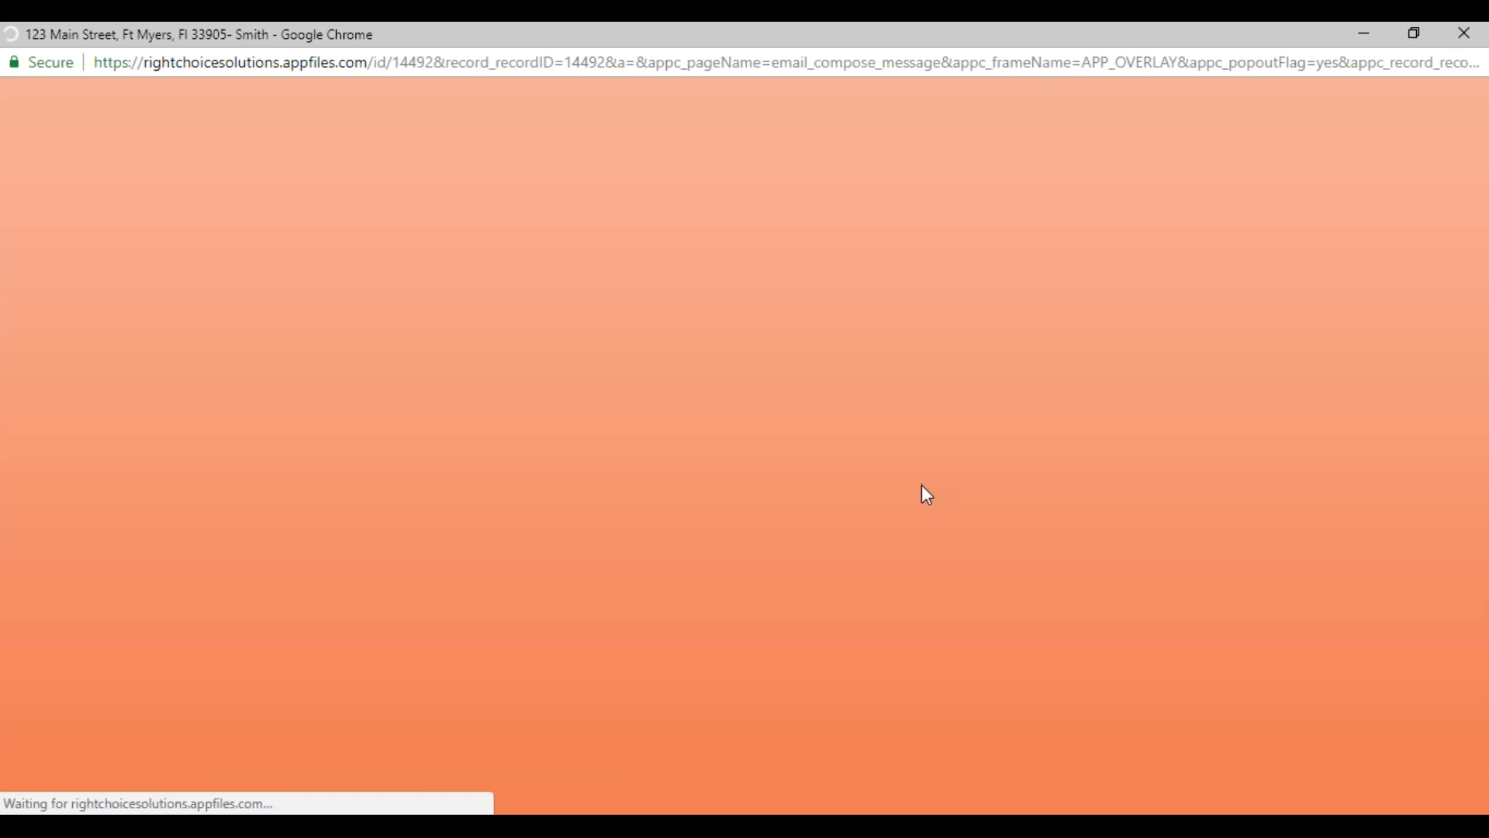
{"action": "scroll", "coordinate": [419, 485], "scroll_direction": "down", "scroll_amount": 3}
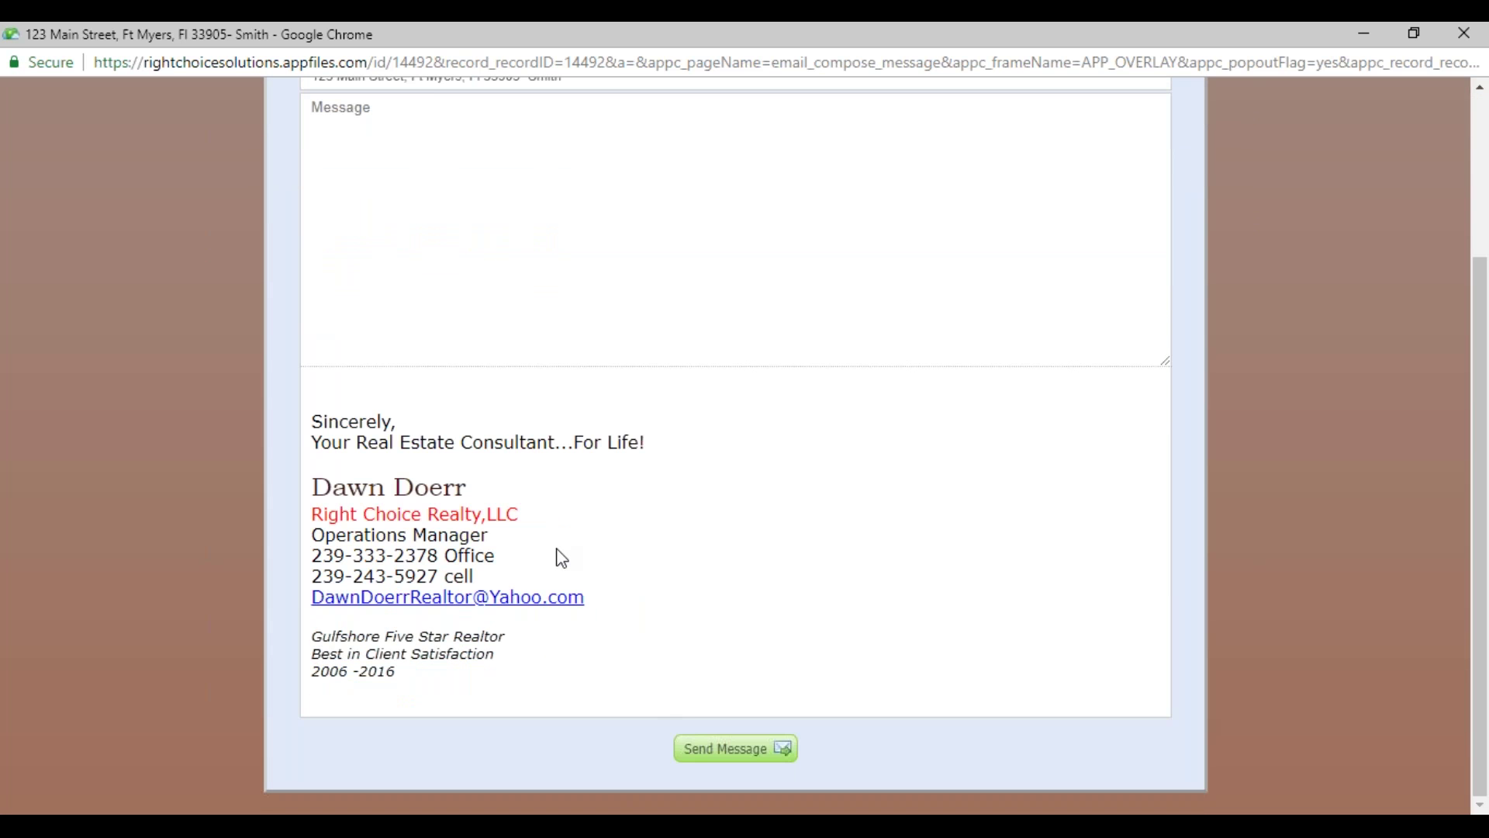
{"action": "scroll", "coordinate": [558, 558], "scroll_direction": "up", "scroll_amount": 3}
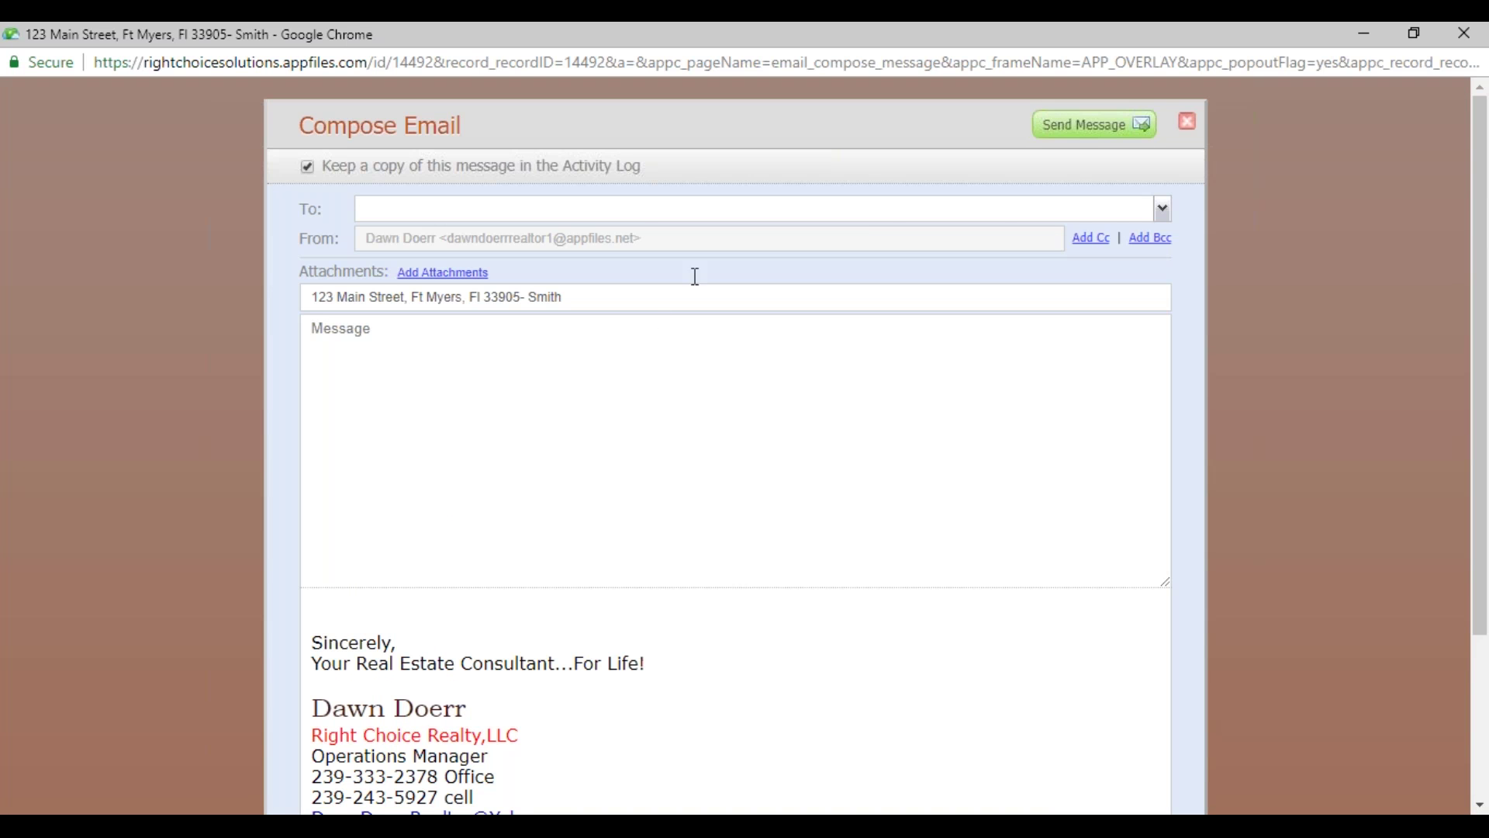
{"action": "left_click", "coordinate": [1165, 219]}
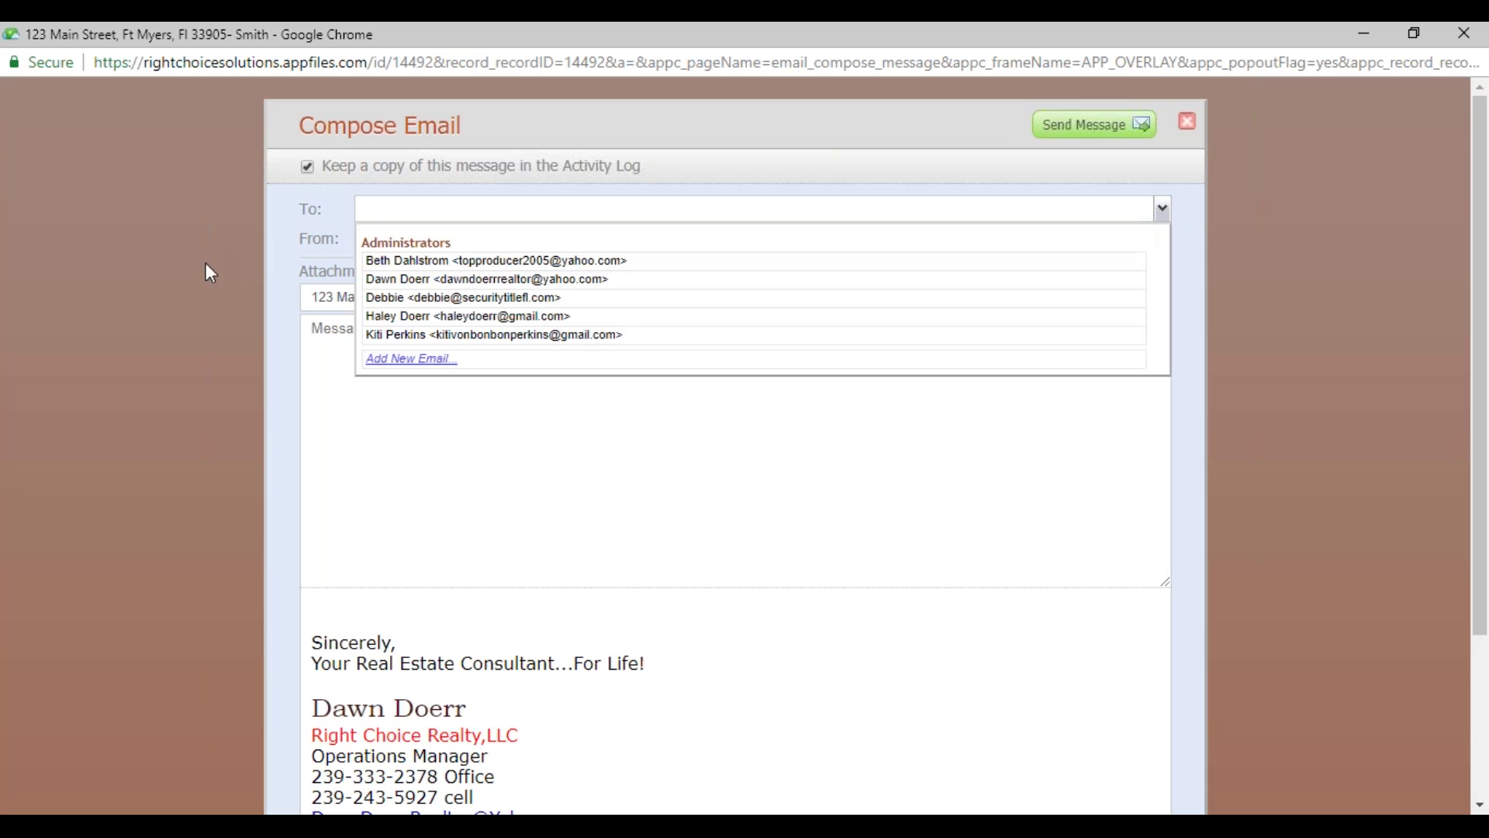
{"action": "left_click", "coordinate": [411, 317]}
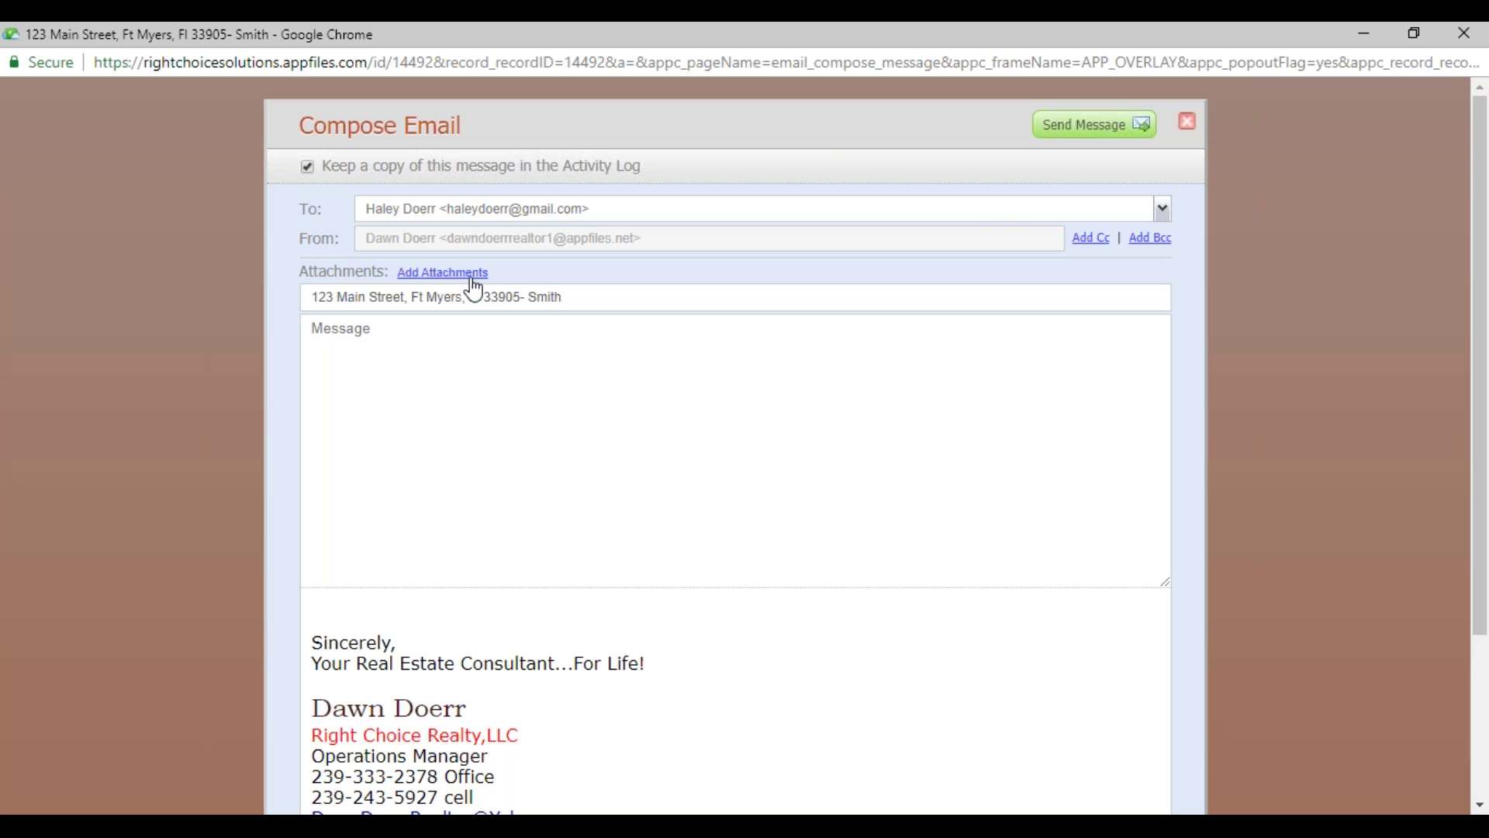
{"action": "left_click", "coordinate": [474, 278]}
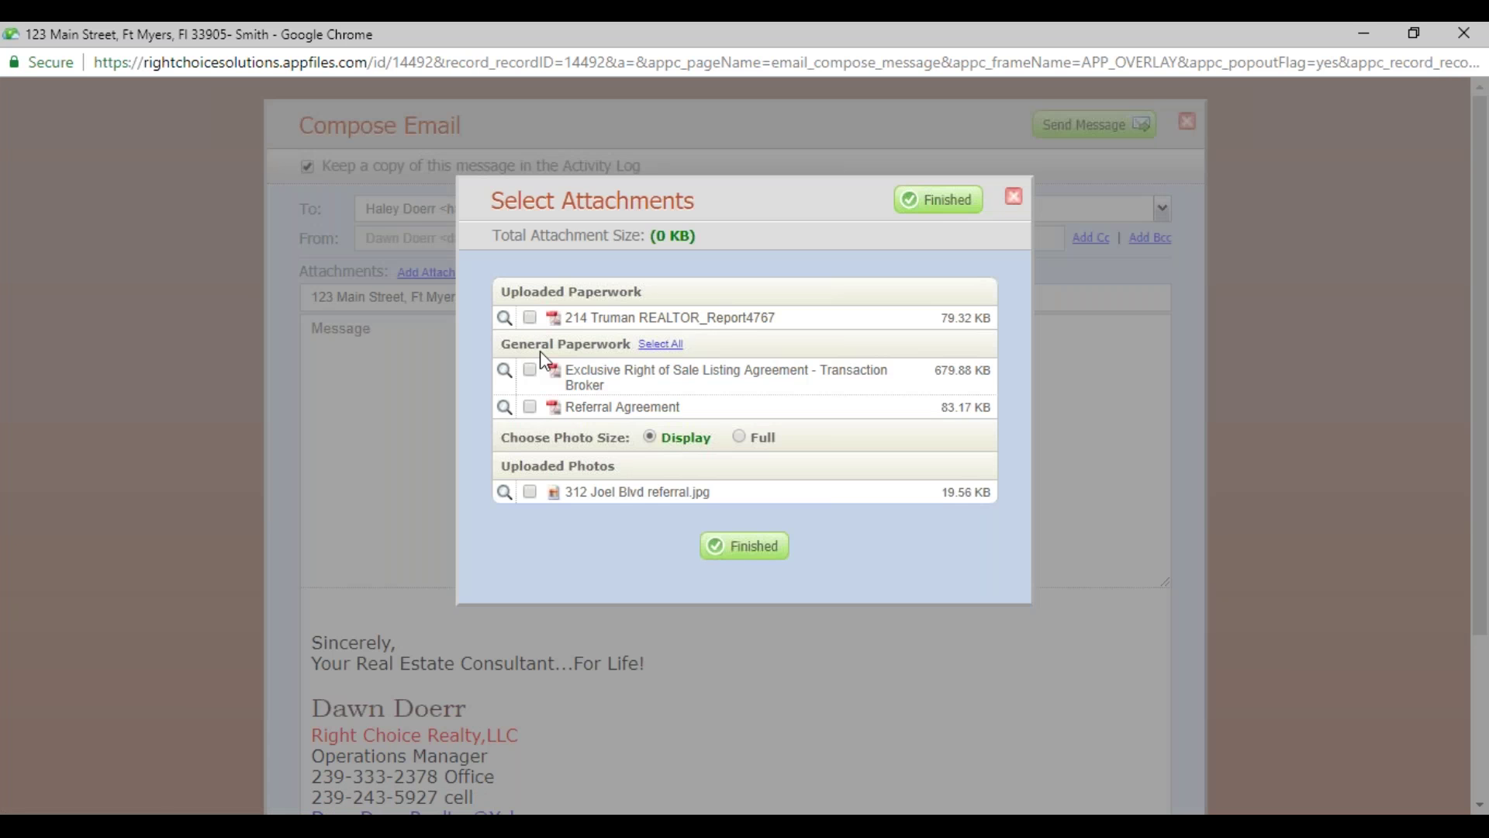
{"action": "left_click", "coordinate": [531, 318]}
{"action": "left_click", "coordinate": [530, 370]}
{"action": "left_click", "coordinate": [530, 407]}
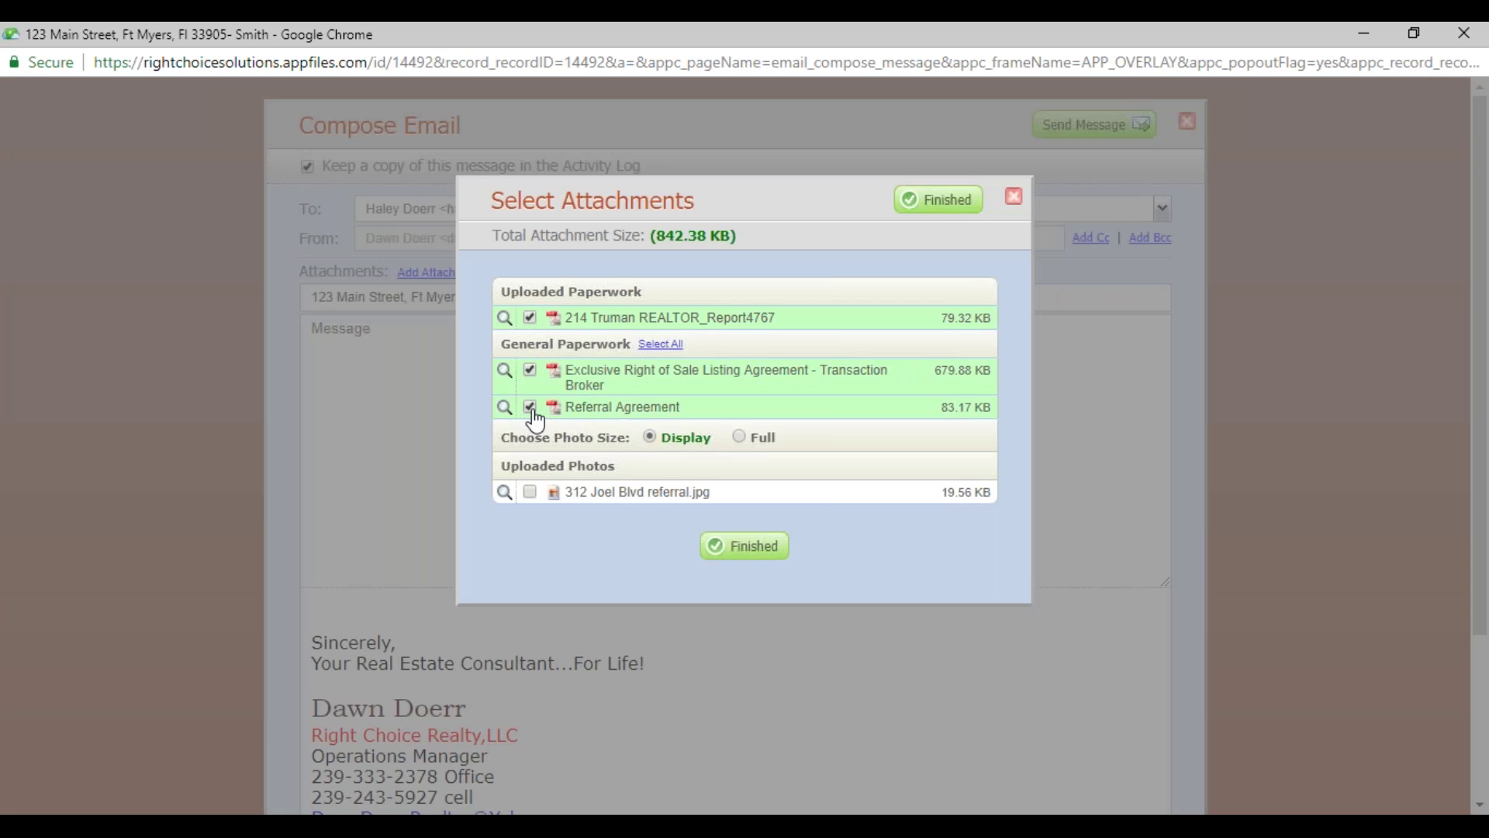
{"action": "left_click", "coordinate": [531, 493]}
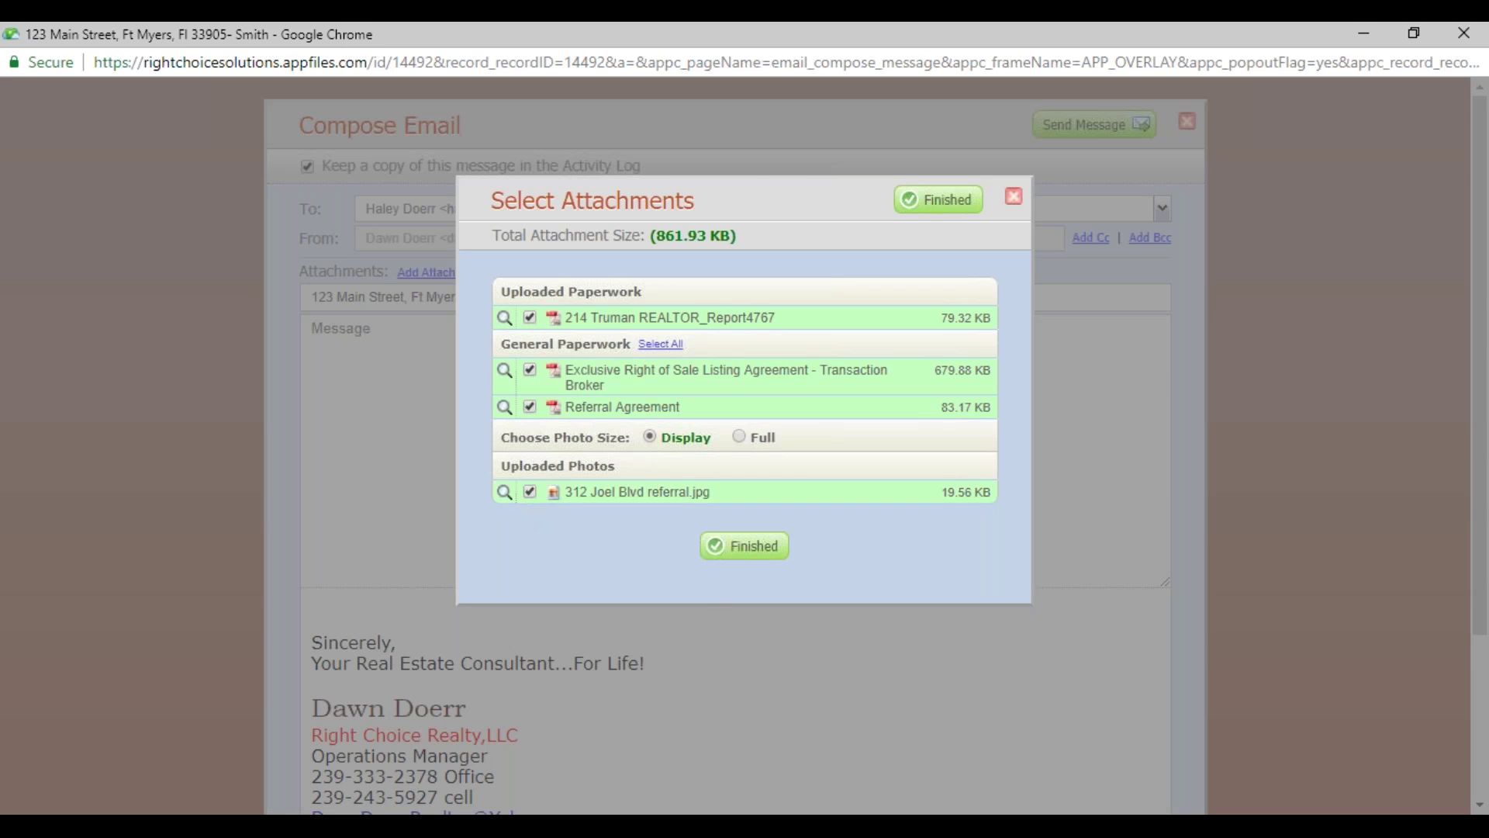
{"action": "left_click", "coordinate": [749, 547]}
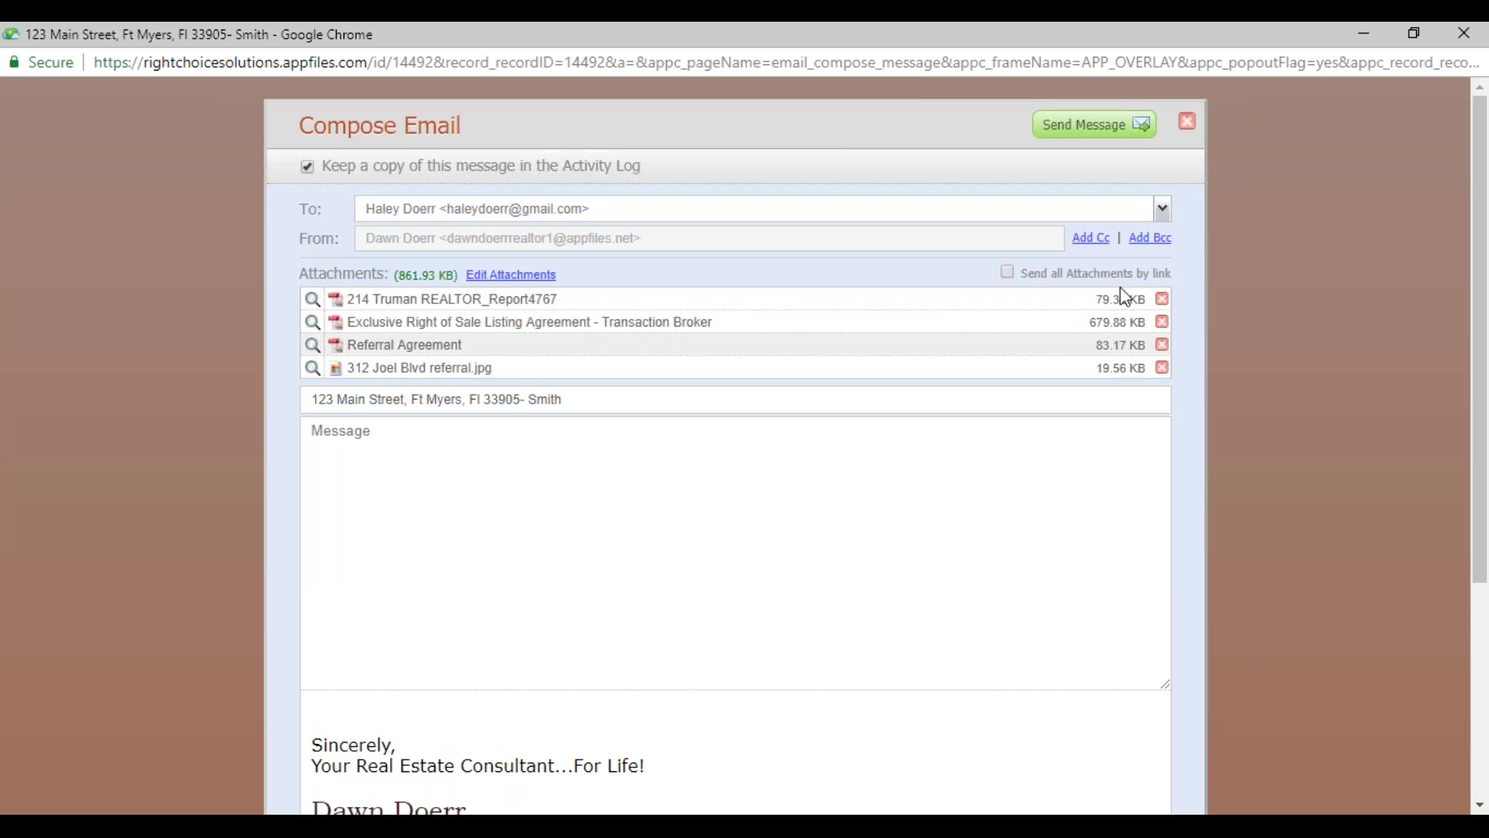
- Discard the draft email unsent, confirming with Leave
{"action": "left_click", "coordinate": [1163, 210]}
{"action": "left_click", "coordinate": [1163, 211]}
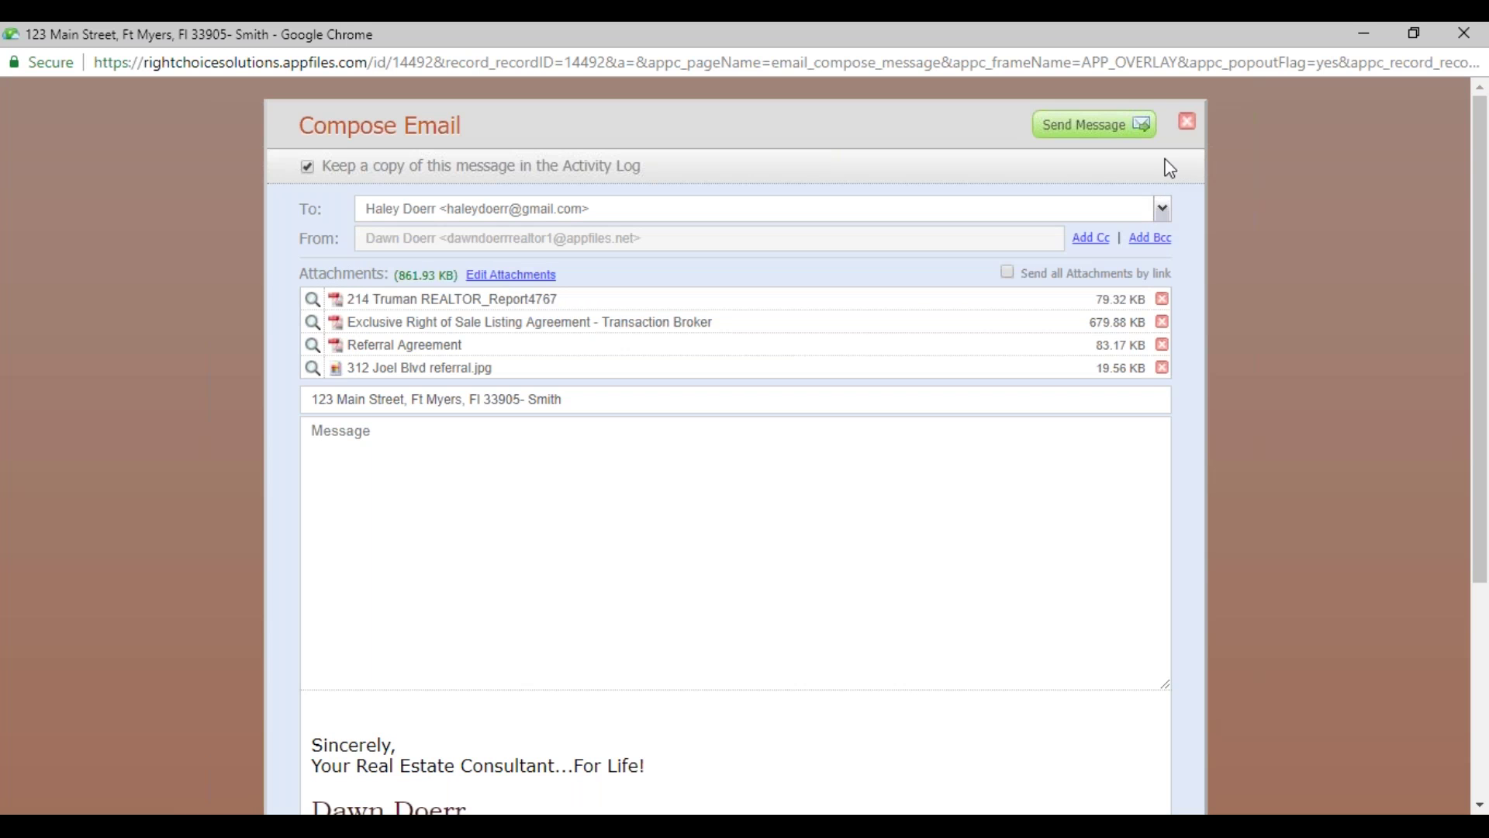
{"action": "left_click", "coordinate": [1187, 121]}
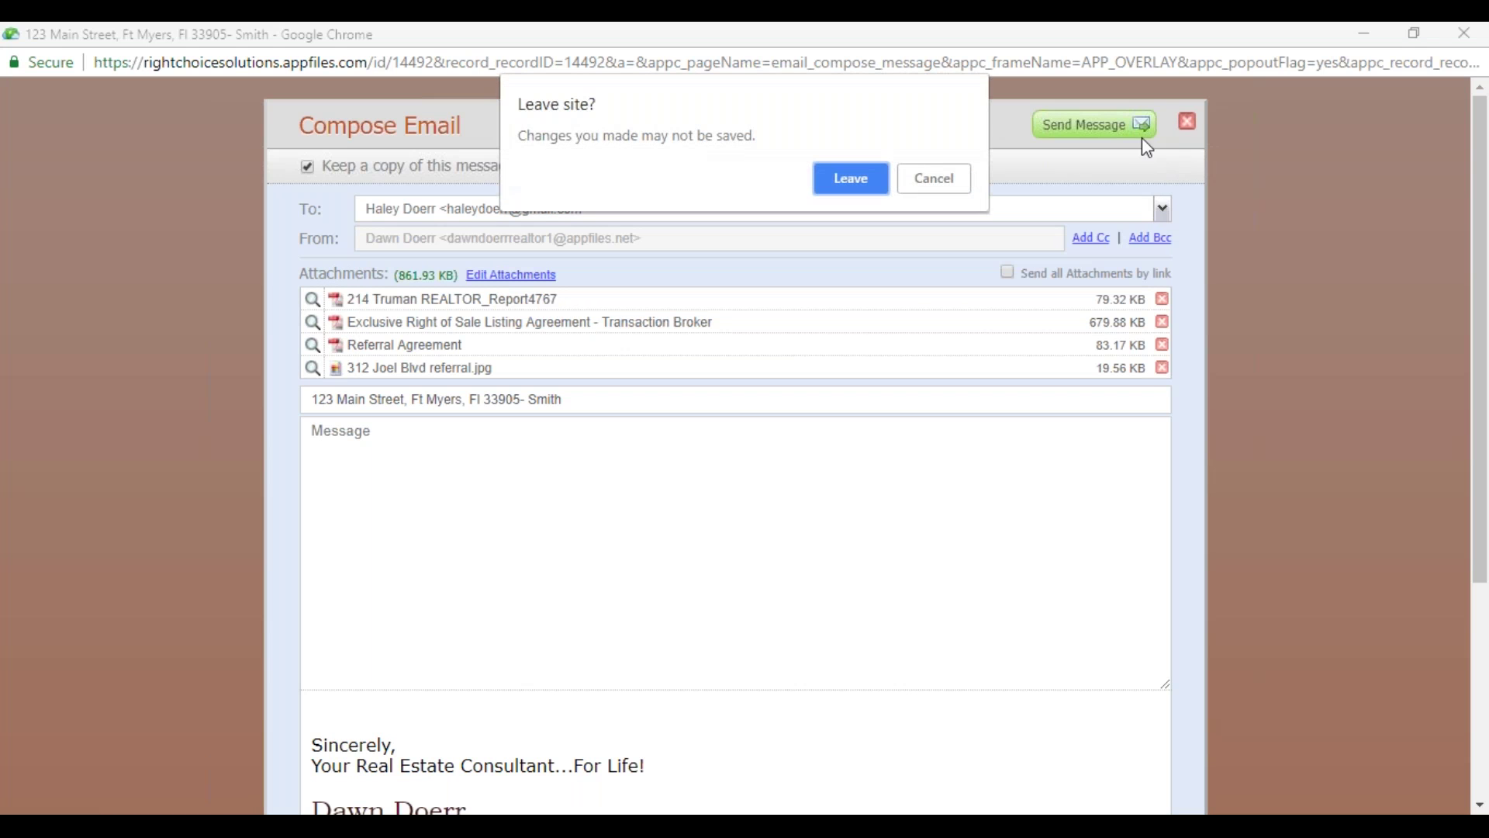
{"action": "left_click", "coordinate": [885, 175]}
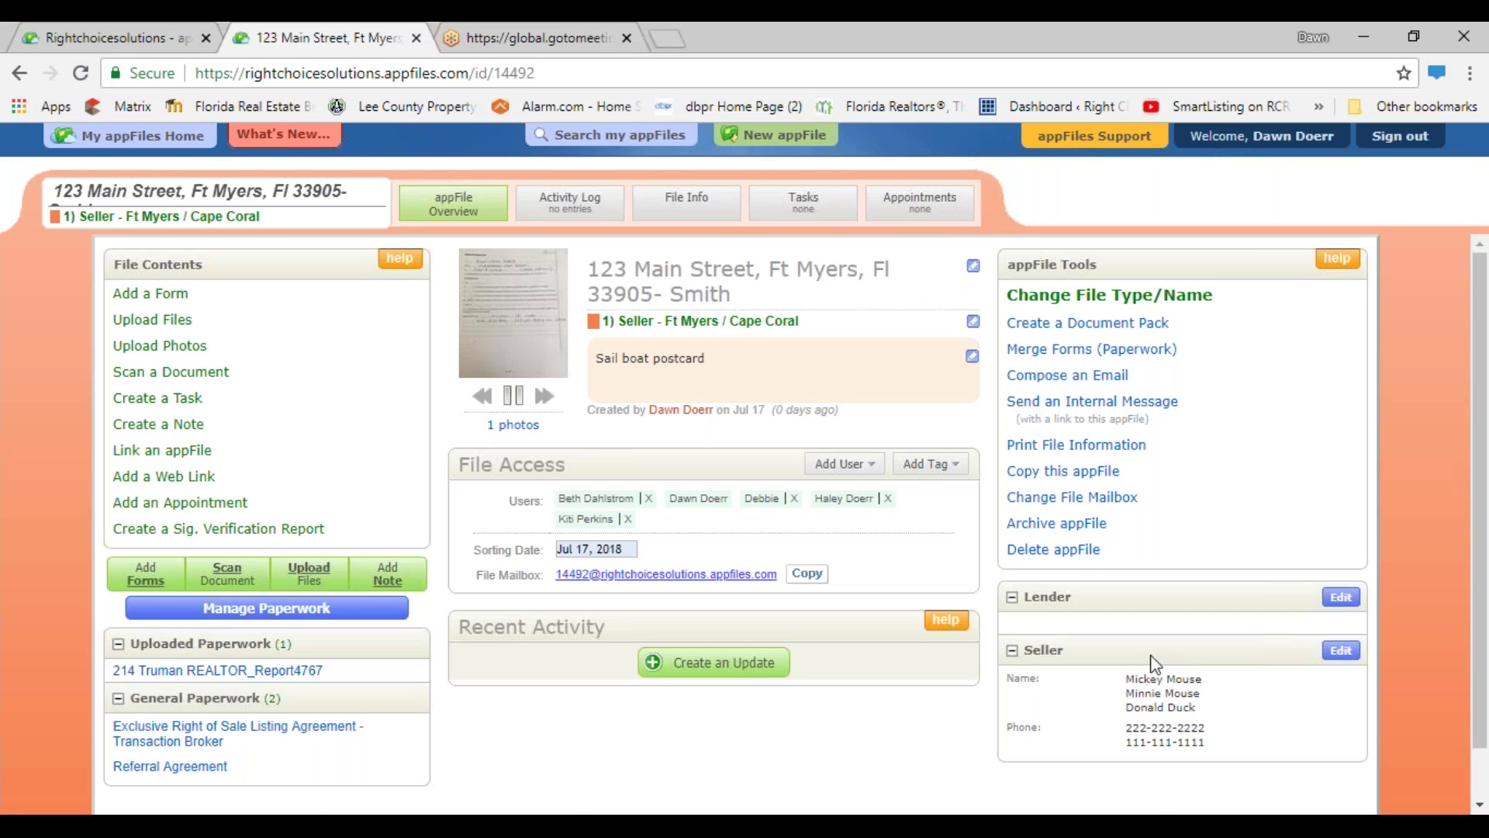
- Enter the seller's email address in the Seller details for 123 Main Street
{"action": "scroll", "coordinate": [1155, 662], "scroll_direction": "down", "scroll_amount": 1}
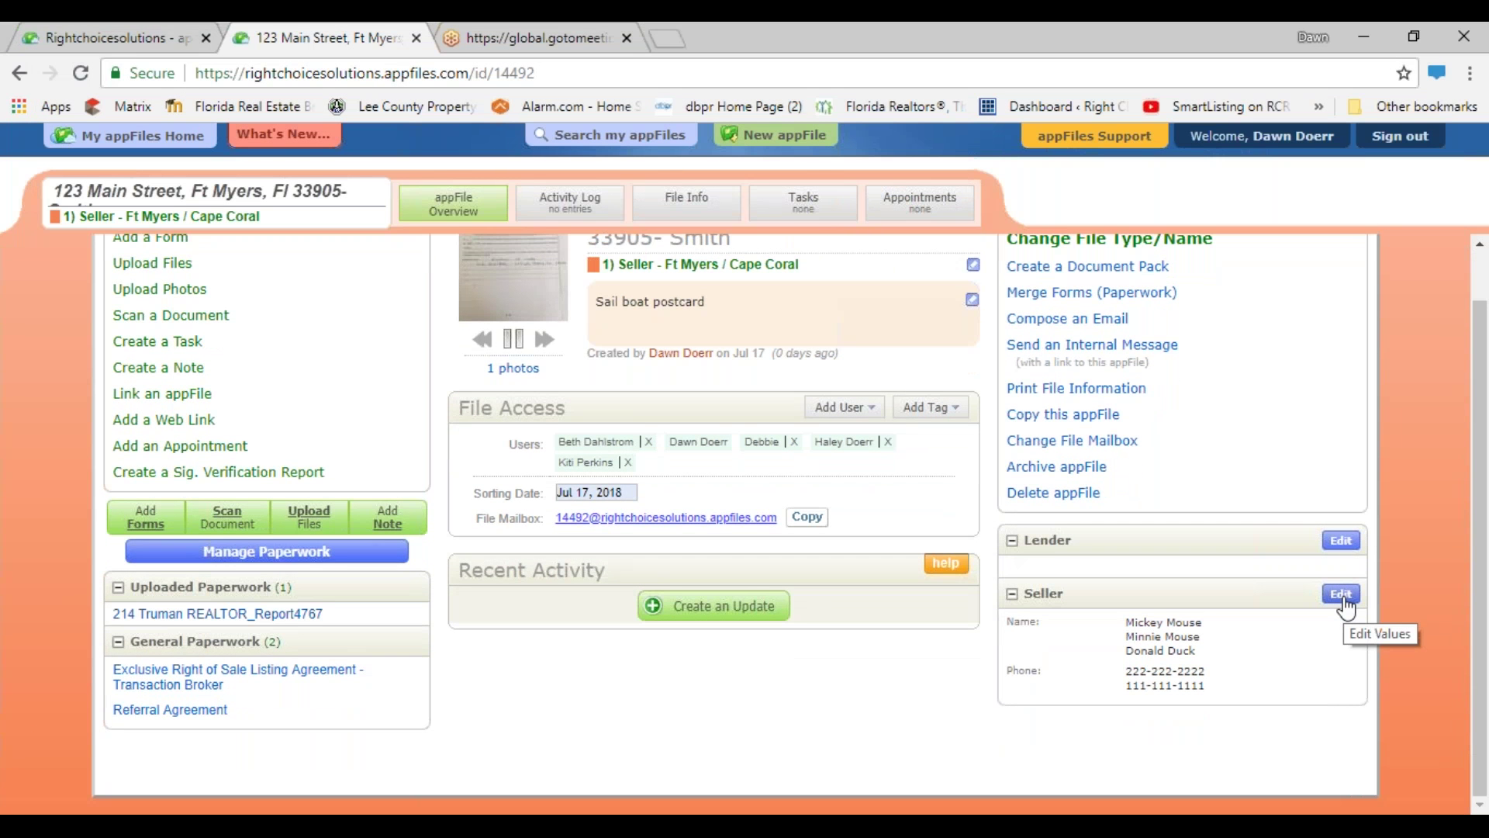
{"action": "left_click", "coordinate": [1342, 595]}
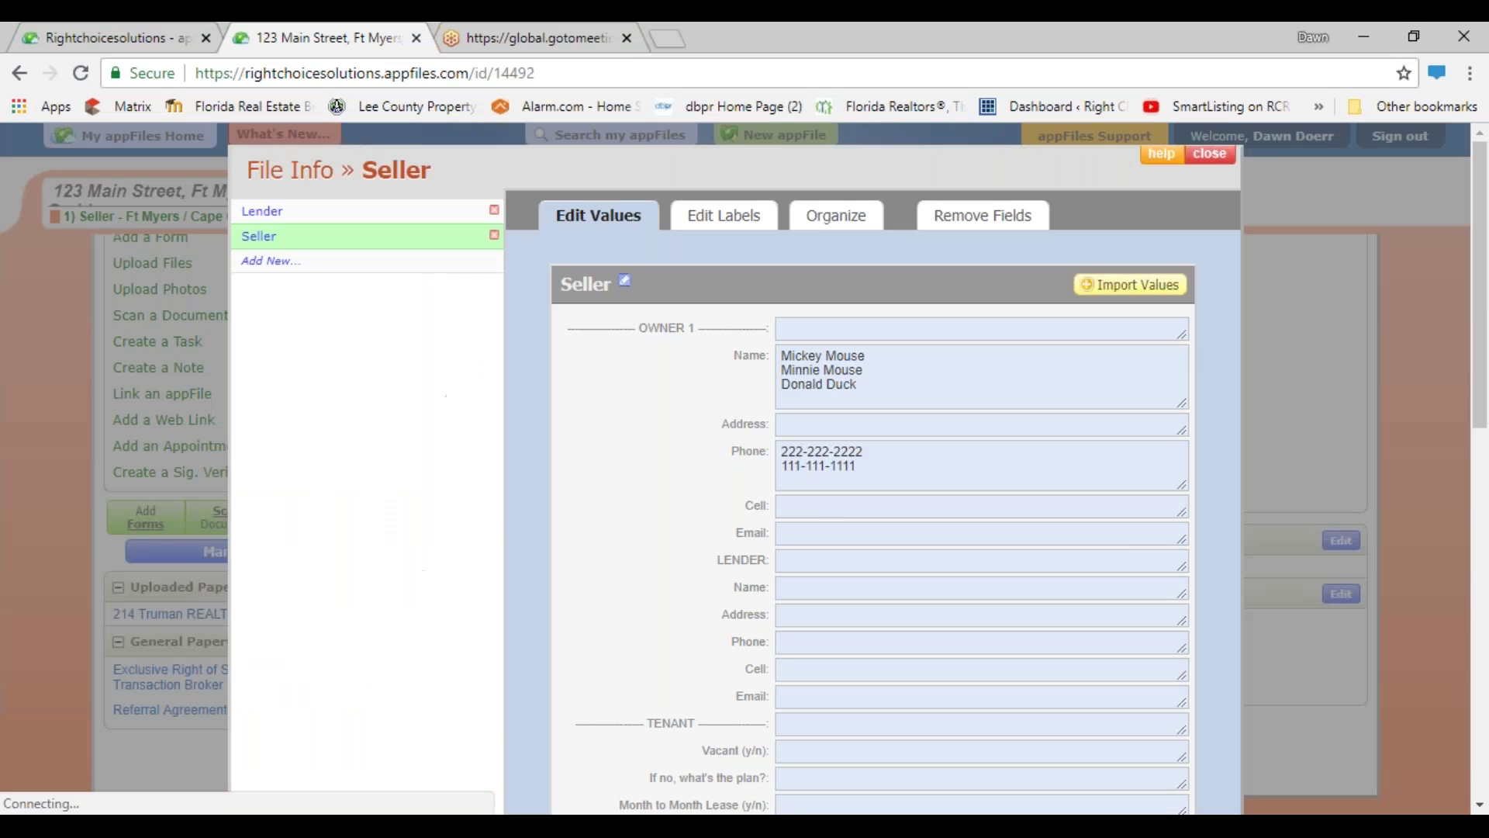
{"action": "left_click", "coordinate": [819, 533]}
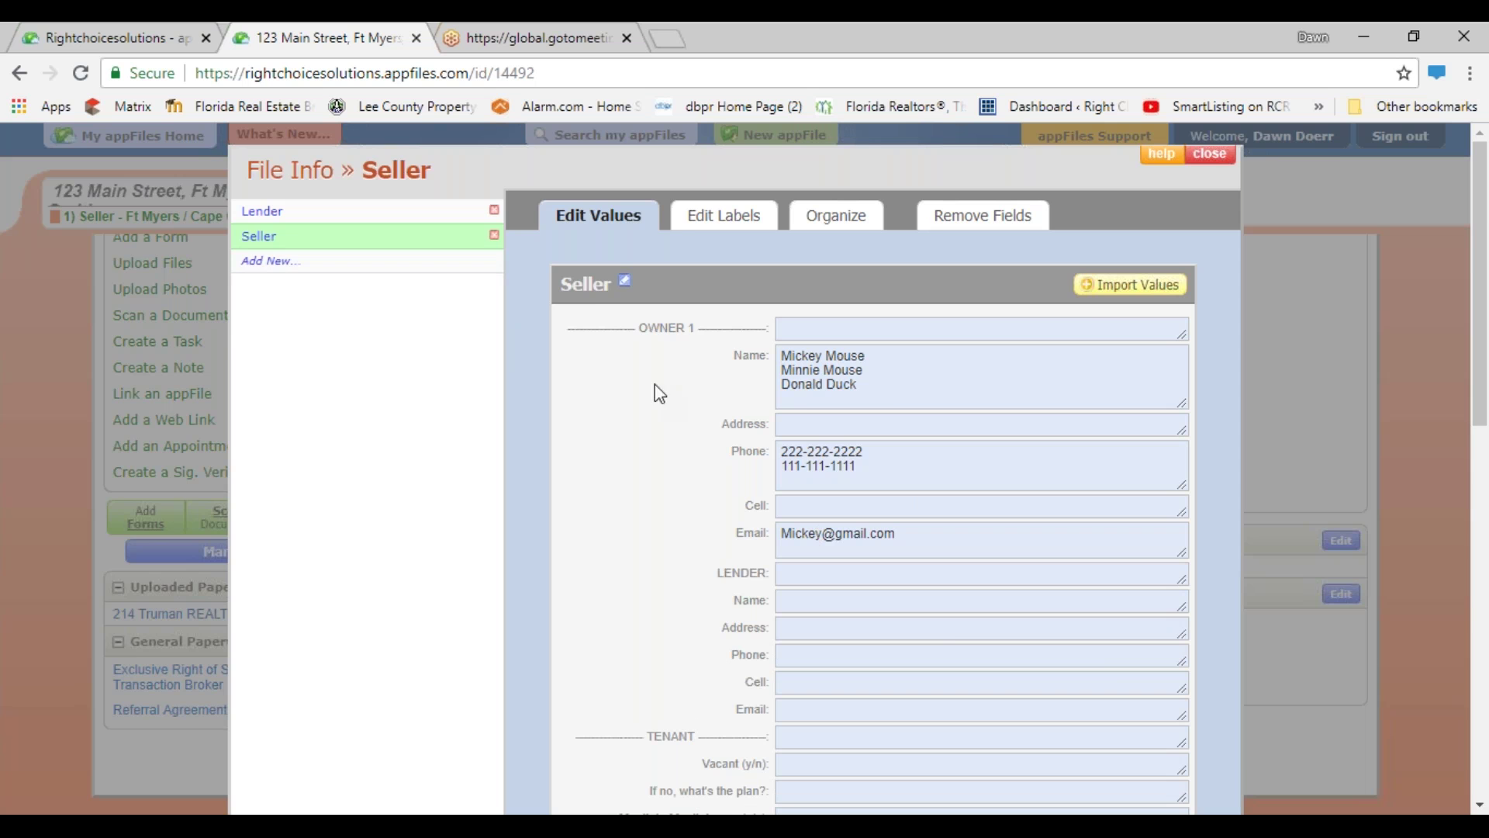
{"action": "left_click", "coordinate": [1209, 155]}
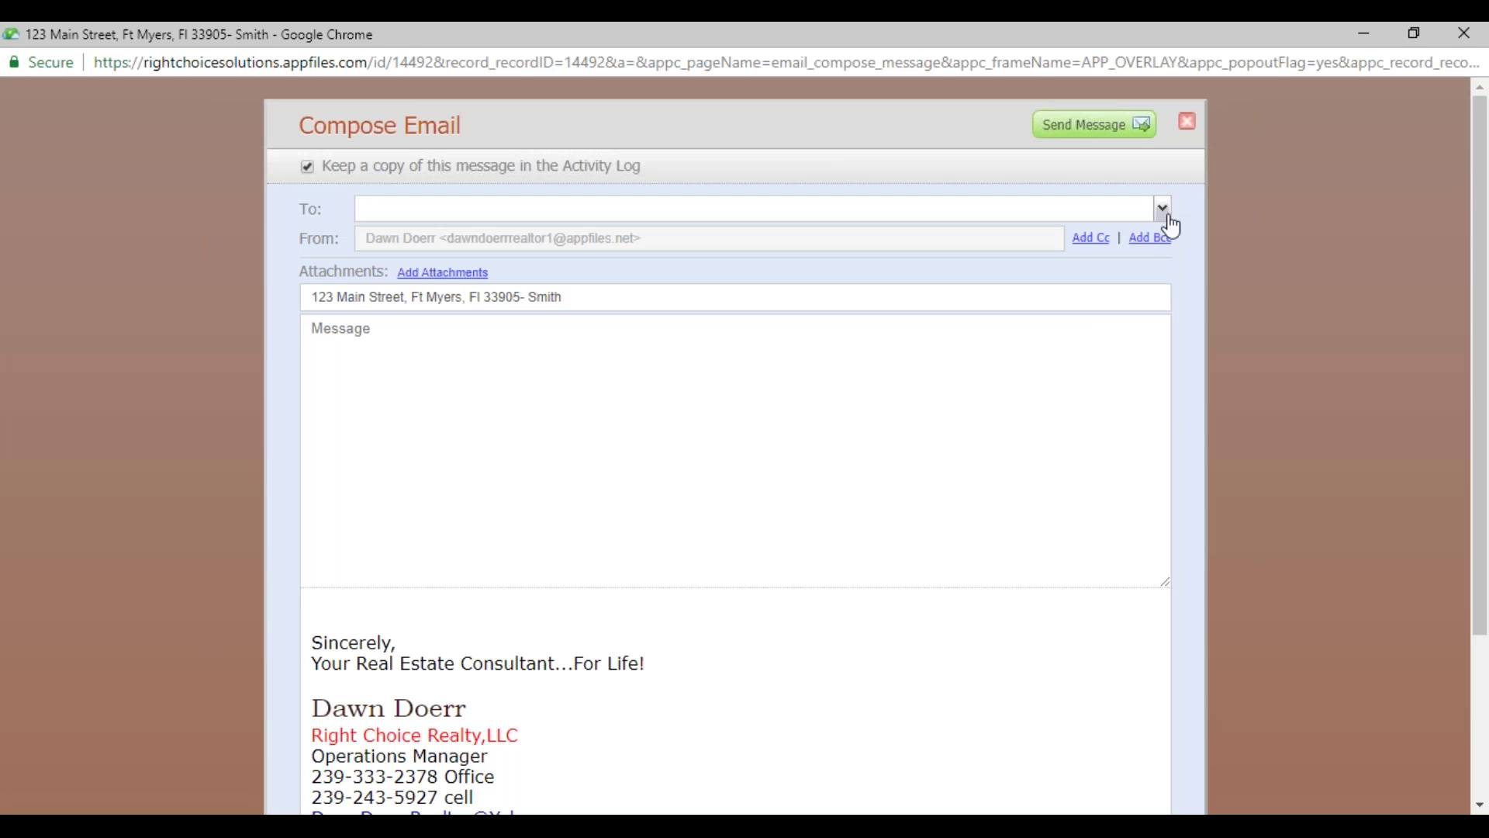
- Address a second draft to an administrator, then discard it unsent
{"action": "left_click", "coordinate": [1165, 209]}
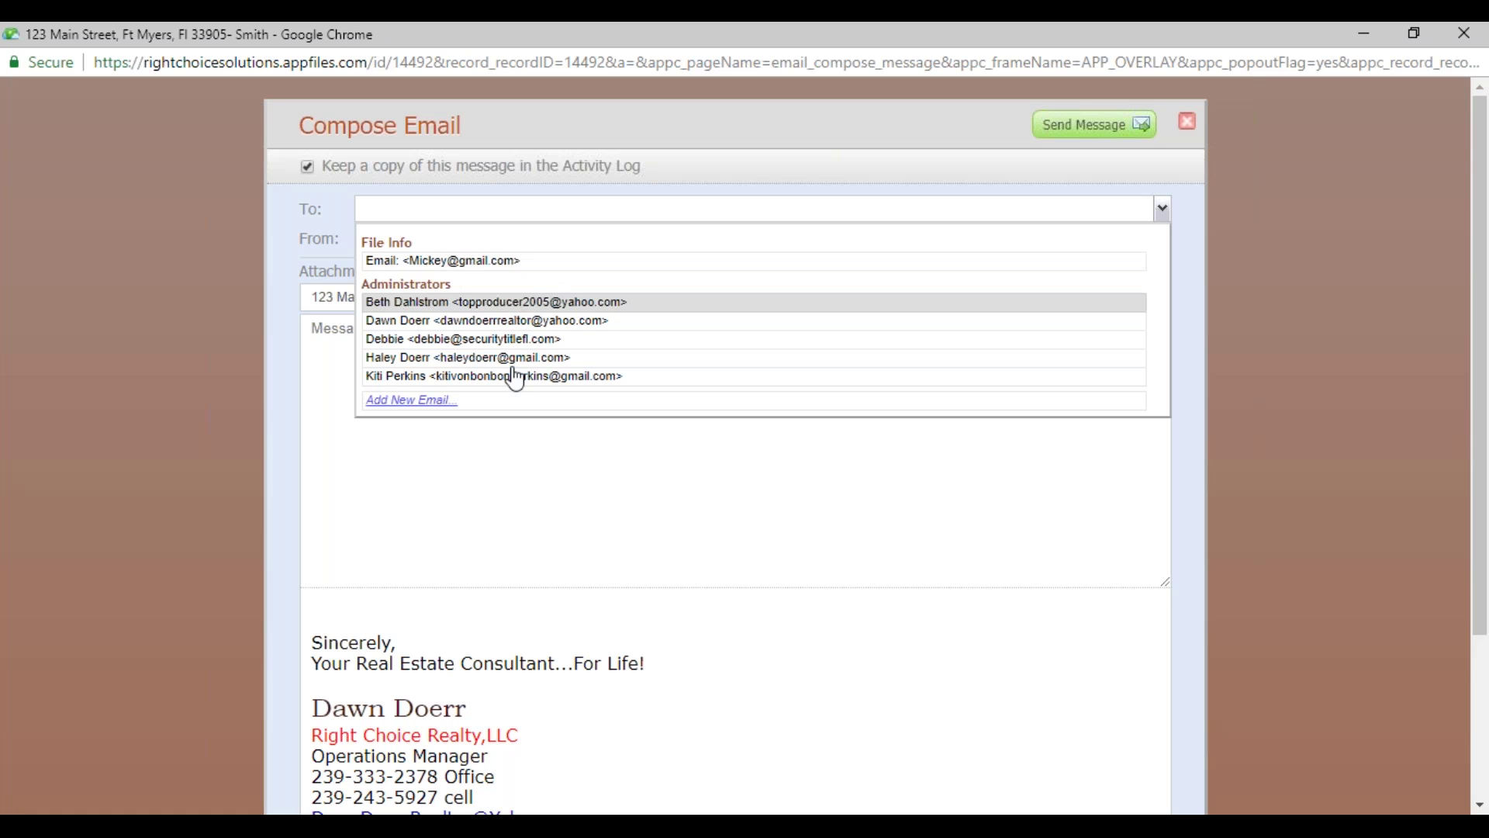
{"action": "left_click", "coordinate": [468, 357]}
{"action": "left_click", "coordinate": [546, 488]}
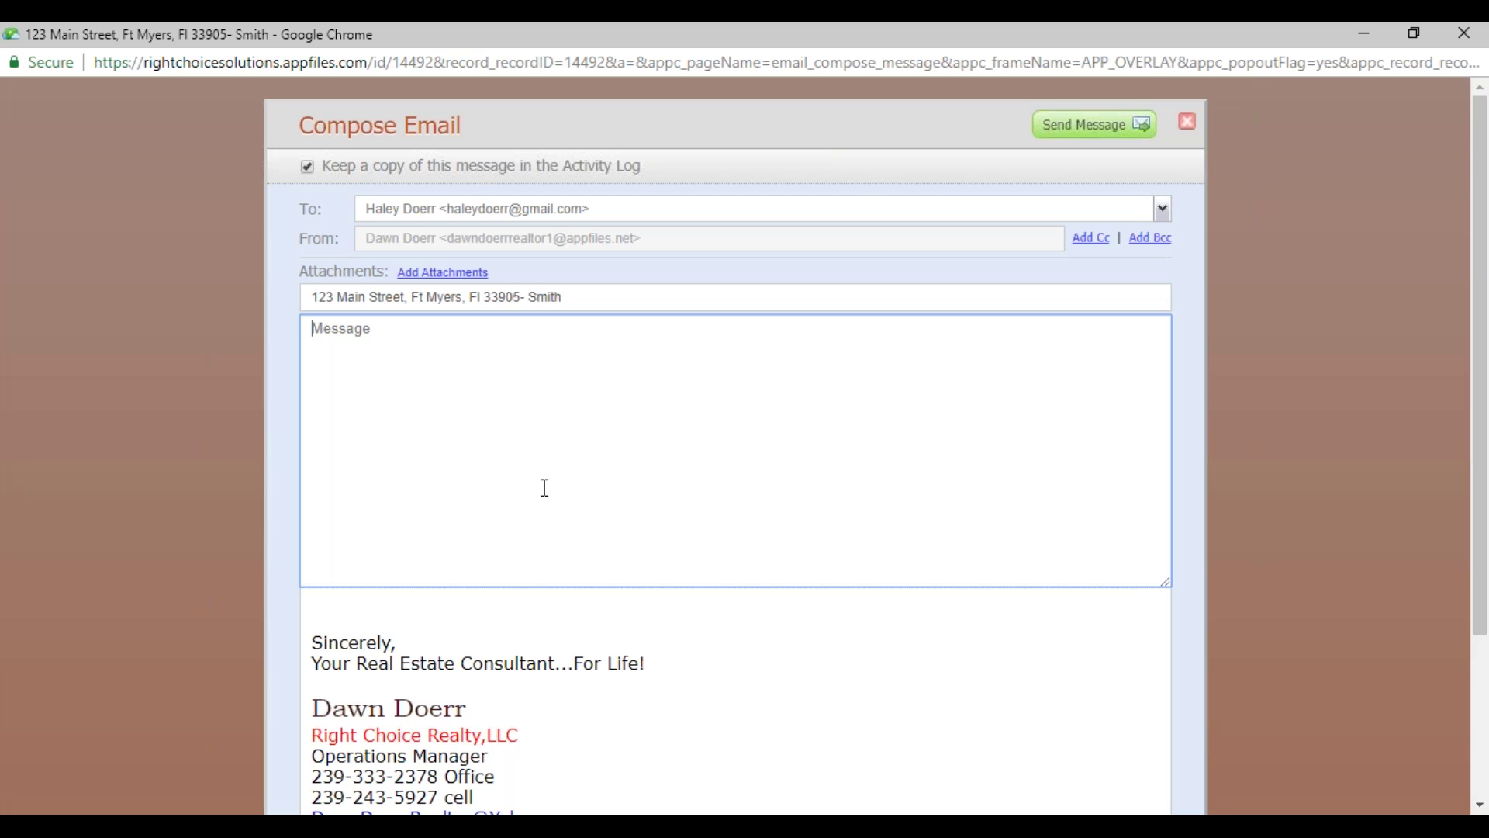
{"action": "left_click", "coordinate": [1187, 121]}
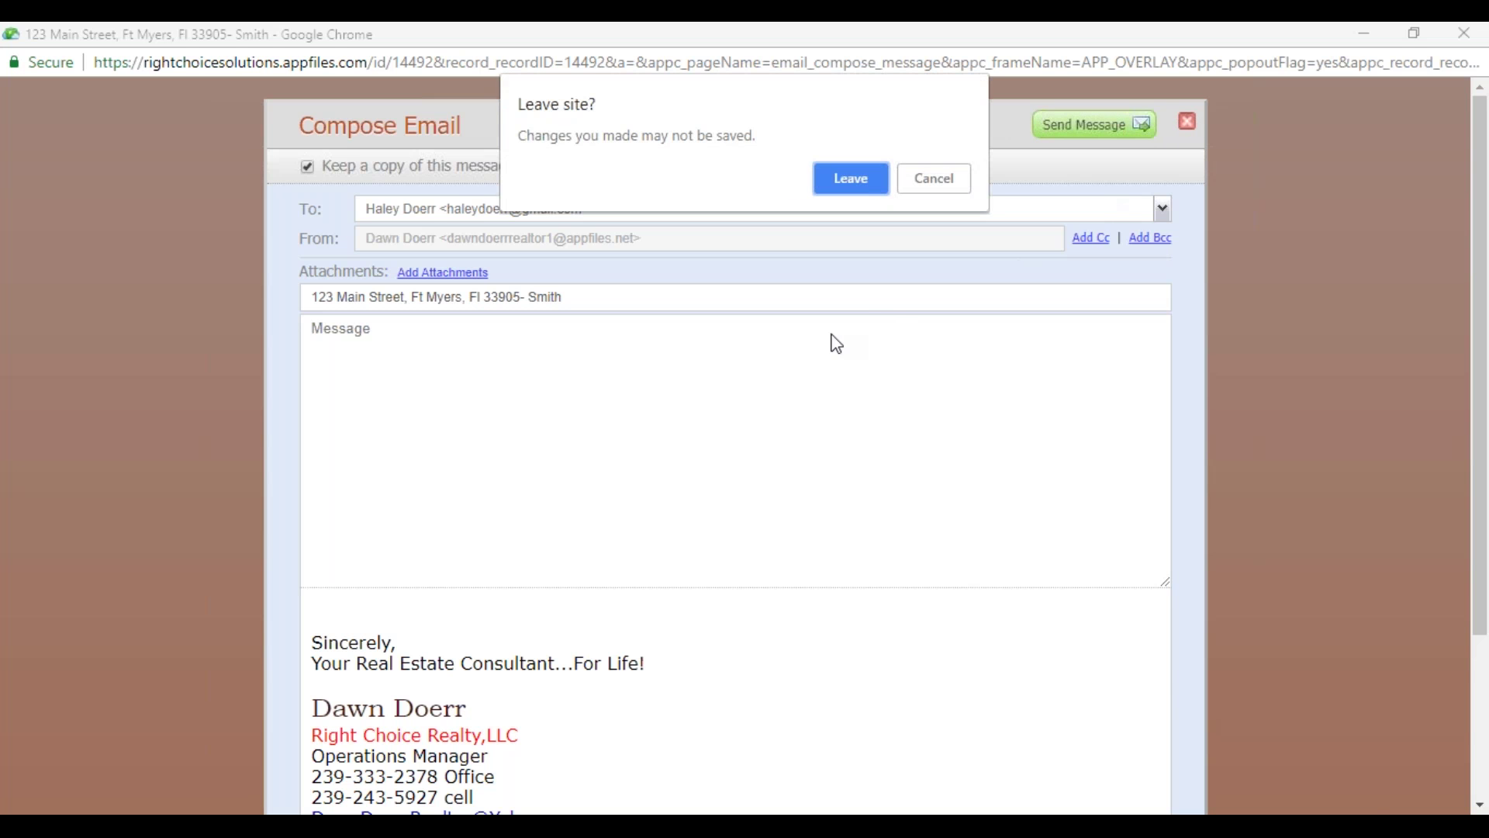
{"action": "left_click", "coordinate": [867, 192]}
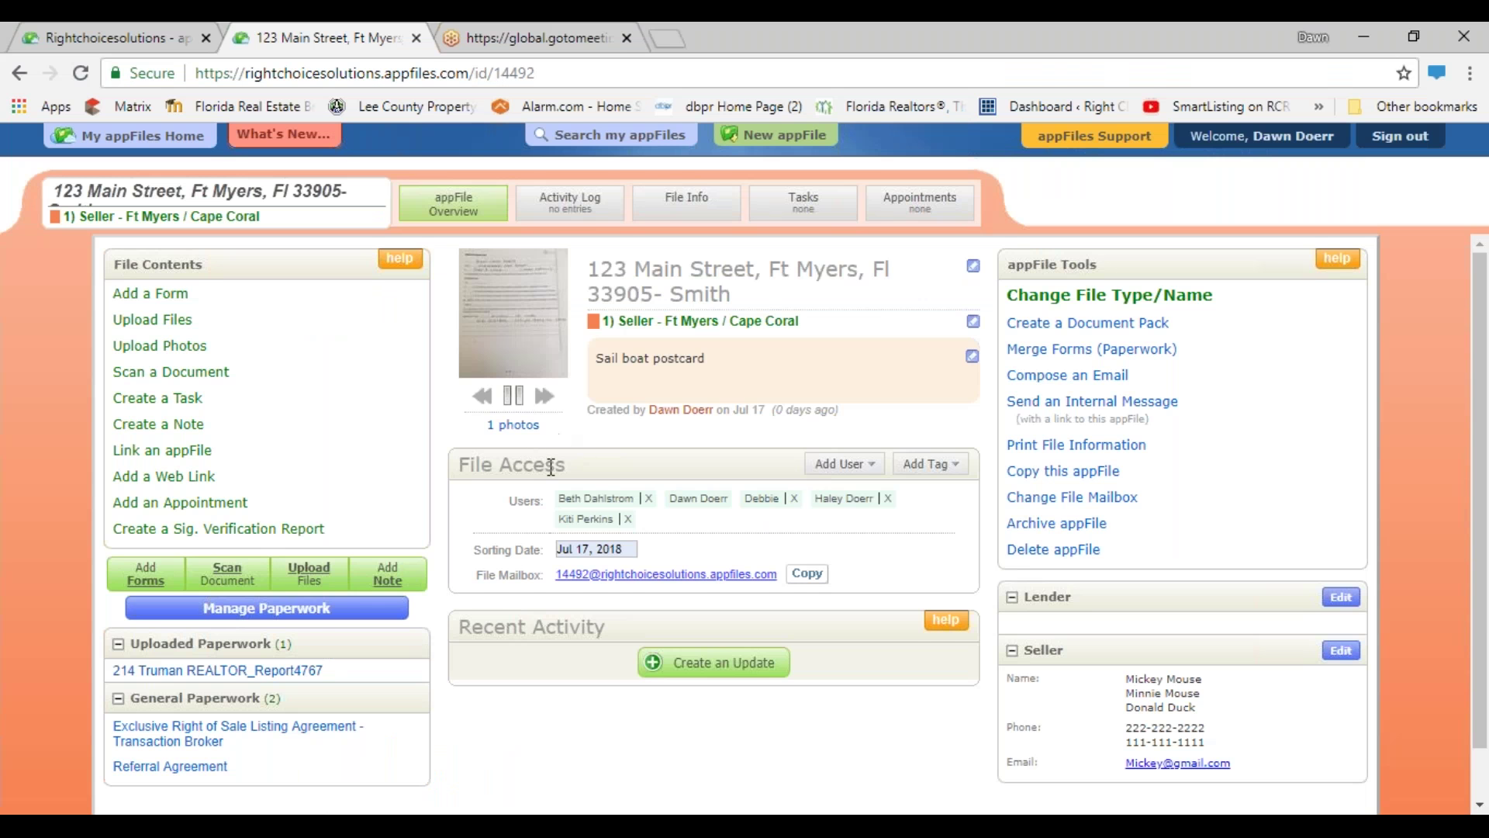
- Copy the appFile's File Mailbox address from the overview
{"action": "scroll", "coordinate": [579, 468], "scroll_direction": "down", "scroll_amount": 1}
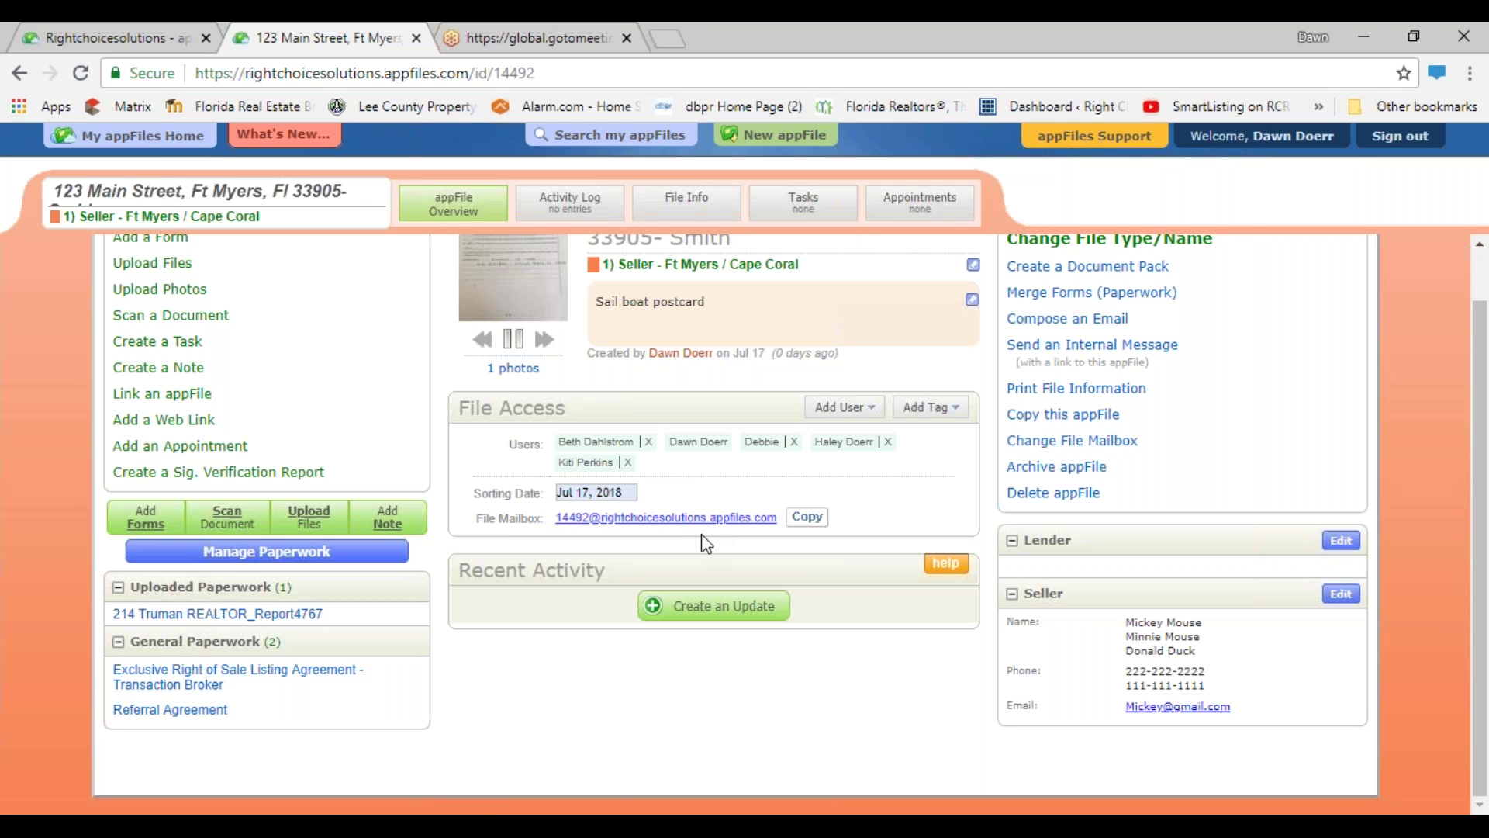
{"action": "left_click", "coordinate": [805, 519]}
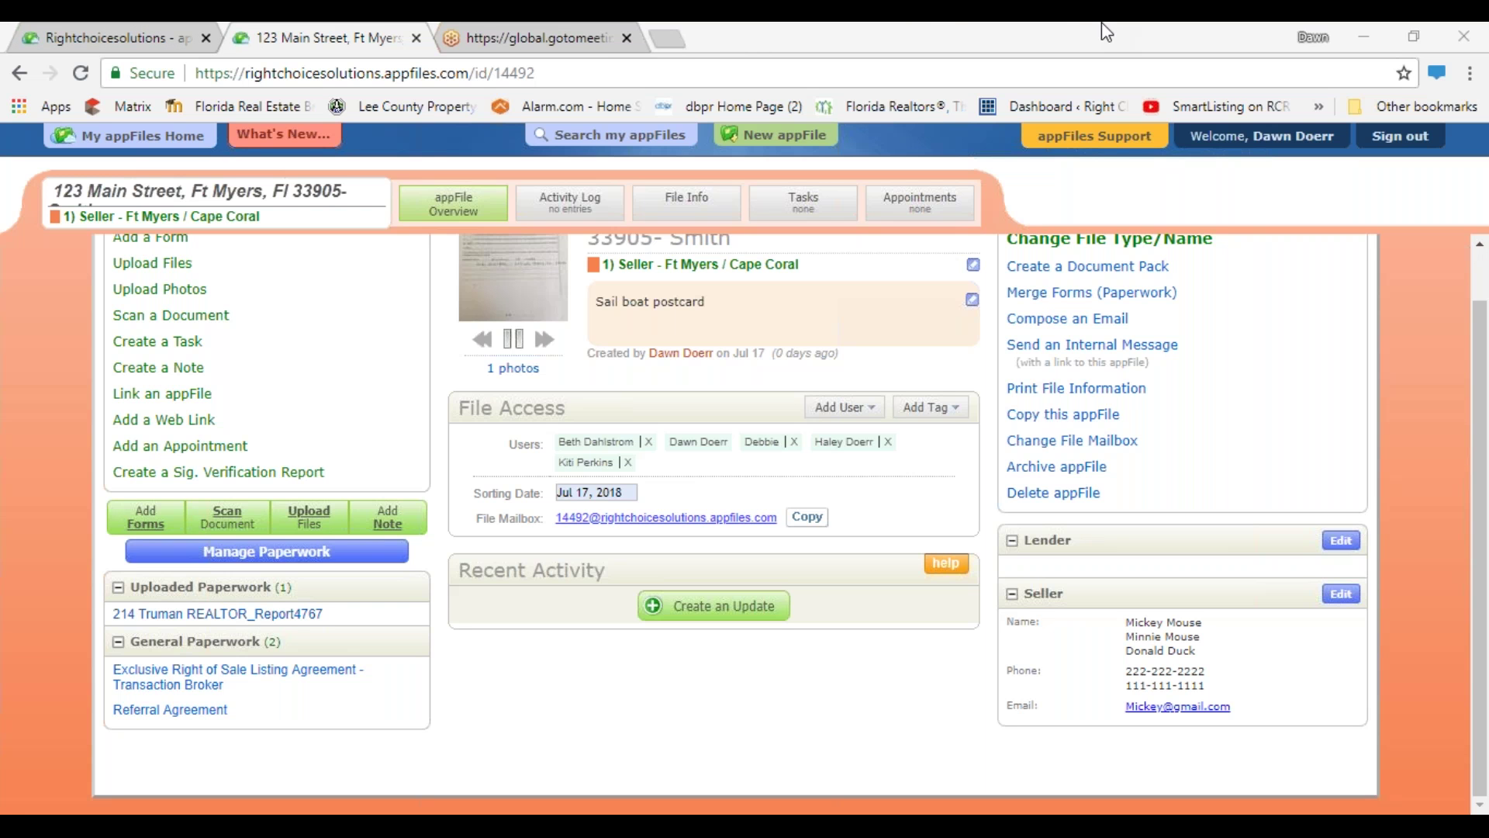
- In a new tab, open Yahoo Mail and the tFax Server 'NEW FAX' message
{"action": "left_click", "coordinate": [682, 36]}
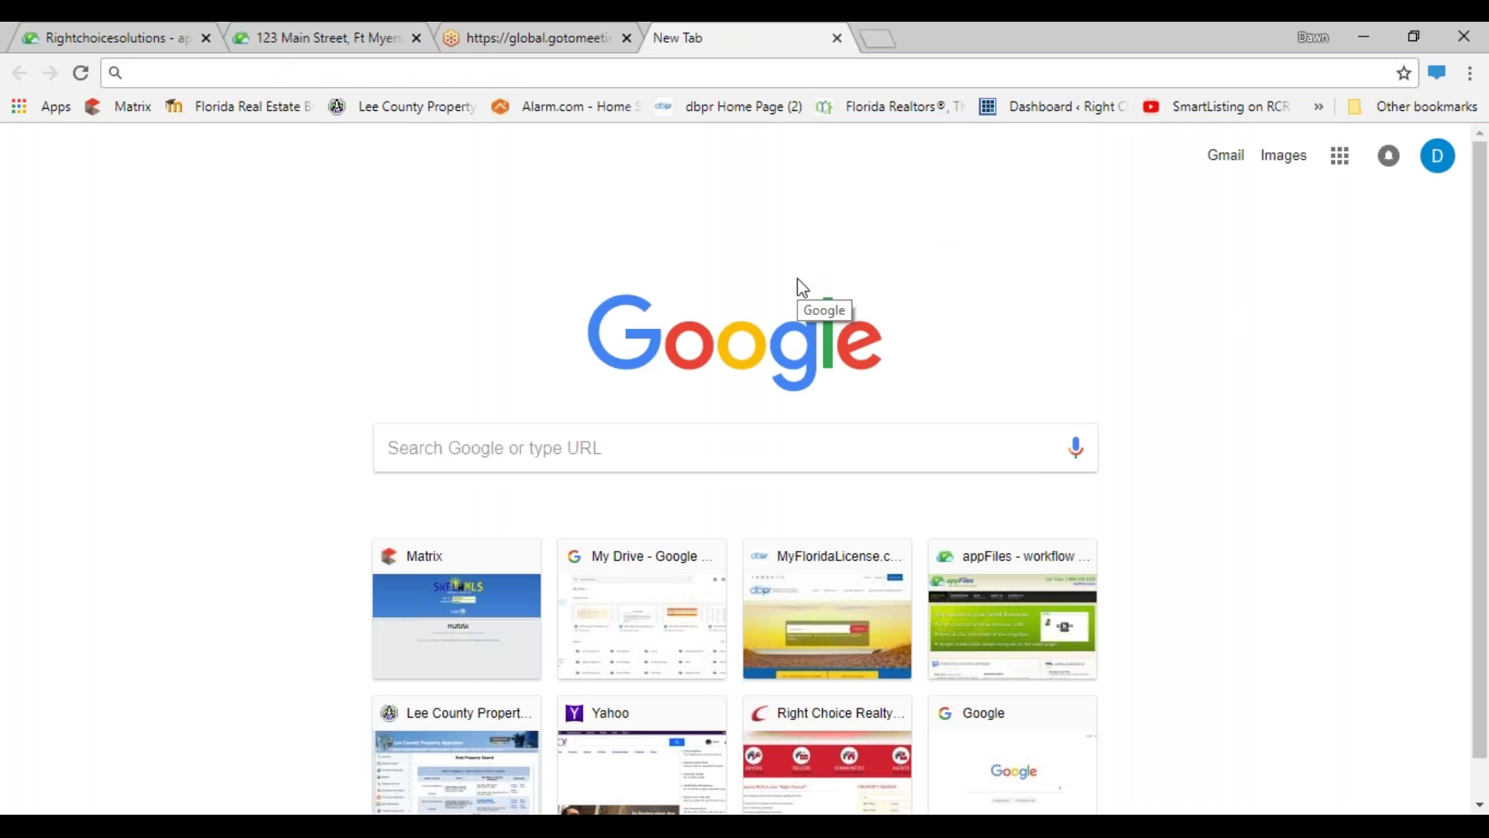
{"action": "left_click", "coordinate": [631, 714]}
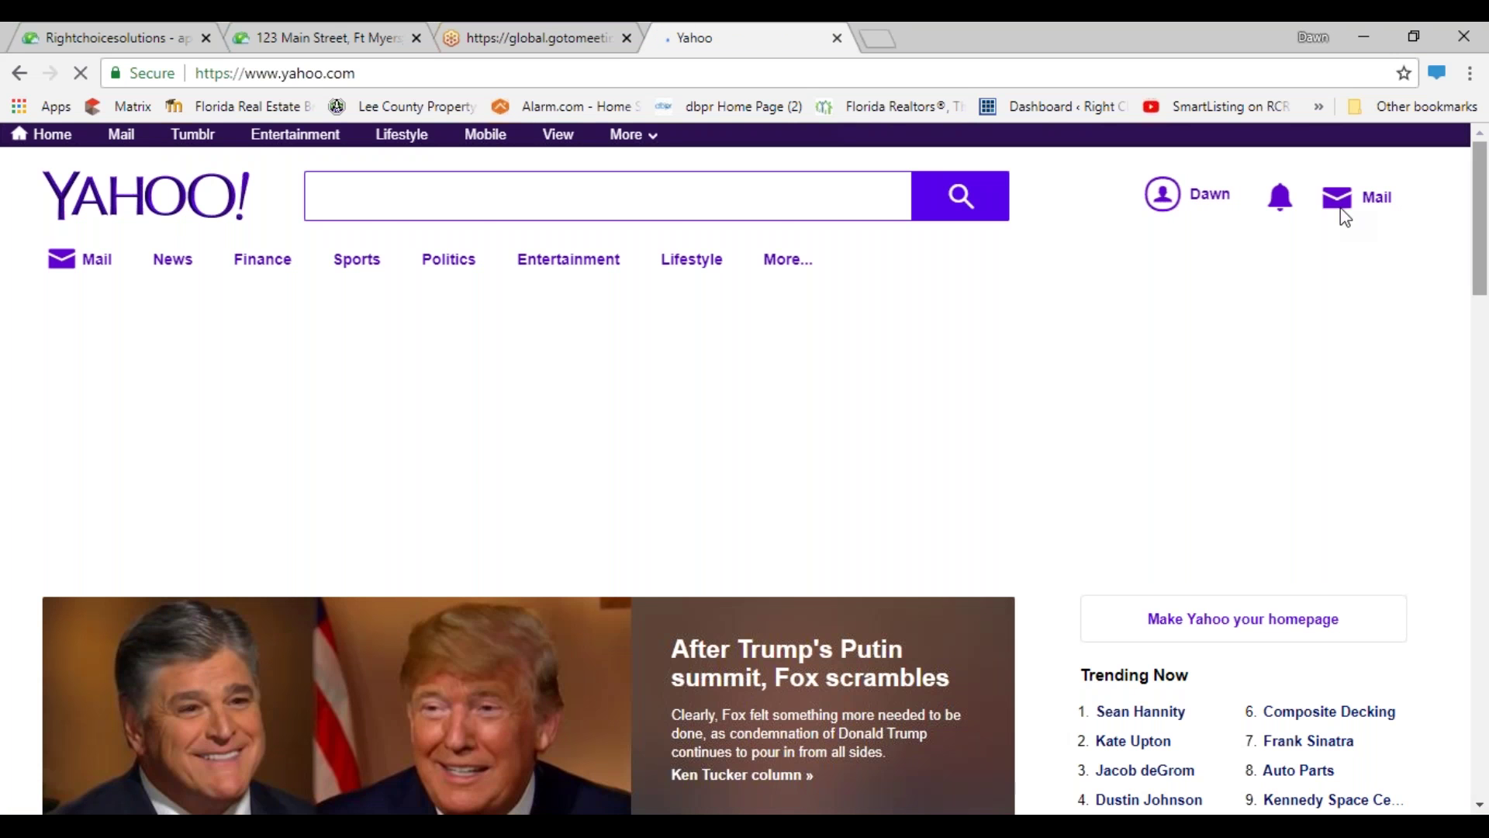
{"action": "left_click", "coordinate": [1359, 197]}
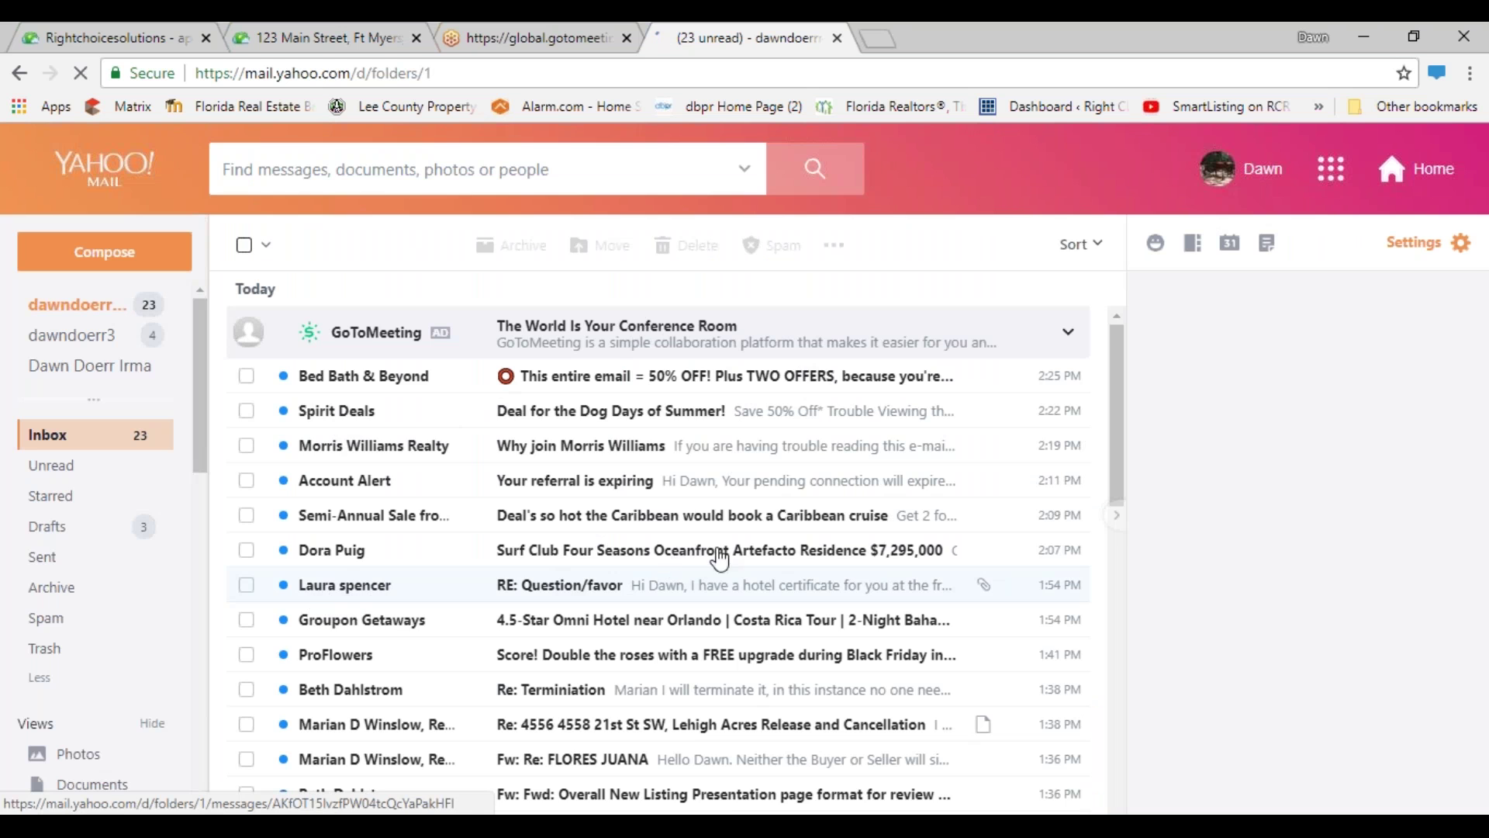
{"action": "scroll", "coordinate": [783, 556], "scroll_direction": "down", "scroll_amount": 5}
{"action": "scroll", "coordinate": [784, 556], "scroll_direction": "down", "scroll_amount": 3}
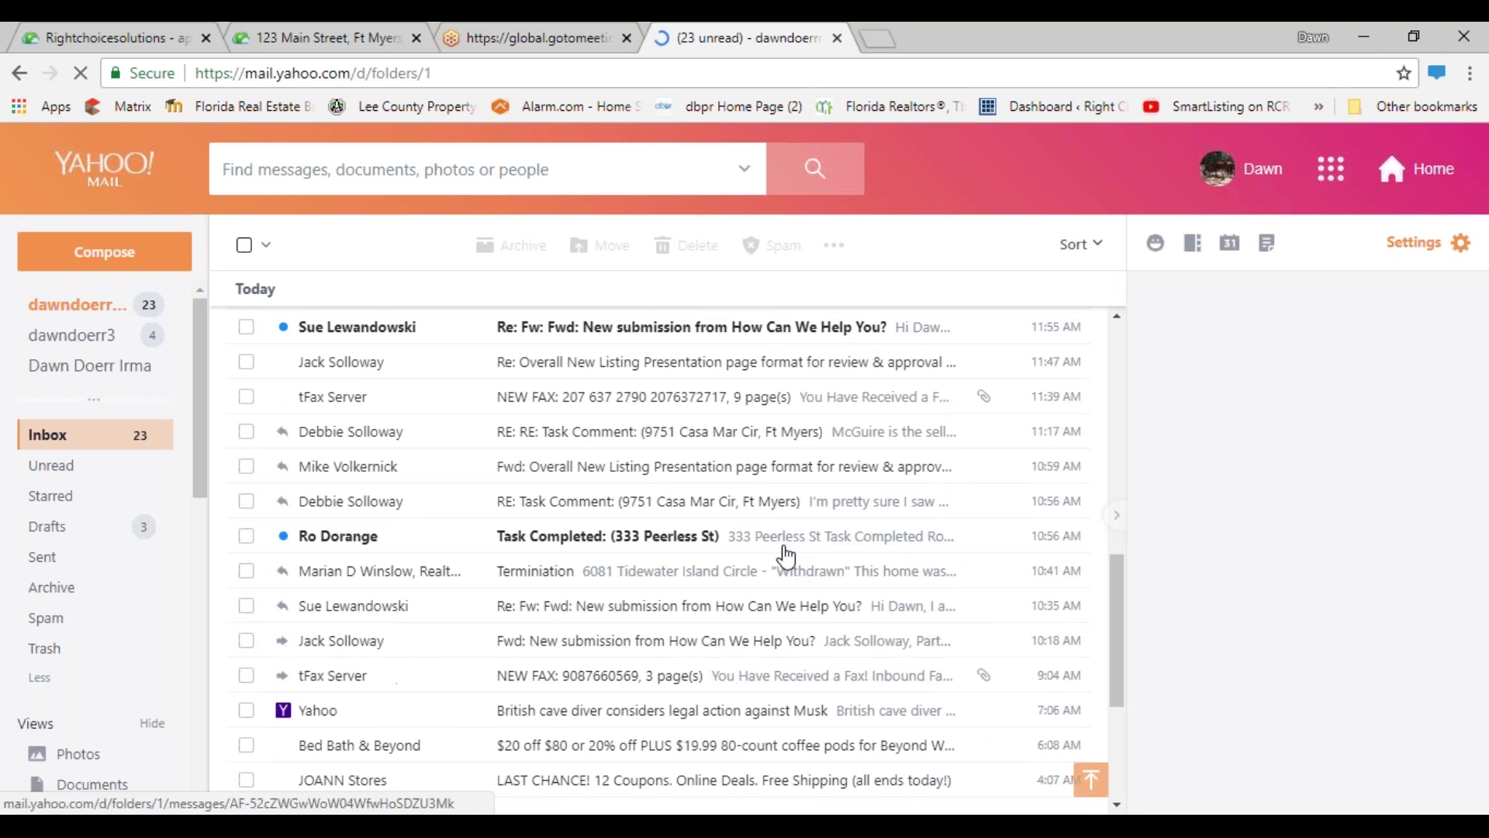
{"action": "scroll", "coordinate": [785, 555], "scroll_direction": "down", "scroll_amount": 4}
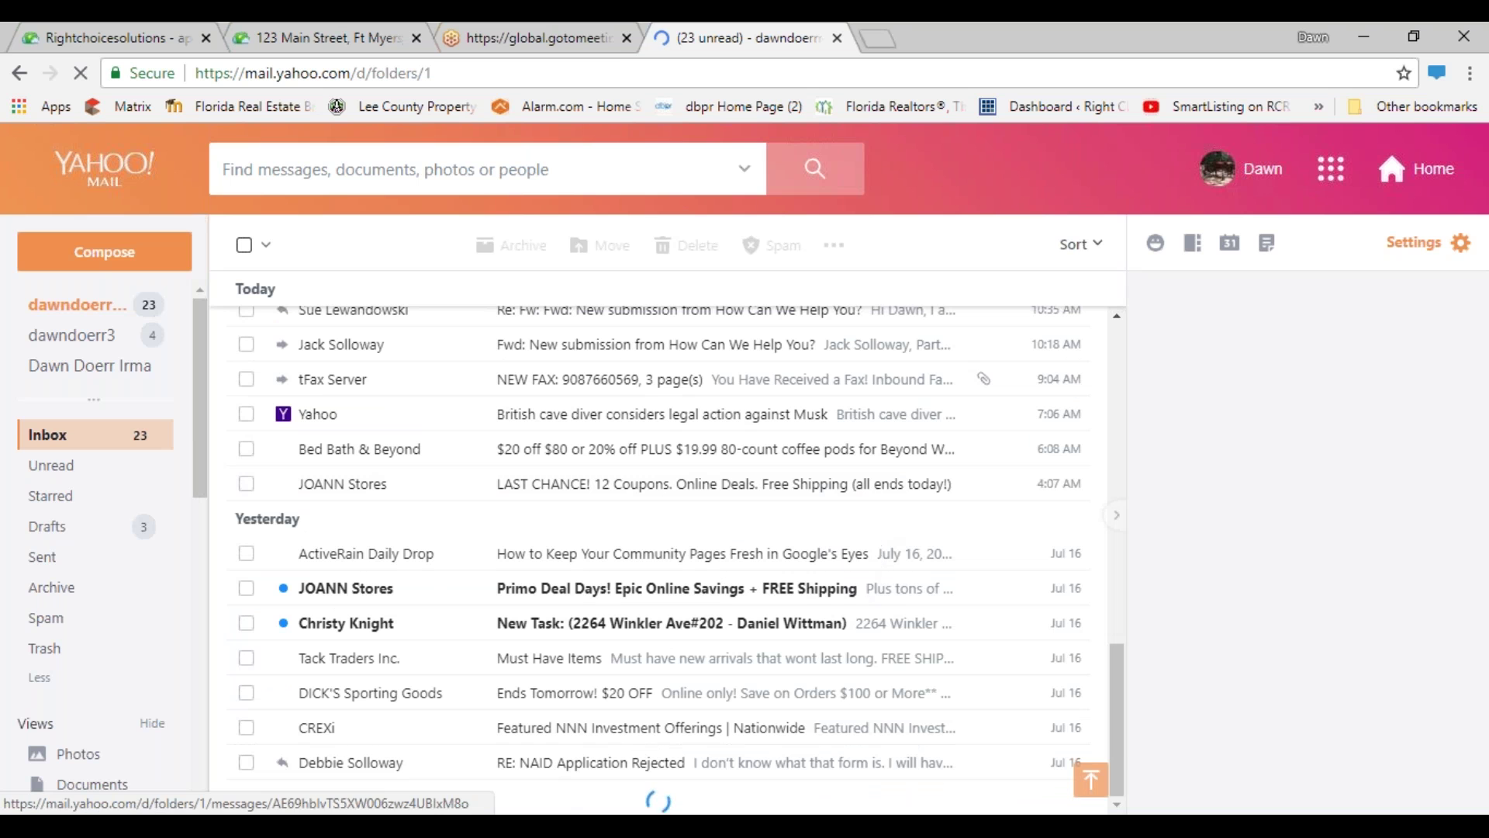
{"action": "left_click", "coordinate": [332, 388]}
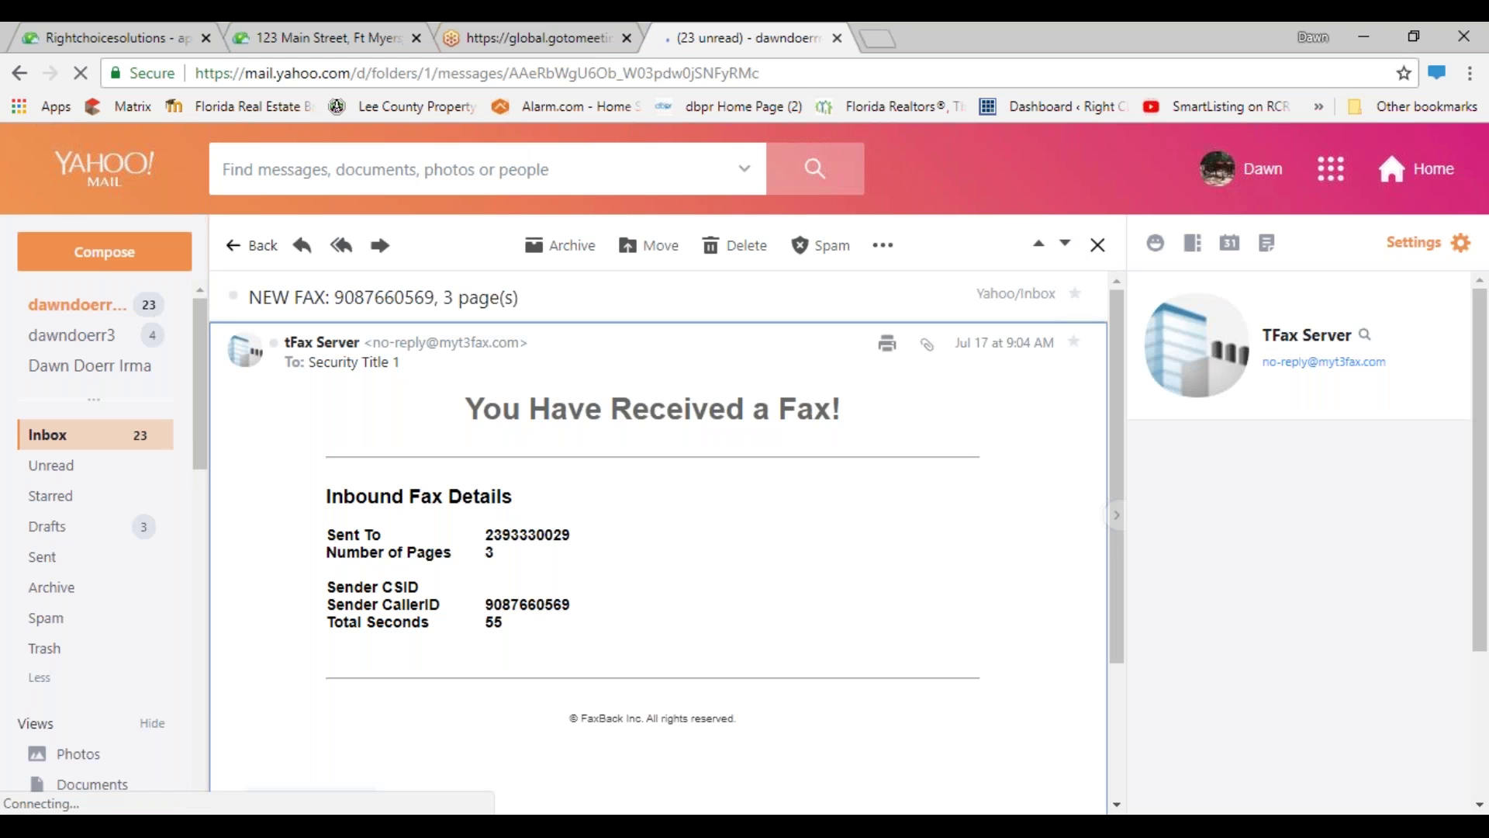
- Forward the fax to the 123 Main Street appFile's File Mailbox address
{"action": "left_click", "coordinate": [381, 247]}
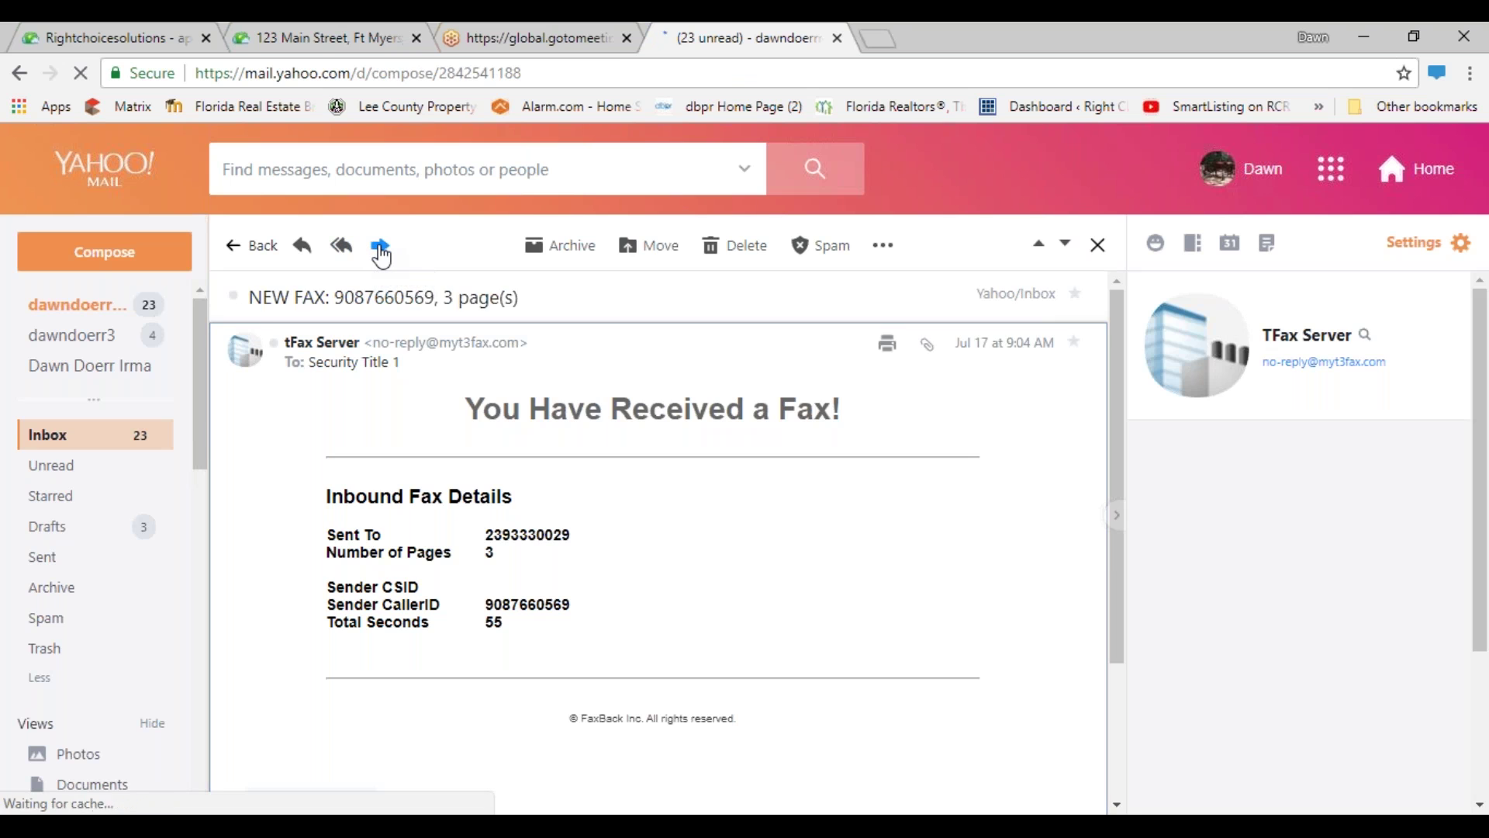
{"action": "left_click", "coordinate": [392, 35]}
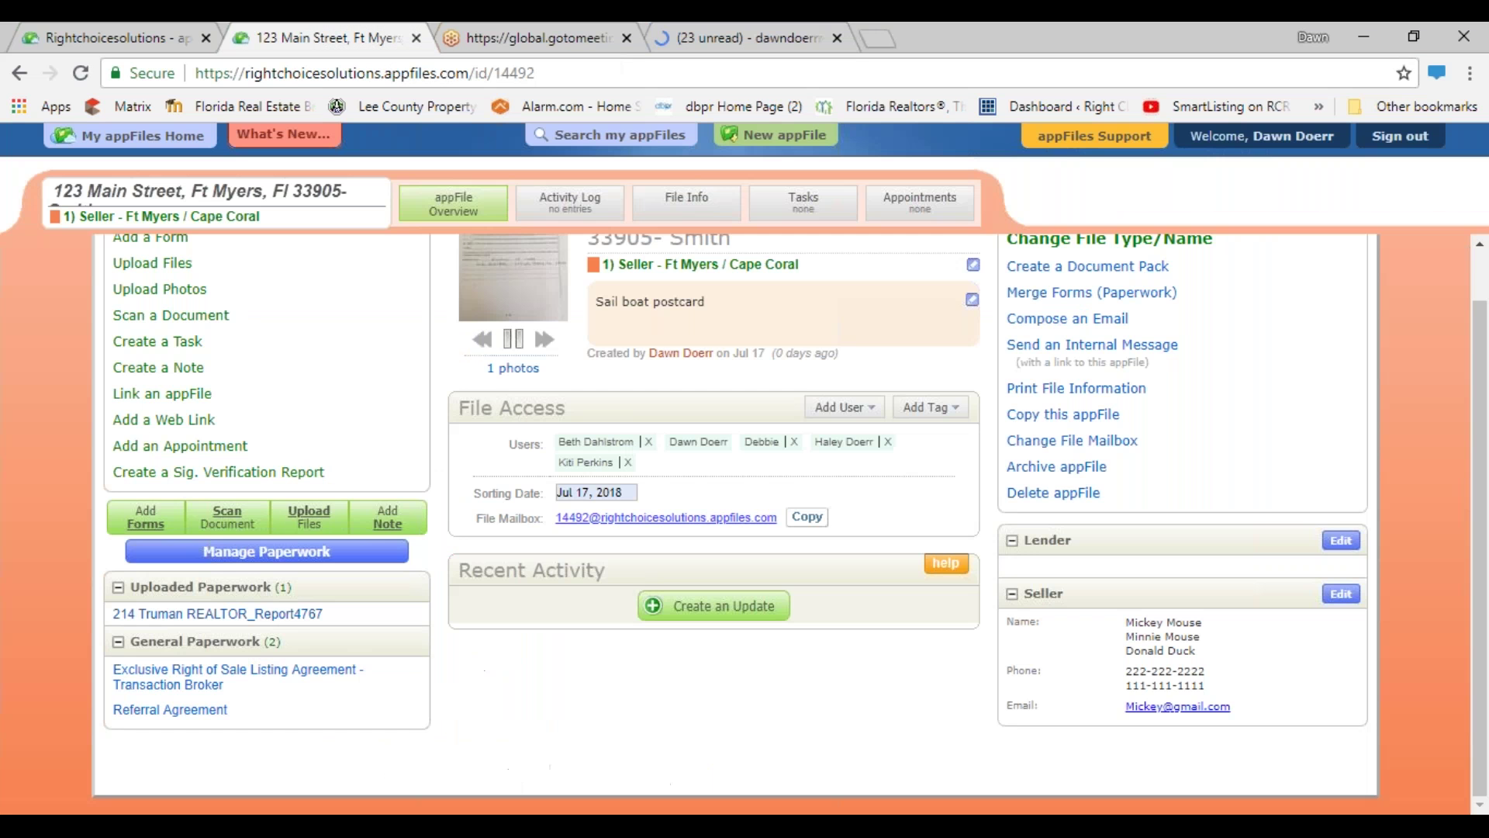
{"action": "left_click", "coordinate": [808, 518]}
{"action": "left_click", "coordinate": [711, 45]}
{"action": "right_click", "coordinate": [395, 294]}
{"action": "left_click", "coordinate": [449, 423]}
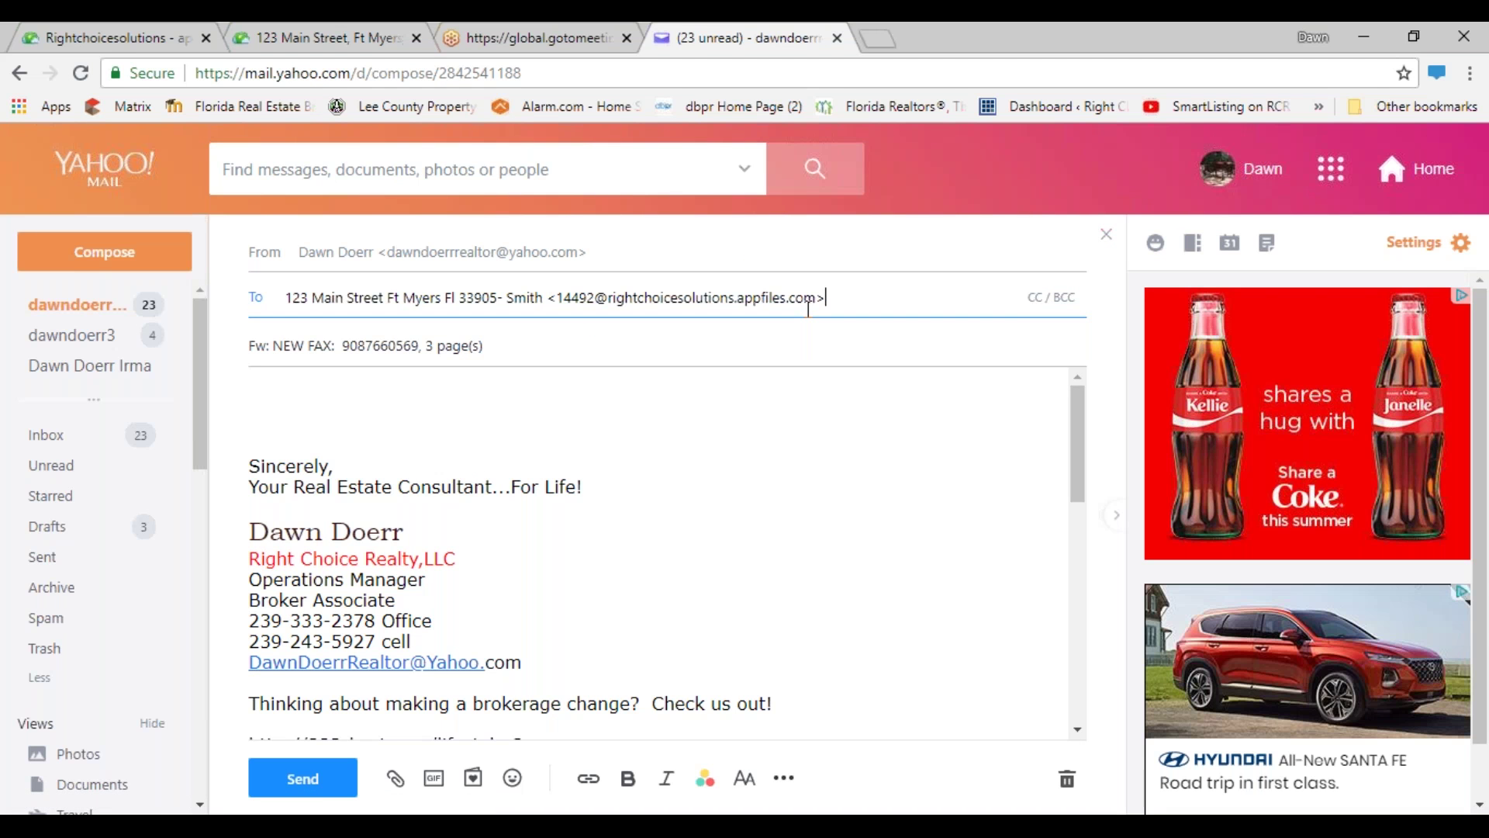
{"action": "left_click", "coordinate": [332, 779]}
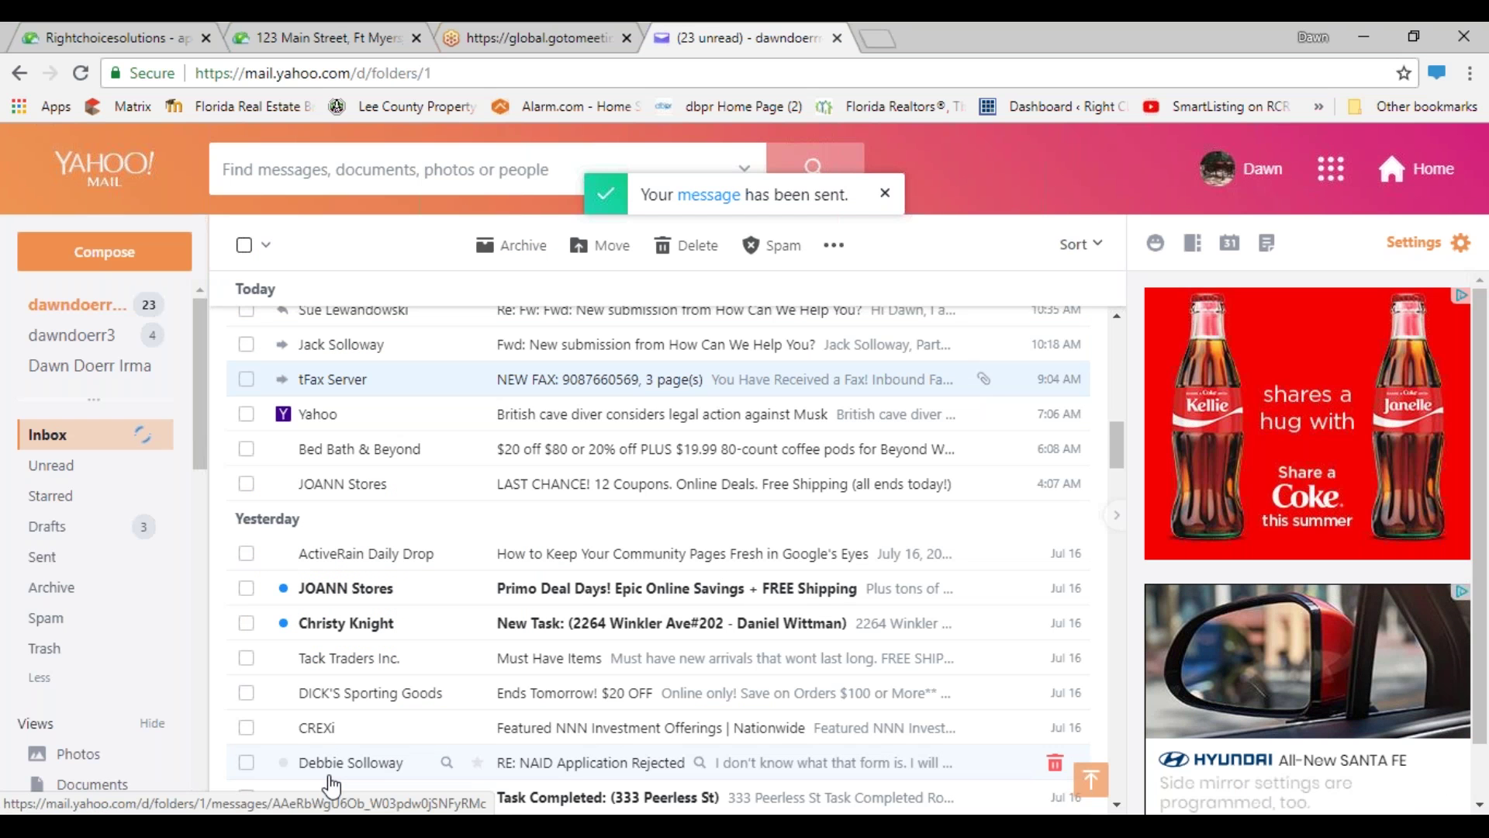
- Reload the 123 Main Street appFile and open the new FAX.2018-07-17 09_03_48 document
{"action": "left_click", "coordinate": [244, 35]}
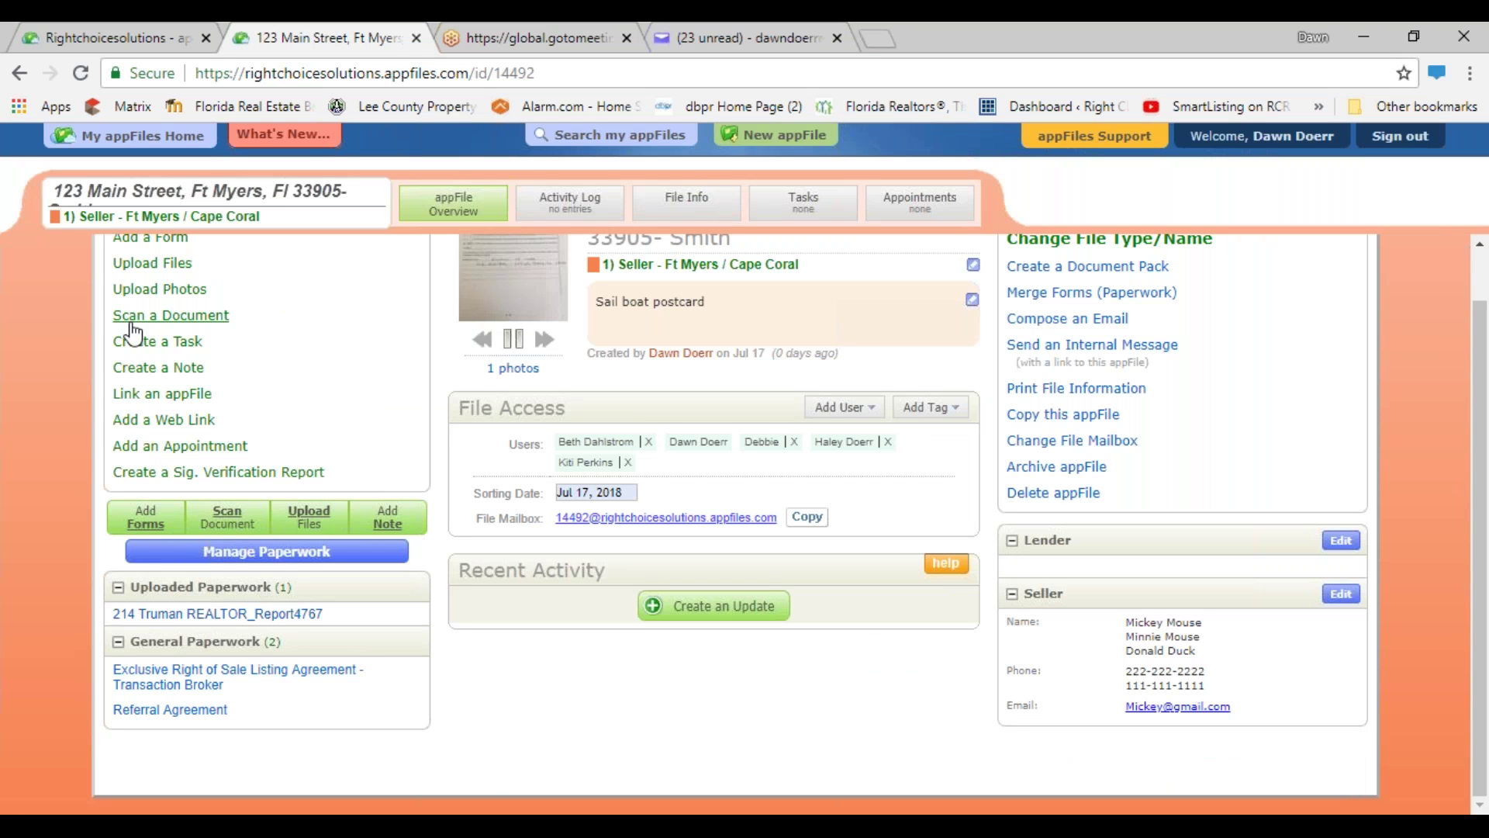
{"action": "left_click", "coordinate": [81, 73]}
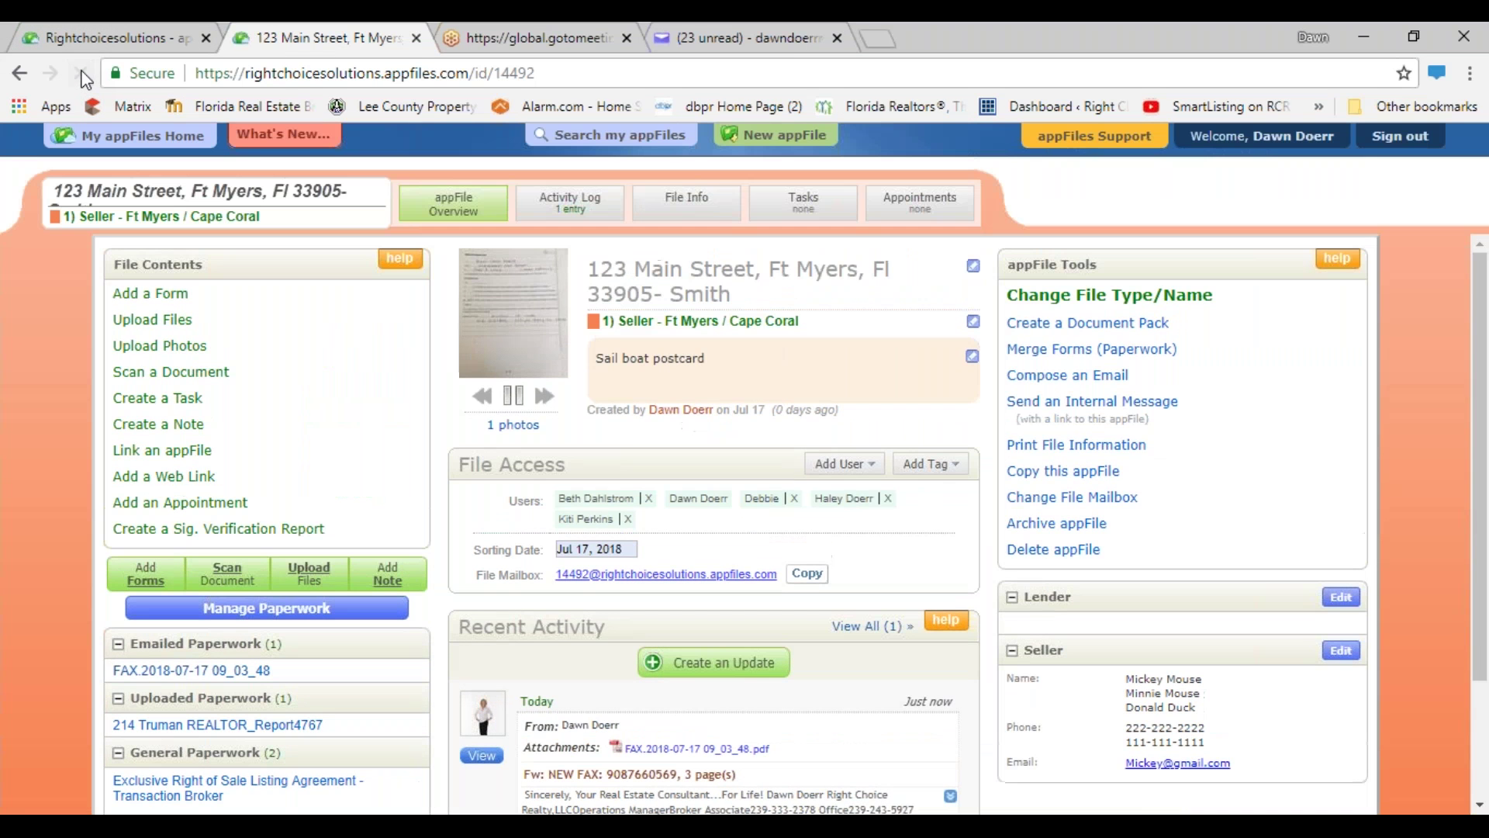
{"action": "scroll", "coordinate": [319, 500], "scroll_direction": "down", "scroll_amount": 2}
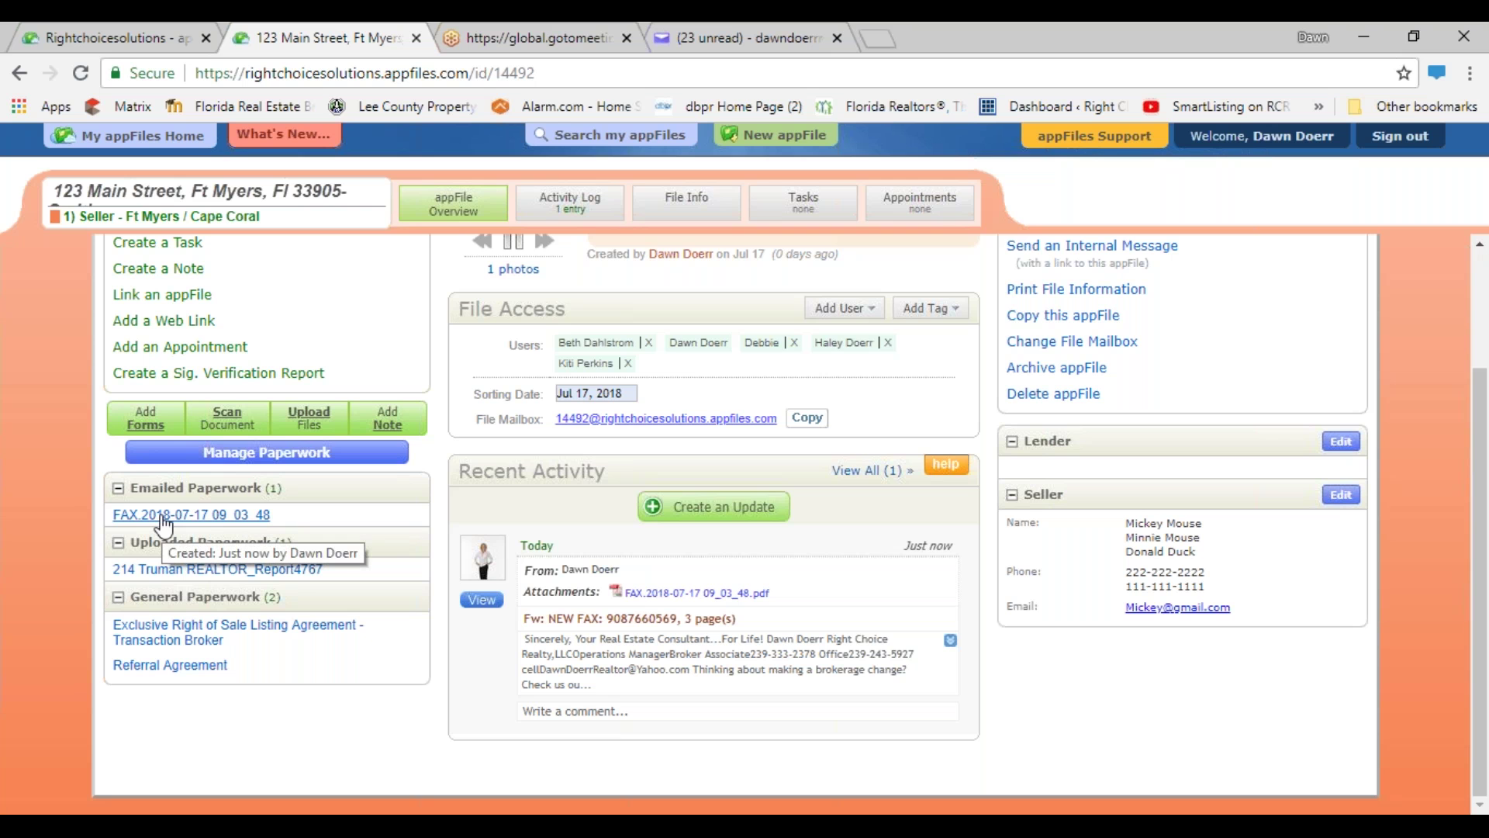
{"action": "left_click", "coordinate": [163, 516]}
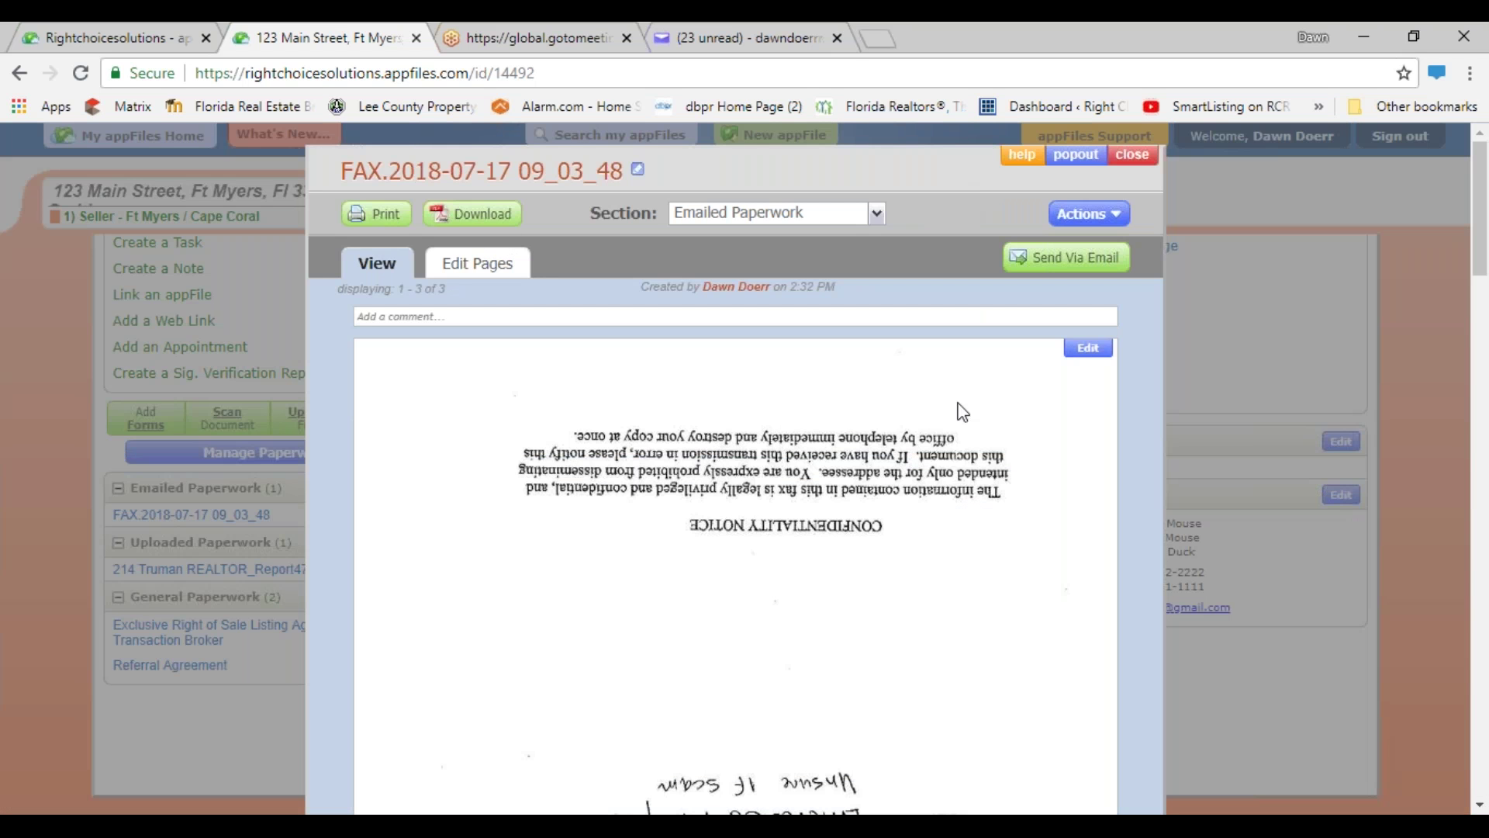
- Flip all three fax pages with Upside Down, review them, and close the viewer
{"action": "left_click", "coordinate": [474, 271]}
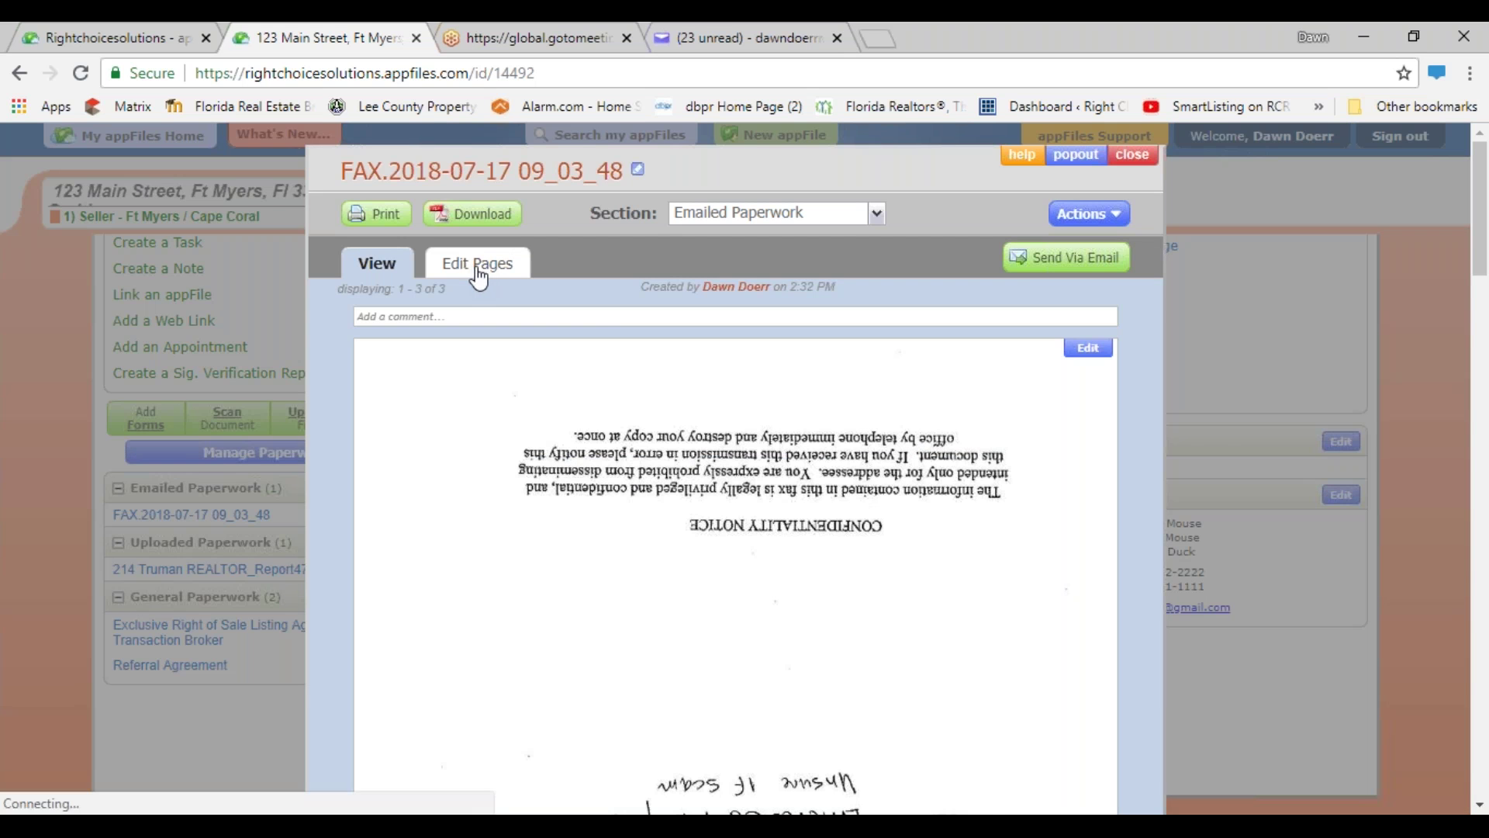
{"action": "left_click", "coordinate": [490, 347]}
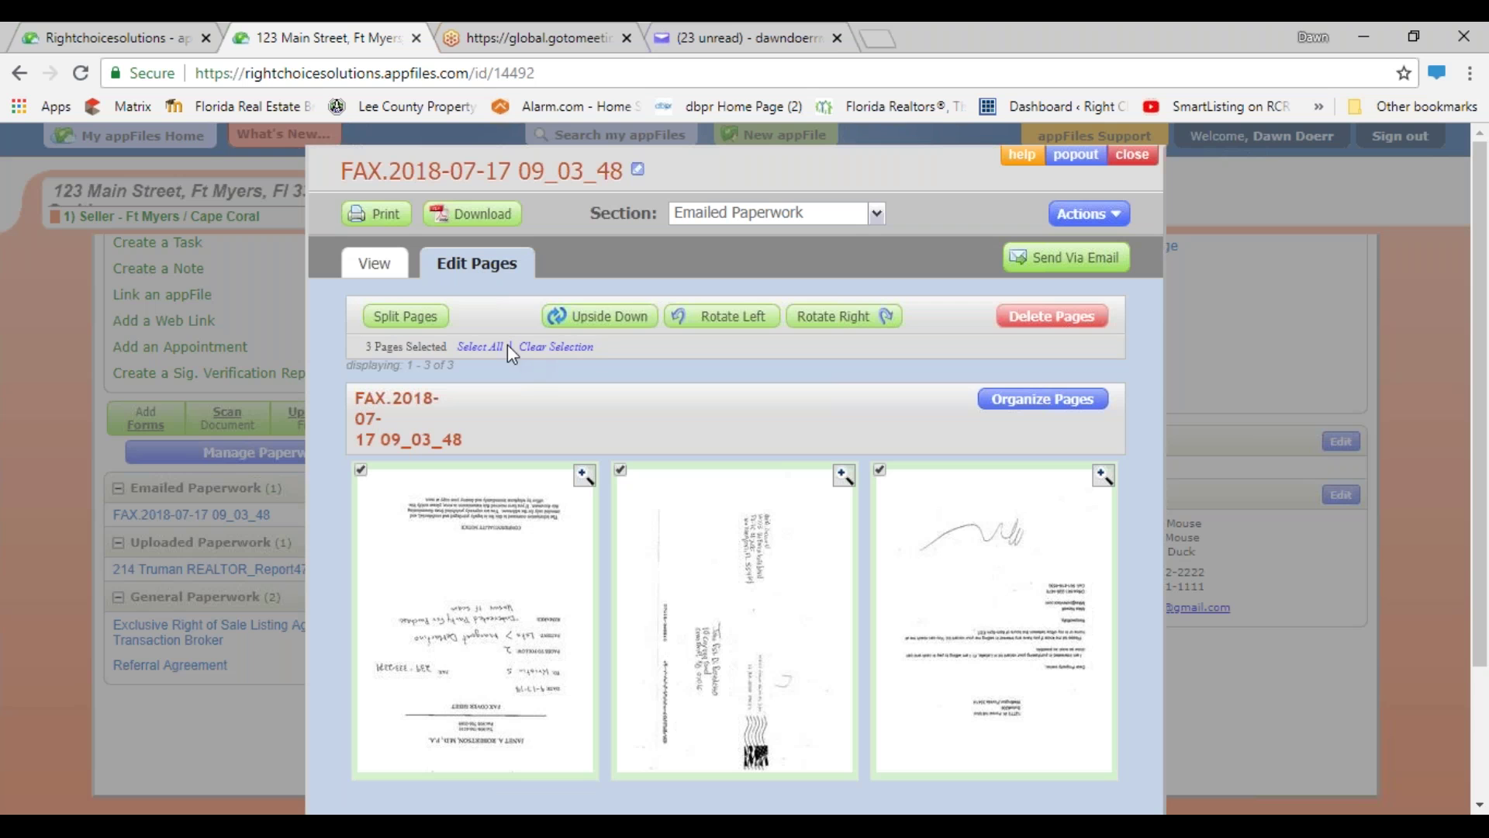
{"action": "left_click", "coordinate": [630, 318]}
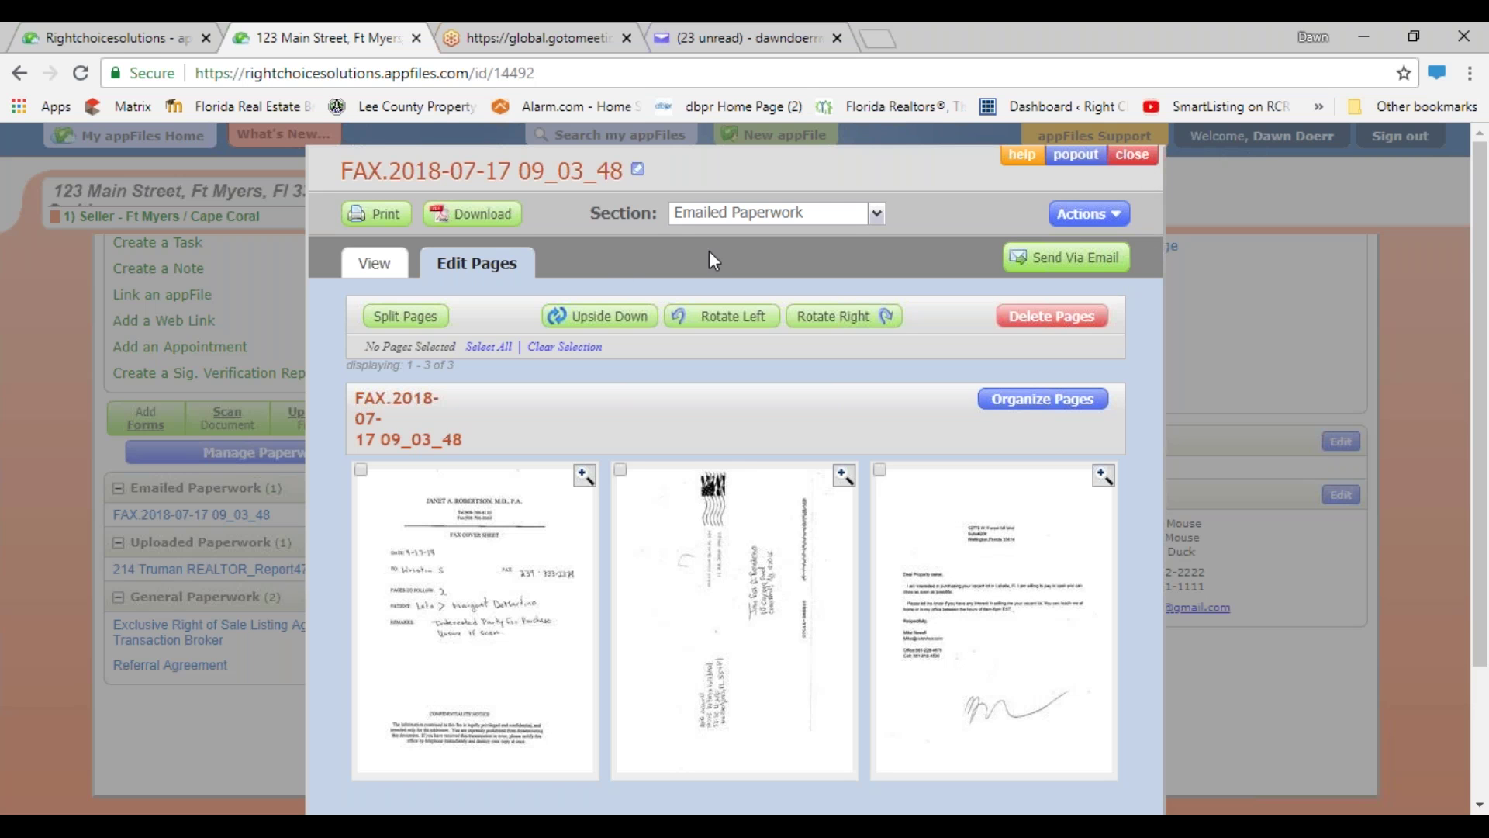
{"action": "left_click", "coordinate": [362, 284]}
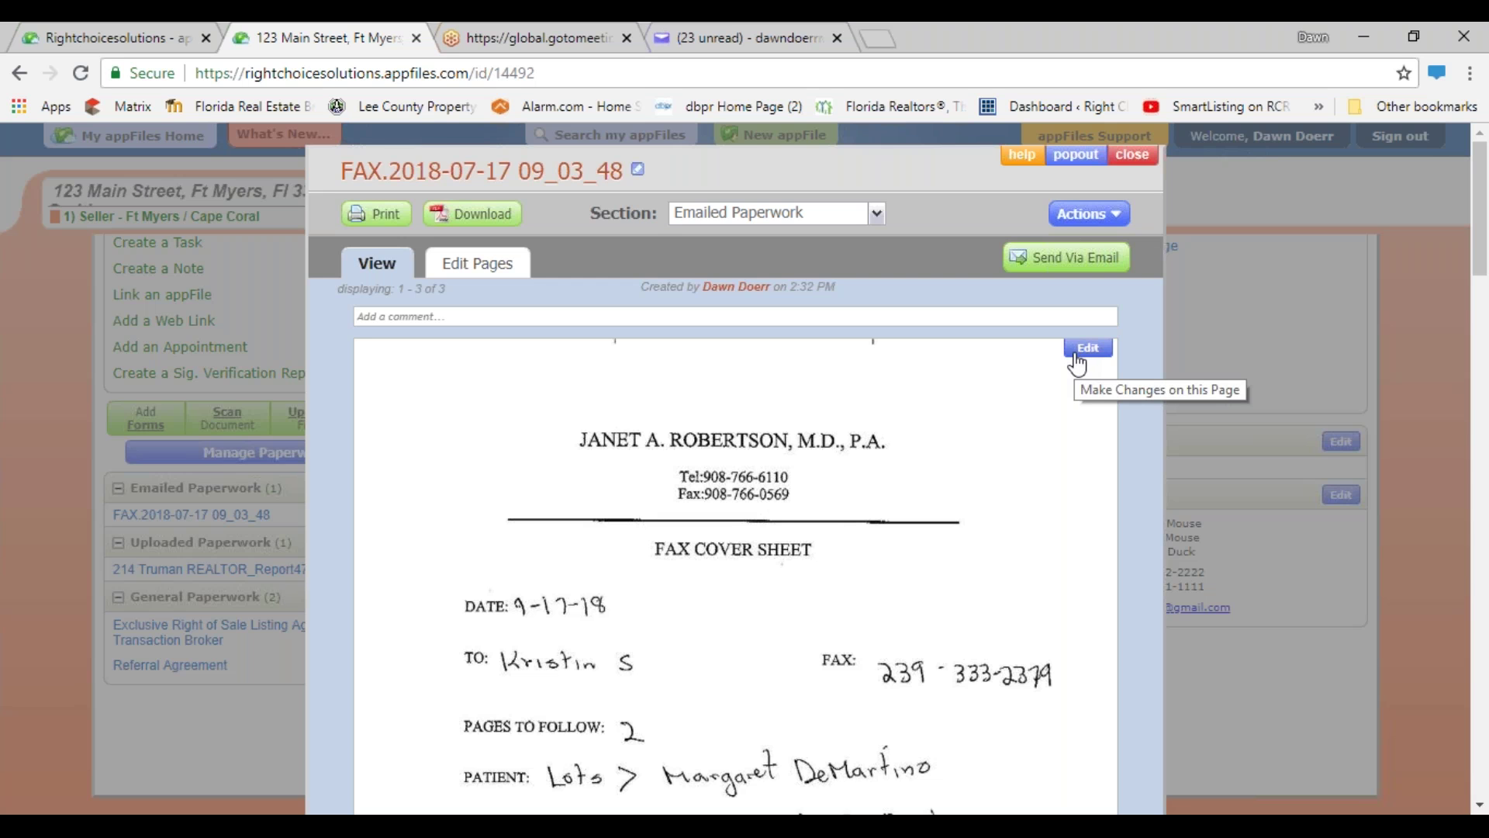
{"action": "left_click", "coordinate": [1078, 356]}
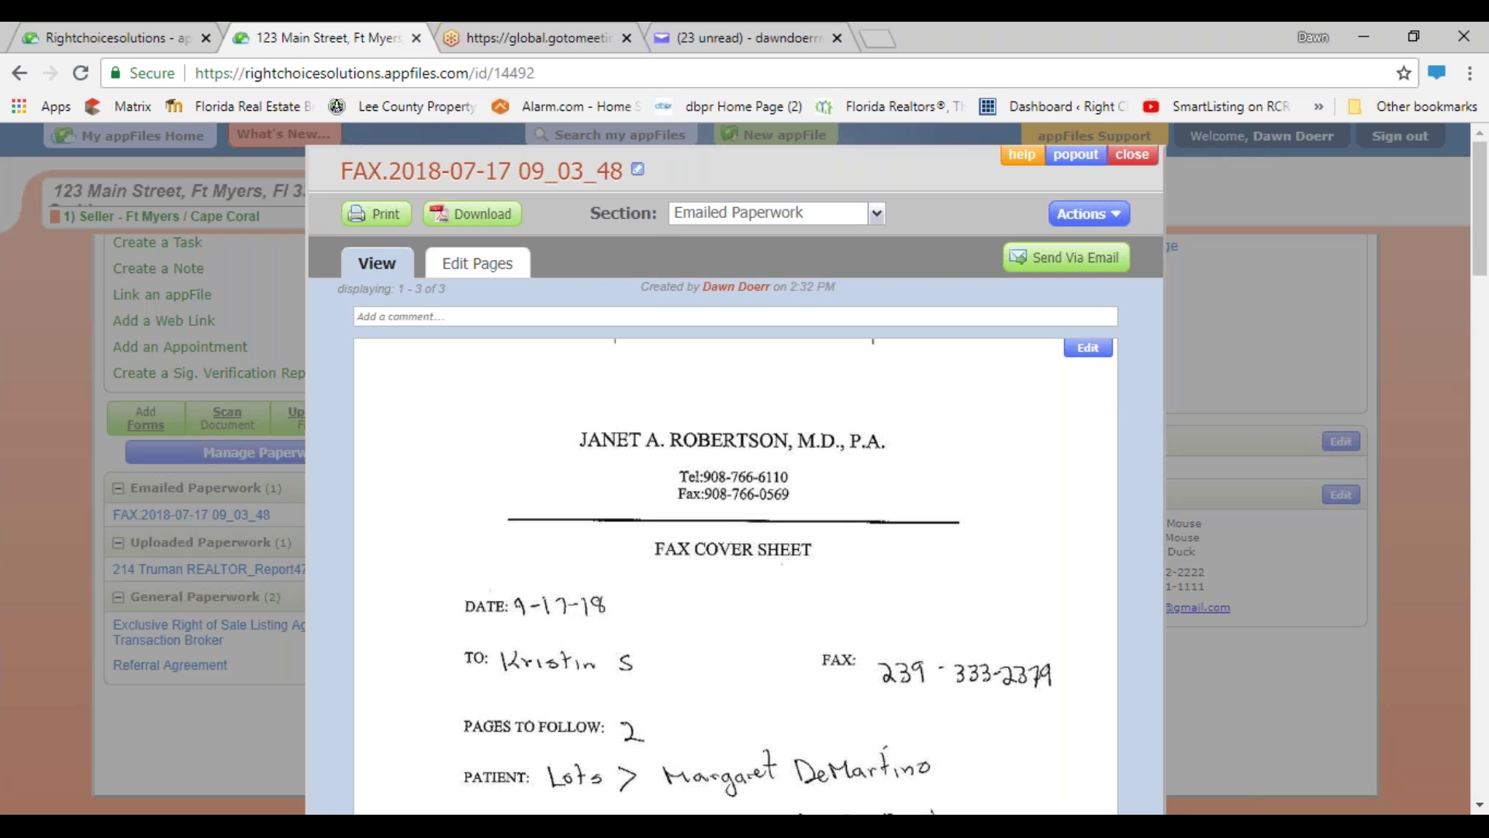
{"action": "left_click", "coordinate": [1132, 155]}
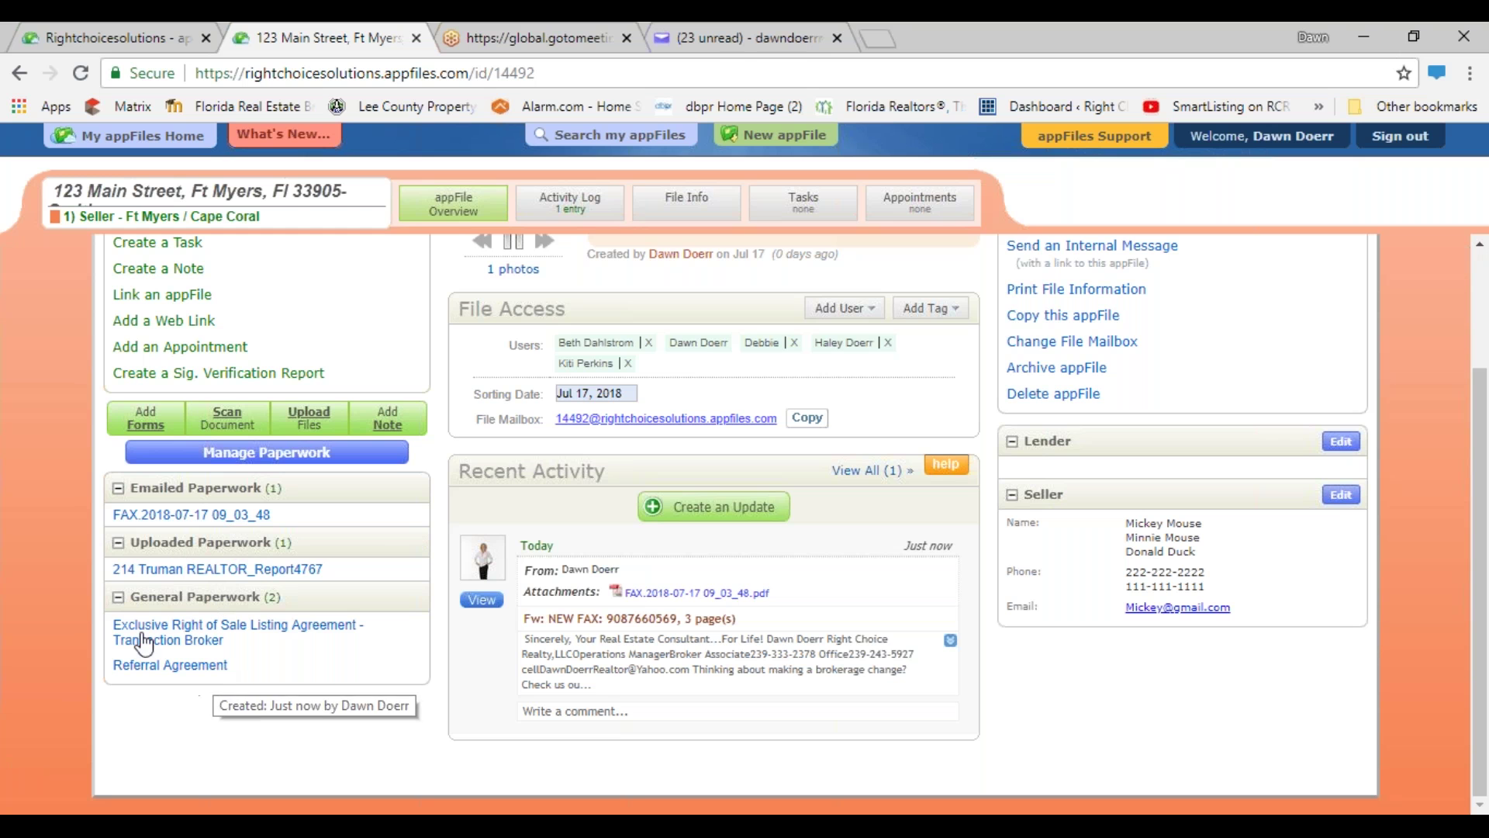
{"action": "left_click", "coordinate": [166, 574]}
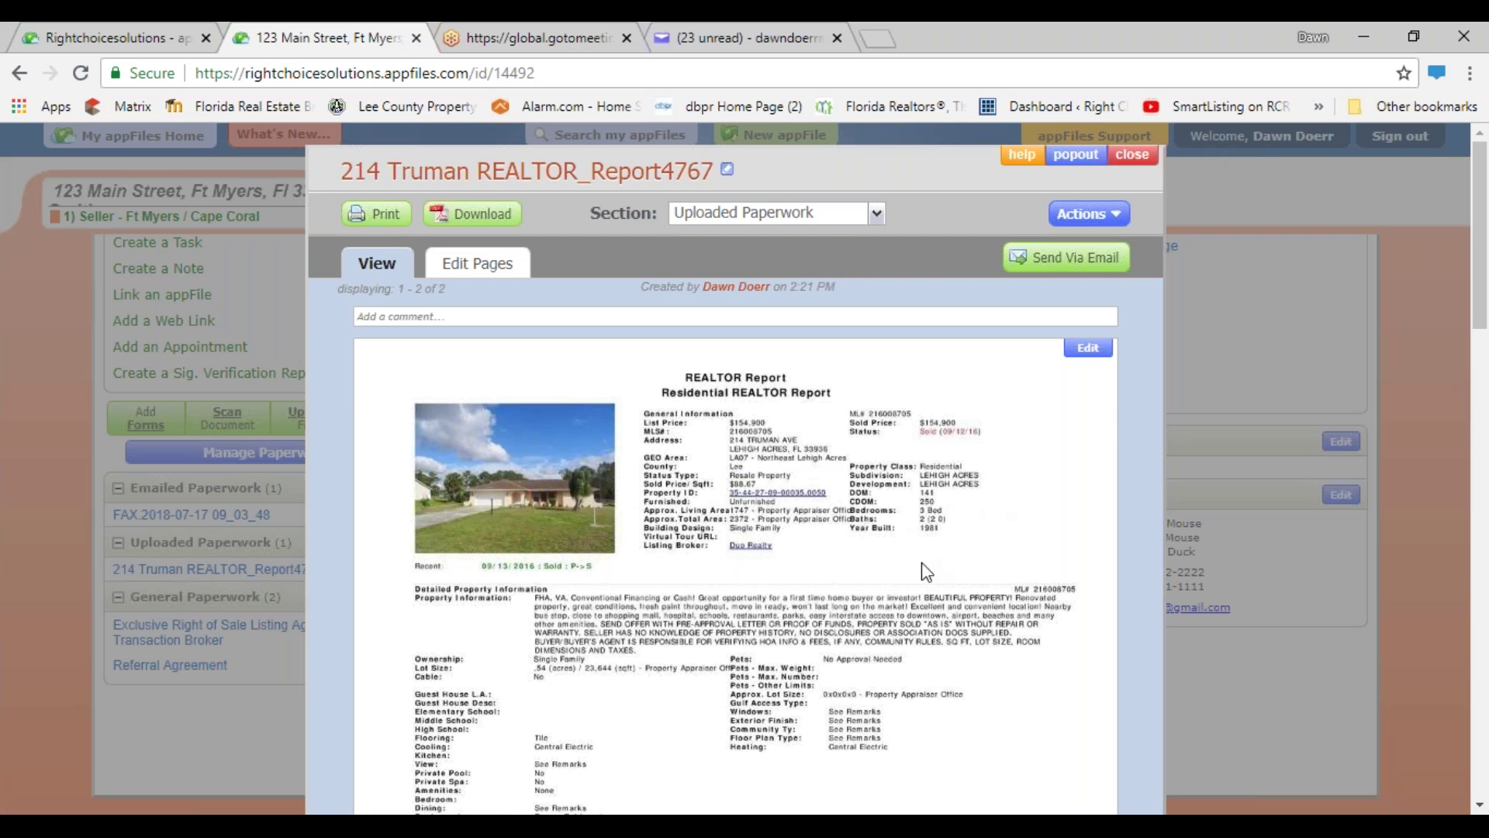
{"action": "scroll", "coordinate": [915, 605], "scroll_direction": "down", "scroll_amount": 1}
{"action": "scroll", "coordinate": [924, 622], "scroll_direction": "down", "scroll_amount": 10}
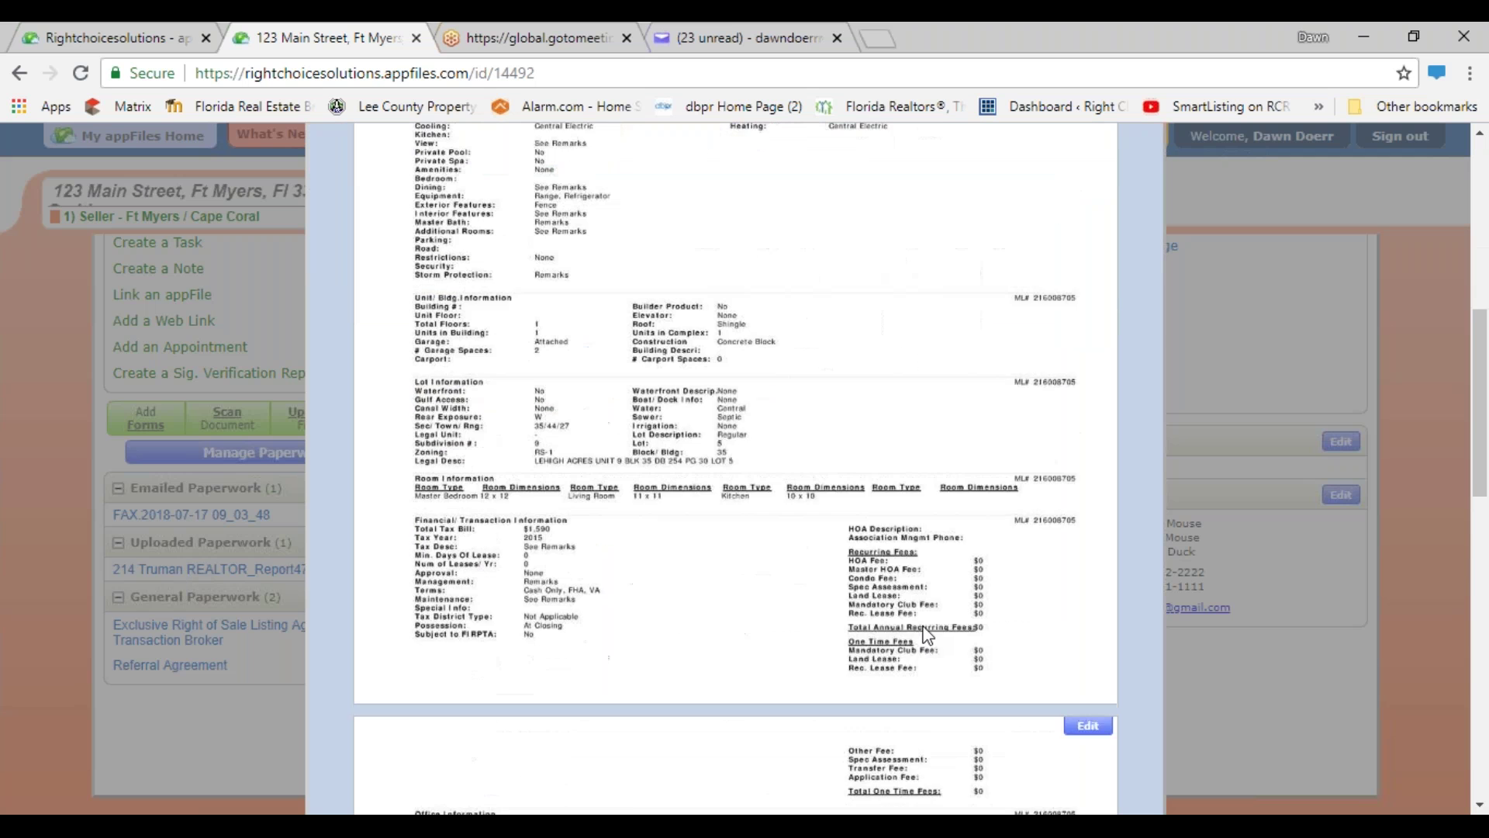
{"action": "scroll", "coordinate": [828, 554], "scroll_direction": "down", "scroll_amount": 3}
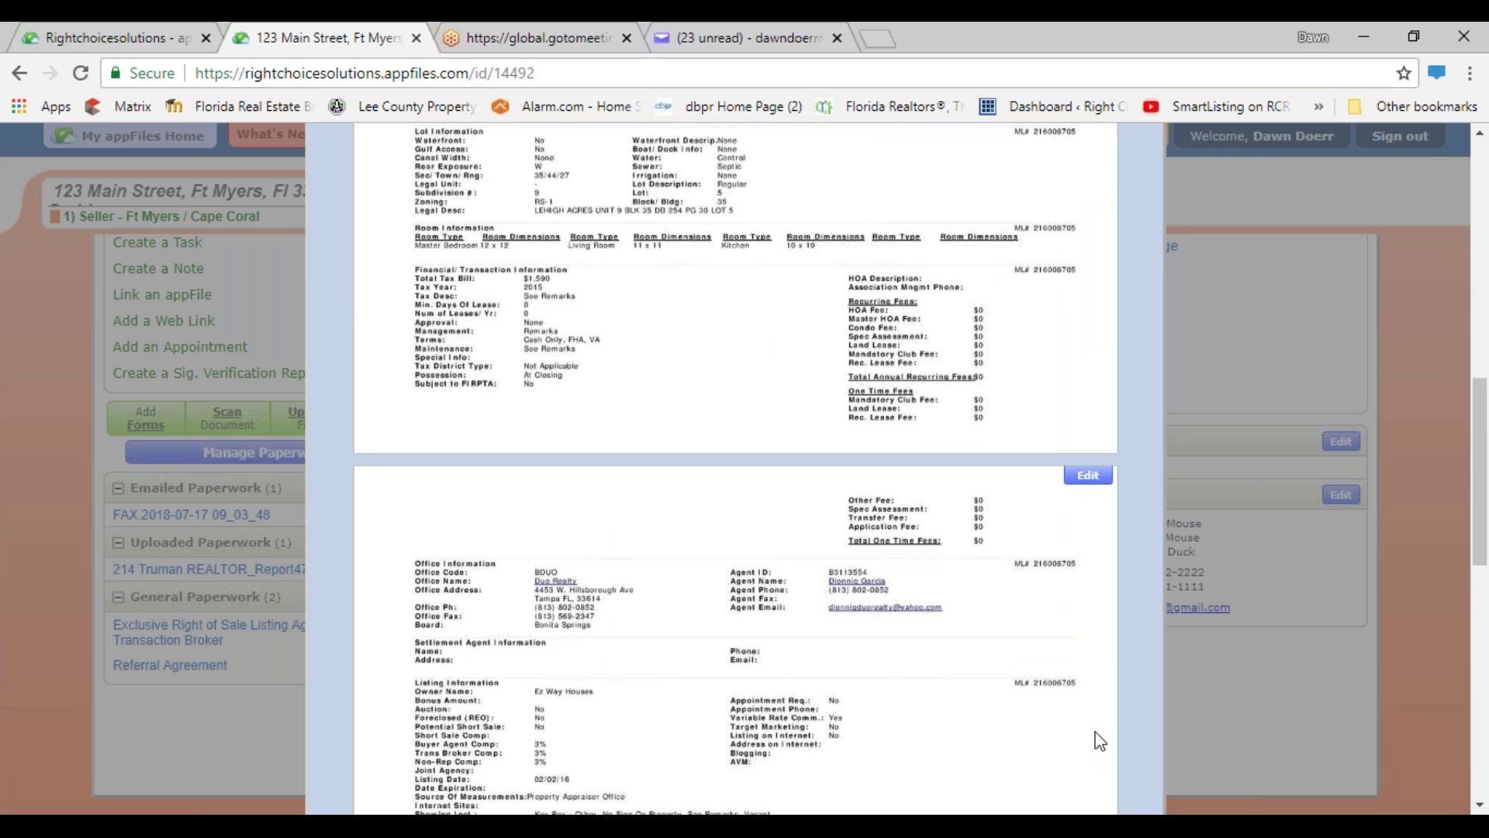
{"action": "scroll", "coordinate": [608, 702], "scroll_direction": "down", "scroll_amount": 1}
{"action": "scroll", "coordinate": [608, 702], "scroll_direction": "down", "scroll_amount": 3}
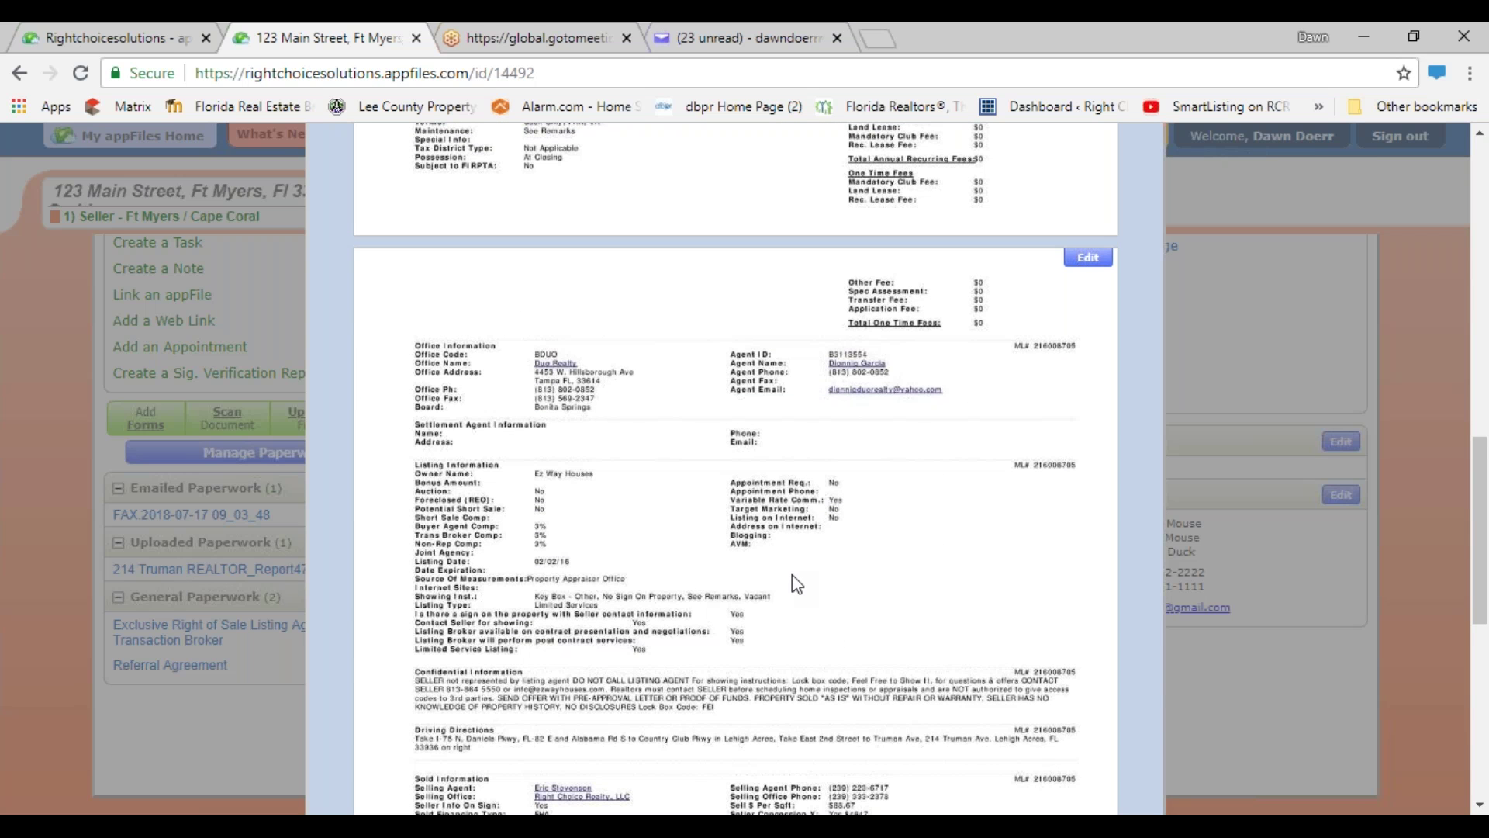
{"action": "scroll", "coordinate": [809, 581], "scroll_direction": "up", "scroll_amount": 10}
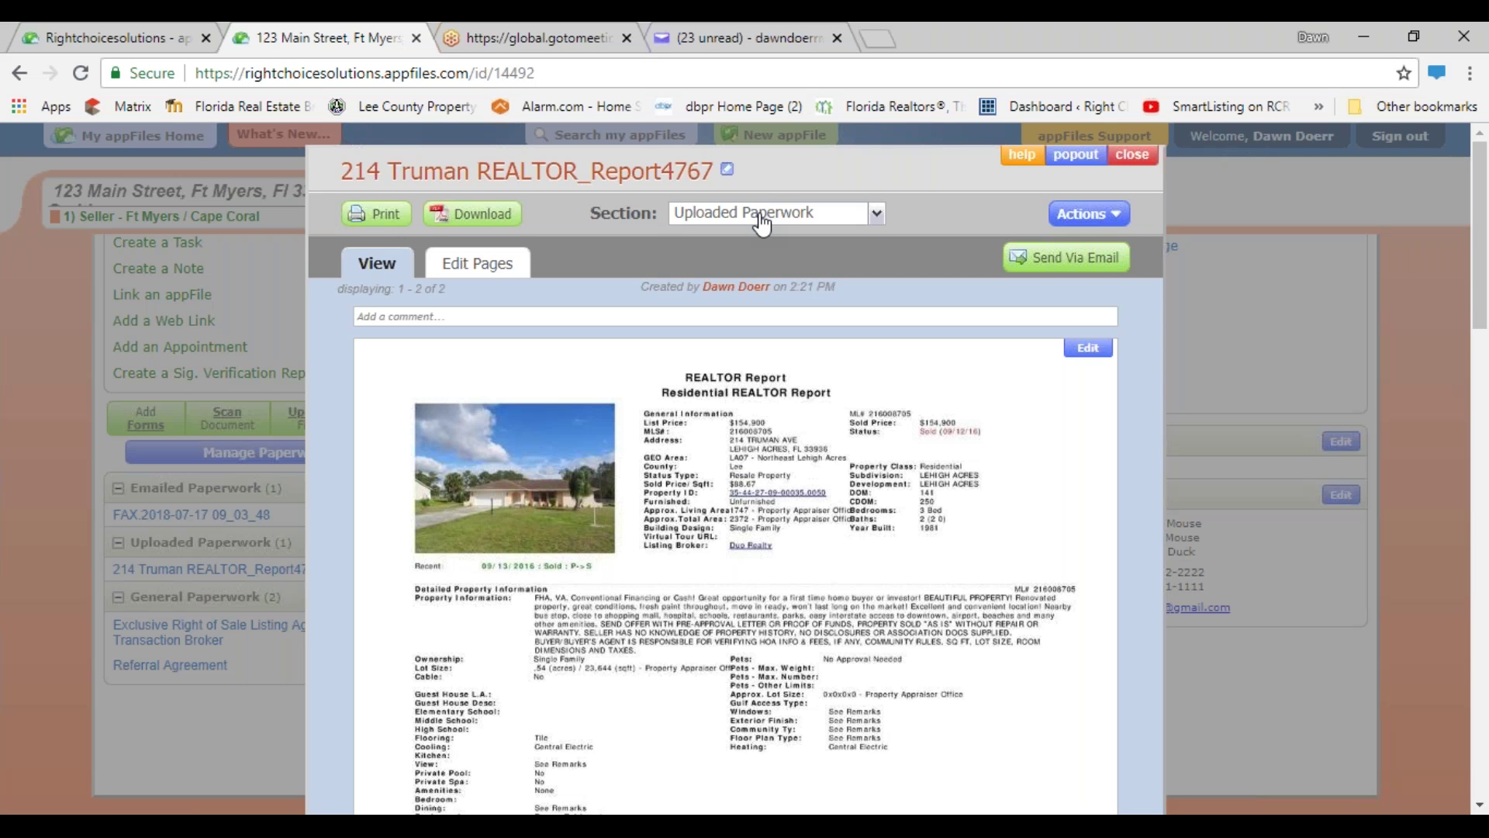
{"action": "left_click", "coordinate": [763, 225]}
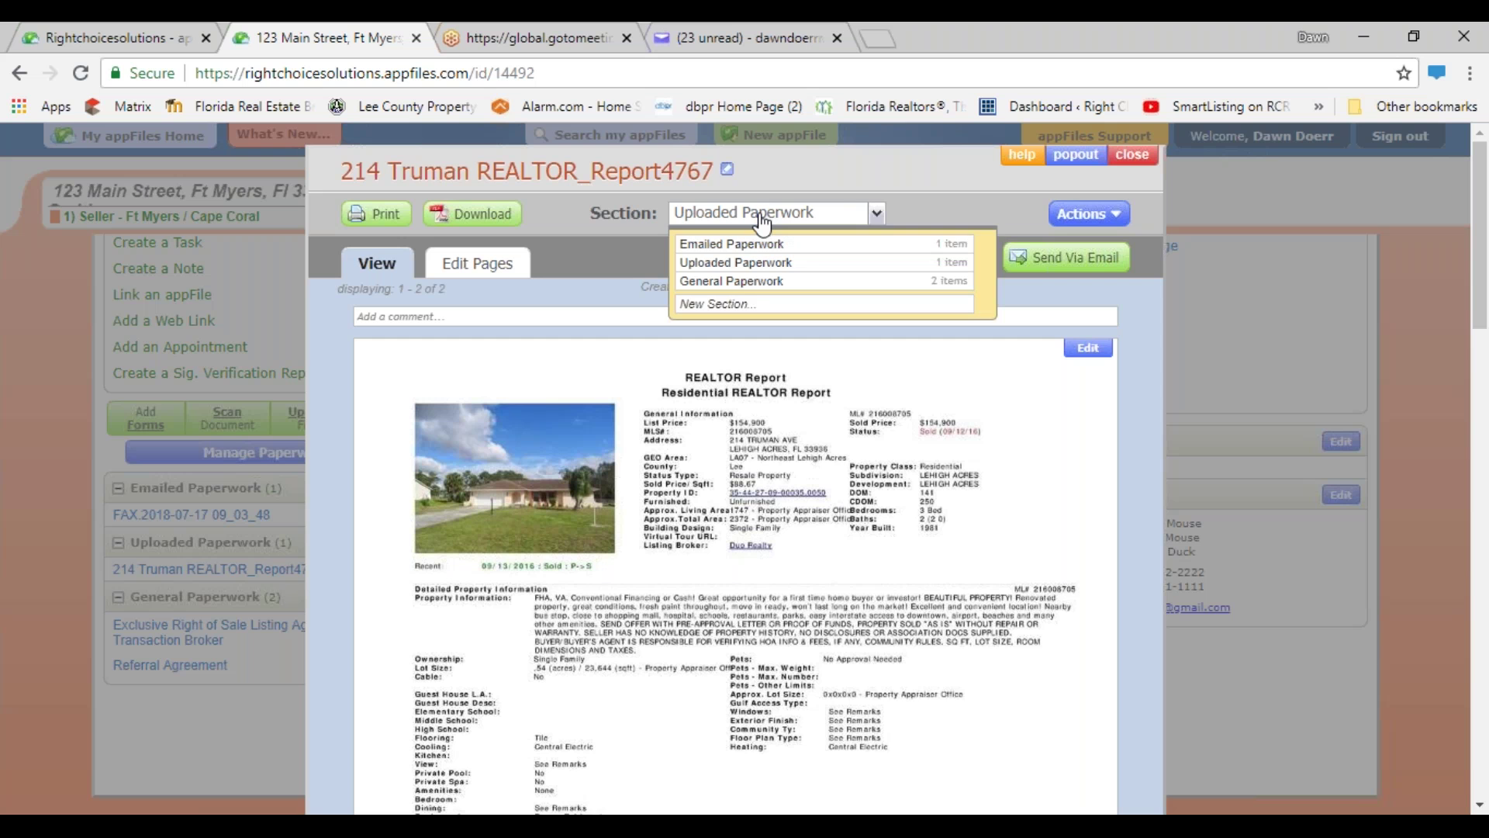
{"action": "left_click", "coordinate": [732, 303]}
{"action": "type", "text": "*Compliance"}
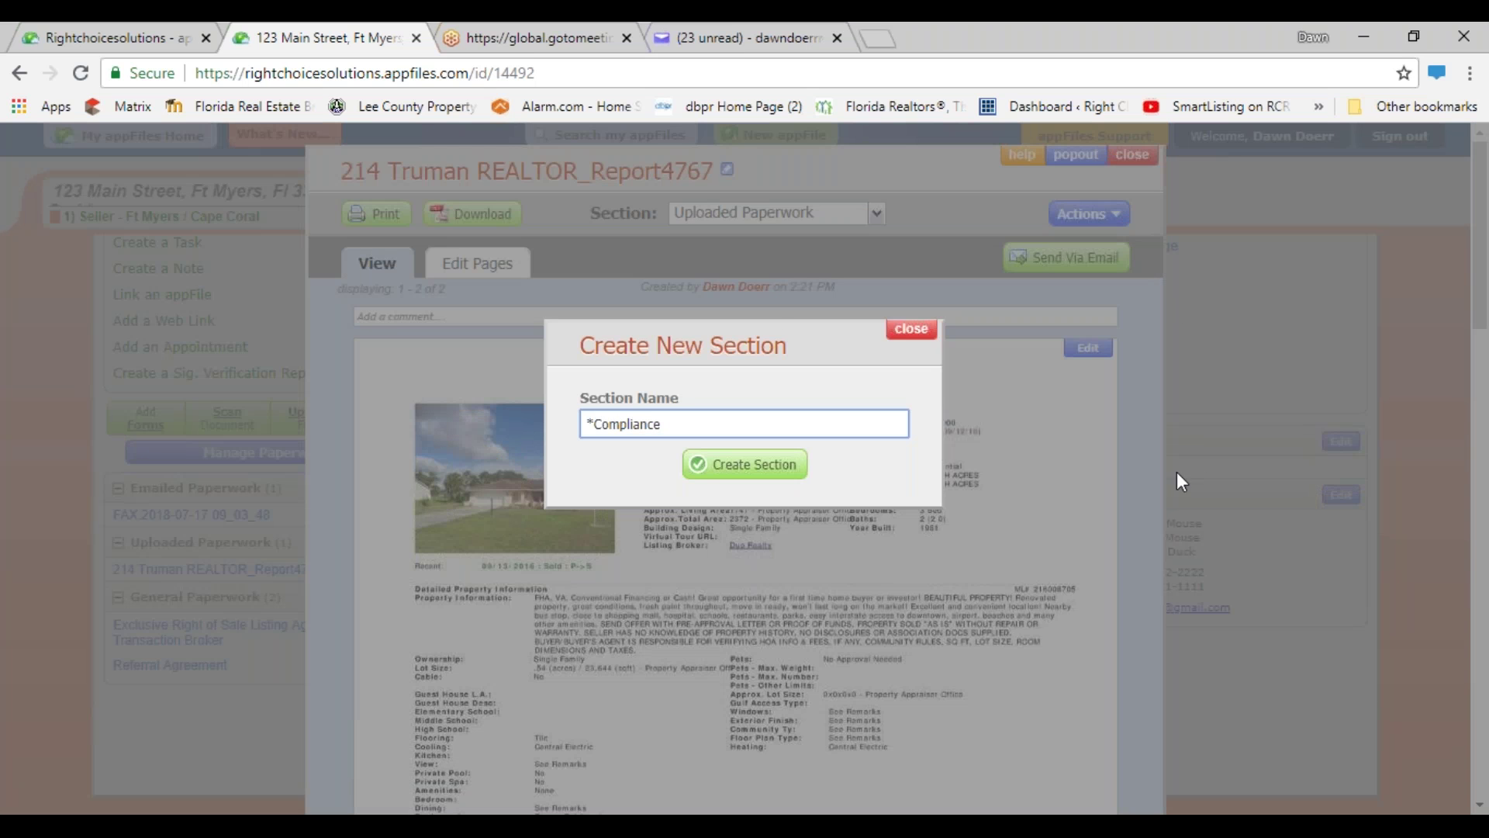
{"action": "left_click", "coordinate": [764, 466]}
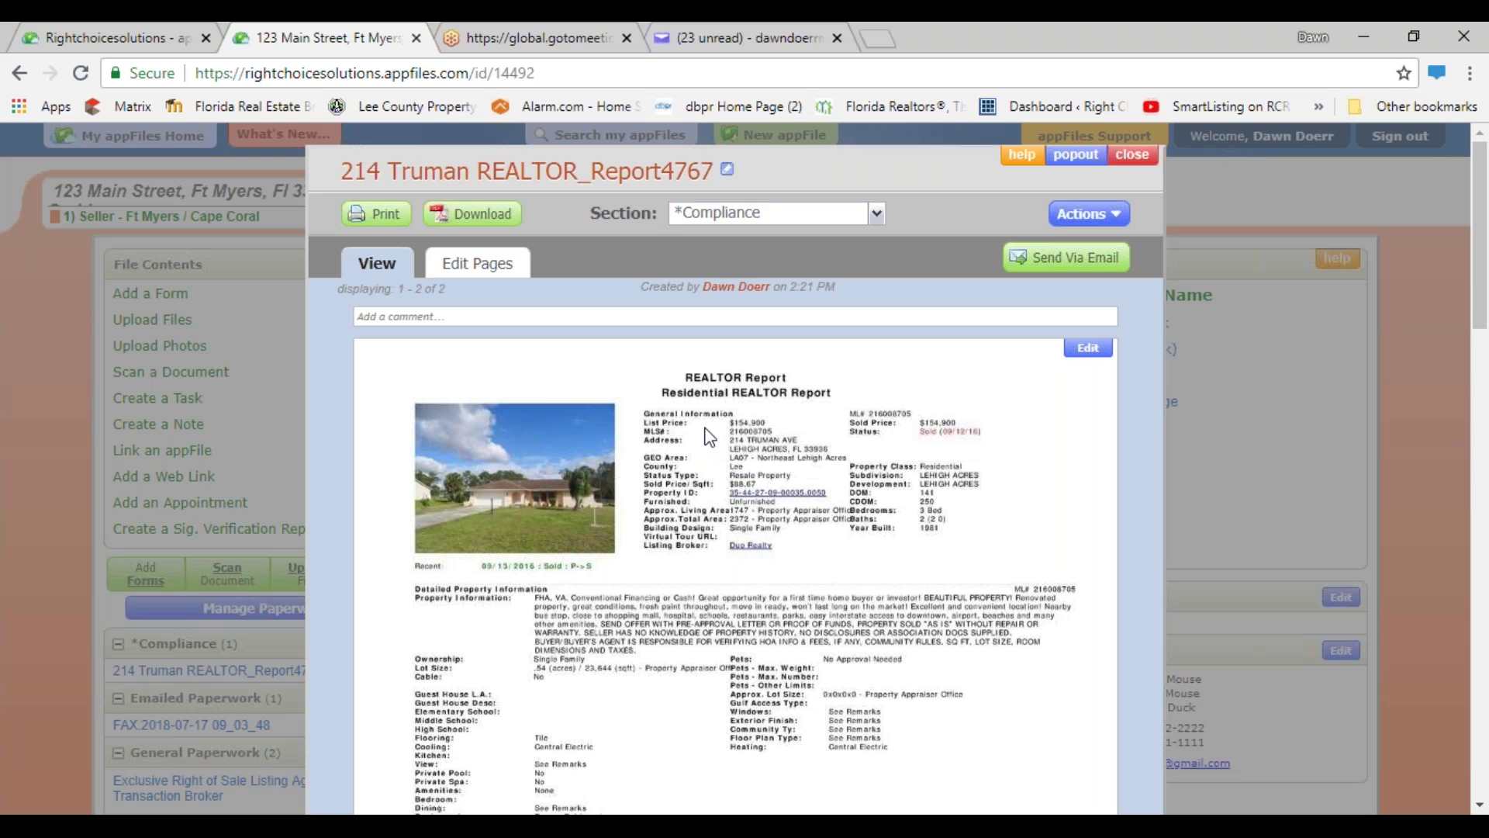
{"action": "left_click", "coordinate": [1132, 154]}
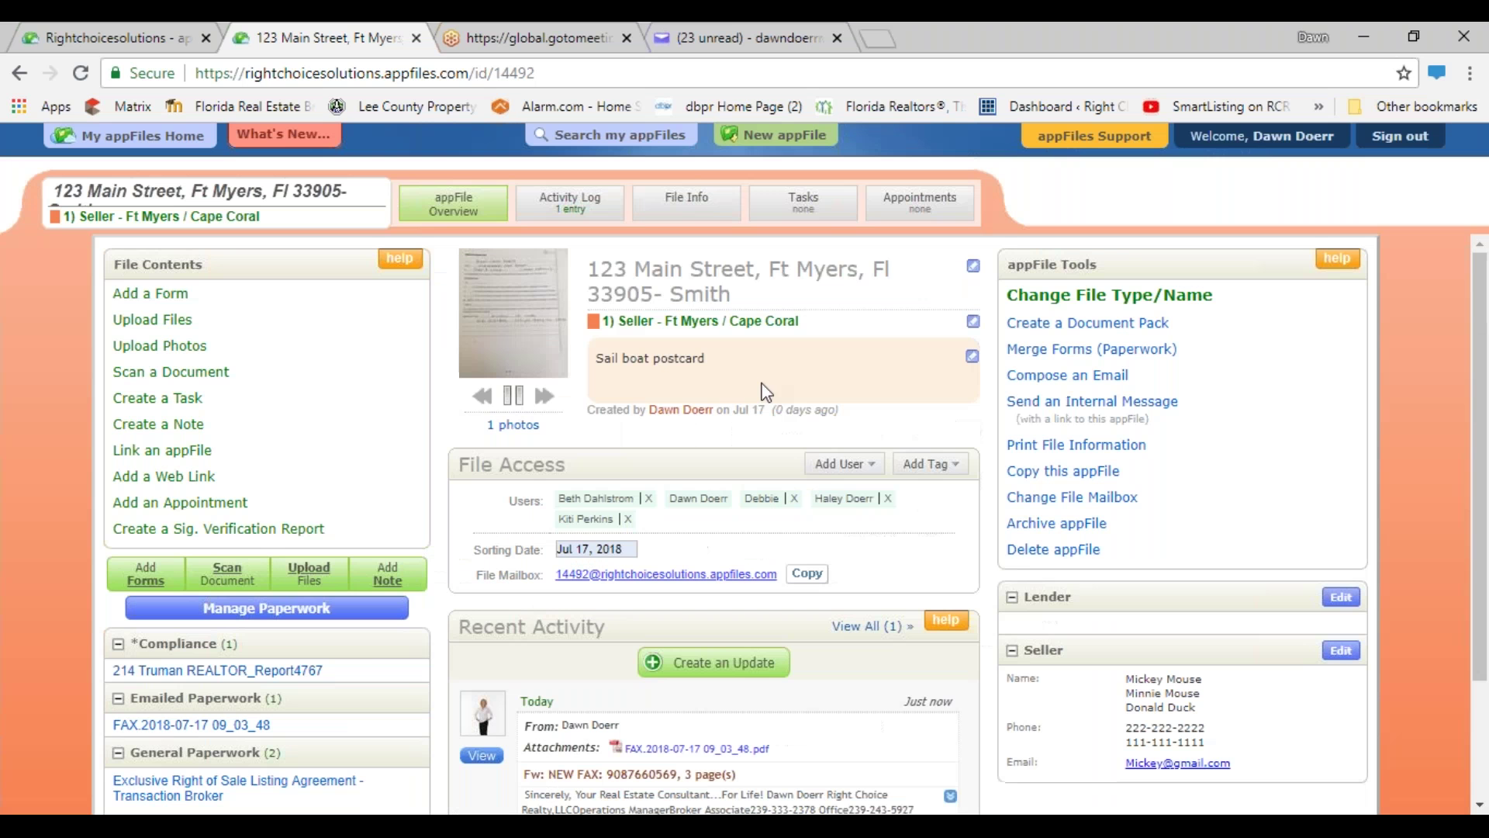